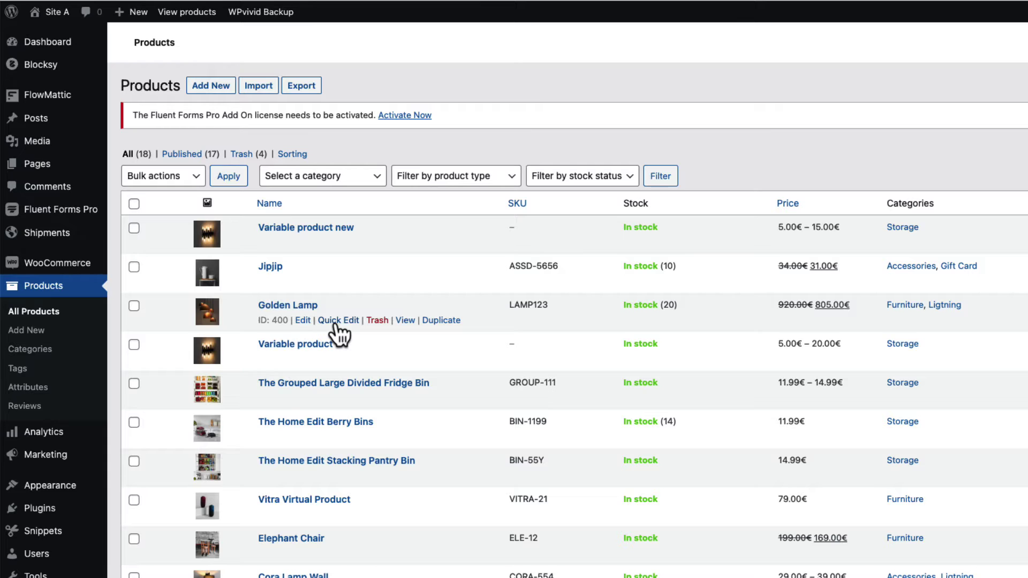
Step: Quick-edit the Golden Lamp product, setting its regular price to 900 and its sale price to 810
{"action": "left_click", "coordinate": [335, 322]}
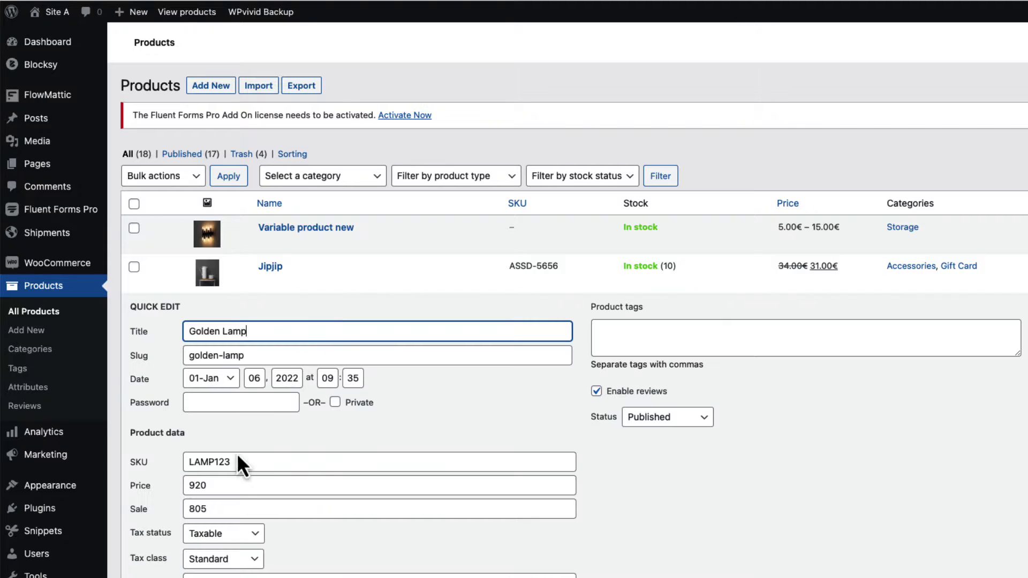
{"action": "left_click", "coordinate": [199, 485]}
{"action": "double_click", "coordinate": [214, 509]}
{"action": "type", "text": "810"}
Step: Set the Golden Lamp's stock quantity to 120 and update the product
{"action": "scroll", "coordinate": [837, 470], "scroll_direction": "down", "scroll_amount": 3}
{"action": "left_click", "coordinate": [199, 522]}
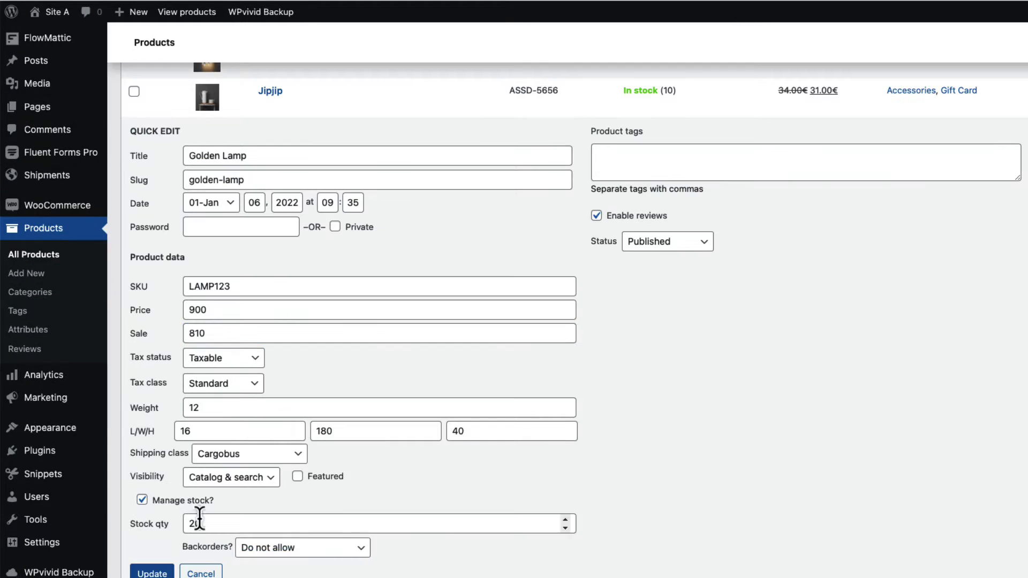
{"action": "double_click", "coordinate": [199, 522]}
{"action": "type", "text": "120"}
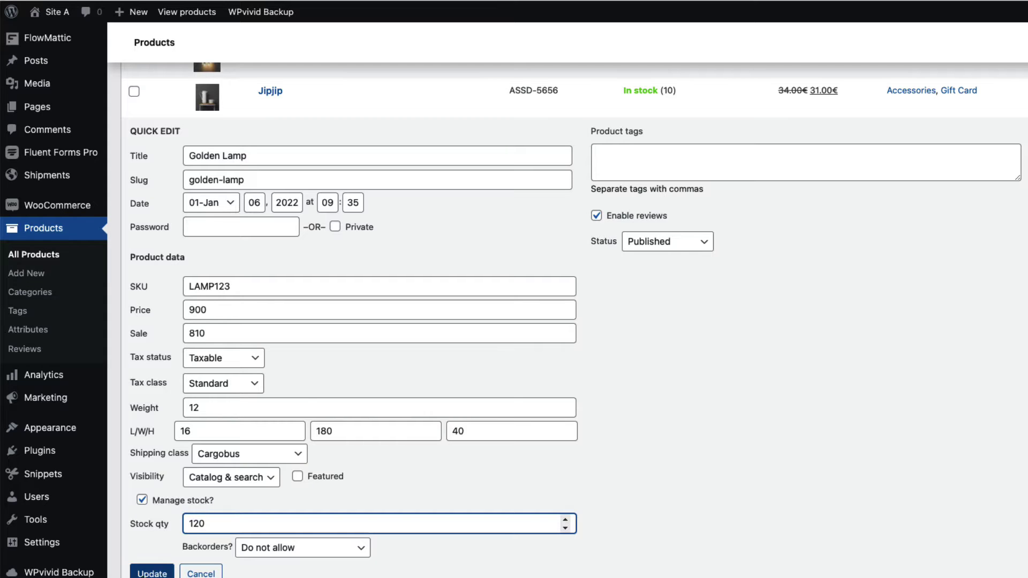
{"action": "left_click", "coordinate": [152, 572]}
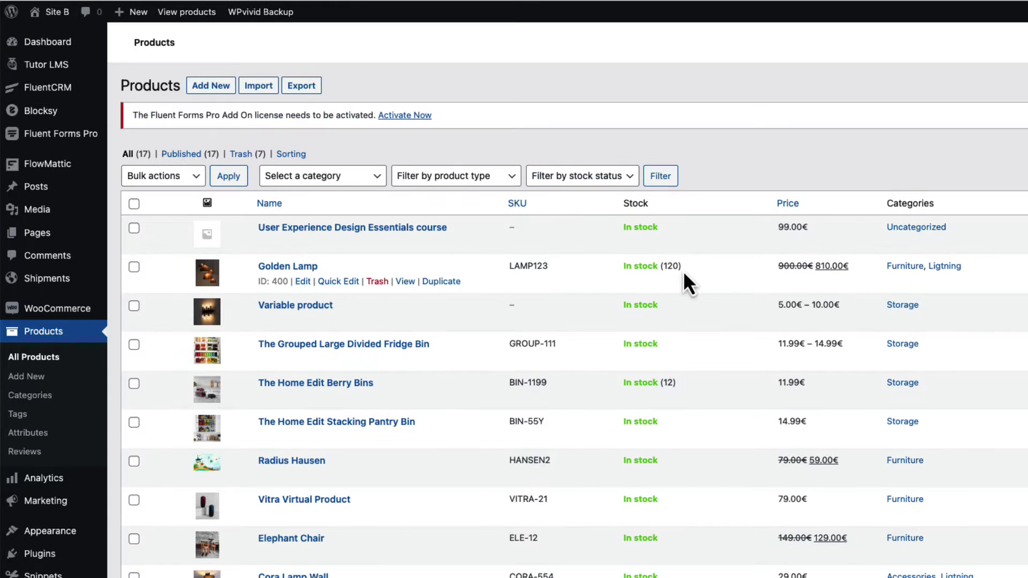
Step: Check the Golden Lamp's synced stock and prices in Site B's product list
{"action": "left_click_drag", "start_coordinate": [684, 270], "coordinate": [691, 230]}
{"action": "left_click", "coordinate": [843, 157]}
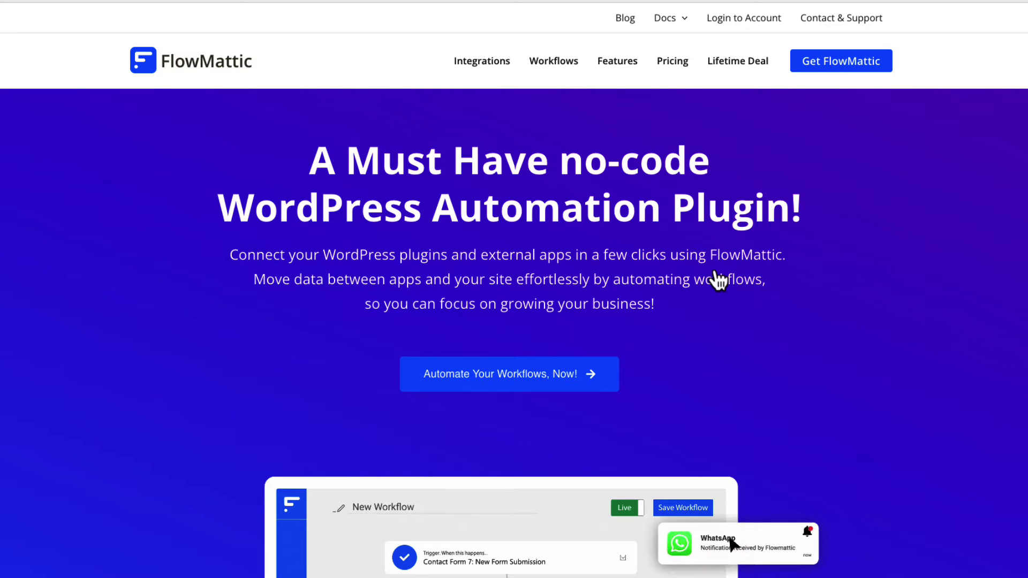
Step: Open the Integrations page of the FlowMattic website and browse the catalogue of supported apps
{"action": "left_click", "coordinate": [490, 69]}
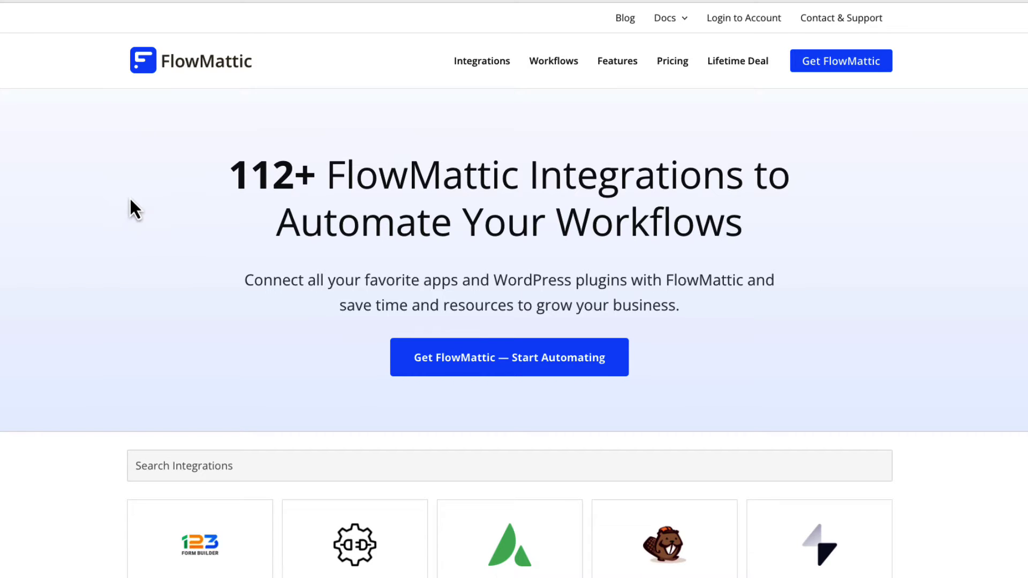
{"action": "scroll", "coordinate": [126, 198], "scroll_direction": "down", "scroll_amount": 9}
{"action": "scroll", "coordinate": [131, 209], "scroll_direction": "down", "scroll_amount": 6}
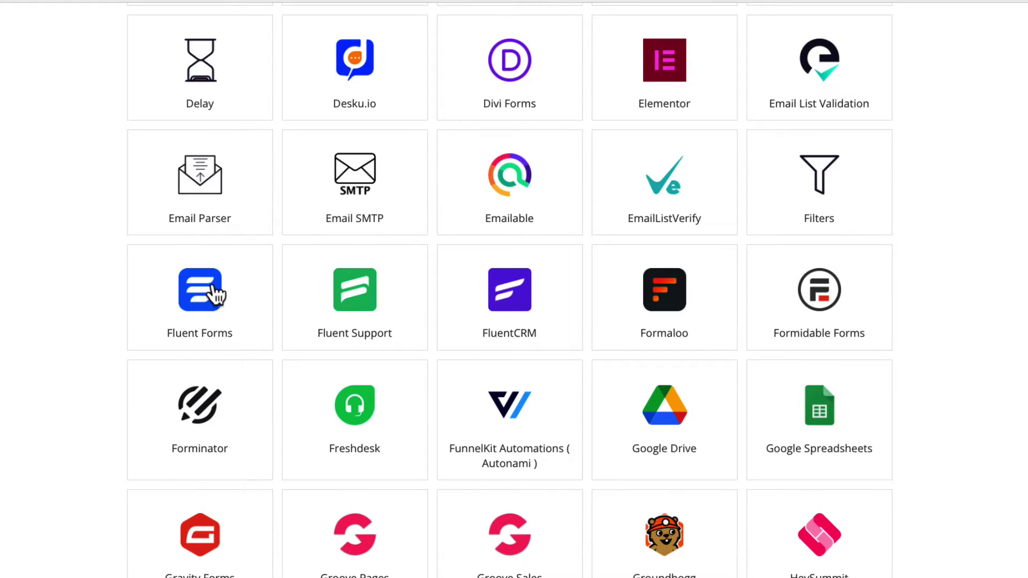
{"action": "scroll", "coordinate": [497, 321], "scroll_direction": "down", "scroll_amount": 2}
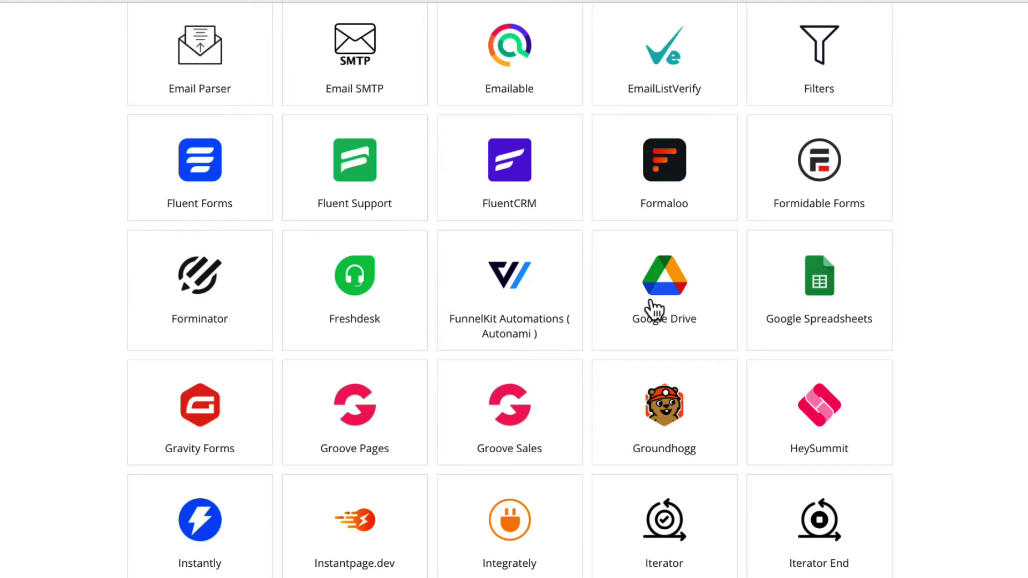
{"action": "scroll", "coordinate": [138, 300], "scroll_direction": "down", "scroll_amount": 3}
{"action": "scroll", "coordinate": [188, 257], "scroll_direction": "down", "scroll_amount": 1}
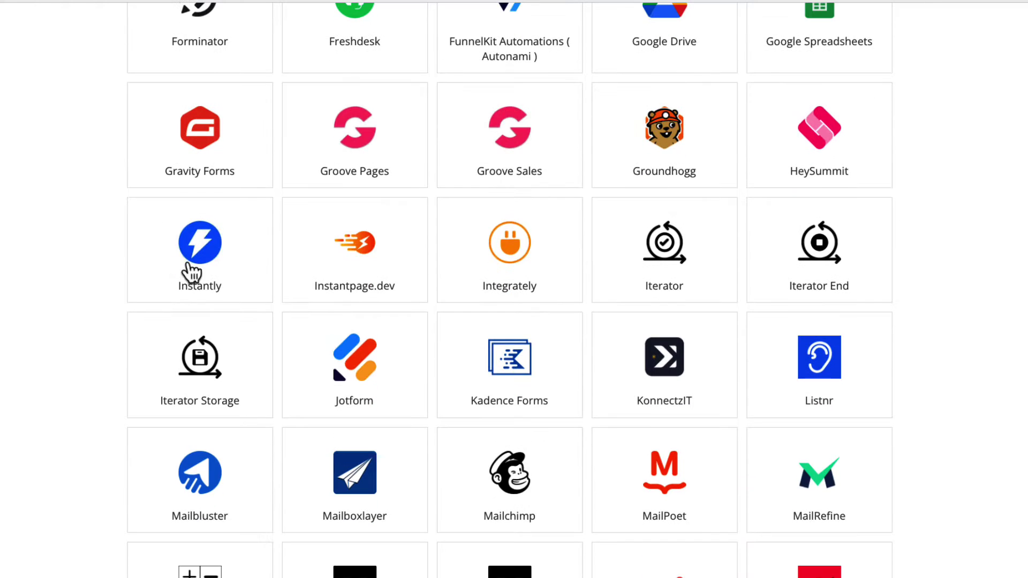
{"action": "scroll", "coordinate": [332, 280], "scroll_direction": "down", "scroll_amount": 2}
{"action": "scroll", "coordinate": [493, 436], "scroll_direction": "down", "scroll_amount": 2}
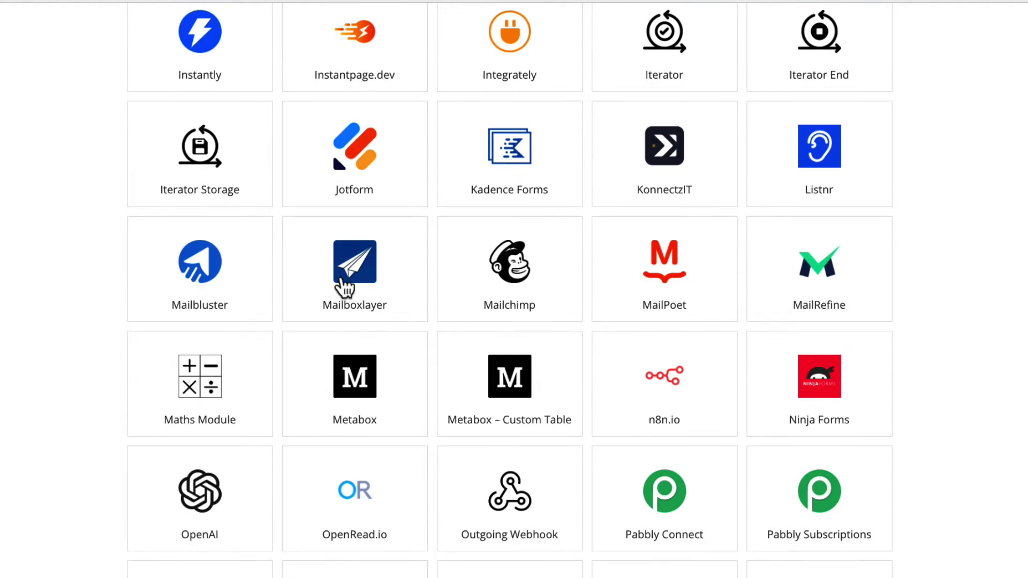
{"action": "scroll", "coordinate": [395, 307], "scroll_direction": "down", "scroll_amount": 8}
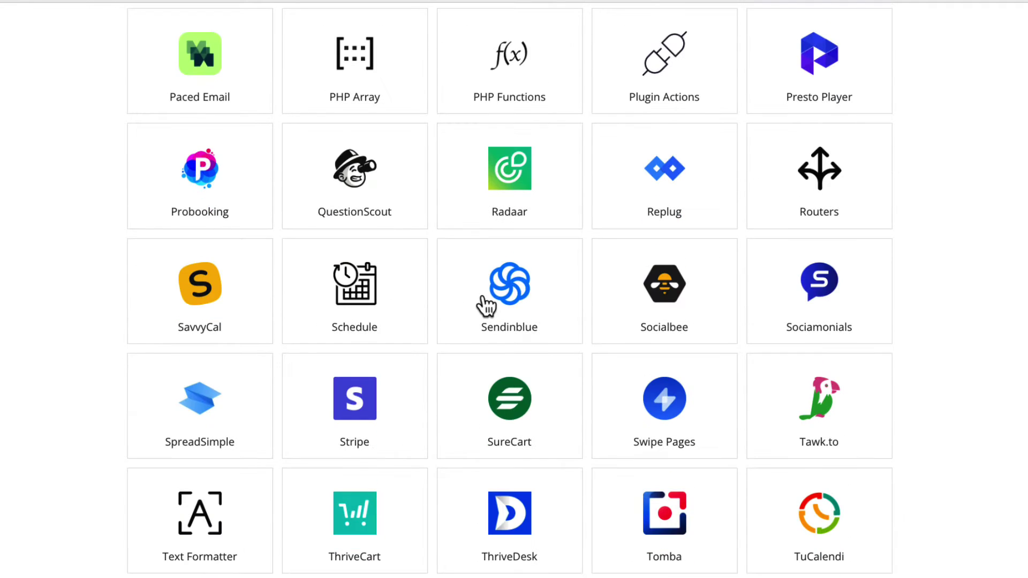
{"action": "scroll", "coordinate": [62, 280], "scroll_direction": "down", "scroll_amount": 5}
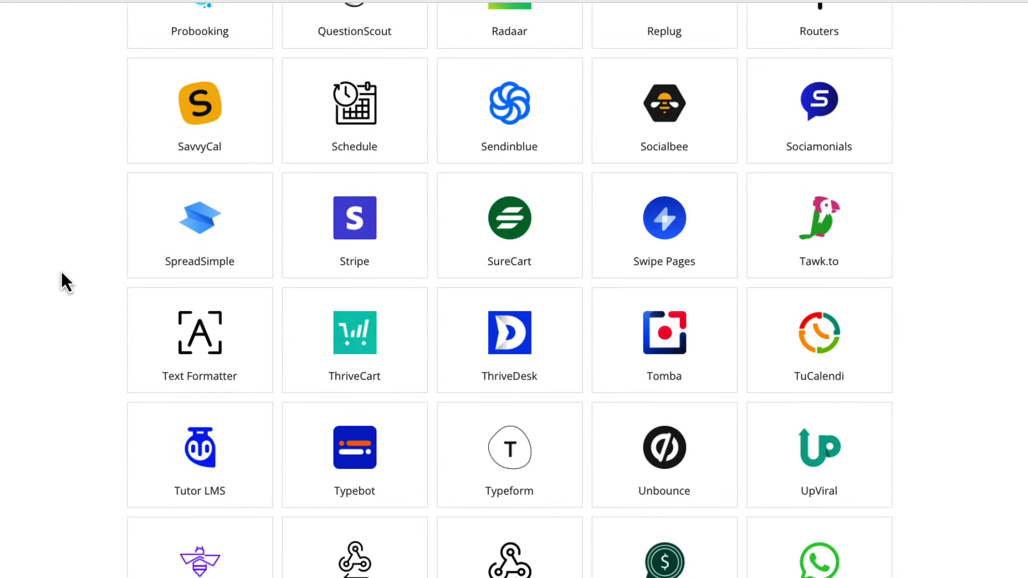
Step: Open the FlowMattic roadmap from the links at the end of the Integrations page
{"action": "key", "text": "Home"}
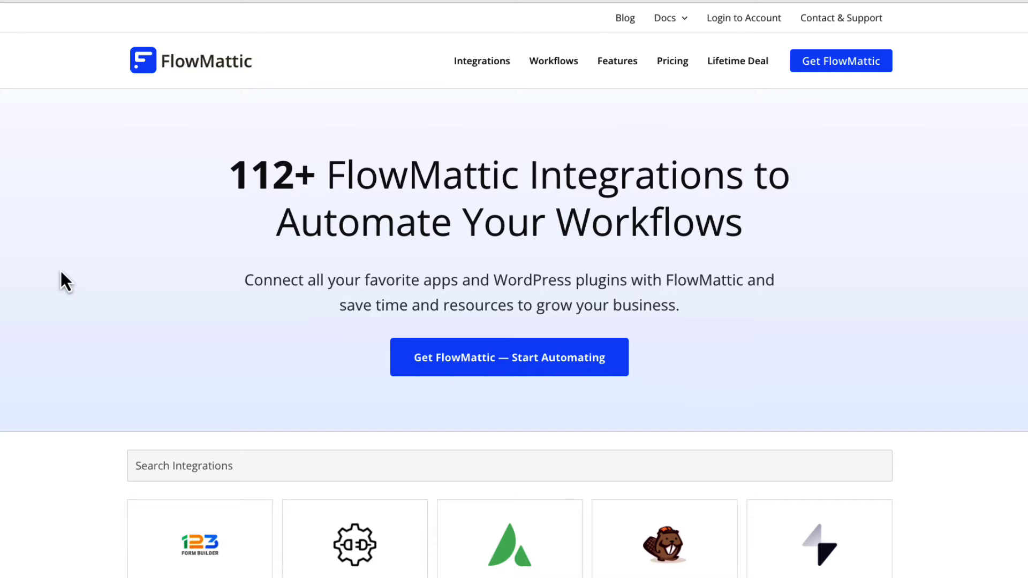
{"action": "key", "text": "End"}
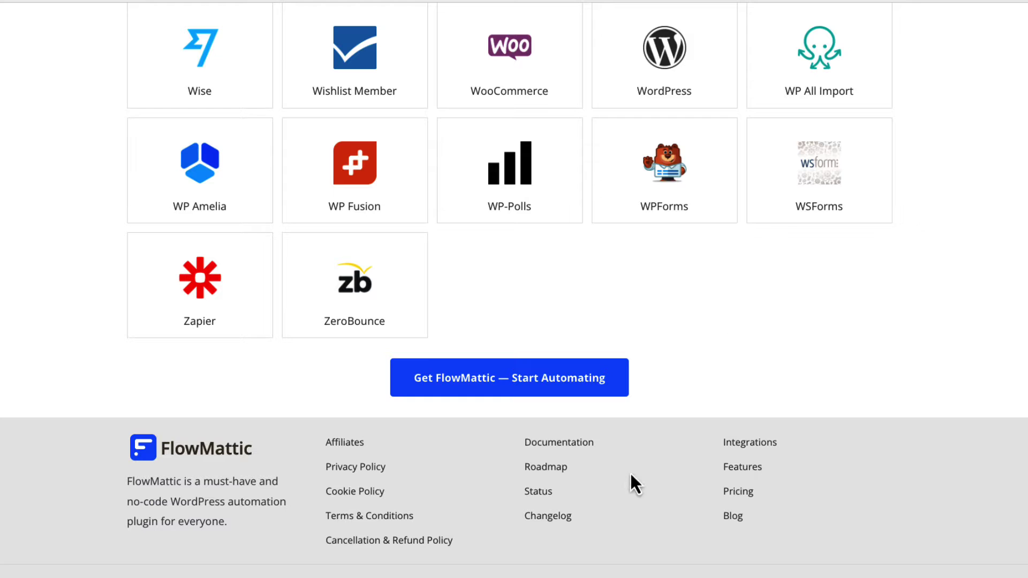
{"action": "left_click", "coordinate": [547, 468]}
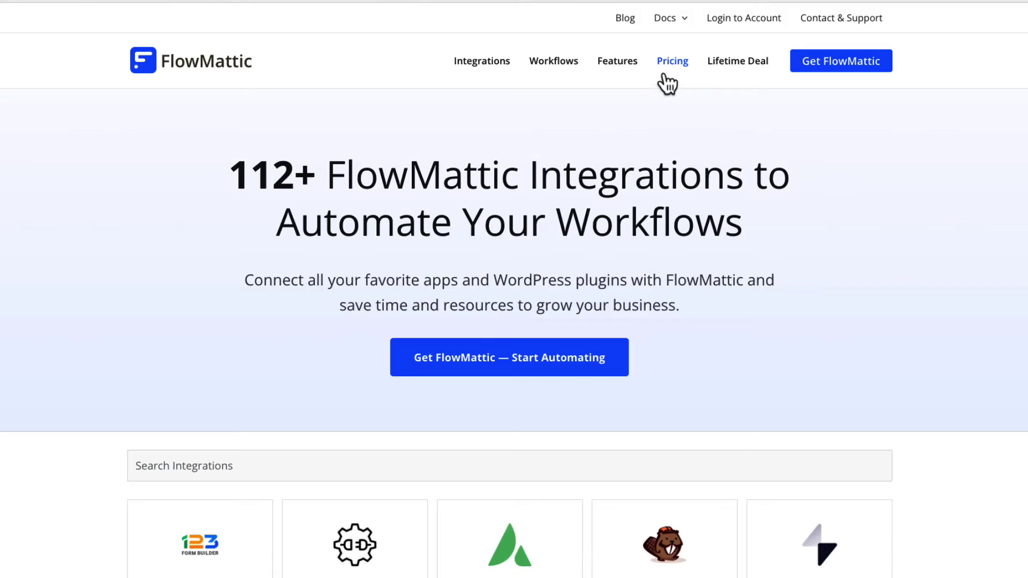
Step: Open the FlowMattic lifetime deal from the pricing page and compare the website allowances of the Personal and Developer Lifetime plans
{"action": "left_click", "coordinate": [671, 63]}
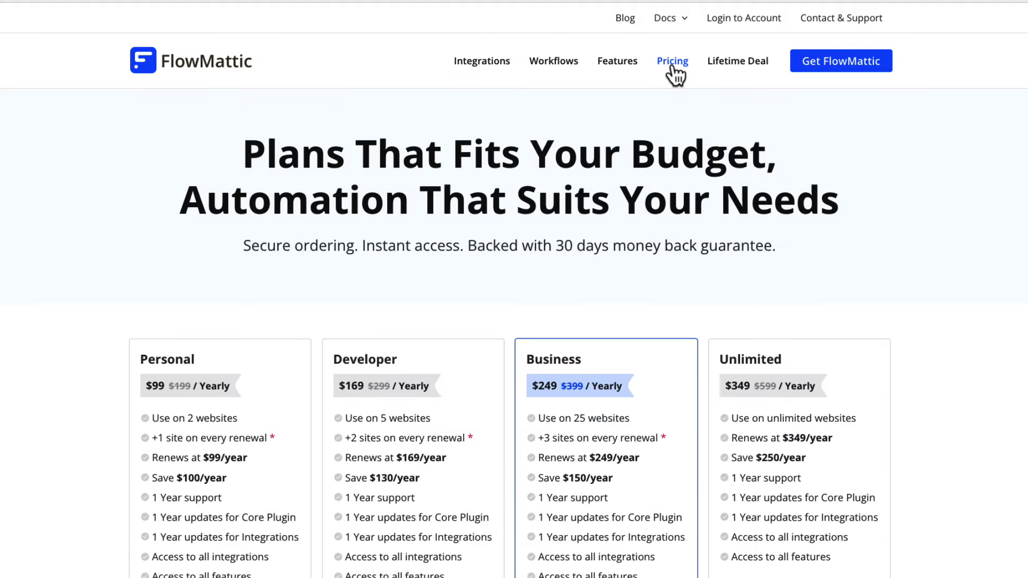
{"action": "left_click", "coordinate": [735, 62]}
{"action": "scroll", "coordinate": [114, 201], "scroll_direction": "down", "scroll_amount": 2}
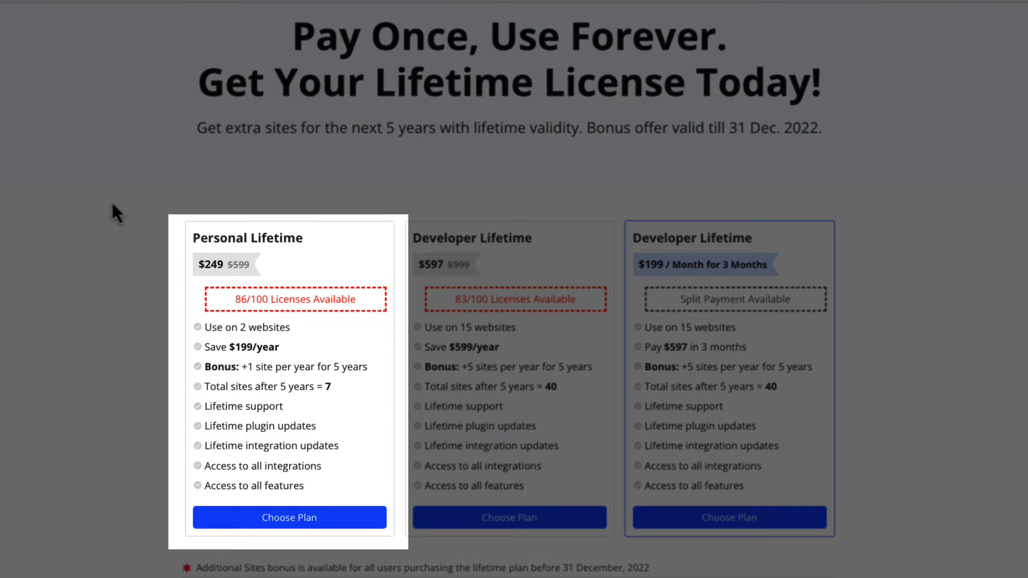
{"action": "left_click_drag", "start_coordinate": [289, 329], "coordinate": [240, 327]}
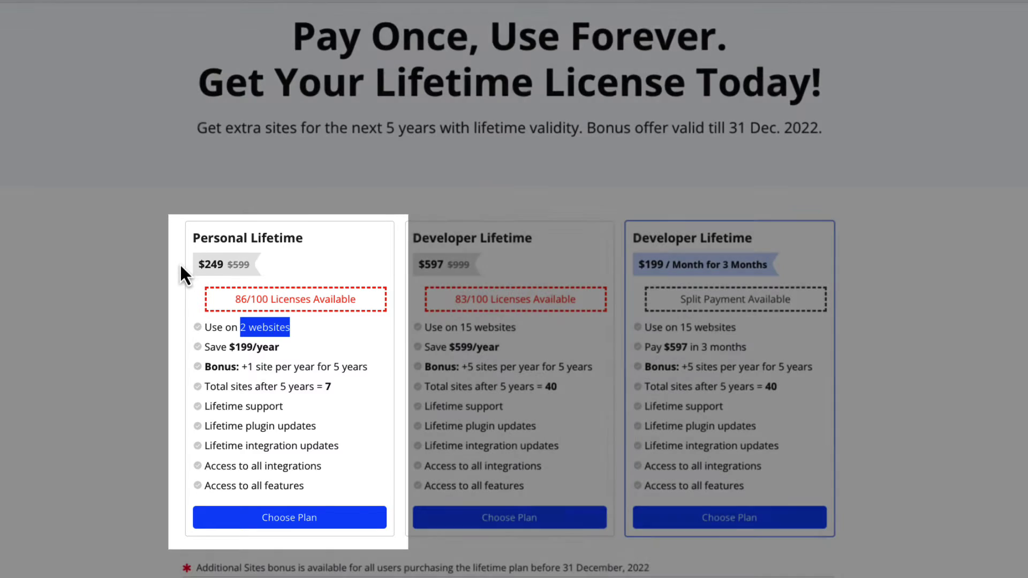
{"action": "left_click", "coordinate": [180, 264]}
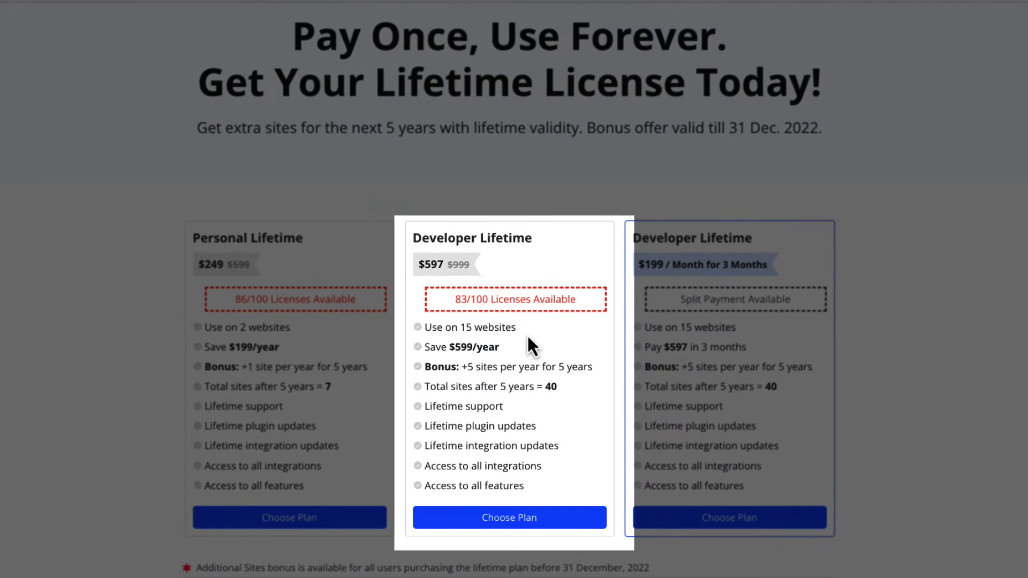
{"action": "left_click_drag", "start_coordinate": [516, 328], "coordinate": [459, 329]}
{"action": "left_click", "coordinate": [542, 329]}
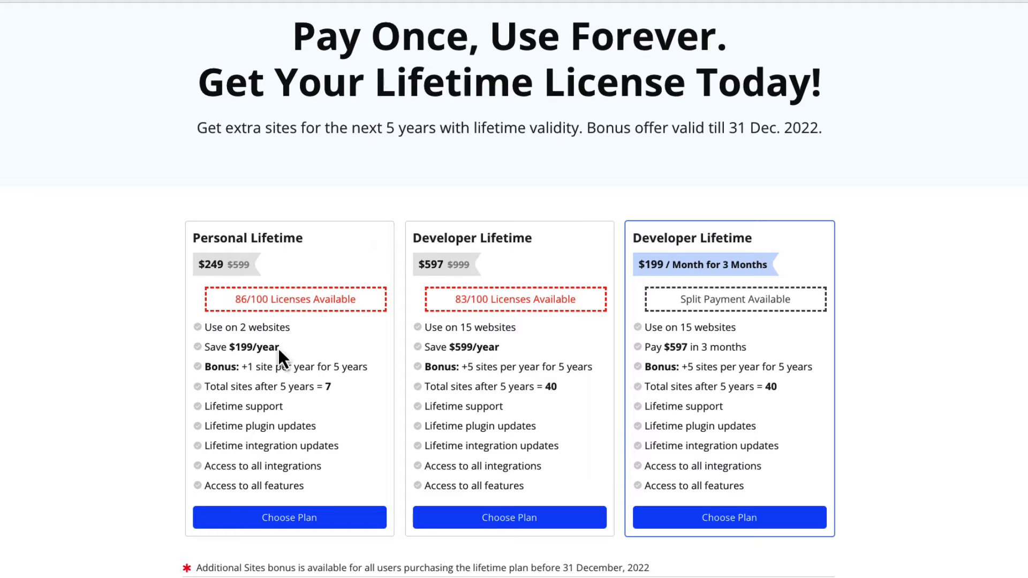
Step: Examine the yearly bonus sites, five-year site totals and bonus offer deadline of the lifetime plans
{"action": "left_click_drag", "start_coordinate": [240, 367], "coordinate": [366, 369]}
{"action": "left_click", "coordinate": [132, 358]}
{"action": "double_click", "coordinate": [328, 387]}
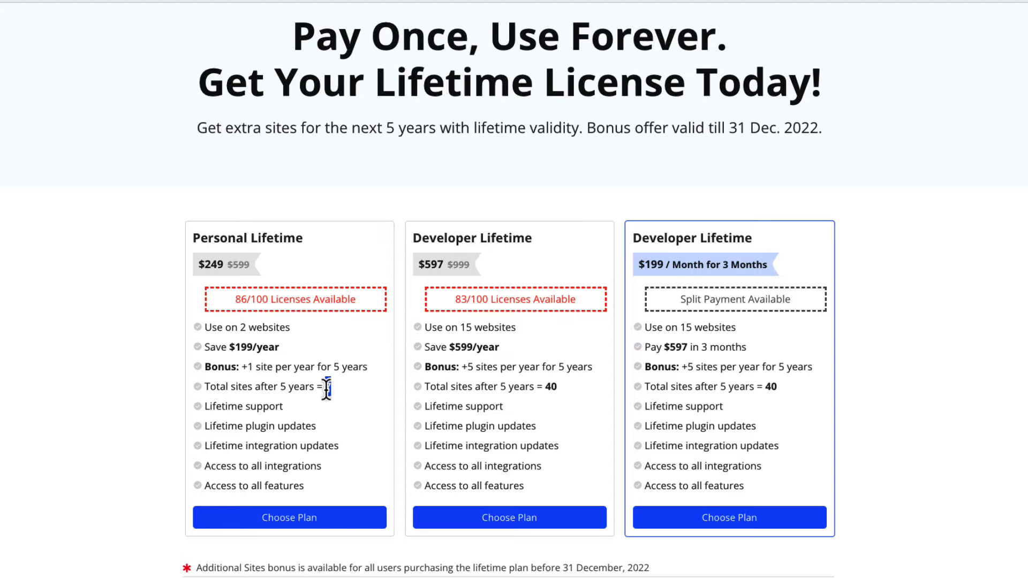
{"action": "left_click", "coordinate": [96, 347]}
{"action": "left_click_drag", "start_coordinate": [463, 368], "coordinate": [587, 372]}
{"action": "left_click", "coordinate": [573, 390]}
{"action": "scroll", "coordinate": [632, 274], "scroll_direction": "up", "scroll_amount": 3}
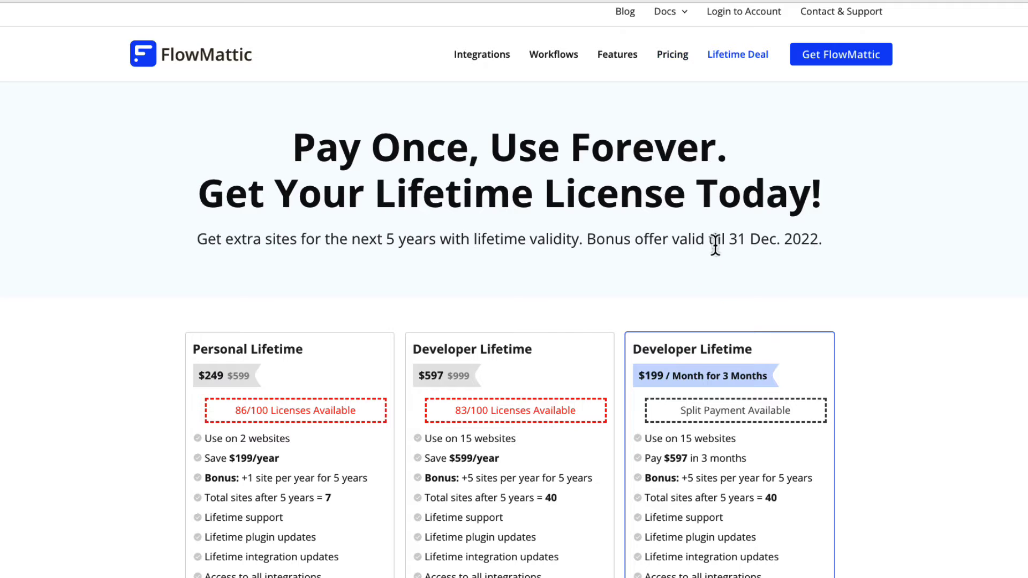
{"action": "left_click_drag", "start_coordinate": [588, 239], "coordinate": [833, 235]}
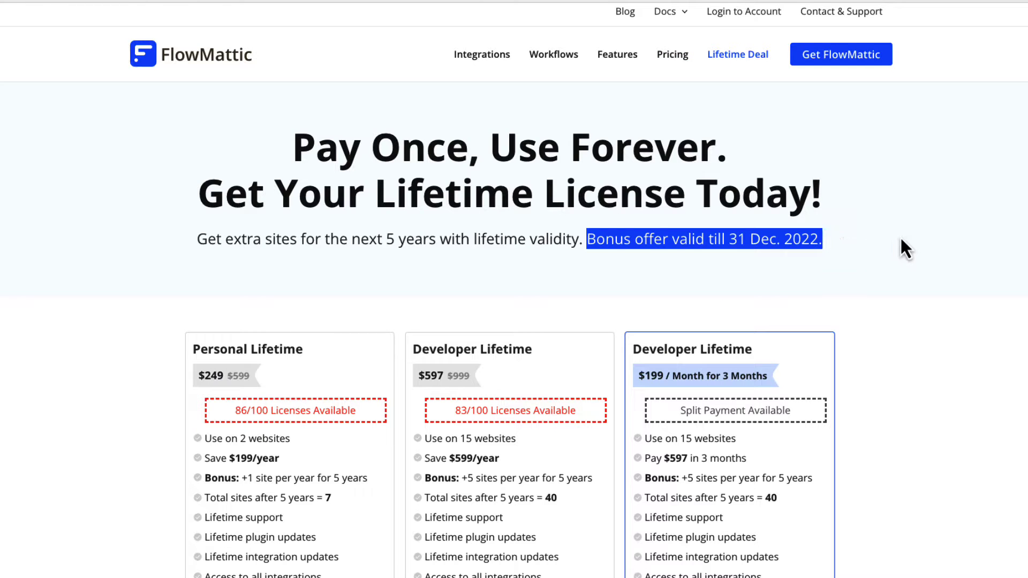
Step: Review the yearly pricing plans and the purchase deadline for getting additional sites on renewal
{"action": "left_click", "coordinate": [672, 56]}
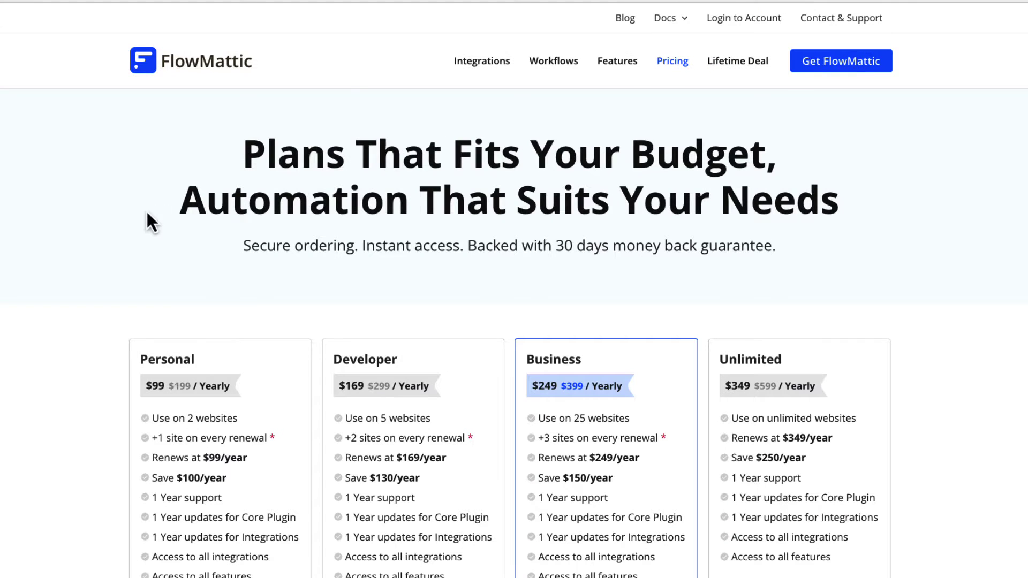
{"action": "scroll", "coordinate": [107, 230], "scroll_direction": "down", "scroll_amount": 3}
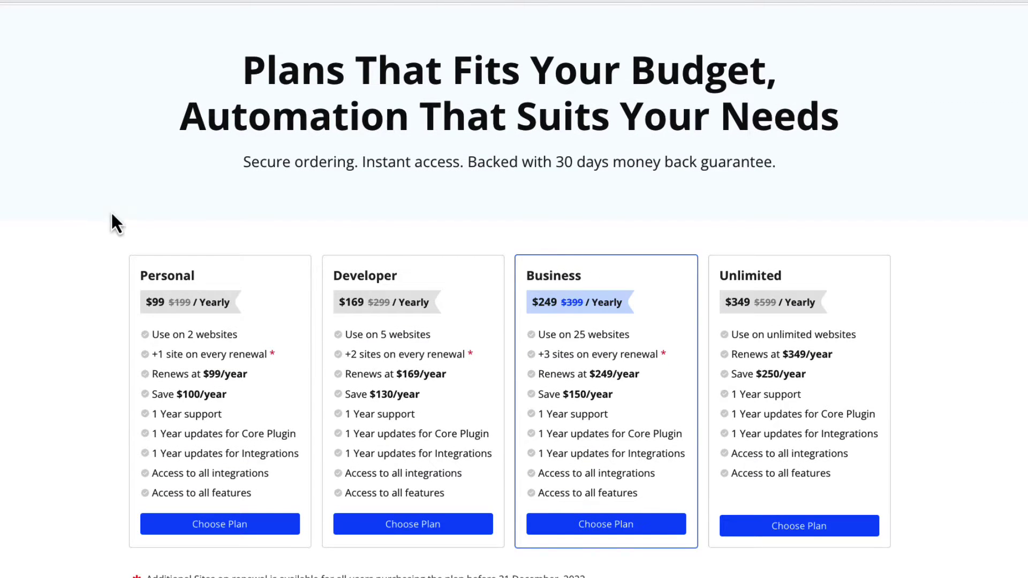
{"action": "scroll", "coordinate": [44, 285], "scroll_direction": "down", "scroll_amount": 3}
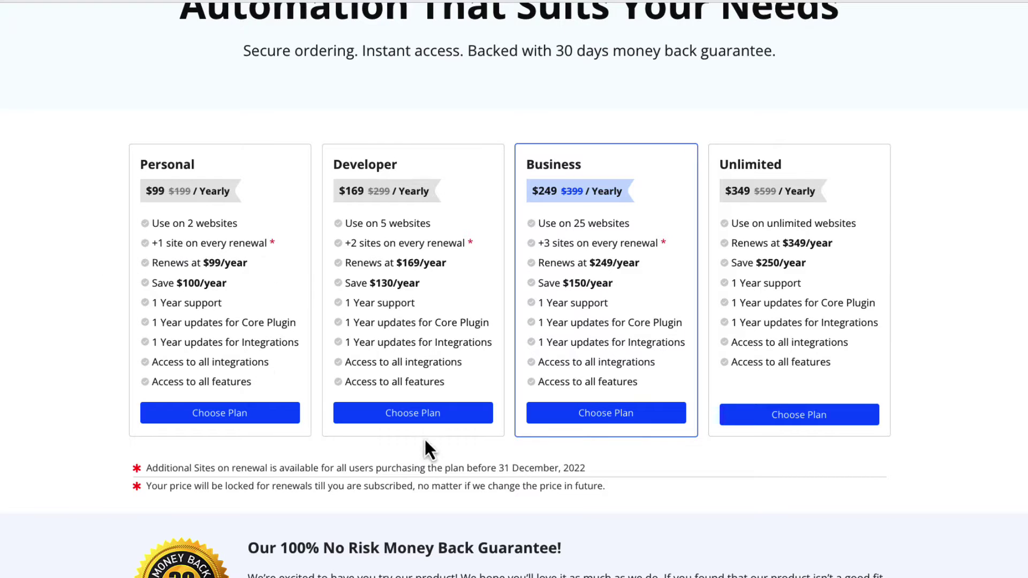
{"action": "left_click_drag", "start_coordinate": [596, 471], "coordinate": [467, 469]}
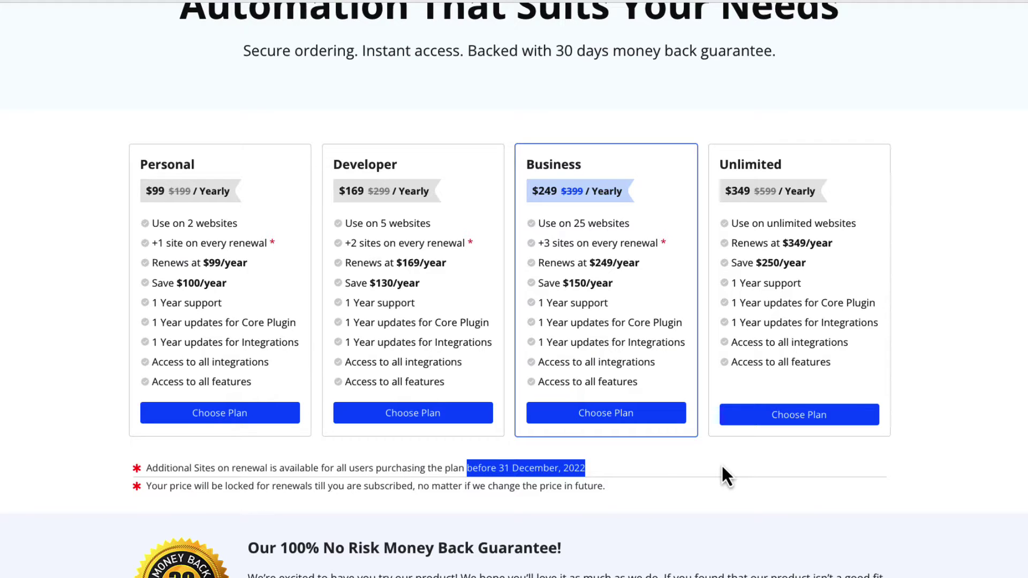
{"action": "left_click", "coordinate": [494, 112]}
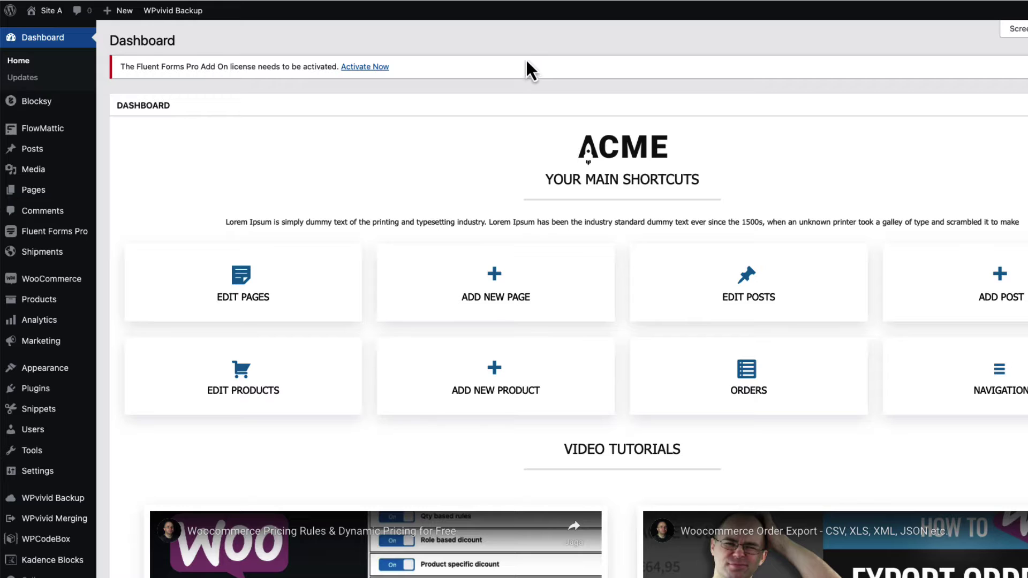
Step: Open the FlowMattic settings on Site A and review the task cleaning, integration access and core integration options
{"action": "mouse_move", "coordinate": [59, 133]}
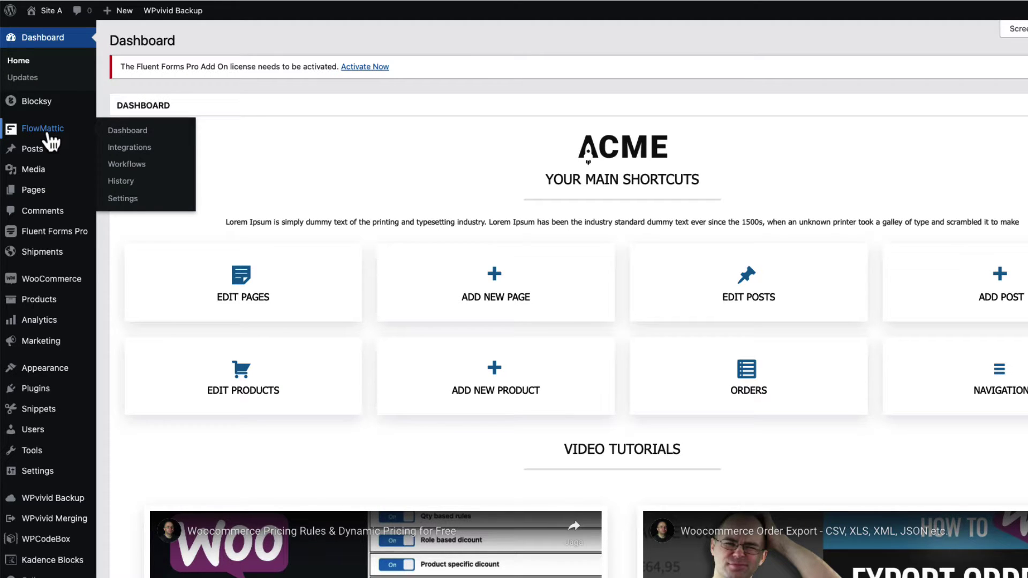
{"action": "left_click", "coordinate": [122, 199]}
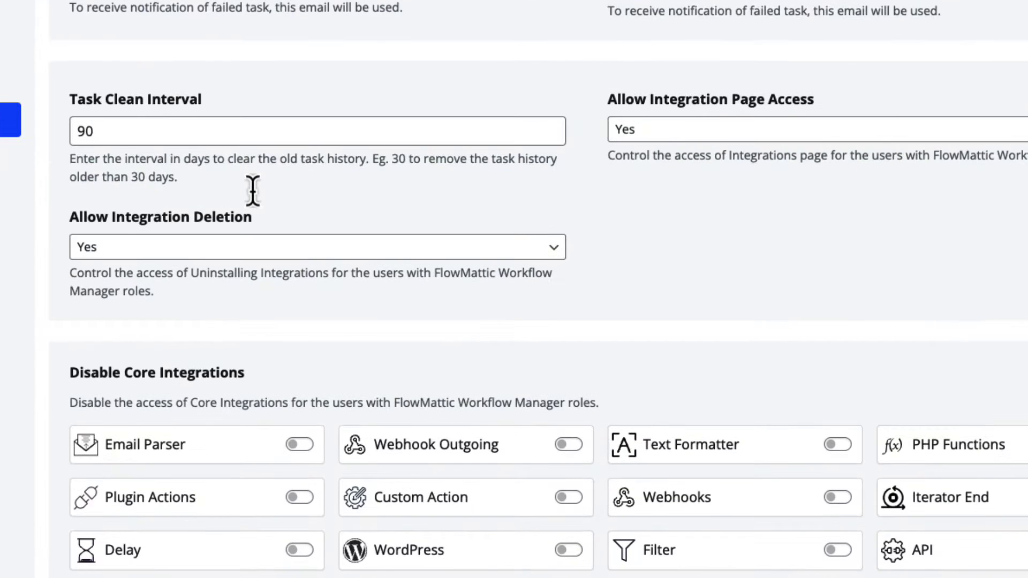
{"action": "scroll", "coordinate": [317, 302], "scroll_direction": "down", "scroll_amount": 1}
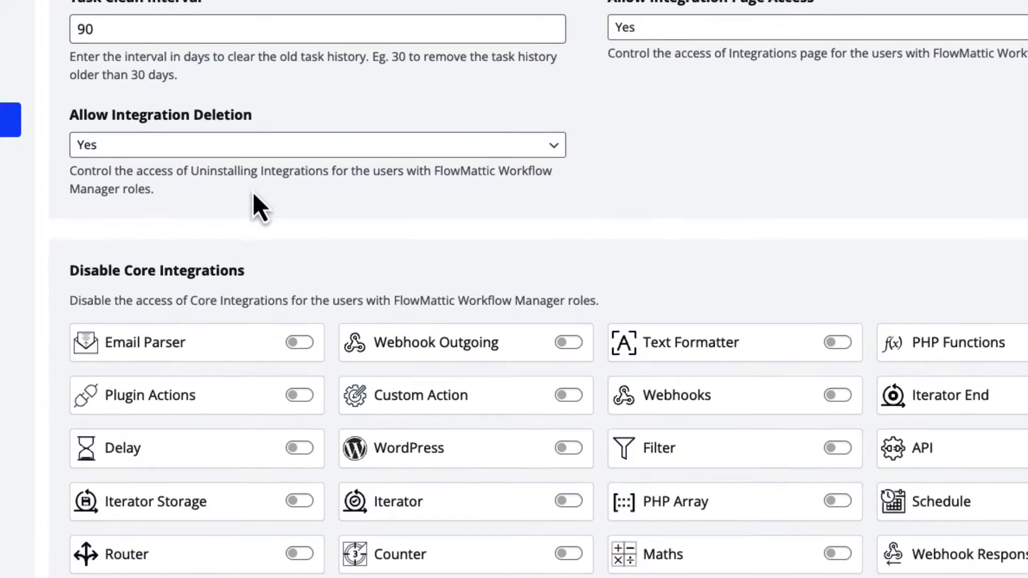
{"action": "scroll", "coordinate": [254, 194], "scroll_direction": "down", "scroll_amount": 1}
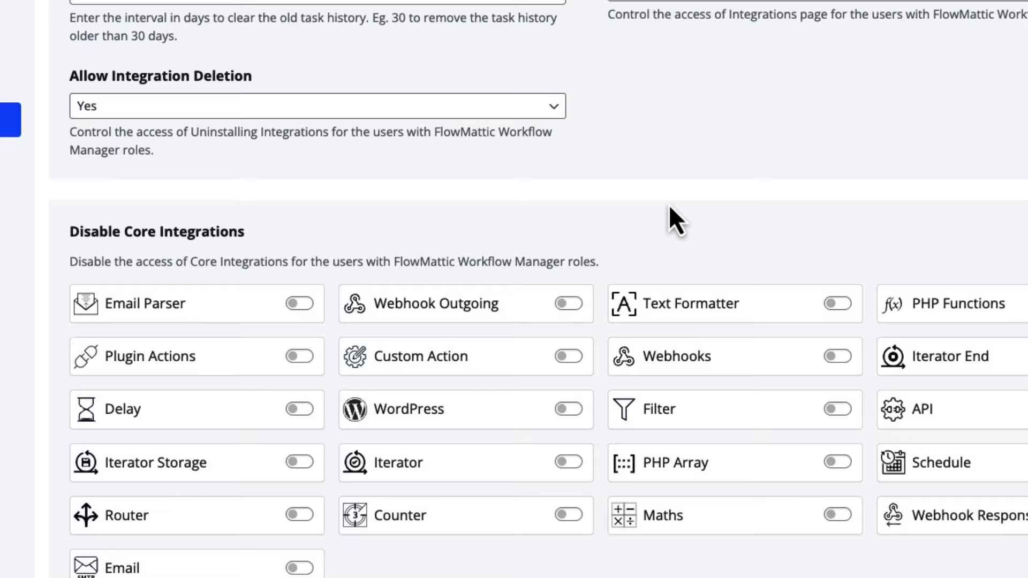
Step: Try disabling the Counter core integration for Workflow Manager roles and revert the change
{"action": "left_click", "coordinate": [568, 515]}
{"action": "scroll", "coordinate": [667, 448], "scroll_direction": "down", "scroll_amount": 2}
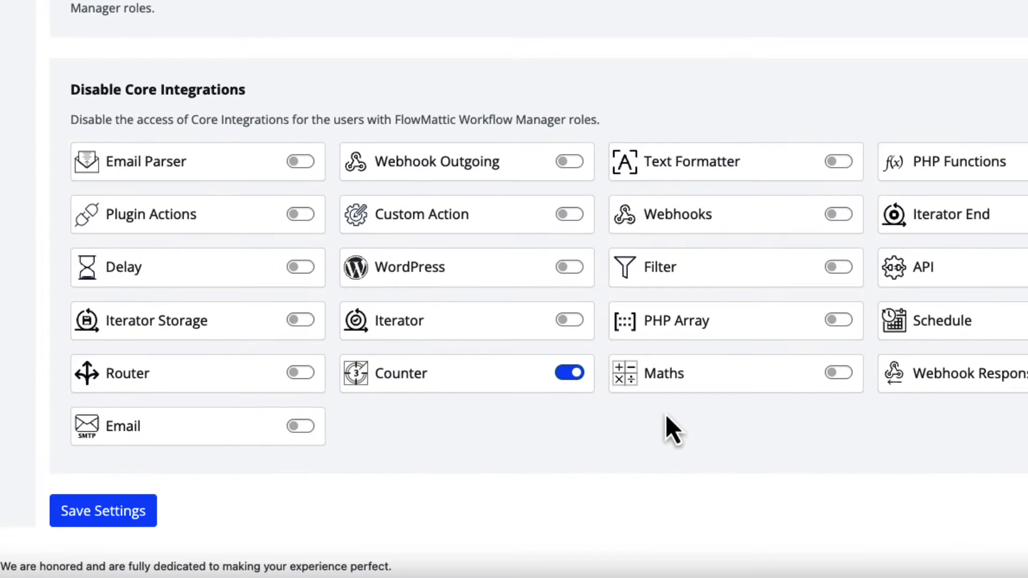
{"action": "left_click", "coordinate": [561, 375]}
Step: Save the FlowMattic settings and open the plugin's Integrations page
{"action": "left_click", "coordinate": [146, 515]}
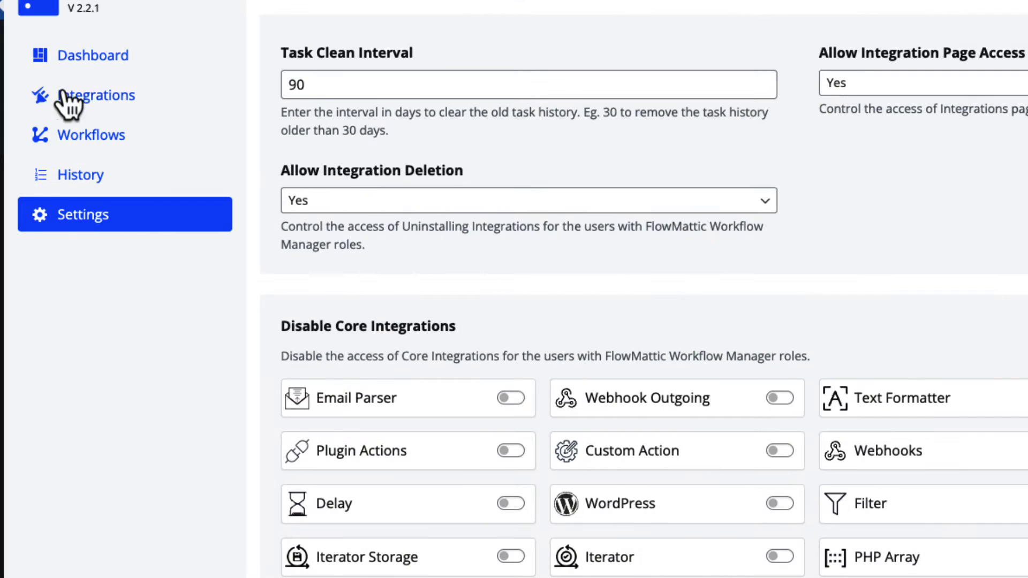
{"action": "left_click", "coordinate": [102, 102]}
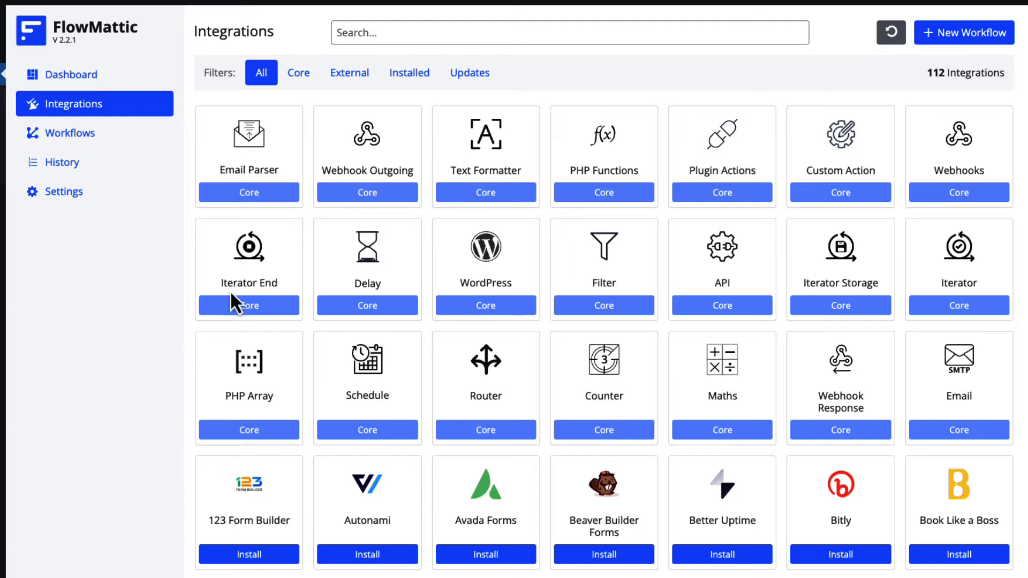
Step: Search the integrations for "flue" and clear the search
{"action": "left_click", "coordinate": [393, 33]}
{"action": "type", "text": "f"}
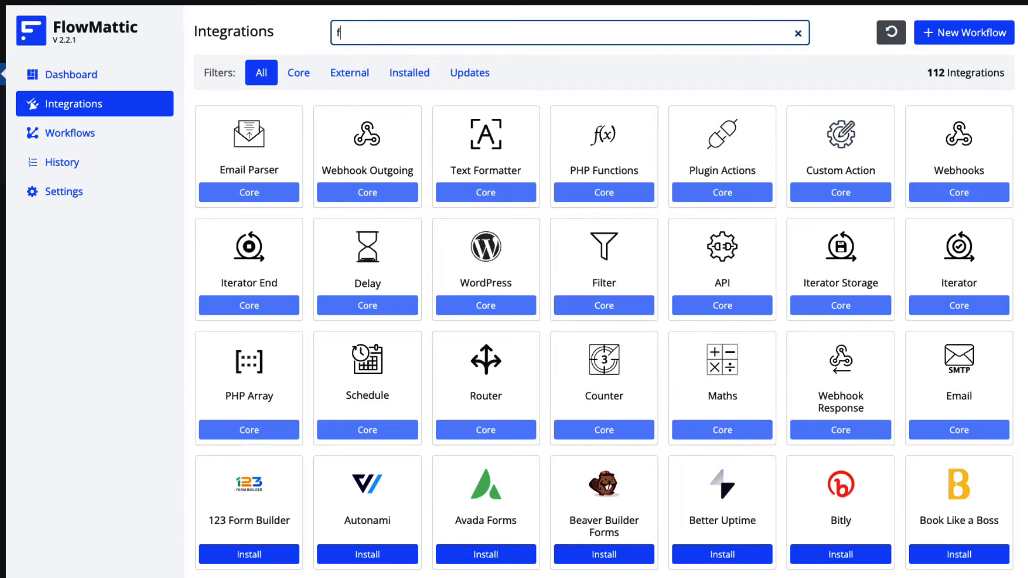
{"action": "type", "text": "lue"}
{"action": "key", "text": "BackSpace"}
{"action": "key", "text": "BackSpace"}
{"action": "key", "text": "BackSpace"}
{"action": "key", "text": "BackSpace"}
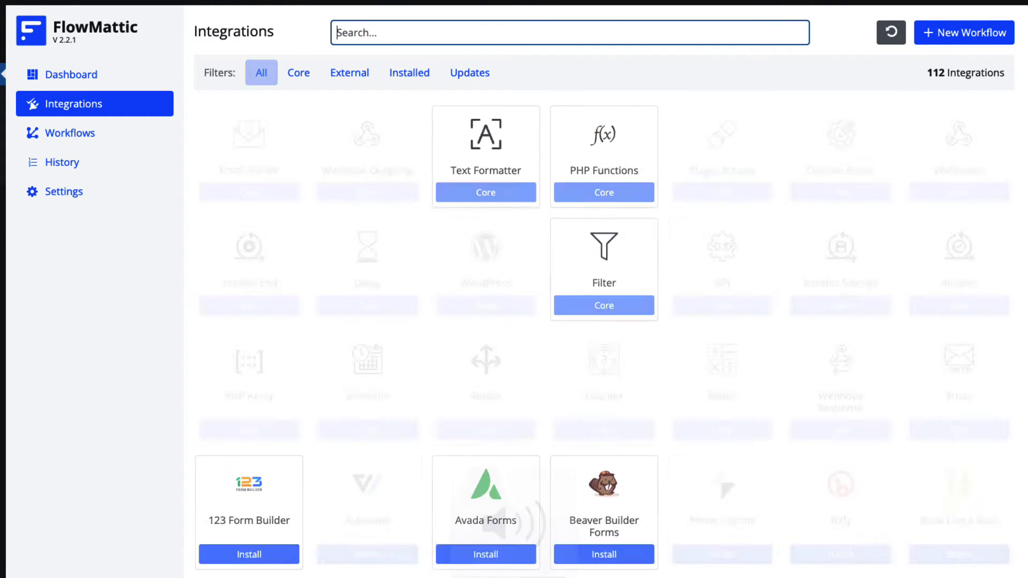
Step: Browse the full list of integrations, including the installed Google Spreadsheets and WooCommerce entries
{"action": "scroll", "coordinate": [704, 359], "scroll_direction": "down", "scroll_amount": 4}
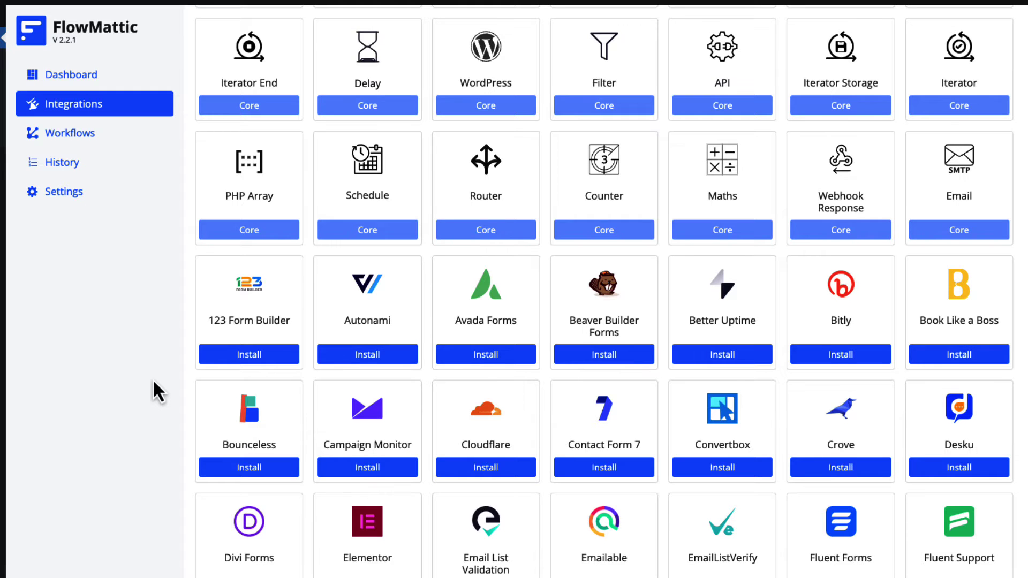
{"action": "scroll", "coordinate": [152, 378], "scroll_direction": "down", "scroll_amount": 6}
{"action": "scroll", "coordinate": [154, 381], "scroll_direction": "down", "scroll_amount": 4}
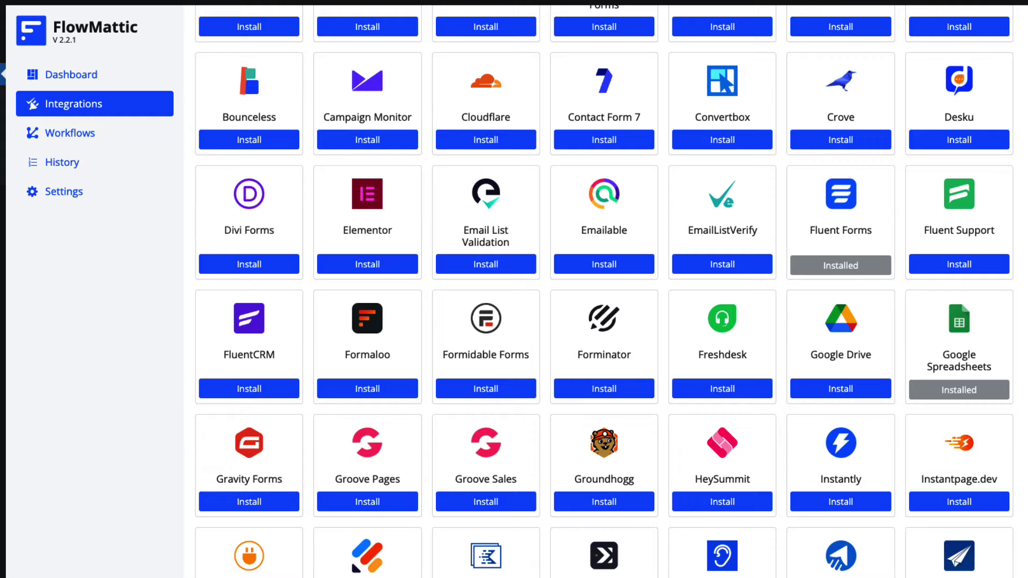
{"action": "mouse_move", "coordinate": [969, 327]}
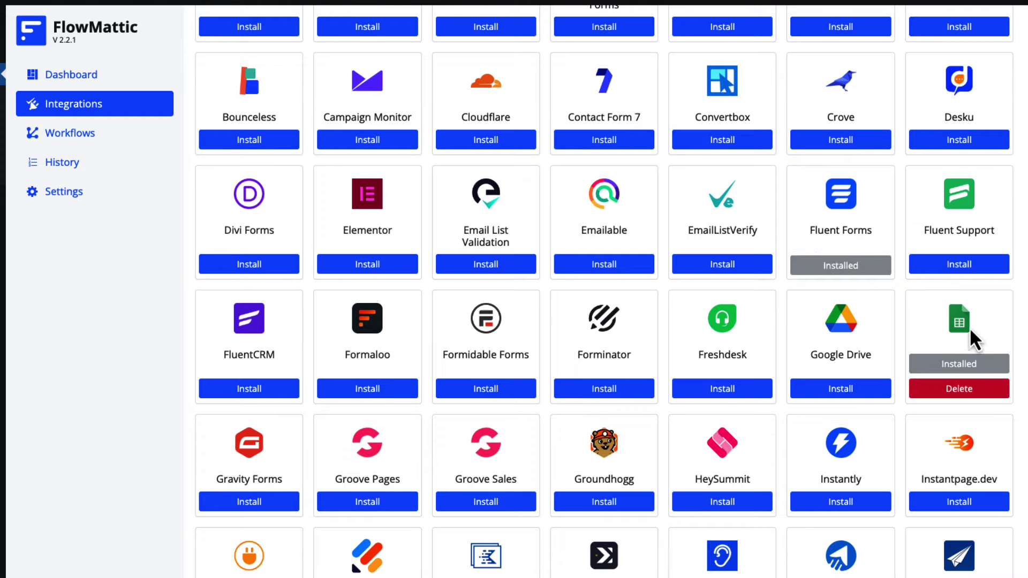
{"action": "scroll", "coordinate": [910, 364], "scroll_direction": "down", "scroll_amount": 10}
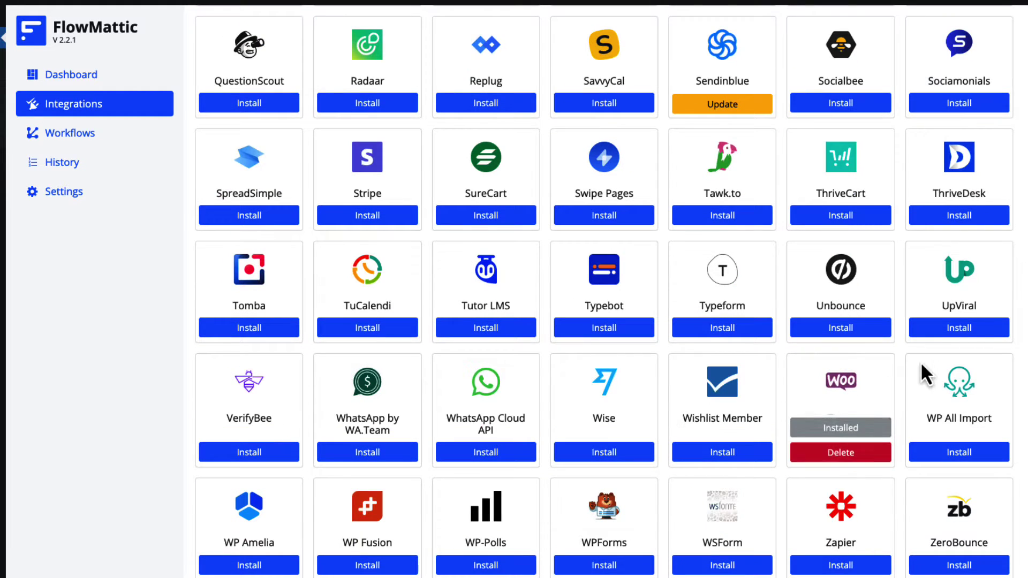
{"action": "scroll", "coordinate": [993, 343], "scroll_direction": "up", "scroll_amount": 15}
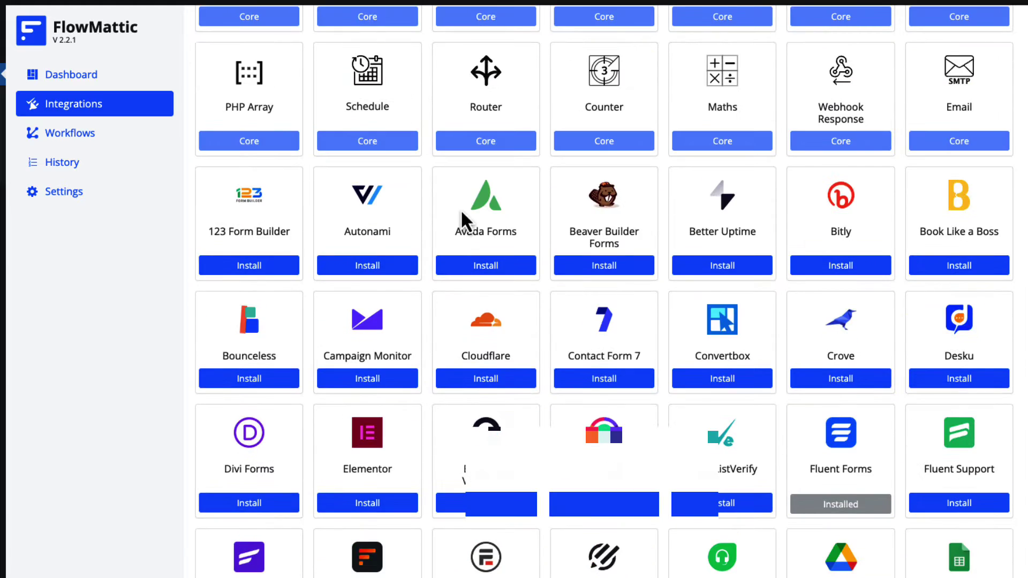
Step: Open the FlowMattic dashboard and review the task executions statistic for the last 90 days
{"action": "left_click", "coordinate": [86, 75]}
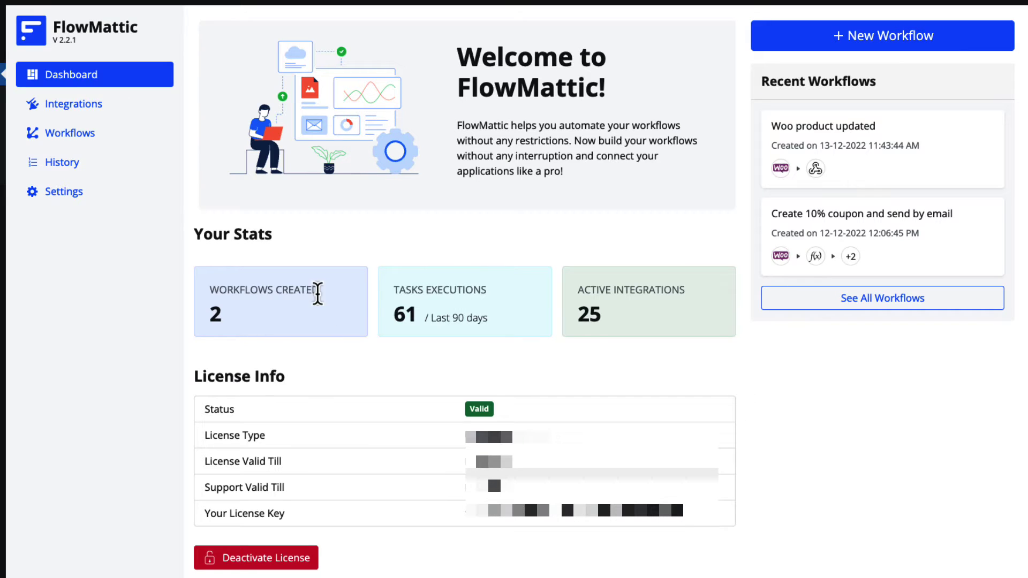
{"action": "left_click_drag", "start_coordinate": [394, 289], "coordinate": [428, 319]}
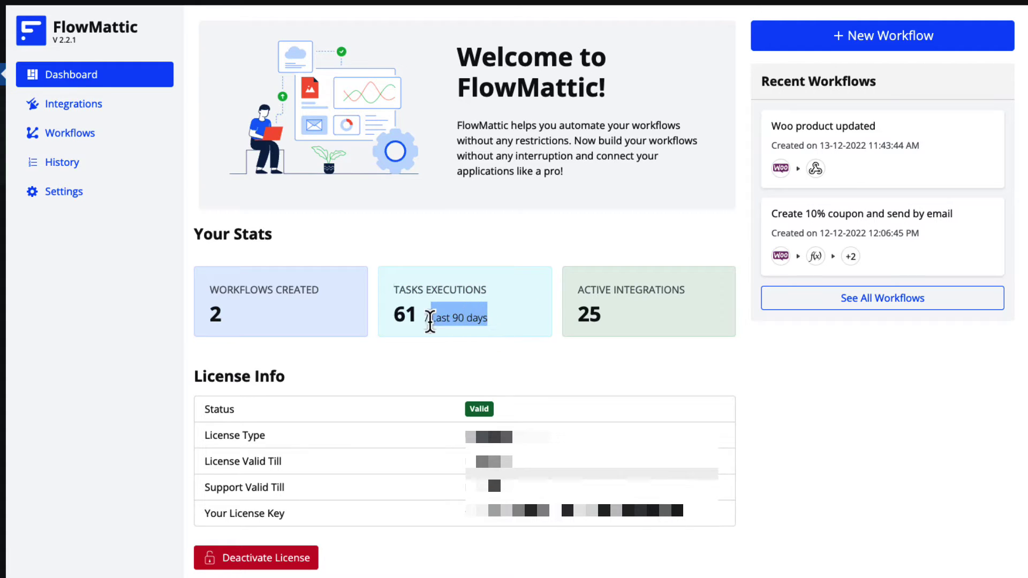
{"action": "left_click", "coordinate": [503, 332]}
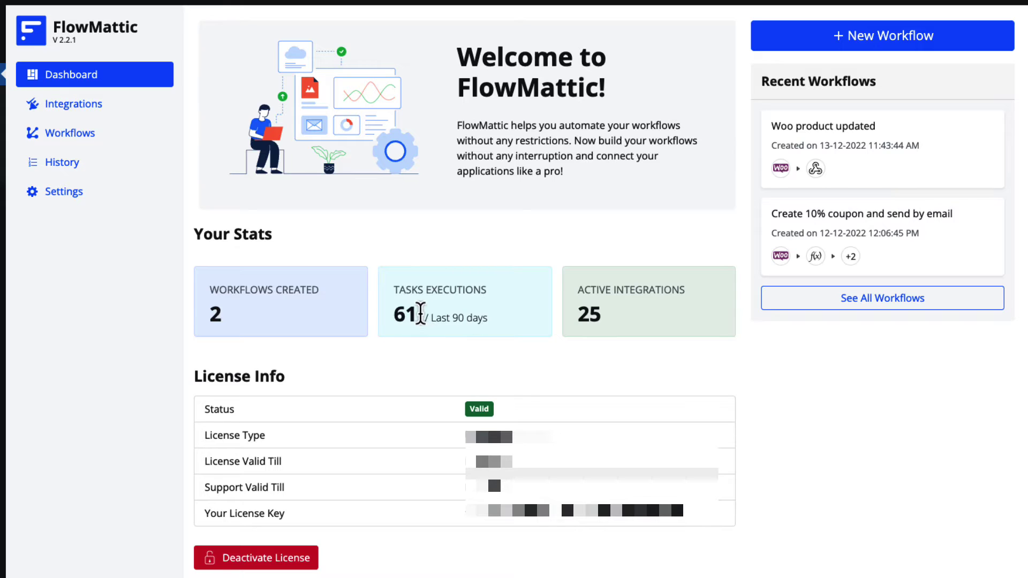
{"action": "double_click", "coordinate": [413, 315]}
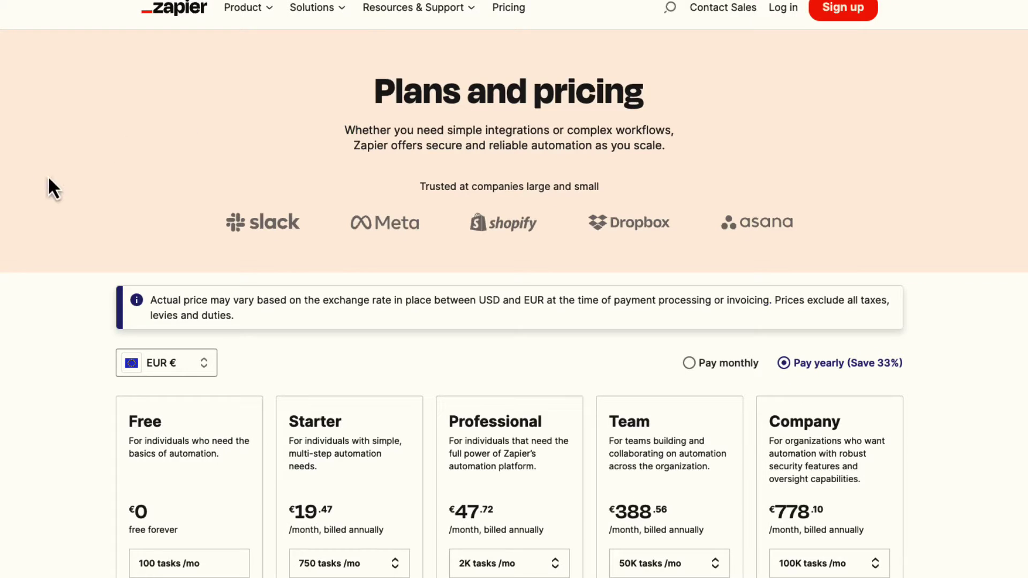
Step: Switch to the Zapier pricing page and compare the yearly plans' prices and monthly task limits
{"action": "scroll", "coordinate": [4, 228], "scroll_direction": "down", "scroll_amount": 3}
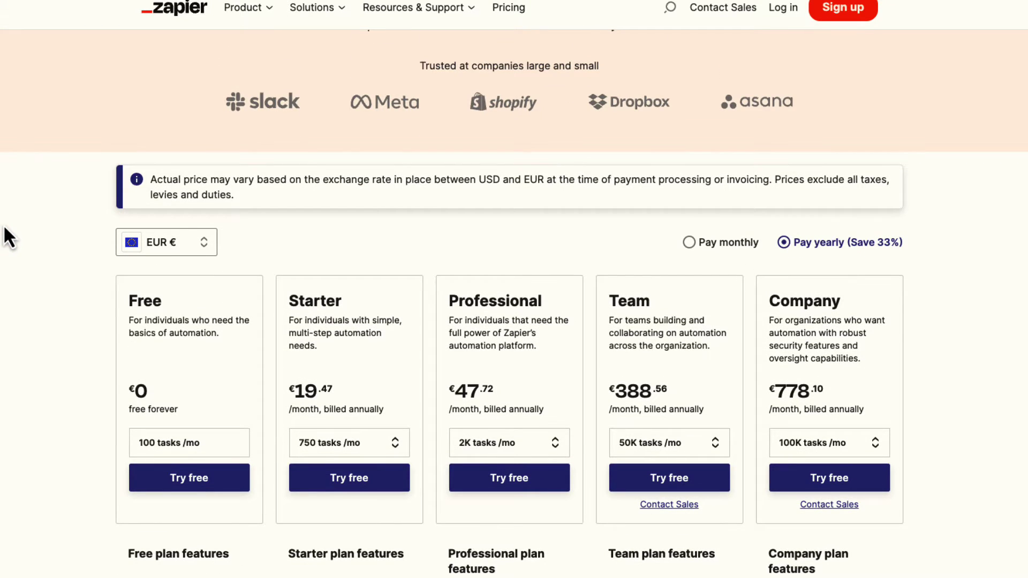
{"action": "scroll", "coordinate": [3, 224], "scroll_direction": "down", "scroll_amount": 2}
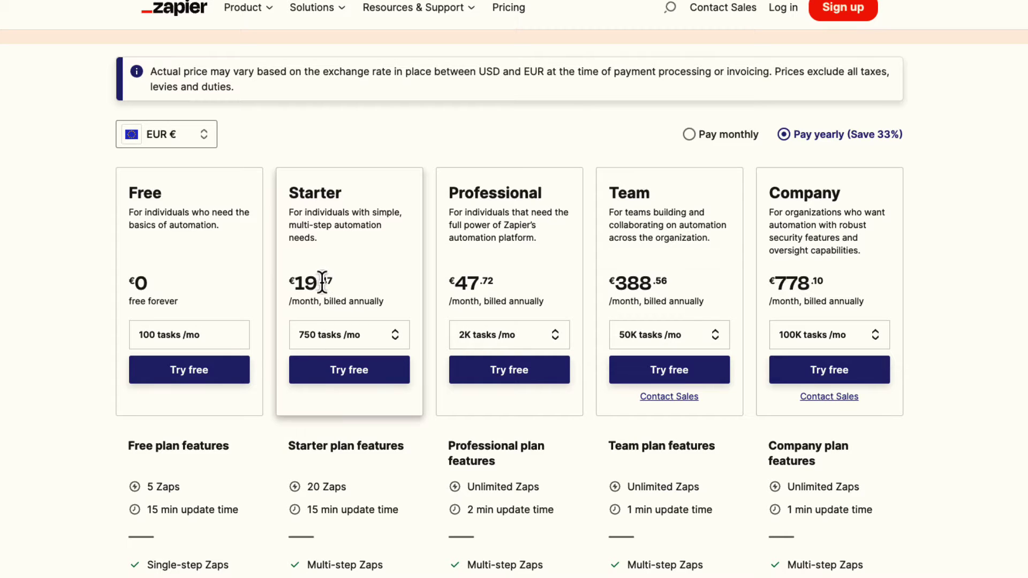
{"action": "scroll", "coordinate": [339, 282], "scroll_direction": "down", "scroll_amount": 1}
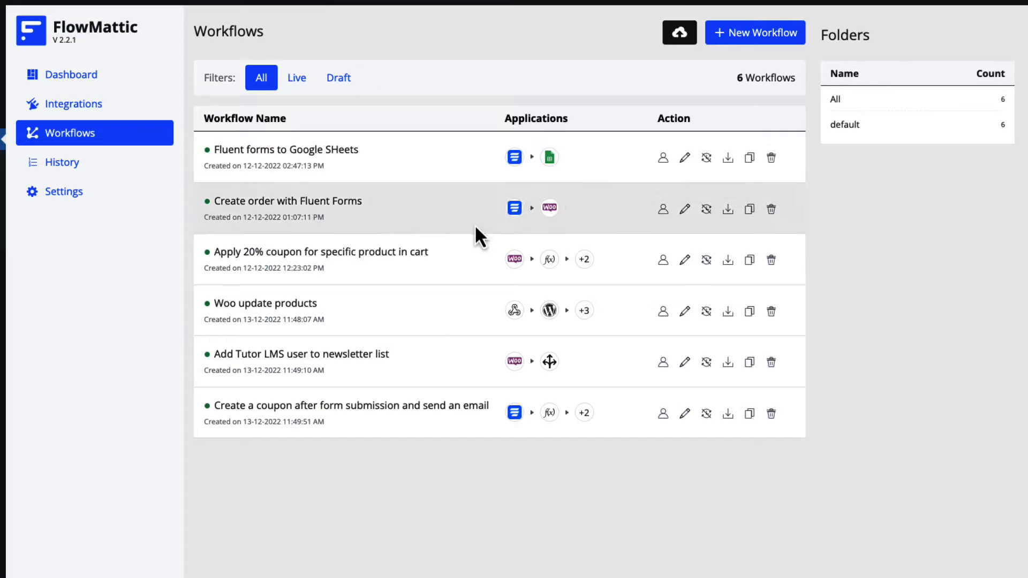
Step: Open the "Woo update products" workflow in the FlowMattic editor and review its webhook trigger and action steps
{"action": "left_click", "coordinate": [684, 311]}
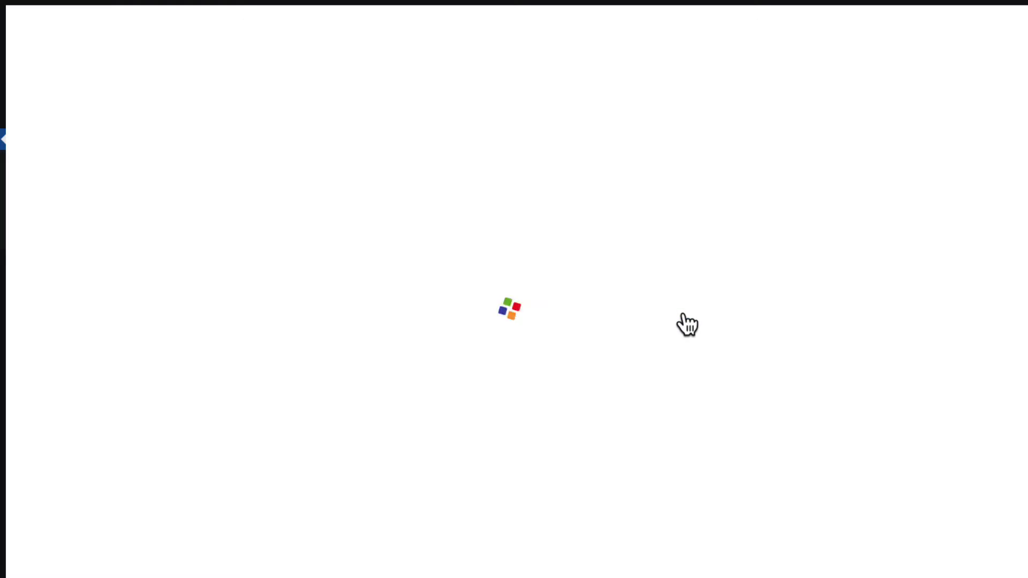
{"action": "scroll", "coordinate": [677, 275], "scroll_direction": "down", "scroll_amount": 2}
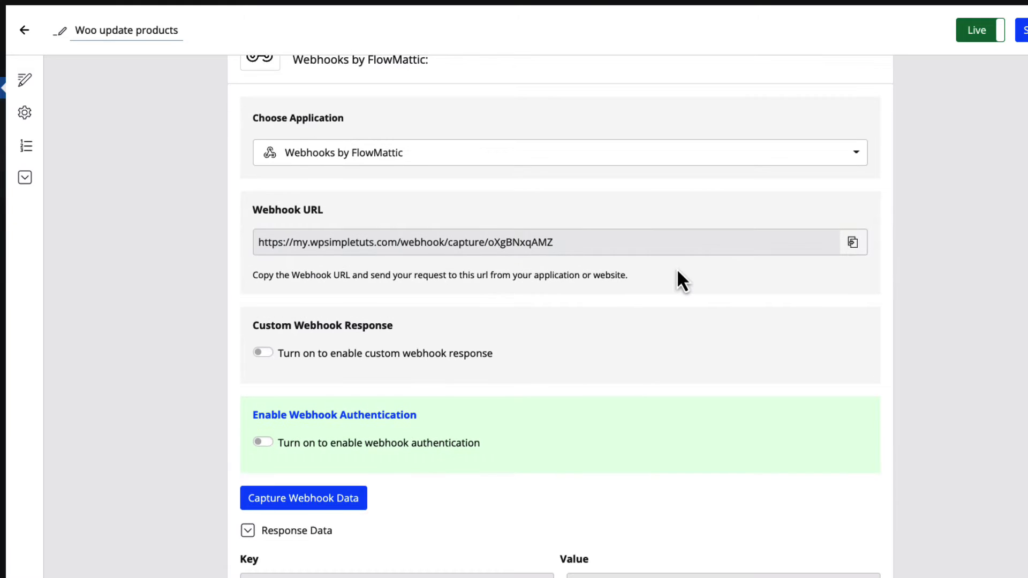
{"action": "scroll", "coordinate": [604, 225], "scroll_direction": "down", "scroll_amount": 15}
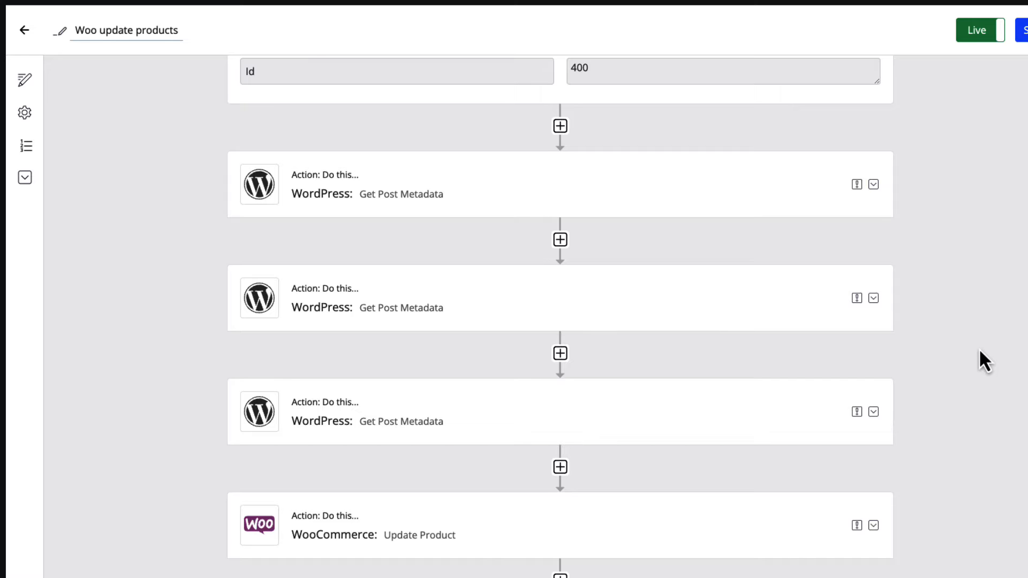
{"action": "scroll", "coordinate": [979, 350], "scroll_direction": "up", "scroll_amount": 15}
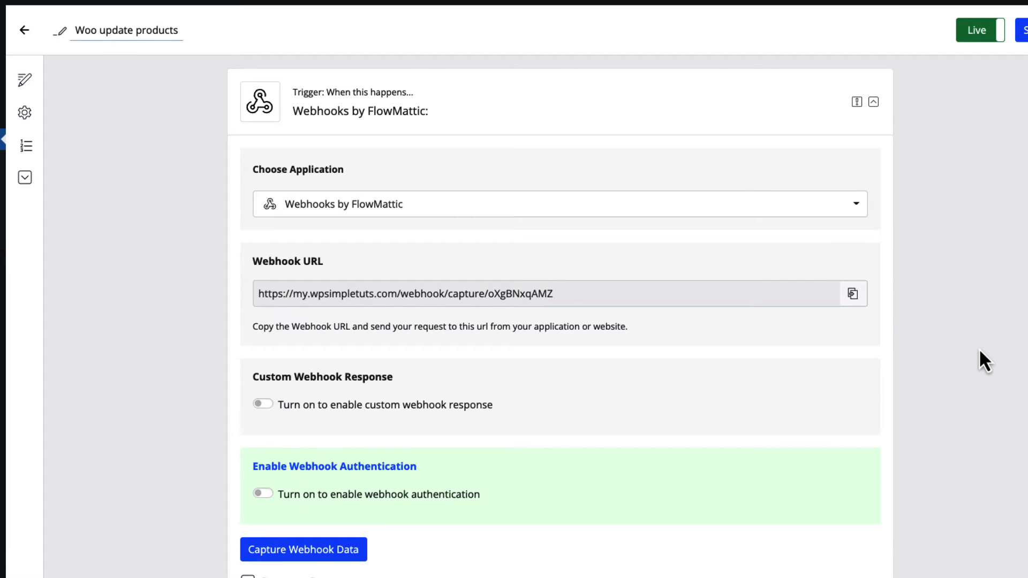
{"action": "scroll", "coordinate": [158, 167], "scroll_direction": "down", "scroll_amount": 15}
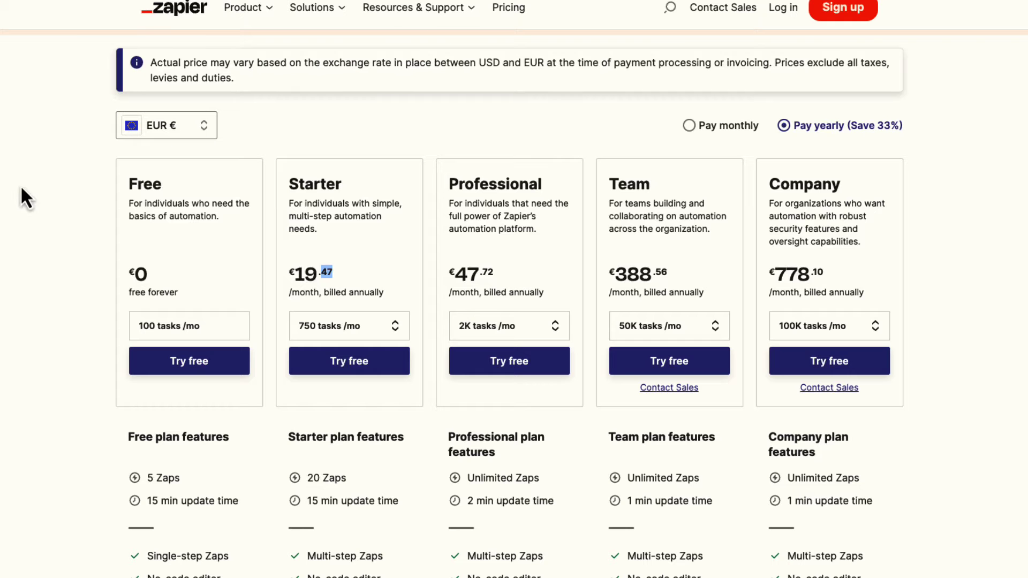
Step: Open FlowMattic's task history, review the recorded runs and inspect the details of the latest "Woo product updated" run
{"action": "left_click", "coordinate": [52, 182]}
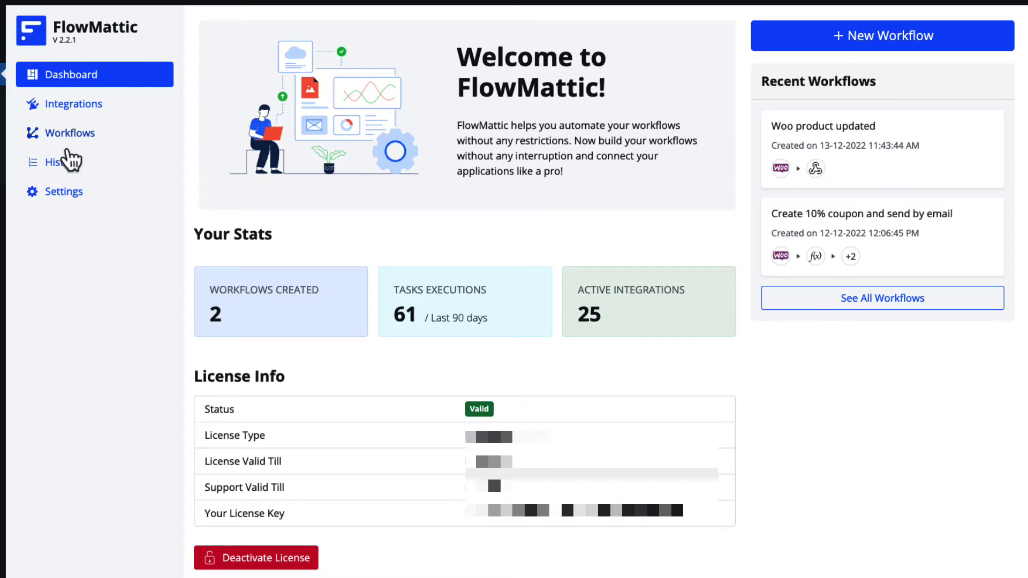
{"action": "left_click", "coordinate": [63, 165]}
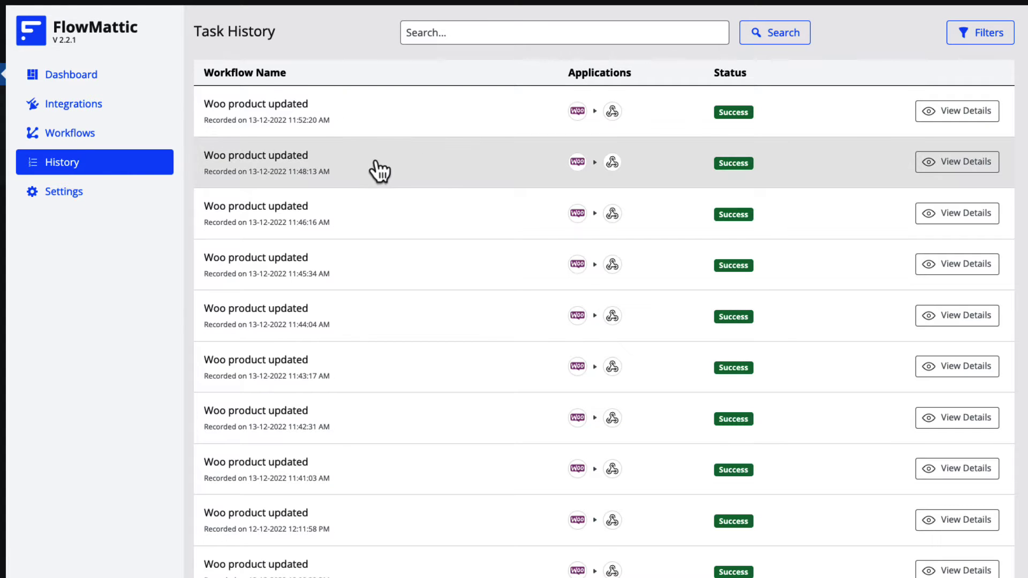
{"action": "scroll", "coordinate": [452, 213], "scroll_direction": "down", "scroll_amount": 3}
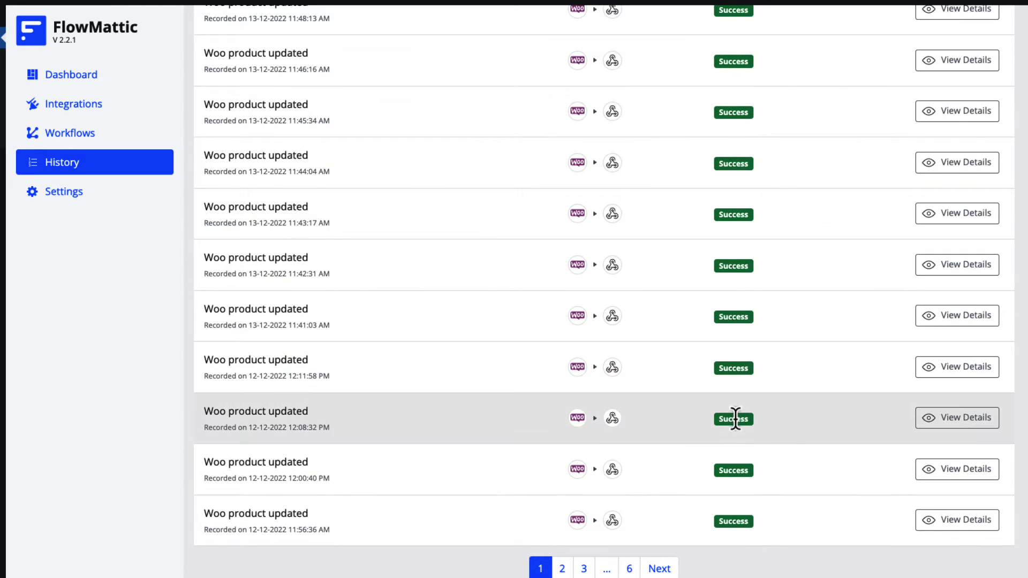
{"action": "scroll", "coordinate": [741, 386], "scroll_direction": "up", "scroll_amount": 3}
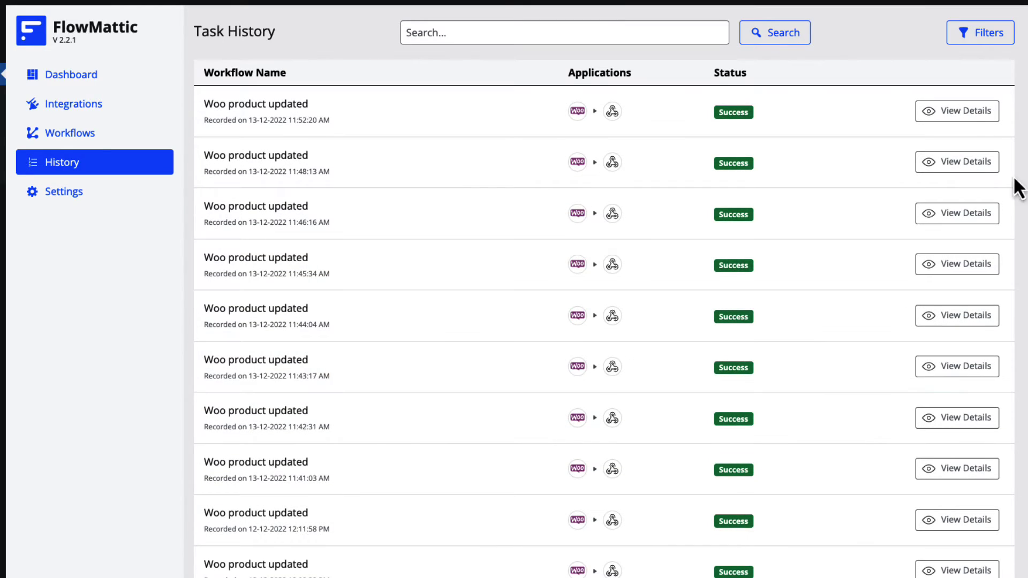
{"action": "left_click", "coordinate": [962, 112]}
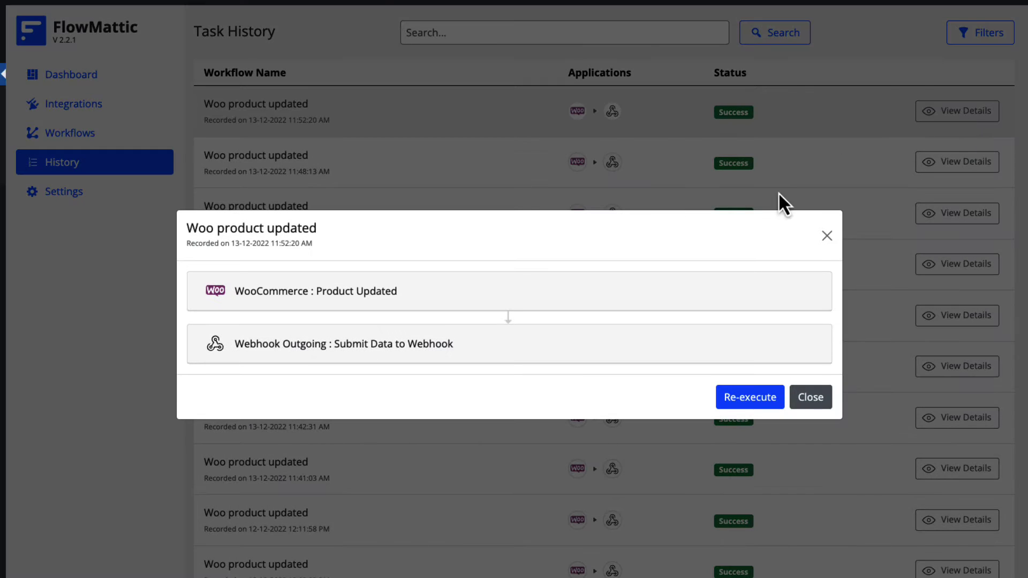
{"action": "left_click", "coordinate": [826, 237]}
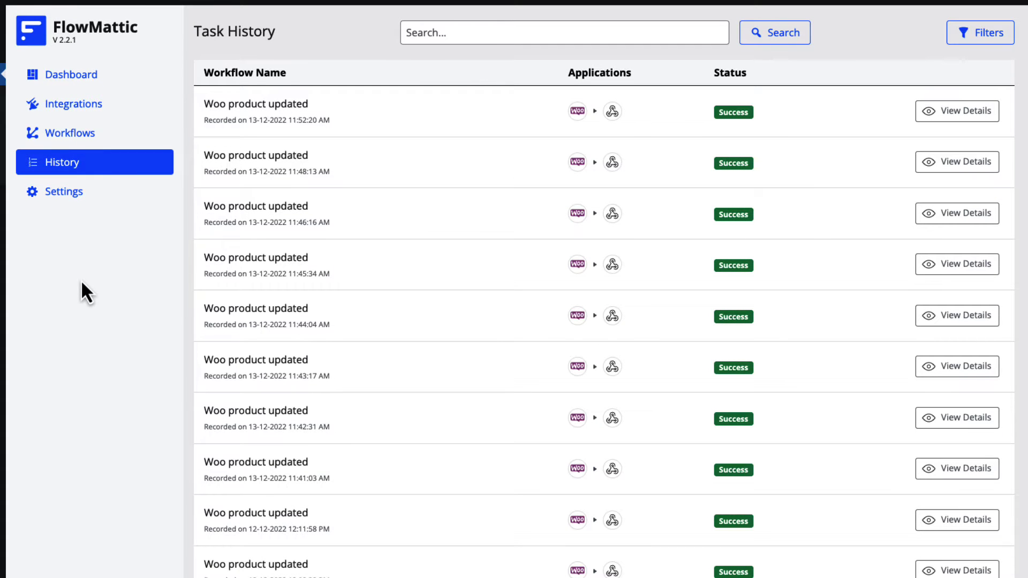
Step: Export the "Create order with Fluent Forms" workflow from Site B to Downloads as flowmattic-workflow-jFdmP1K8qs.json
{"action": "left_click", "coordinate": [77, 138]}
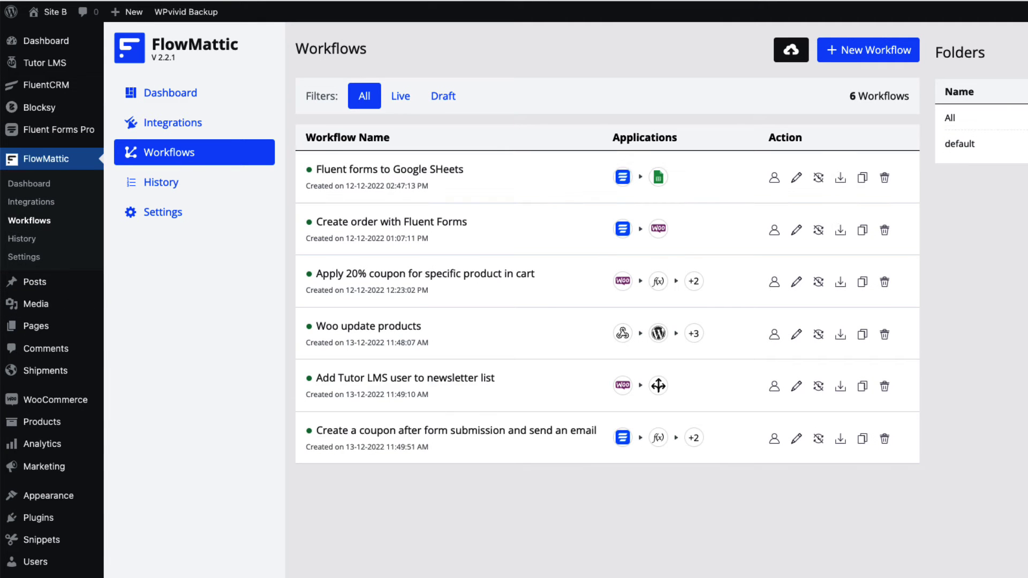
{"action": "left_click", "coordinate": [840, 231]}
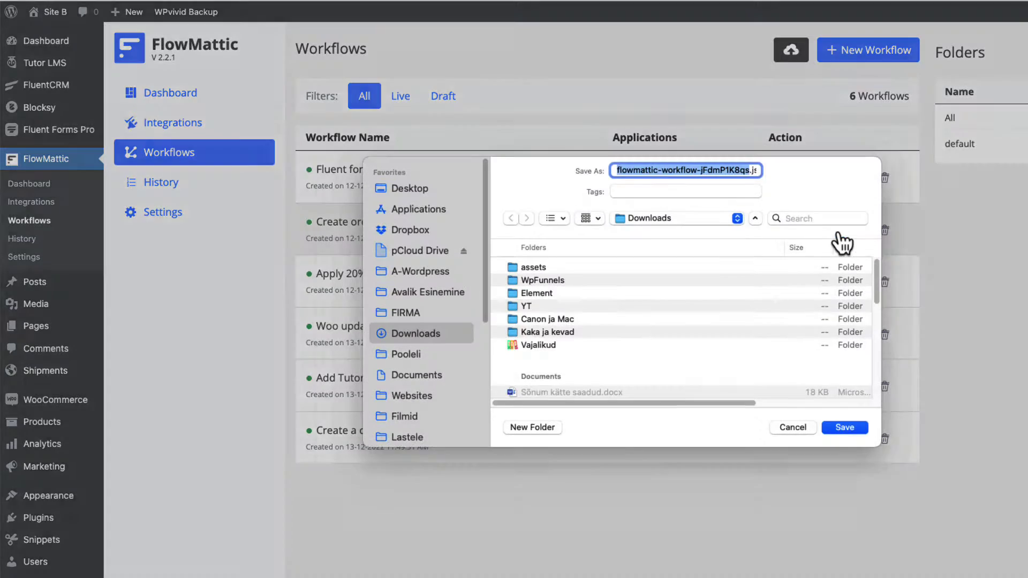
{"action": "left_click", "coordinate": [849, 426]}
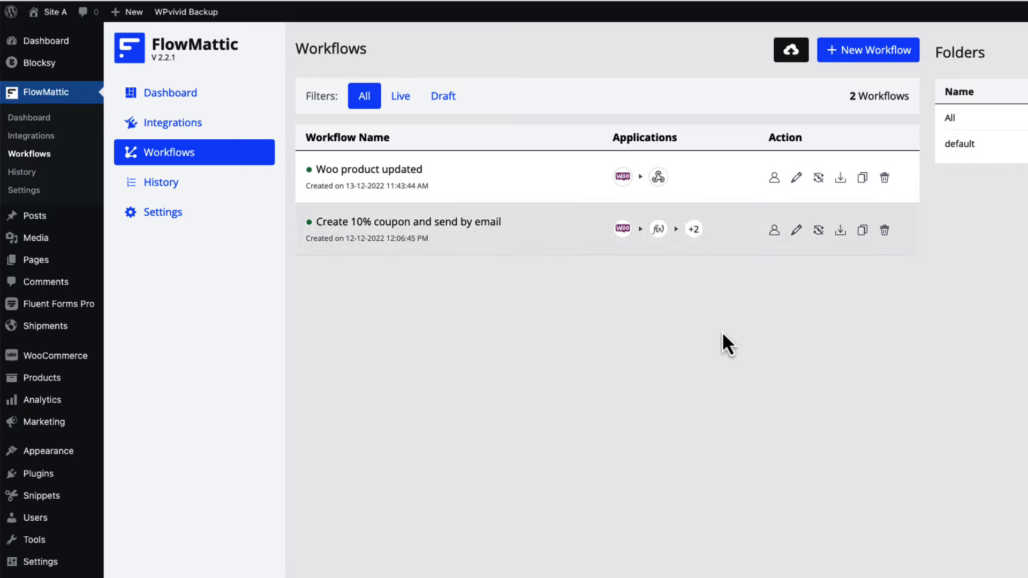
Step: Import flowmattic-workflow-jFdmP1K8qs.json from Downloads into Site A's FlowMattic workflows
{"action": "left_click", "coordinate": [788, 49]}
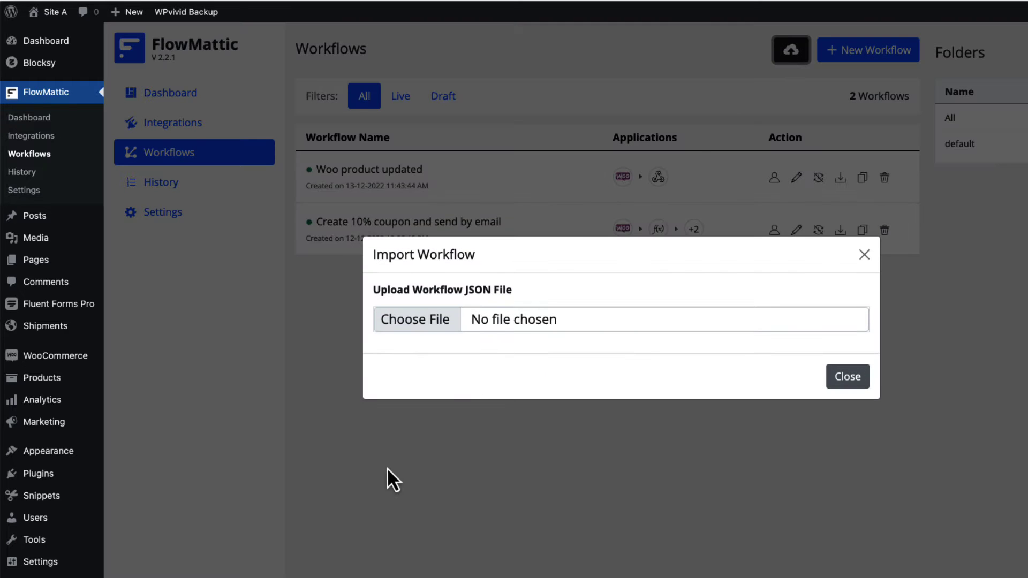
{"action": "left_click", "coordinate": [410, 329]}
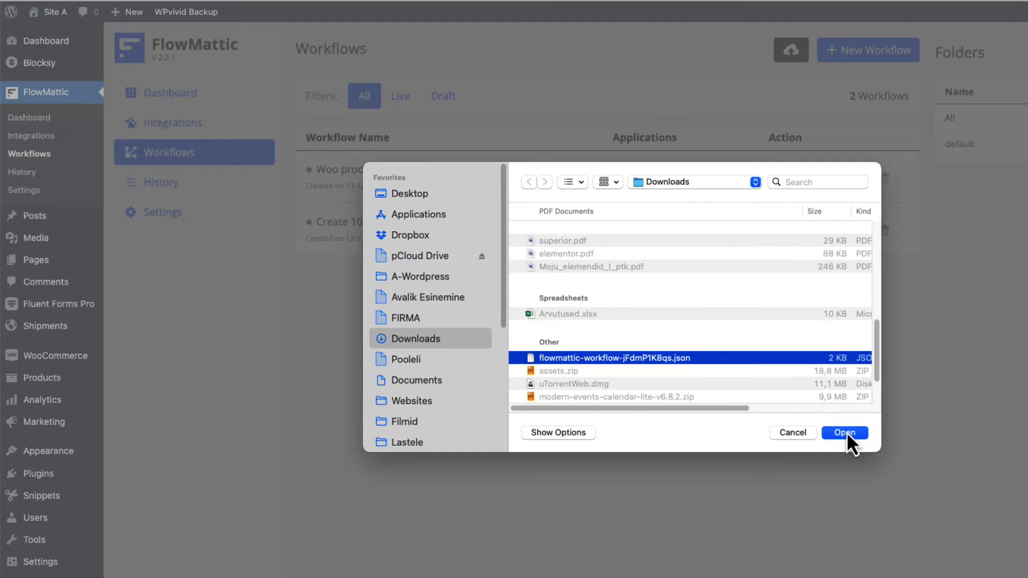
{"action": "left_click", "coordinate": [847, 431]}
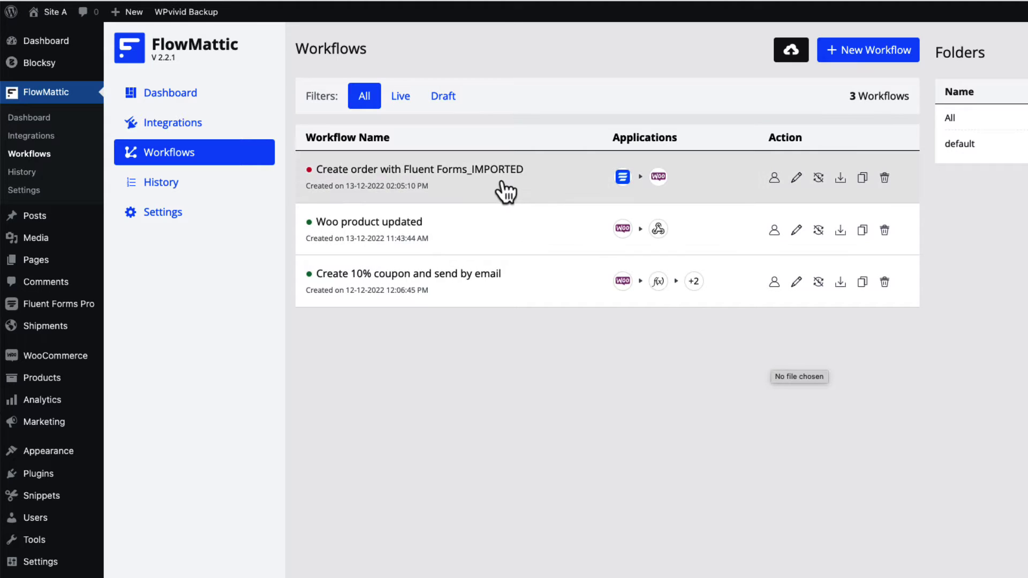
{"action": "left_click_drag", "start_coordinate": [523, 170], "coordinate": [506, 181]}
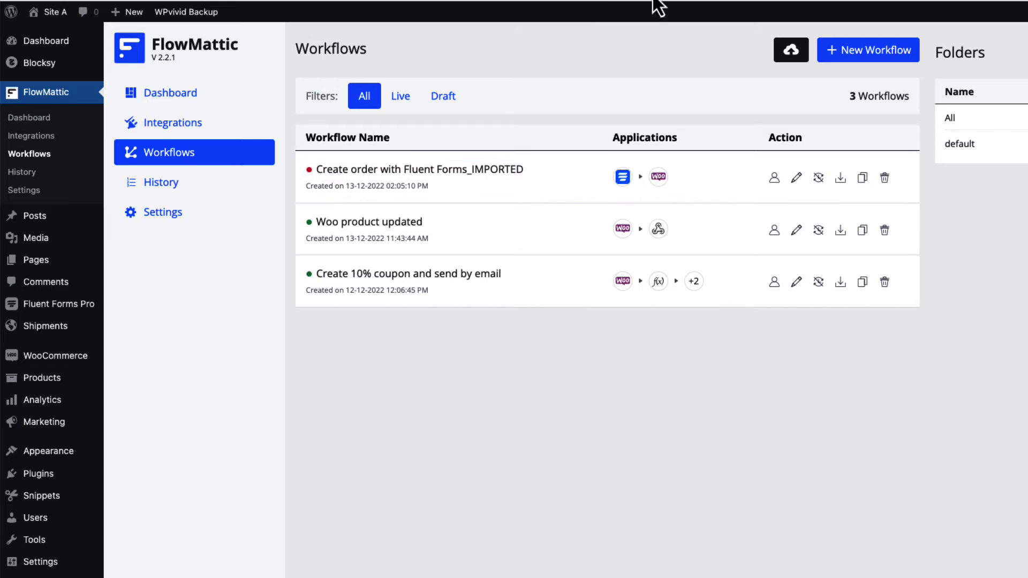
Step: Switch to the FlowMattic website's Workflows page and browse the ready-to-use workflows
{"action": "left_click", "coordinate": [615, 1]}
{"action": "left_click", "coordinate": [670, 72]}
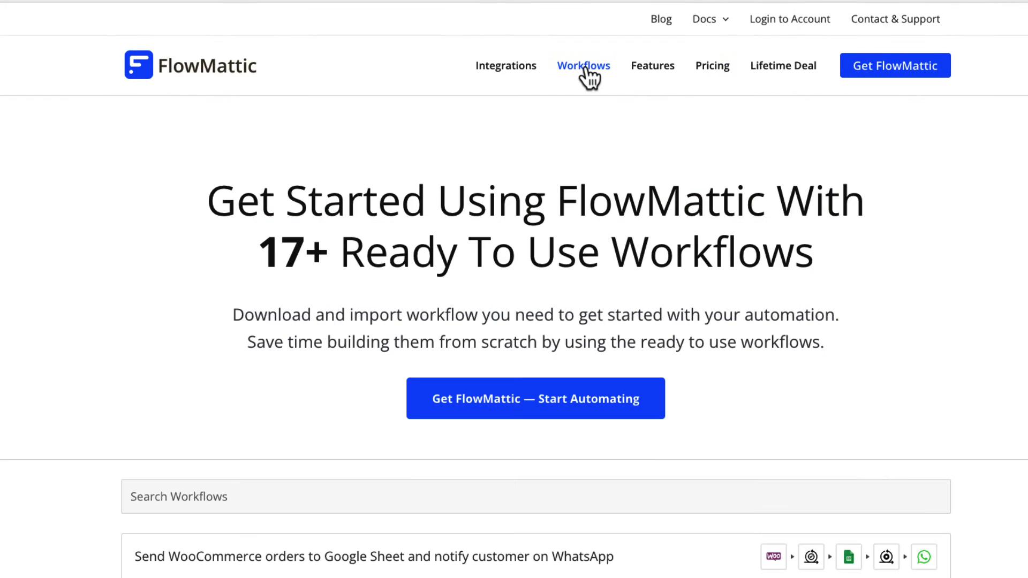
{"action": "scroll", "coordinate": [142, 300], "scroll_direction": "down", "scroll_amount": 7}
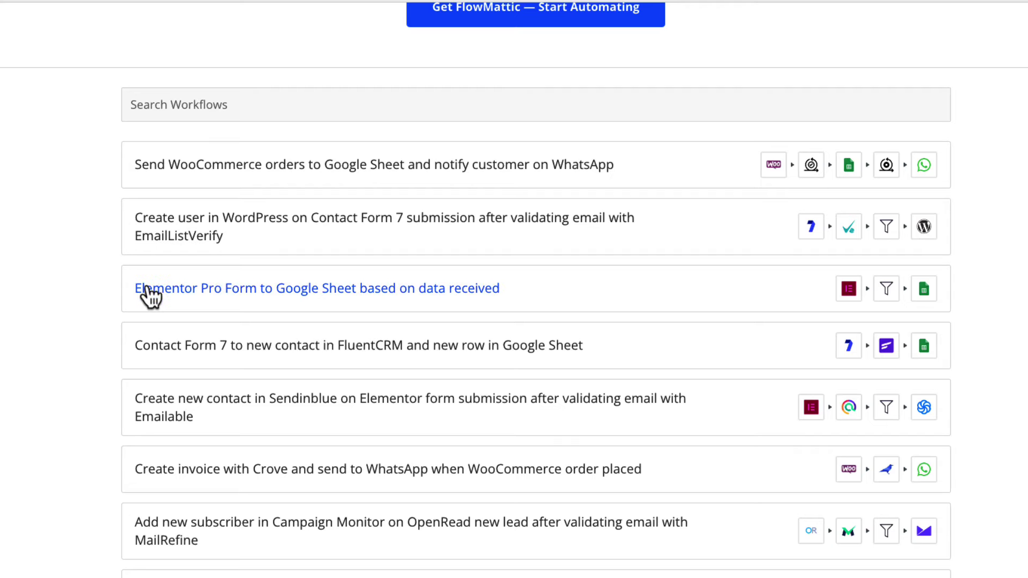
{"action": "scroll", "coordinate": [94, 289], "scroll_direction": "down", "scroll_amount": 10}
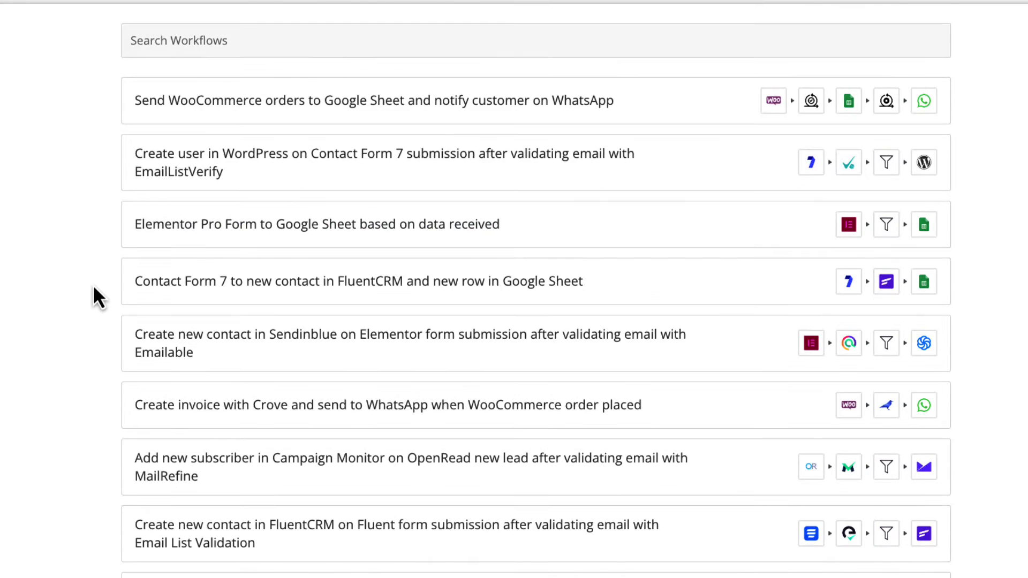
Step: Open the ready-made workflow "Create dynamic coupon in WooCommerce based on total order amount and send to user" and review its description and overview
{"action": "scroll", "coordinate": [43, 349], "scroll_direction": "down", "scroll_amount": 2}
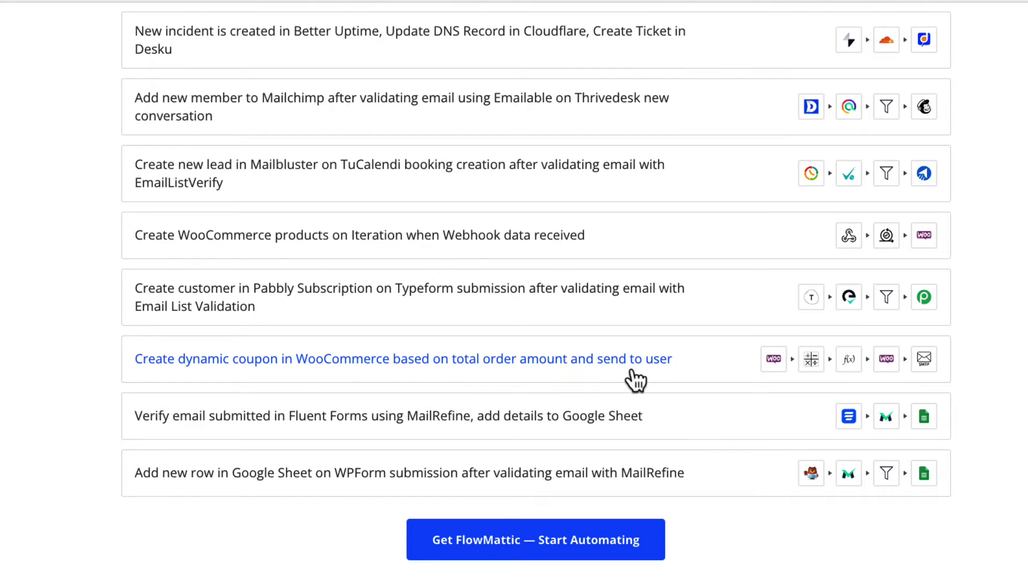
{"action": "scroll", "coordinate": [254, 445], "scroll_direction": "up", "scroll_amount": 1}
{"action": "left_click", "coordinate": [254, 431]}
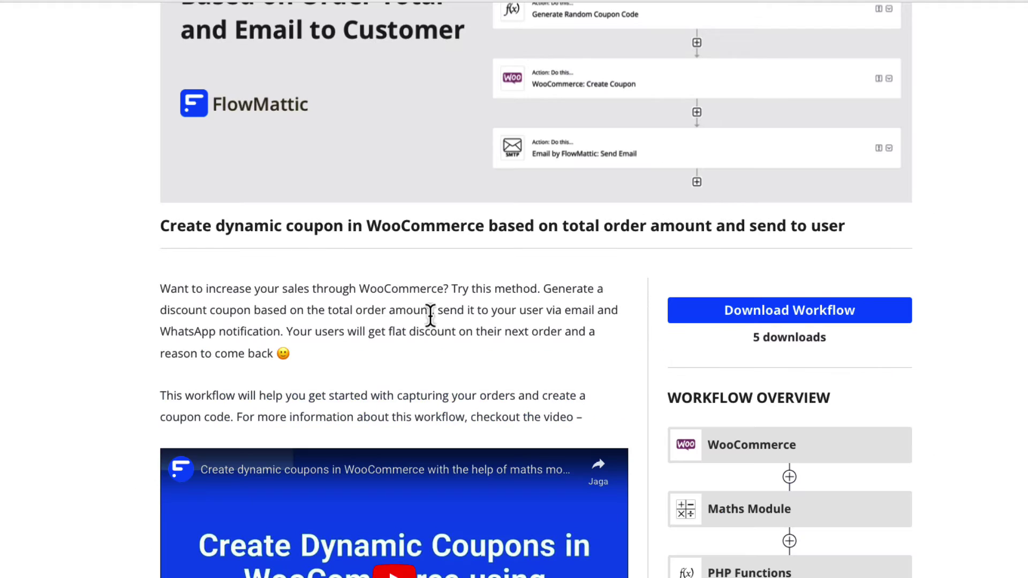
{"action": "scroll", "coordinate": [557, 310], "scroll_direction": "down", "scroll_amount": 1}
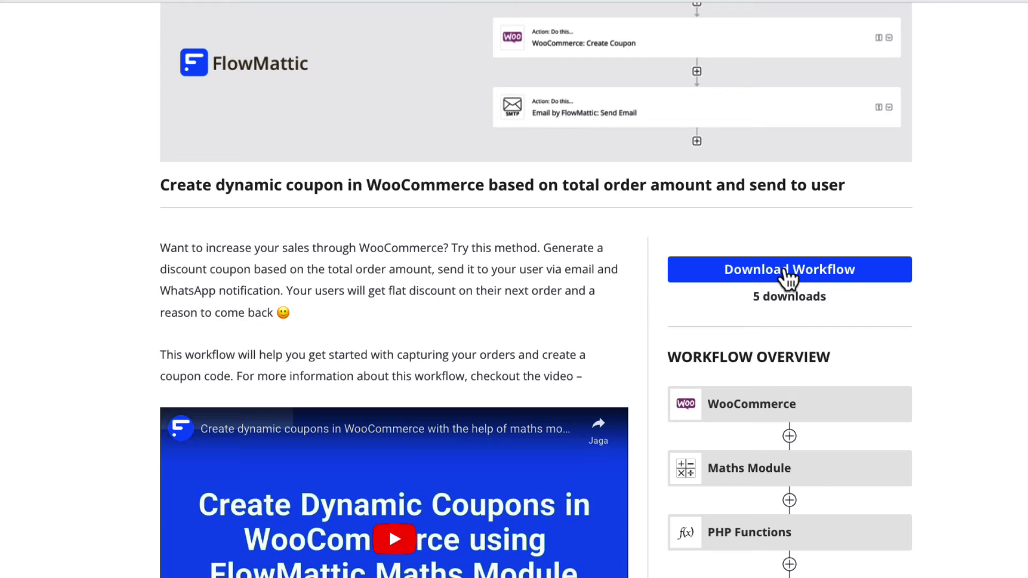
{"action": "scroll", "coordinate": [689, 321], "scroll_direction": "down", "scroll_amount": 5}
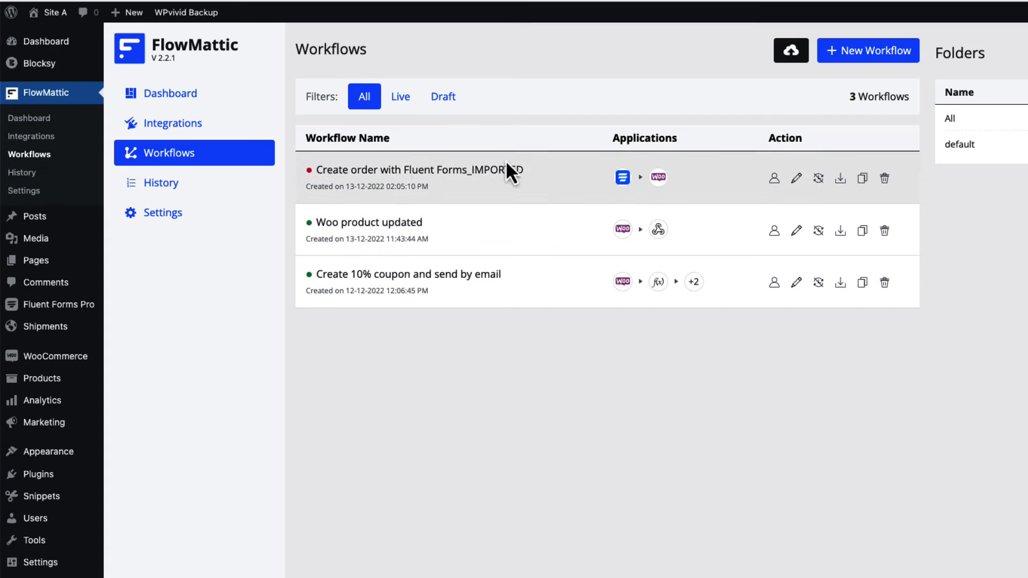
Step: Delete the imported "Create order with Fluent Forms_IMPORTED" workflow from Site A's FlowMattic workflows
{"action": "left_click", "coordinate": [885, 178]}
{"action": "left_click", "coordinate": [590, 396]}
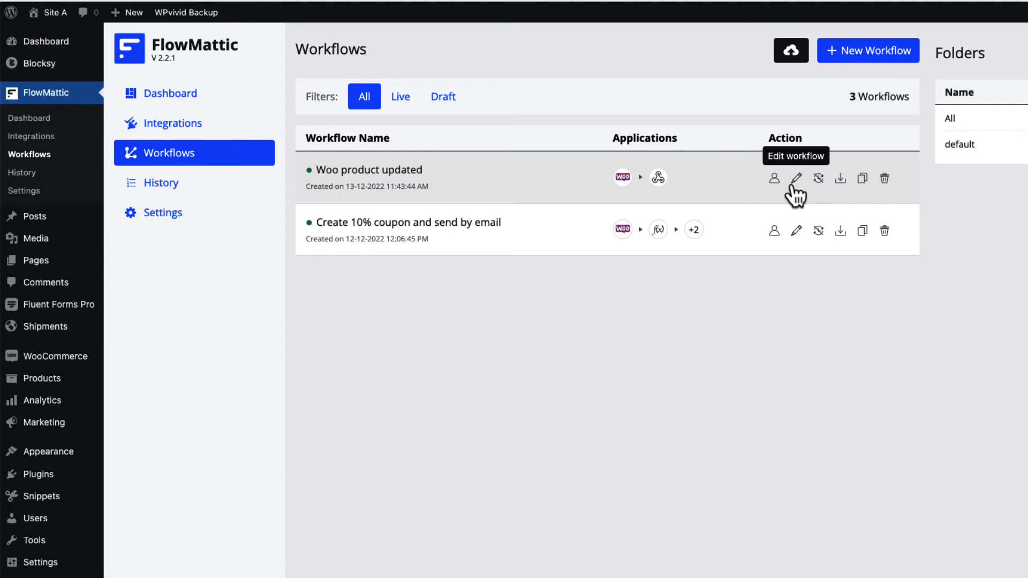
Step: Switch the "Woo product updated" workflow from Live to Draft, save it and return to the workflows list
{"action": "mouse_move", "coordinate": [776, 184]}
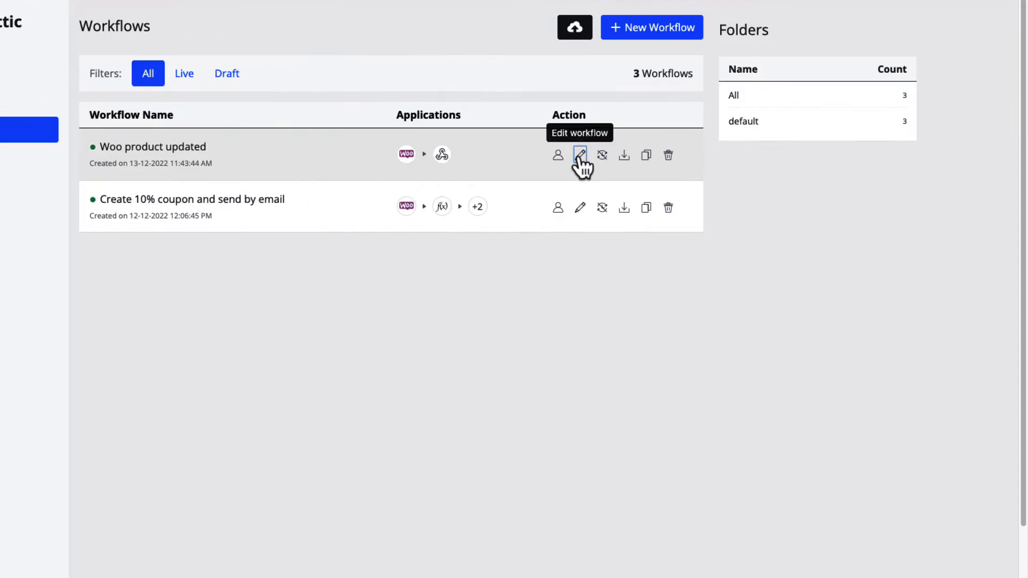
{"action": "left_click", "coordinate": [796, 179]}
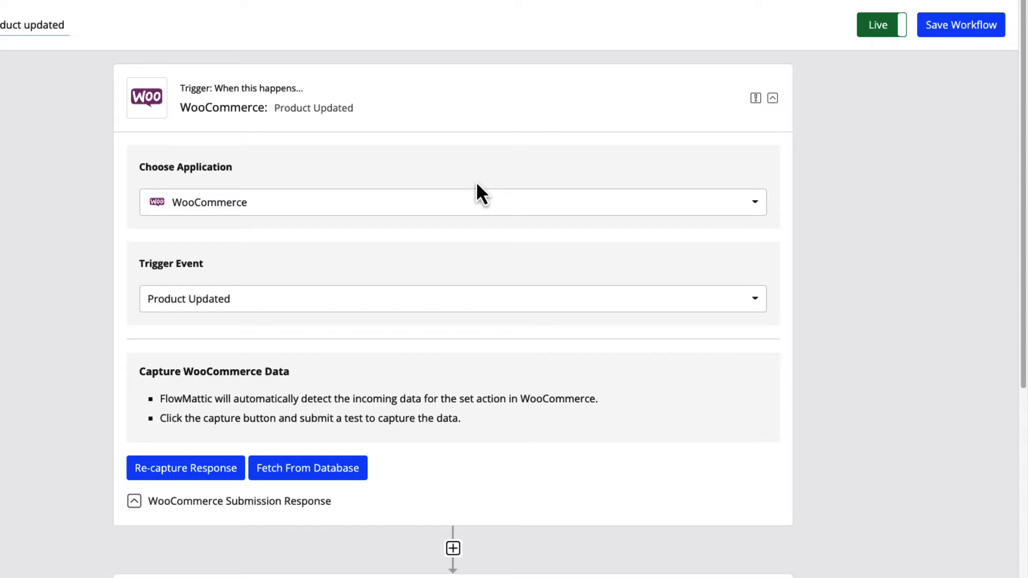
{"action": "scroll", "coordinate": [477, 184], "scroll_direction": "down", "scroll_amount": 6}
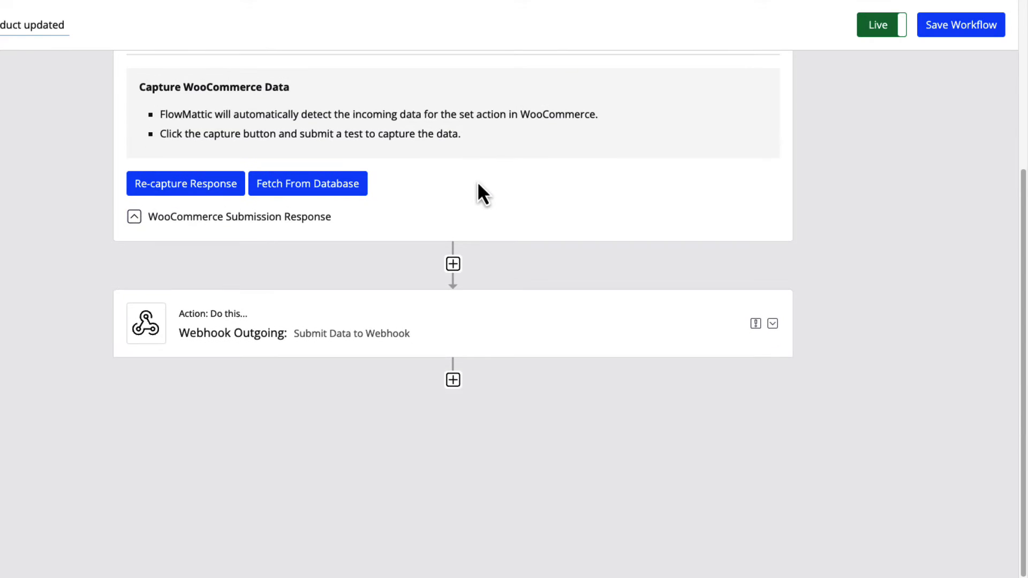
{"action": "scroll", "coordinate": [477, 185], "scroll_direction": "up", "scroll_amount": 6}
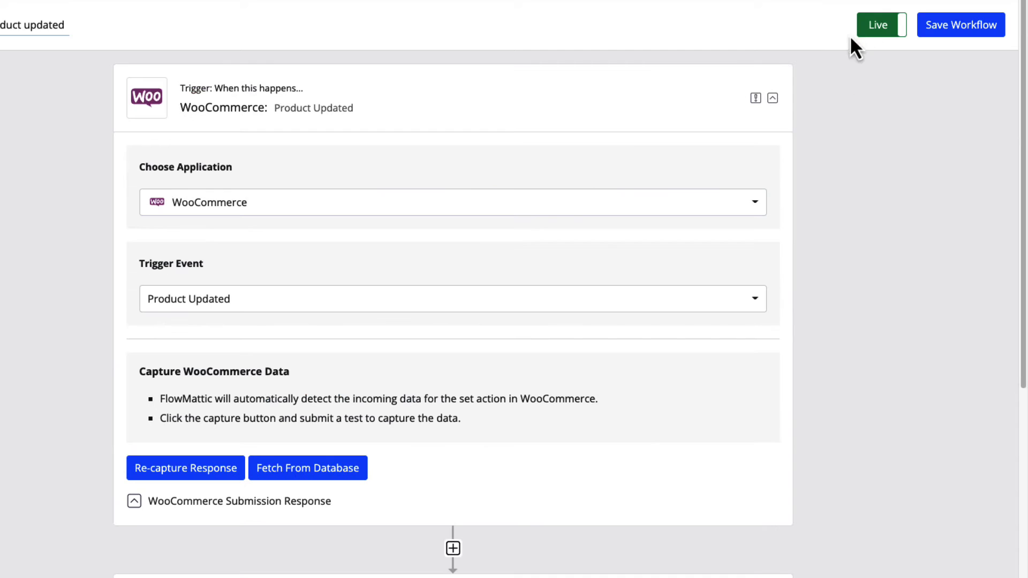
{"action": "left_click", "coordinate": [872, 29]}
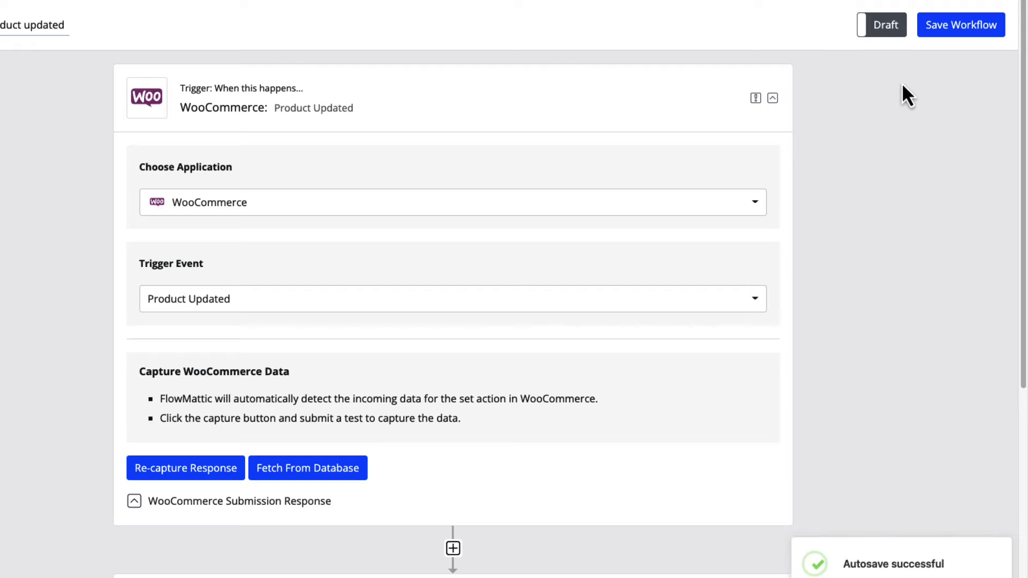
{"action": "left_click", "coordinate": [949, 34]}
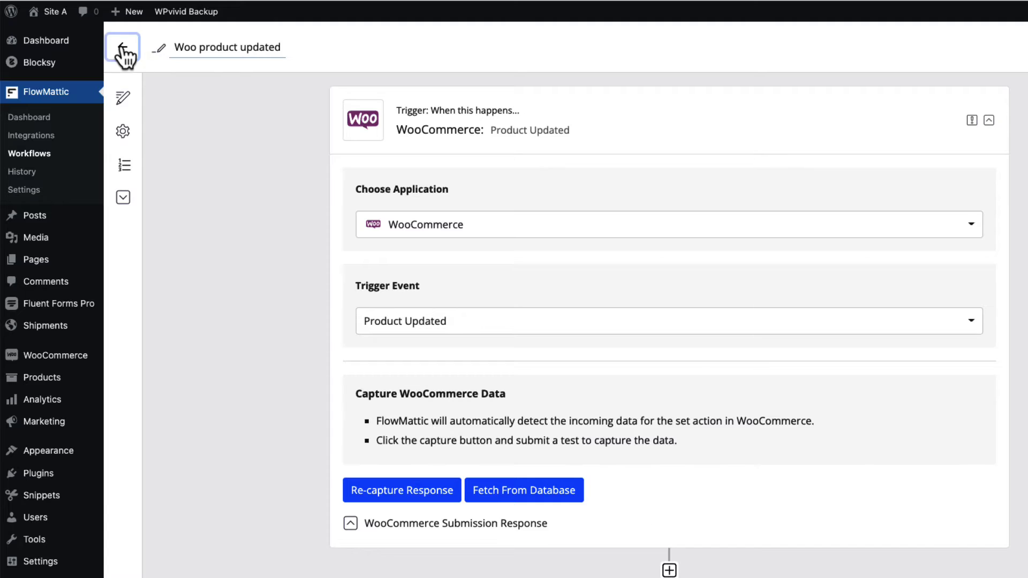
{"action": "left_click", "coordinate": [122, 51]}
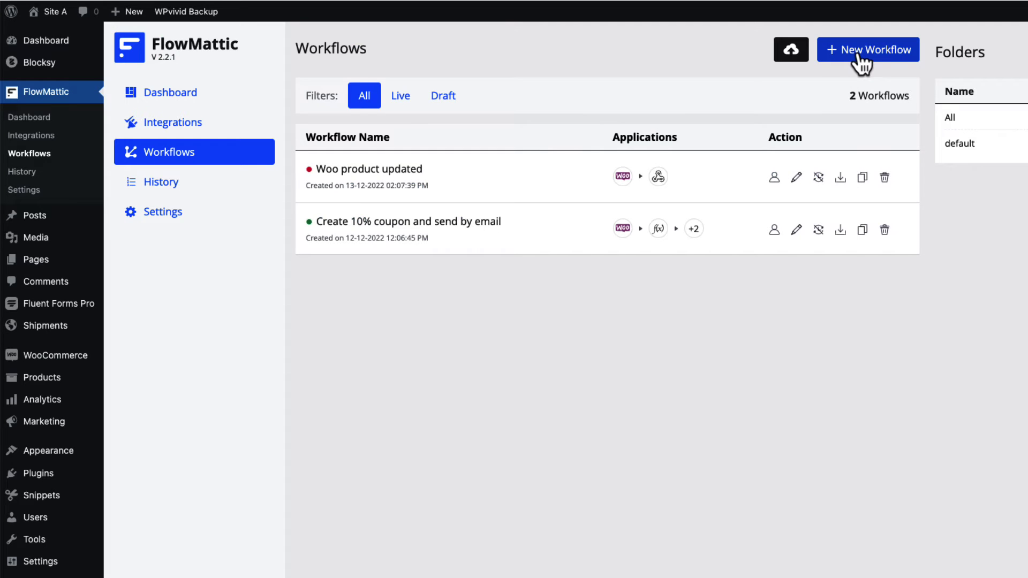
Step: Create a new workflow on Site A named "Update Woo price and stock qty"
{"action": "left_click", "coordinate": [862, 62]}
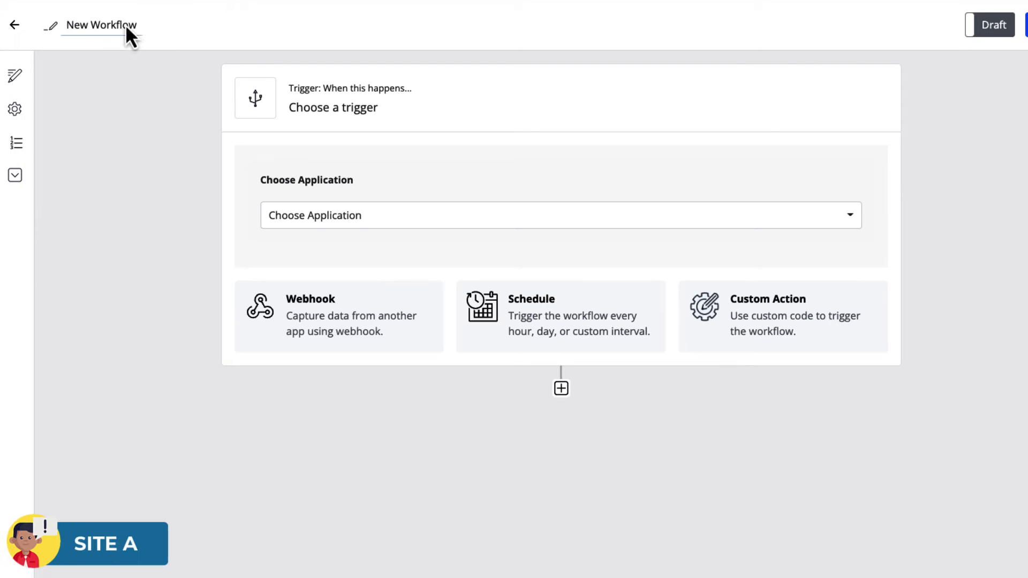
{"action": "double_click", "coordinate": [127, 24]}
{"action": "key", "text": "ctrl+a"}
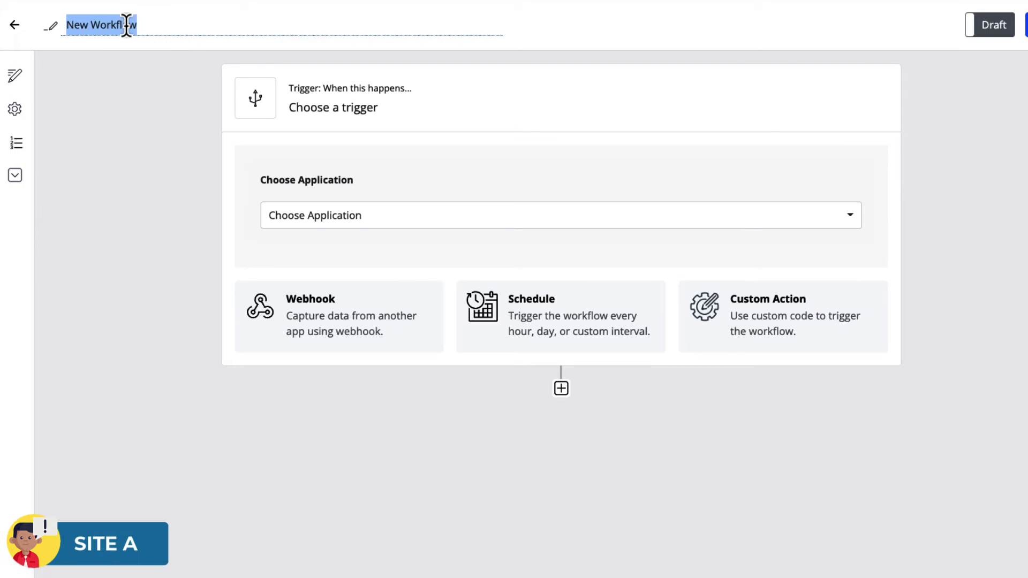
{"action": "type", "text": "Update Woo price and stock qty"}
{"action": "key", "text": "Return"}
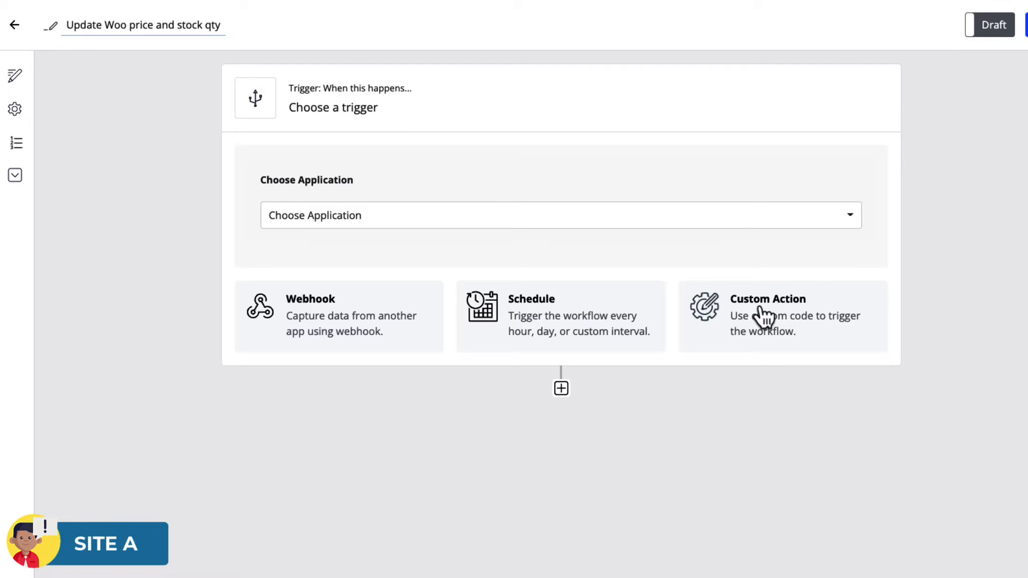
Step: Set the workflow's trigger to WooCommerce with the Product Updated event and start capturing its response
{"action": "left_click", "coordinate": [400, 221]}
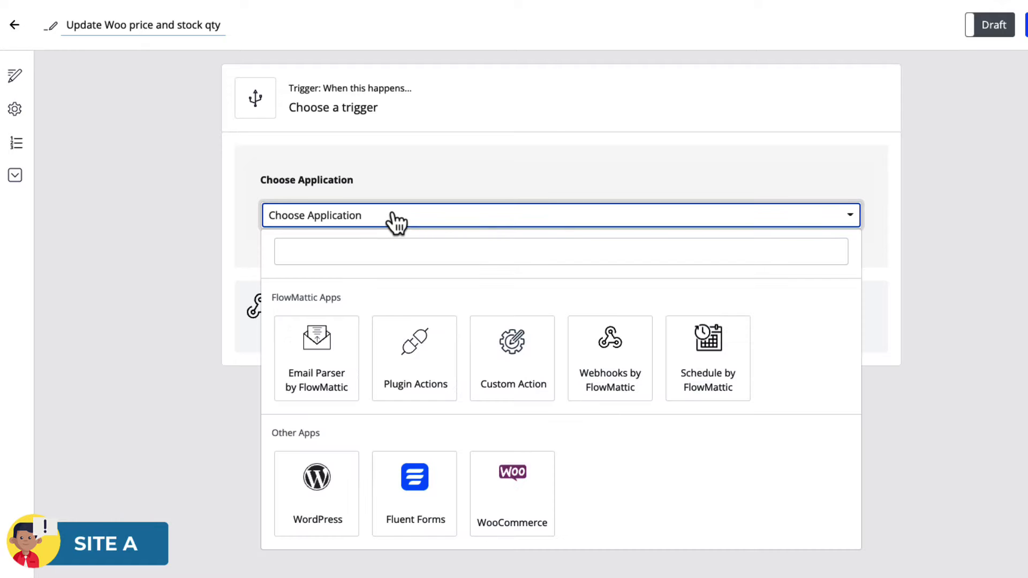
{"action": "left_click", "coordinate": [514, 468]}
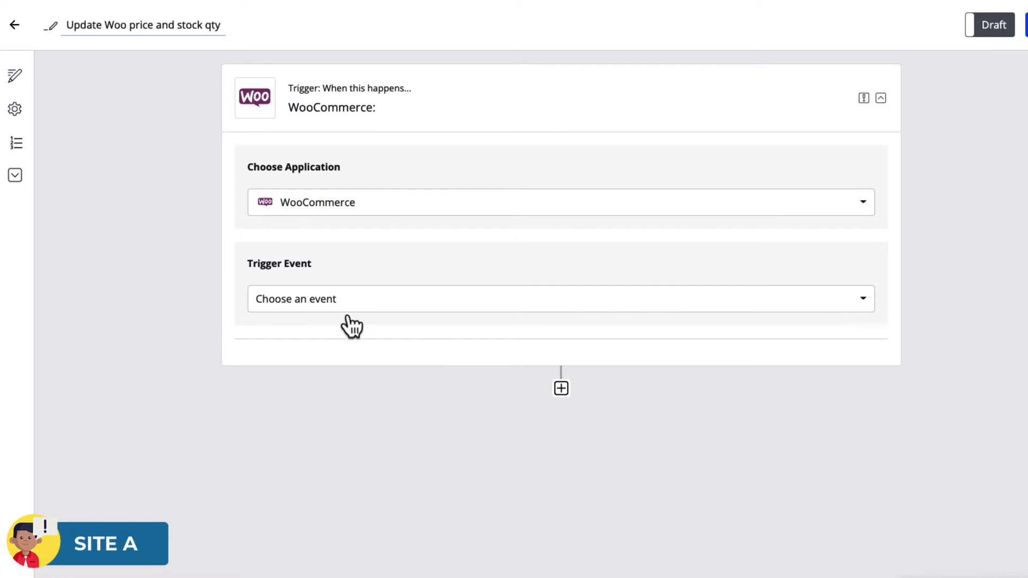
{"action": "left_click", "coordinate": [339, 300]}
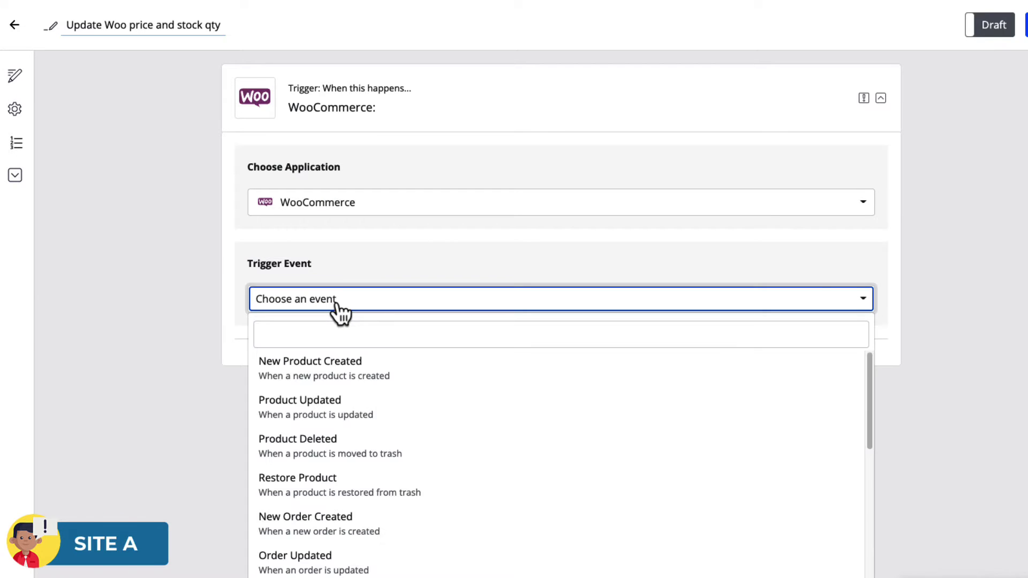
{"action": "left_click", "coordinate": [313, 410]}
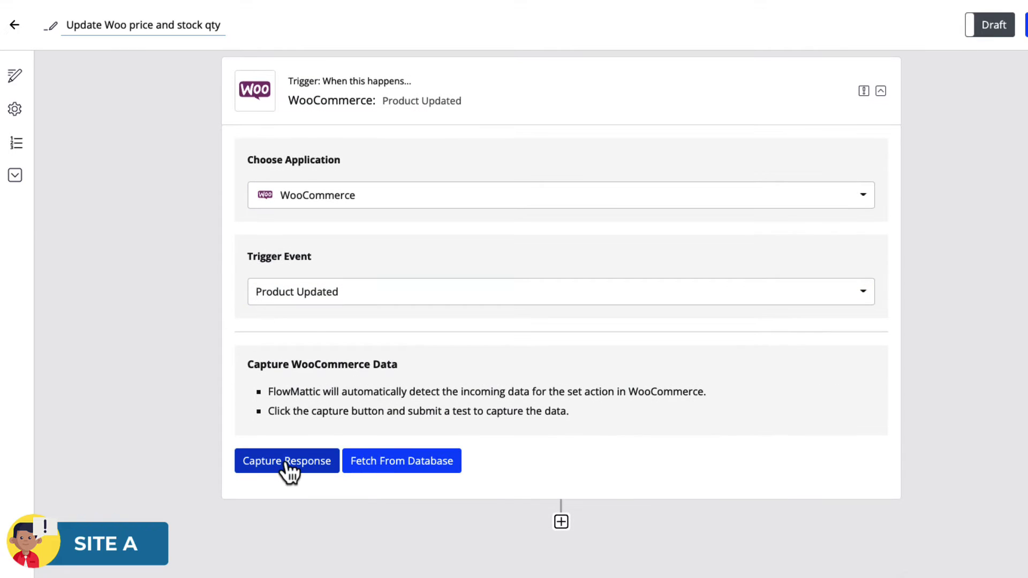
{"action": "left_click", "coordinate": [287, 464]}
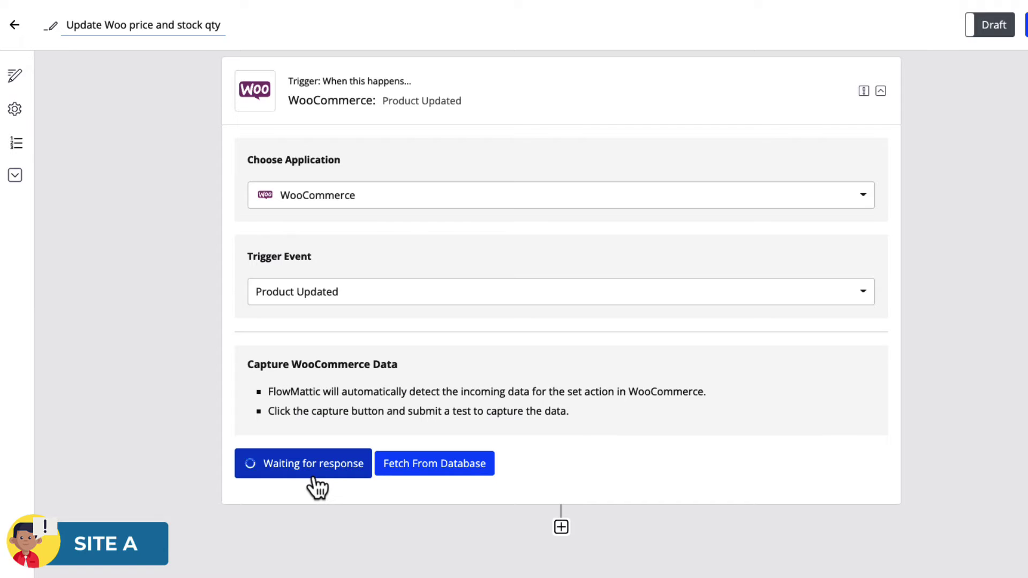
Step: Quick-edit the Golden Lamp product on Site A to a price of 910 and a sale price of 820, and update it
{"action": "mouse_move", "coordinate": [11, 324]}
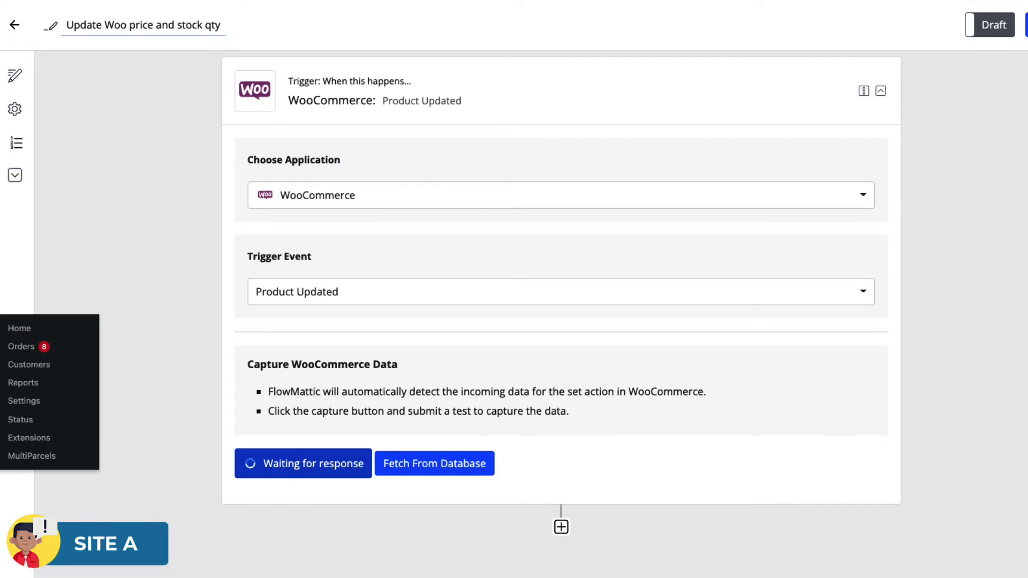
{"action": "left_click", "coordinate": [15, 345]}
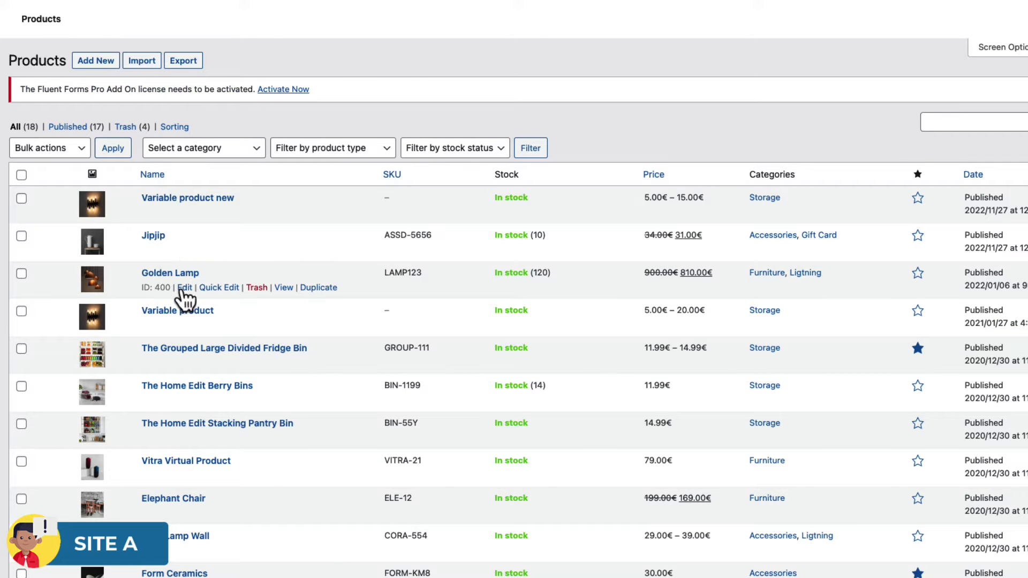
{"action": "left_click", "coordinate": [218, 289]}
{"action": "scroll", "coordinate": [114, 452], "scroll_direction": "down", "scroll_amount": 1}
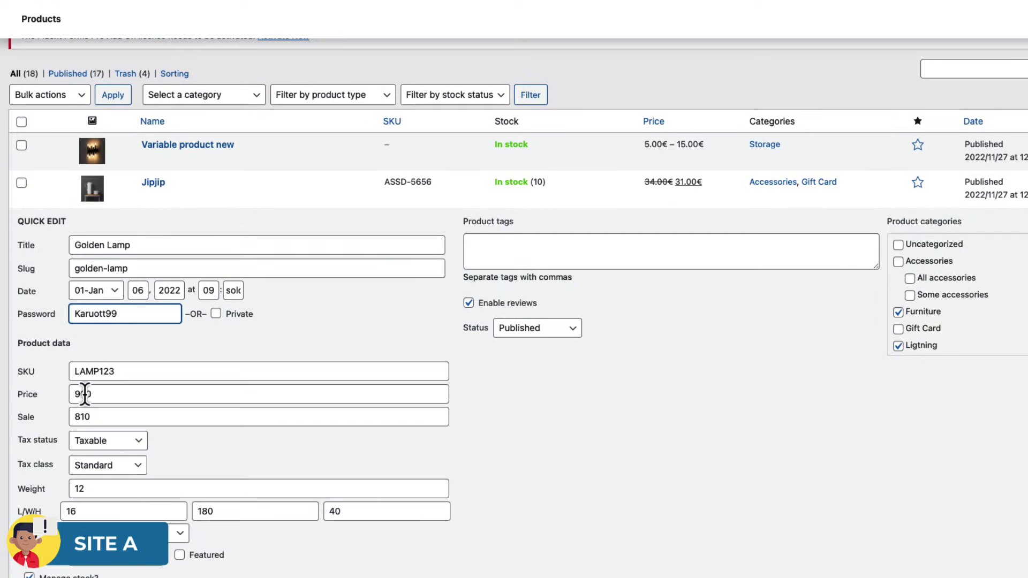
{"action": "left_click", "coordinate": [85, 395]}
{"action": "key", "text": "BackSpace"}
{"action": "type", "text": "1"}
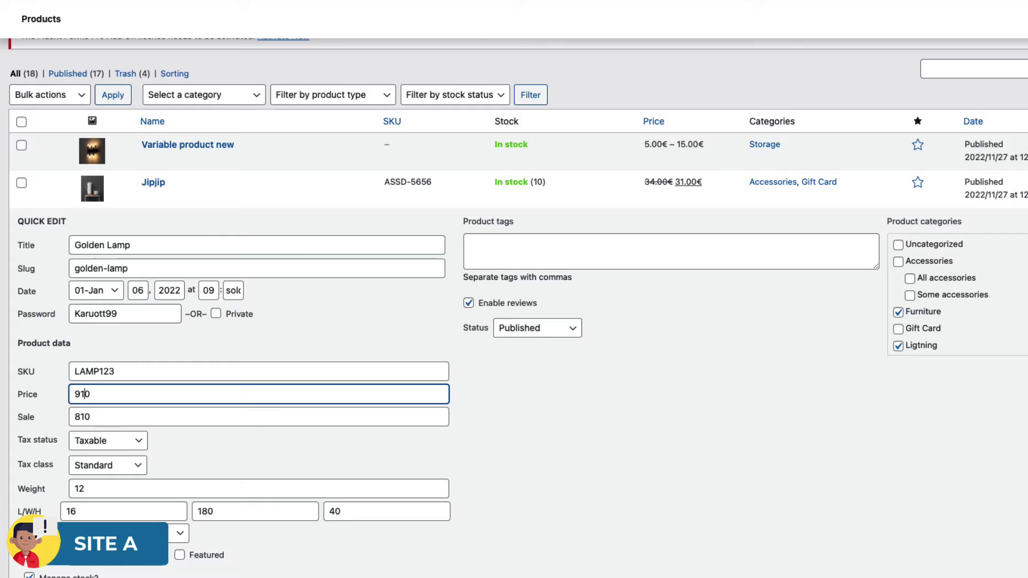
{"action": "left_click", "coordinate": [85, 416]}
{"action": "key", "text": "BackSpace"}
{"action": "type", "text": "2"}
{"action": "scroll", "coordinate": [136, 422], "scroll_direction": "down", "scroll_amount": 2}
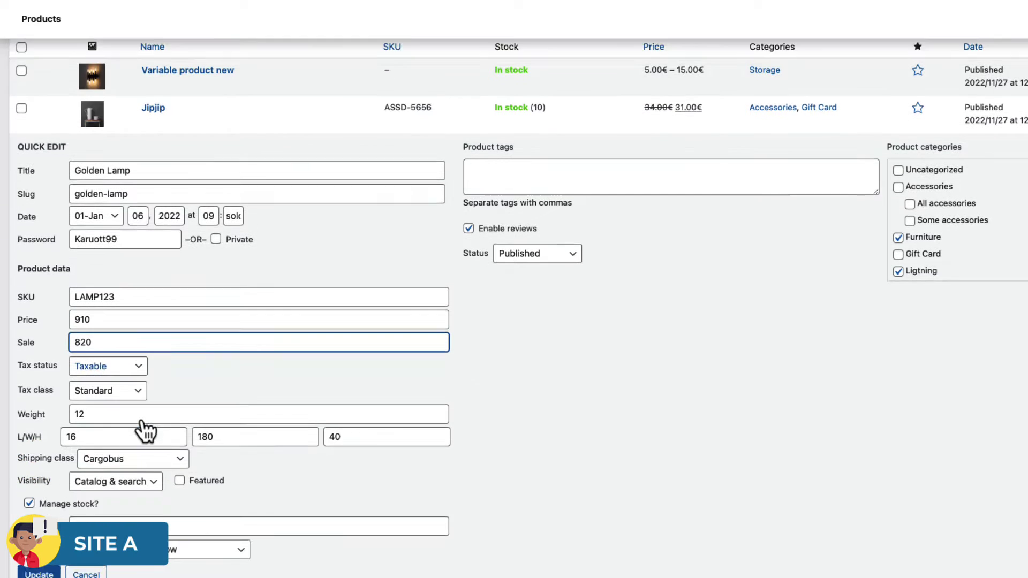
{"action": "left_click", "coordinate": [82, 516]}
{"action": "left_click", "coordinate": [39, 569]}
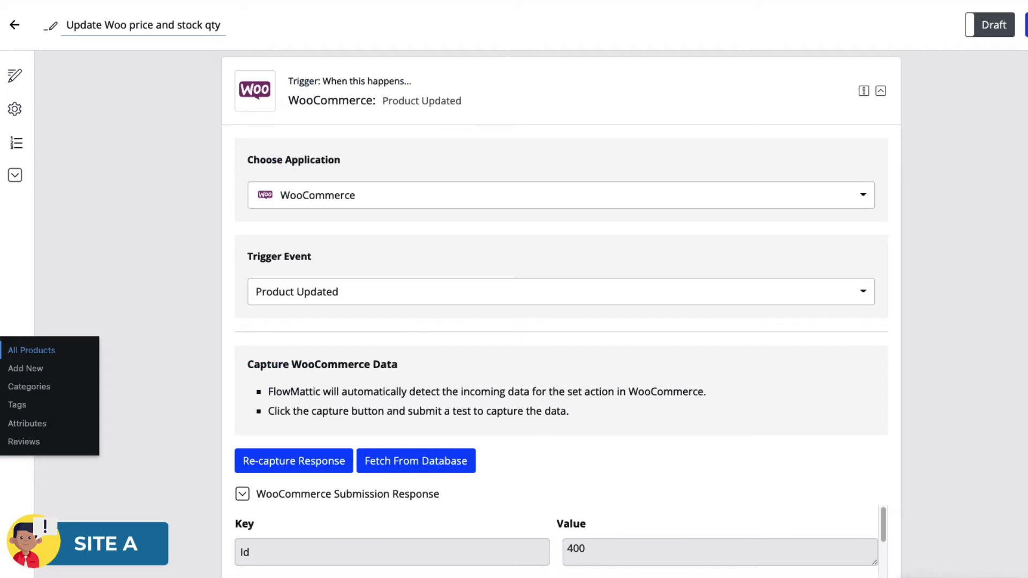
Step: Review the captured product data and add a Webhook Outgoing action with the Submit Data to Webhook event after the trigger
{"action": "scroll", "coordinate": [529, 403], "scroll_direction": "down", "scroll_amount": 5}
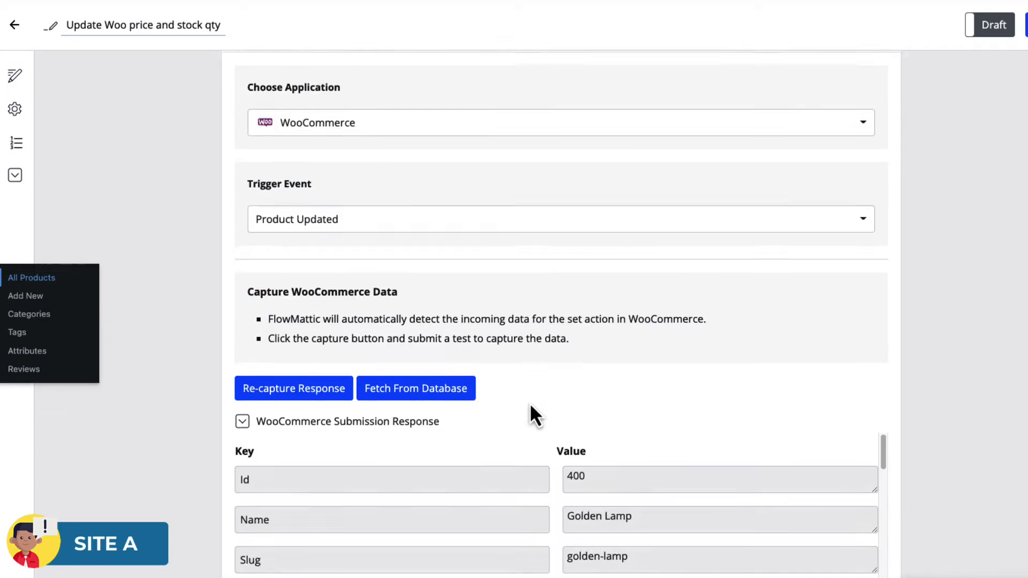
{"action": "scroll", "coordinate": [769, 383], "scroll_direction": "down", "scroll_amount": 5}
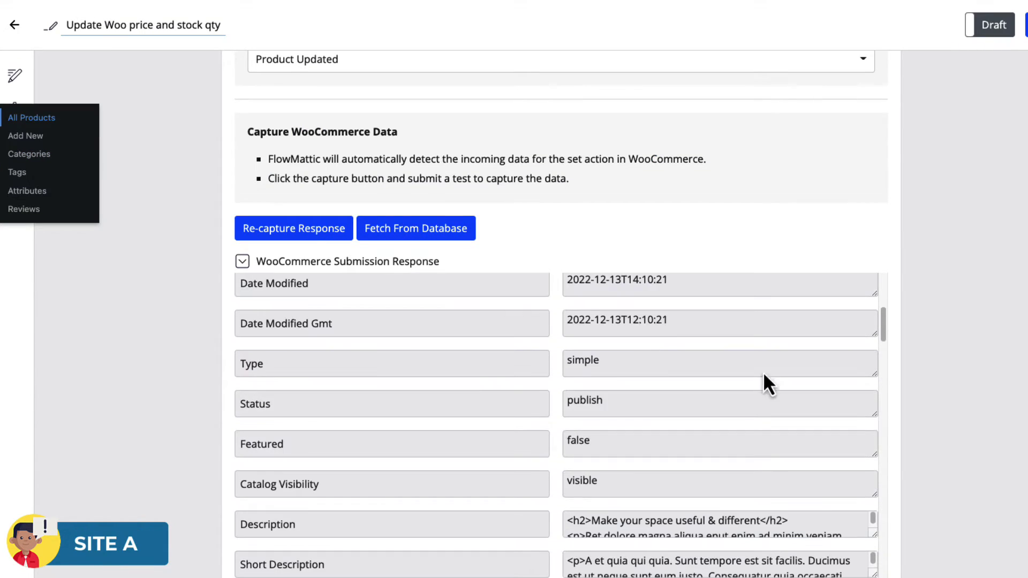
{"action": "scroll", "coordinate": [963, 408], "scroll_direction": "down", "scroll_amount": 5}
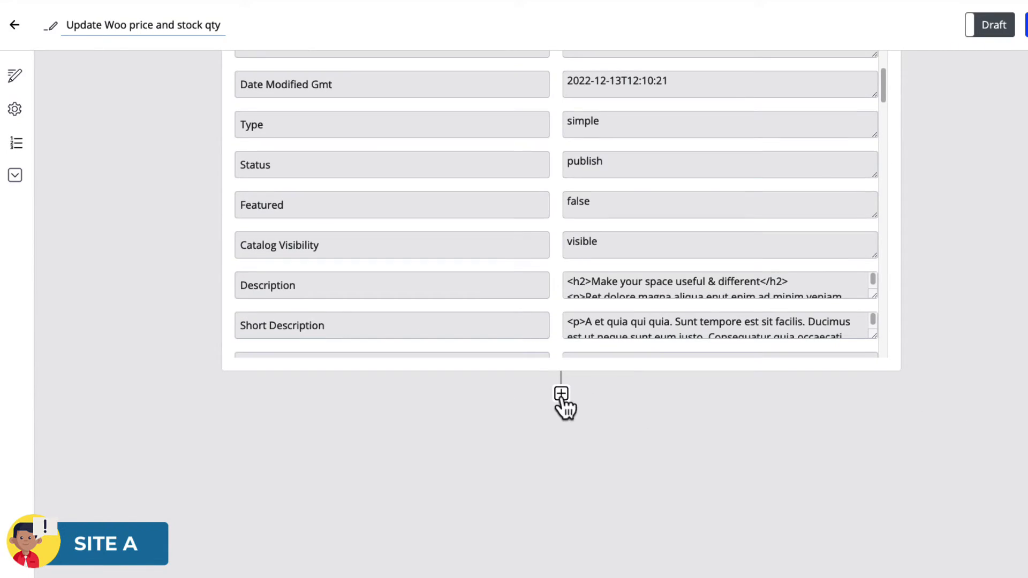
{"action": "left_click", "coordinate": [560, 395]}
{"action": "left_click", "coordinate": [318, 303]}
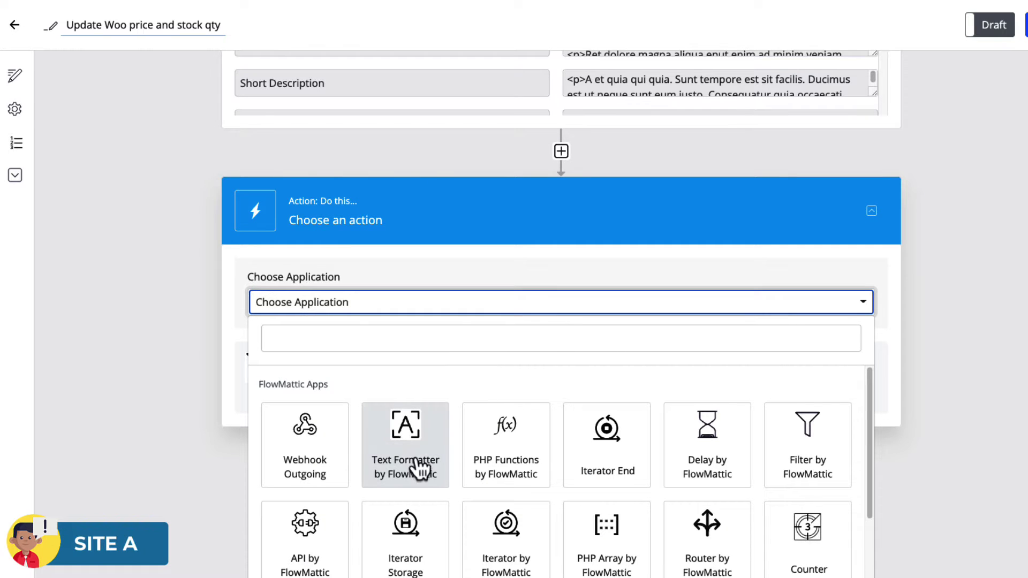
{"action": "left_click", "coordinate": [305, 457]}
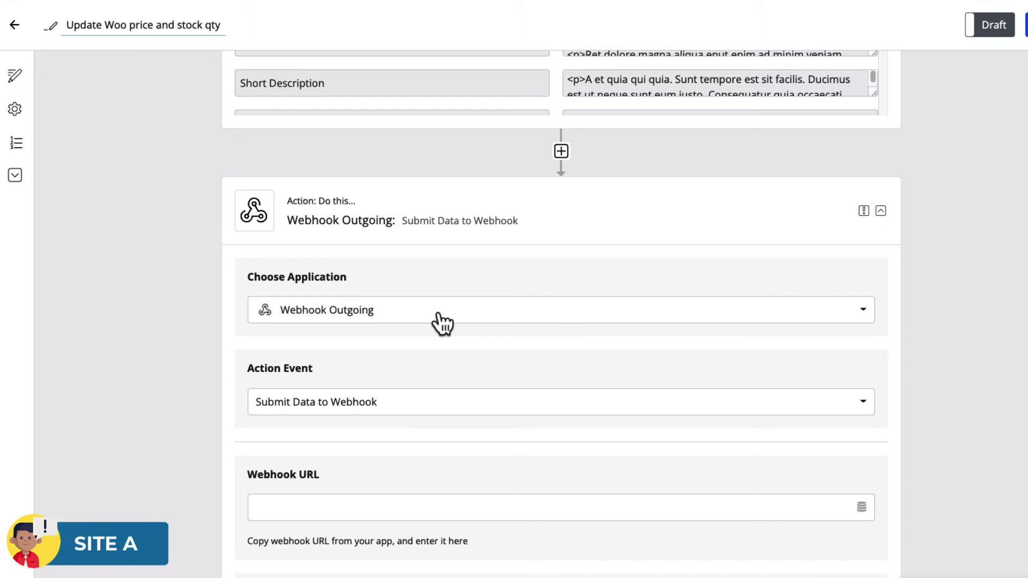
{"action": "scroll", "coordinate": [464, 328], "scroll_direction": "down", "scroll_amount": 3}
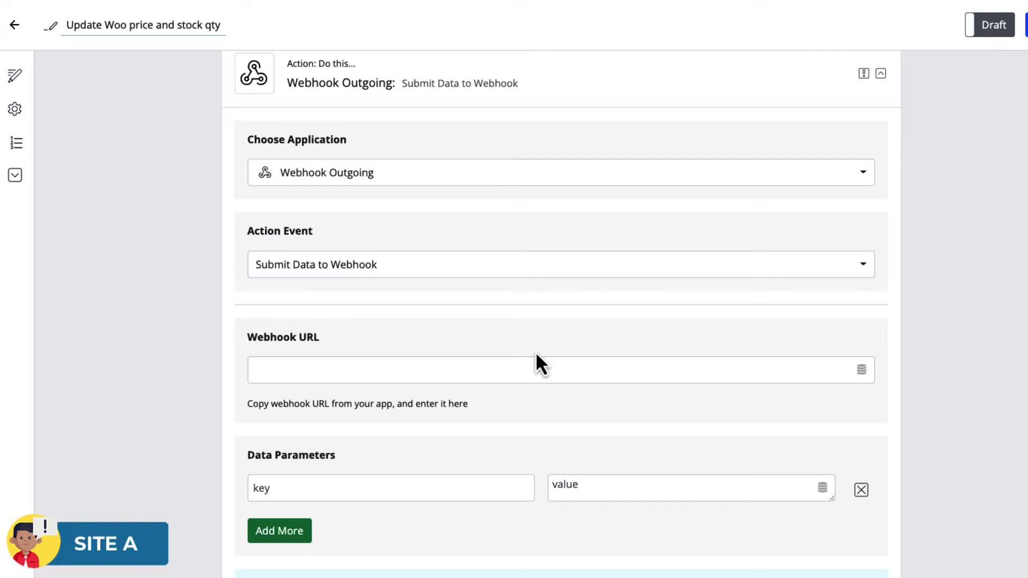
{"action": "scroll", "coordinate": [315, 370], "scroll_direction": "down", "scroll_amount": 2}
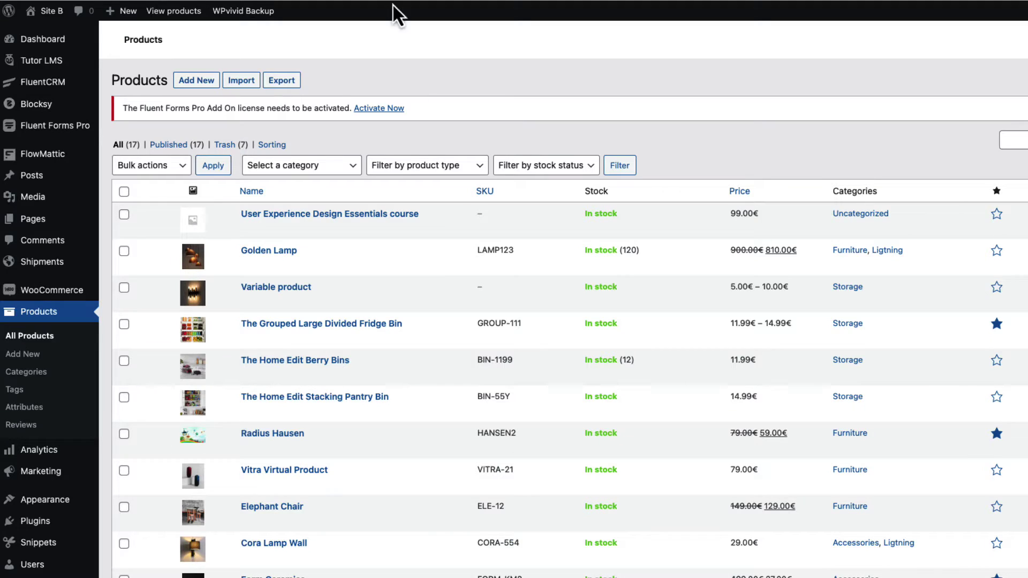
Step: Switch to Site B and create a new FlowMattic workflow named "Get Woo info from site A"
{"action": "mouse_move", "coordinate": [53, 157]}
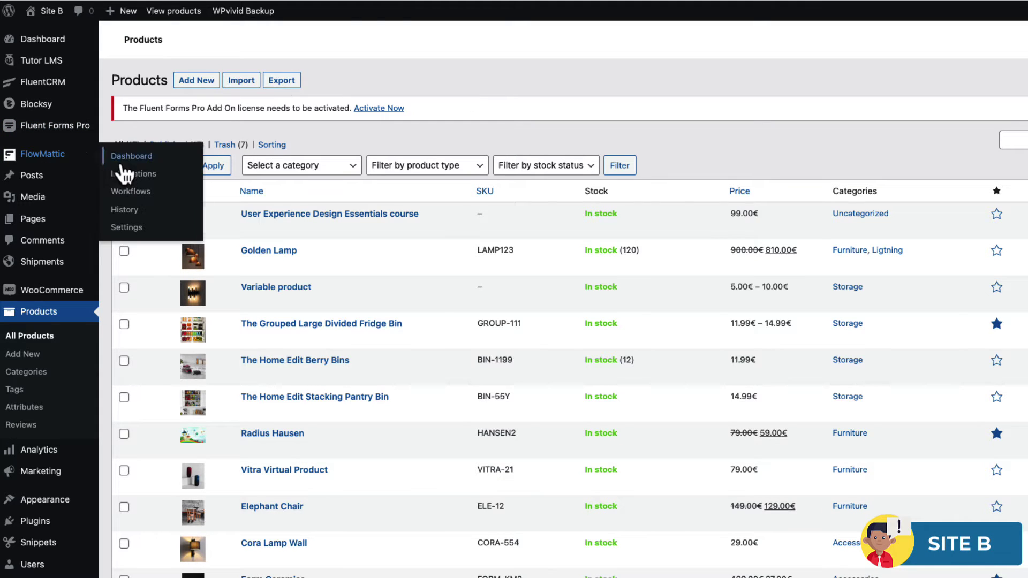
{"action": "left_click", "coordinate": [132, 194]}
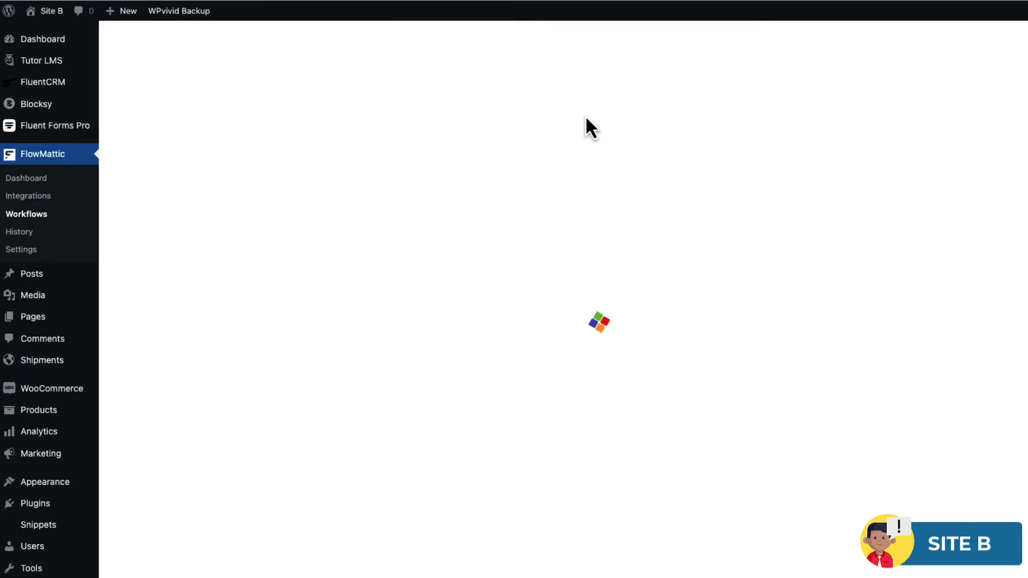
{"action": "left_click", "coordinate": [834, 56]}
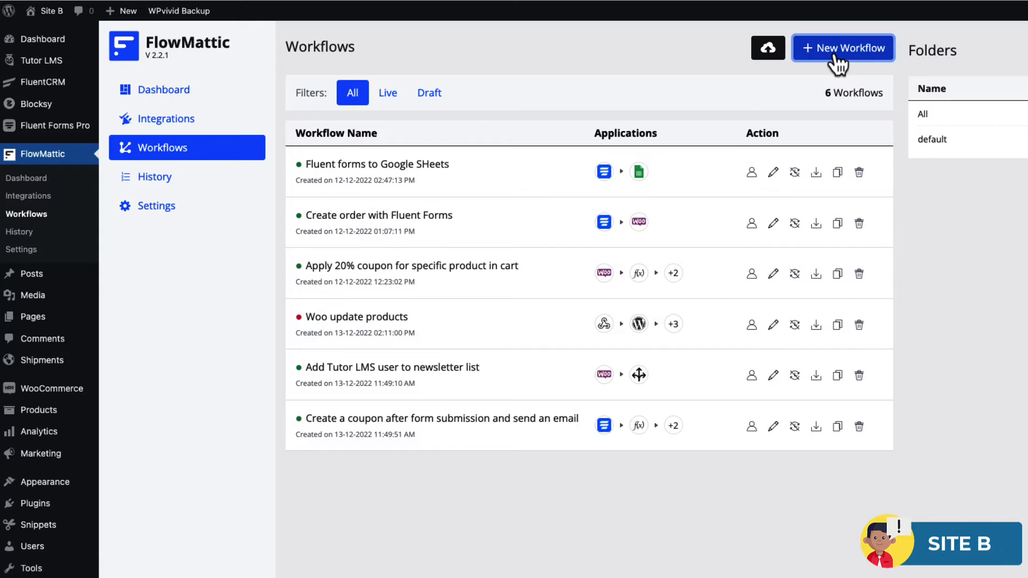
{"action": "type", "text": "Get Woo info from site A"}
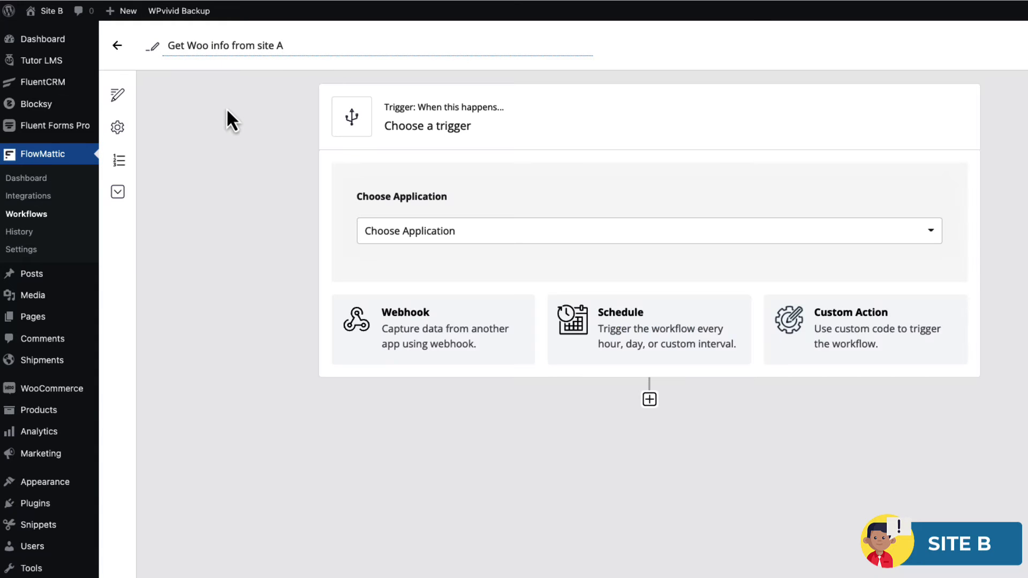
{"action": "left_click", "coordinate": [200, 70]}
Step: Set the Site B trigger to Webhooks by FlowMattic and copy its webhook URL into Site A's Webhook Outgoing action
{"action": "left_click", "coordinate": [447, 237]}
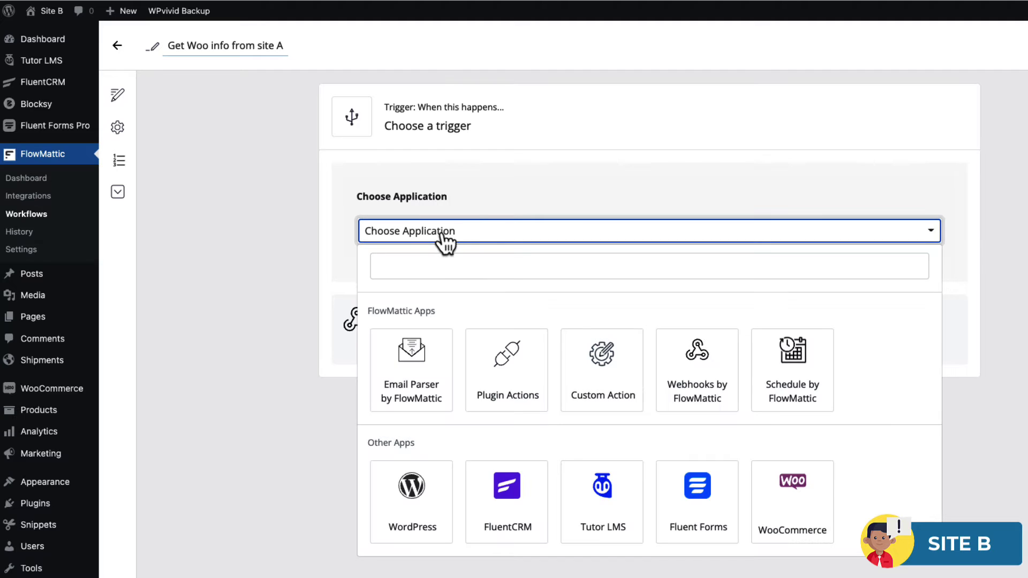
{"action": "left_click", "coordinate": [699, 375]}
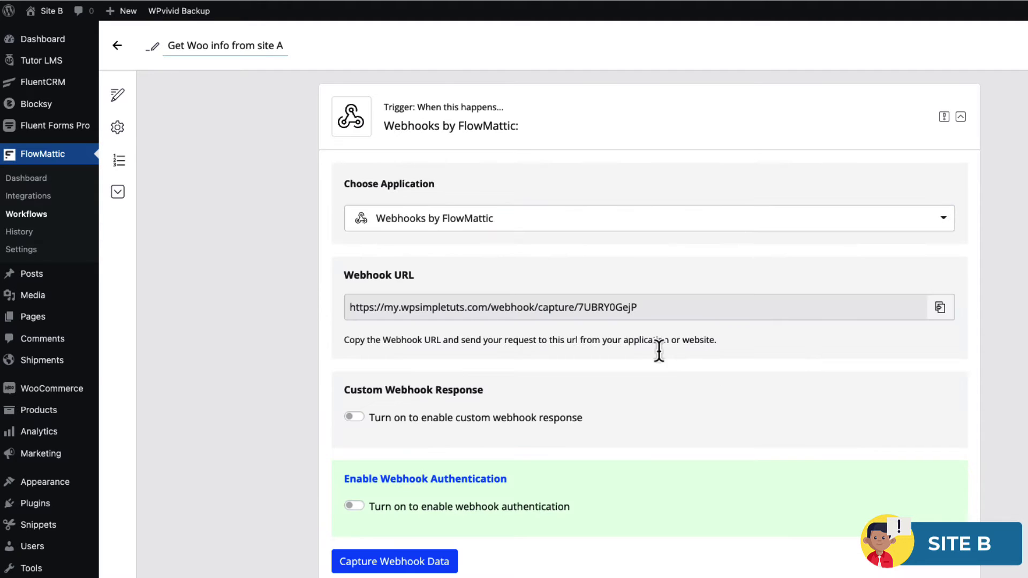
{"action": "left_click", "coordinate": [940, 310]}
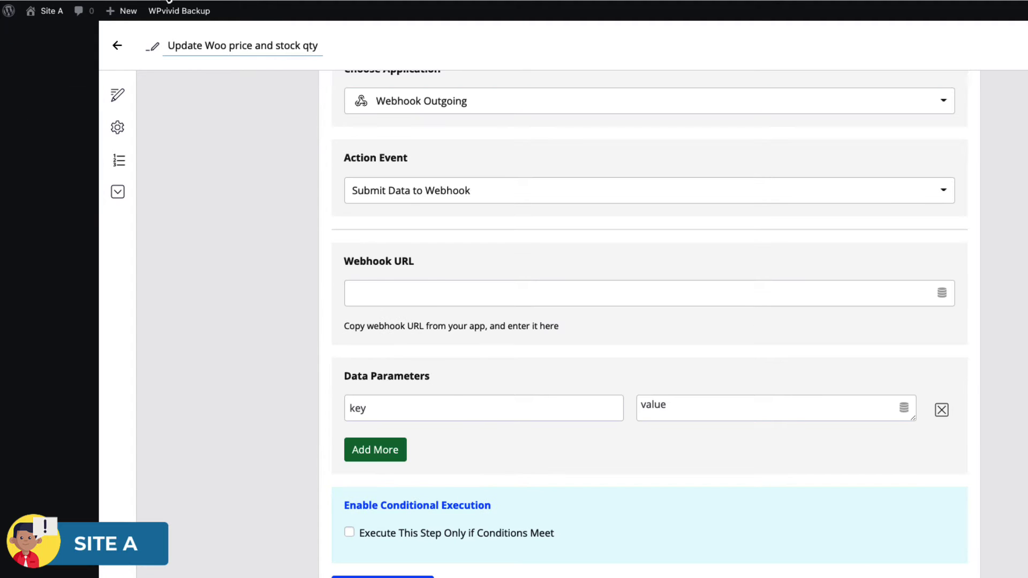
{"action": "left_click", "coordinate": [417, 292]}
{"action": "key", "text": "ctrl+v"}
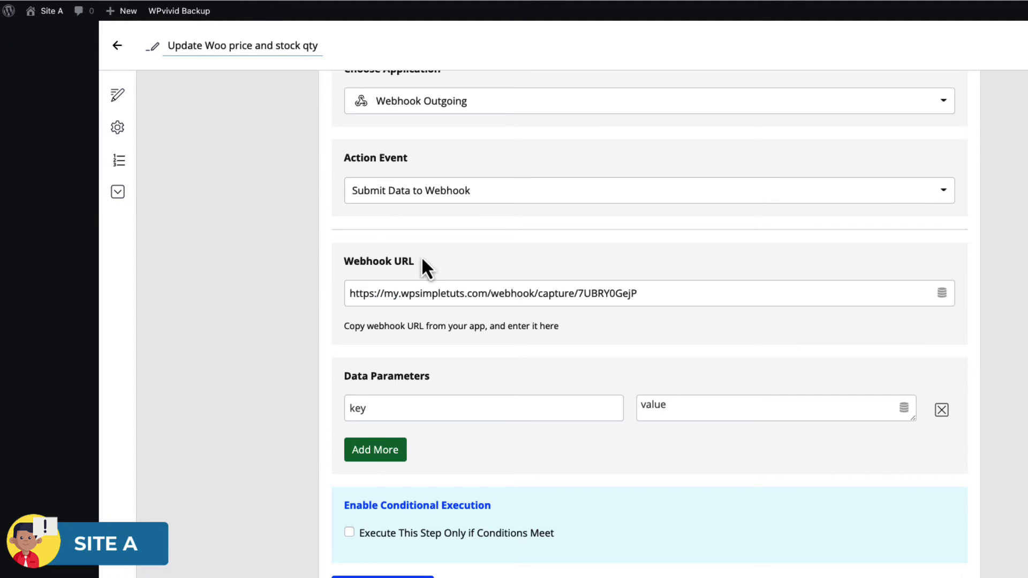
Step: Define the first data parameter with the key "Id" and map it to the captured WooCommerce product ID
{"action": "scroll", "coordinate": [392, 271], "scroll_direction": "down", "scroll_amount": 2}
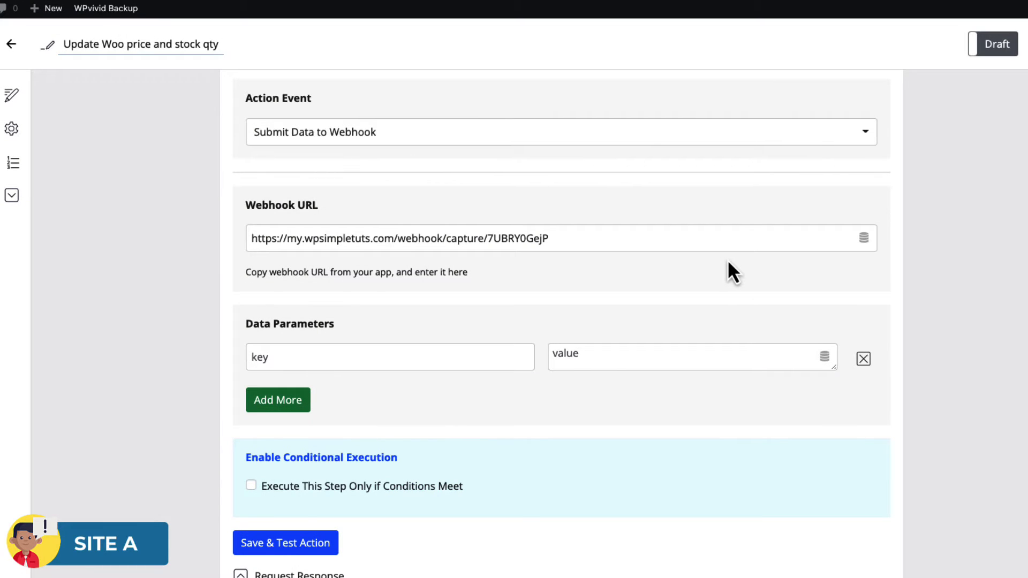
{"action": "left_click", "coordinate": [309, 354]}
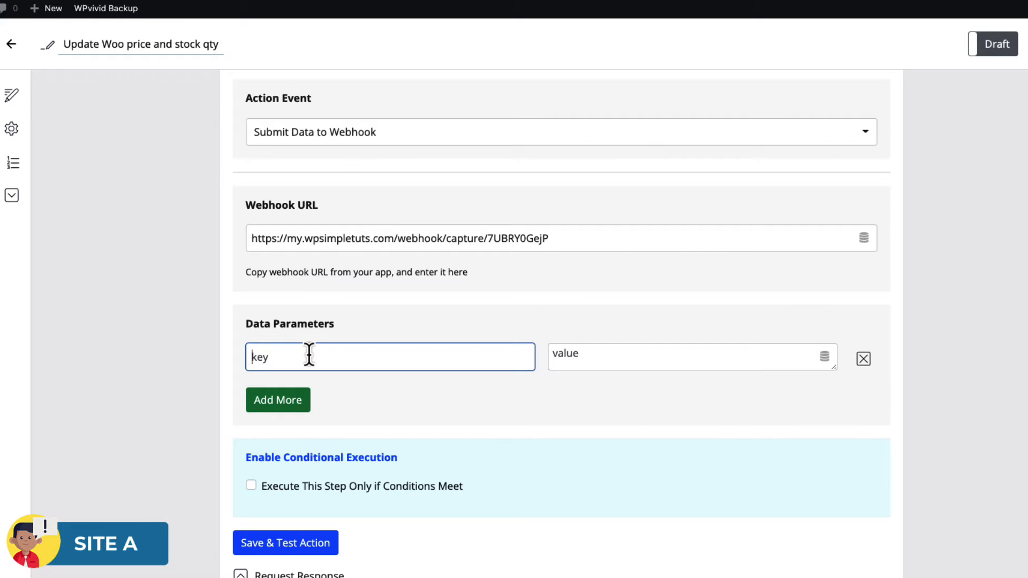
{"action": "type", "text": "Id"}
{"action": "left_click", "coordinate": [735, 359]}
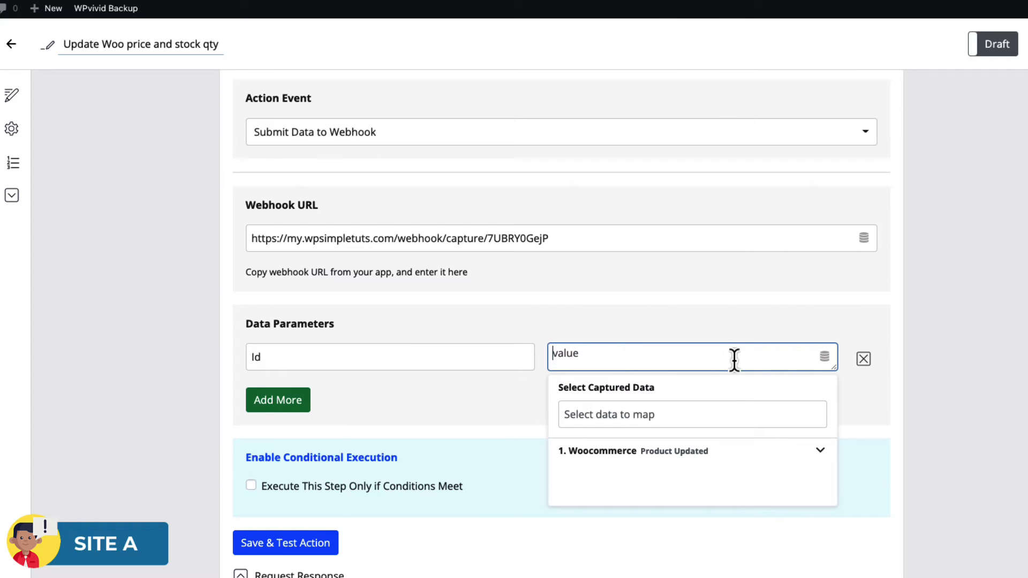
{"action": "left_click", "coordinate": [595, 452]}
{"action": "left_click", "coordinate": [602, 478]}
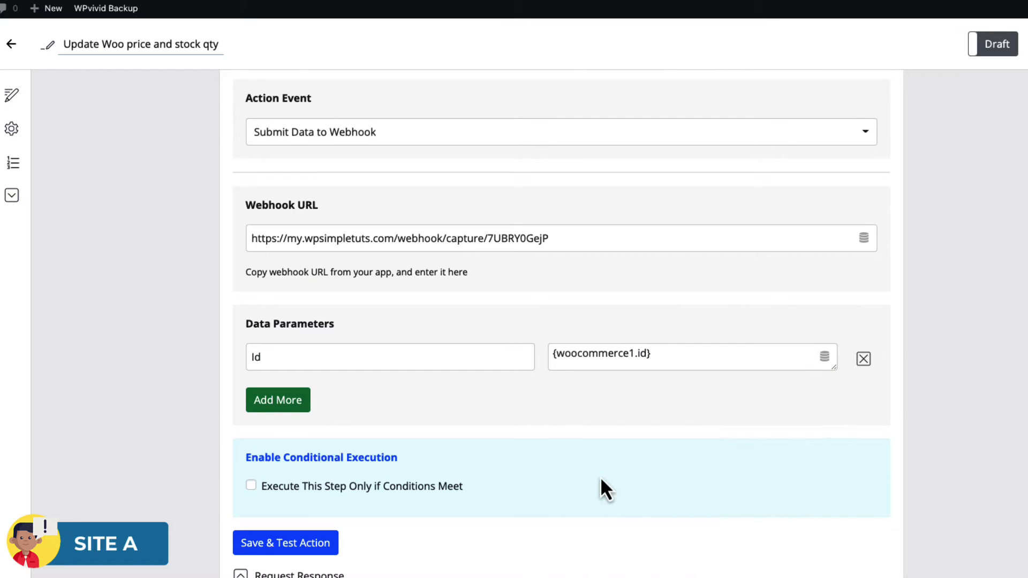
Step: Add a data parameter with the key "Price" mapped to the captured WooCommerce Regular Price
{"action": "left_click", "coordinate": [279, 410]}
{"action": "left_click", "coordinate": [303, 403]}
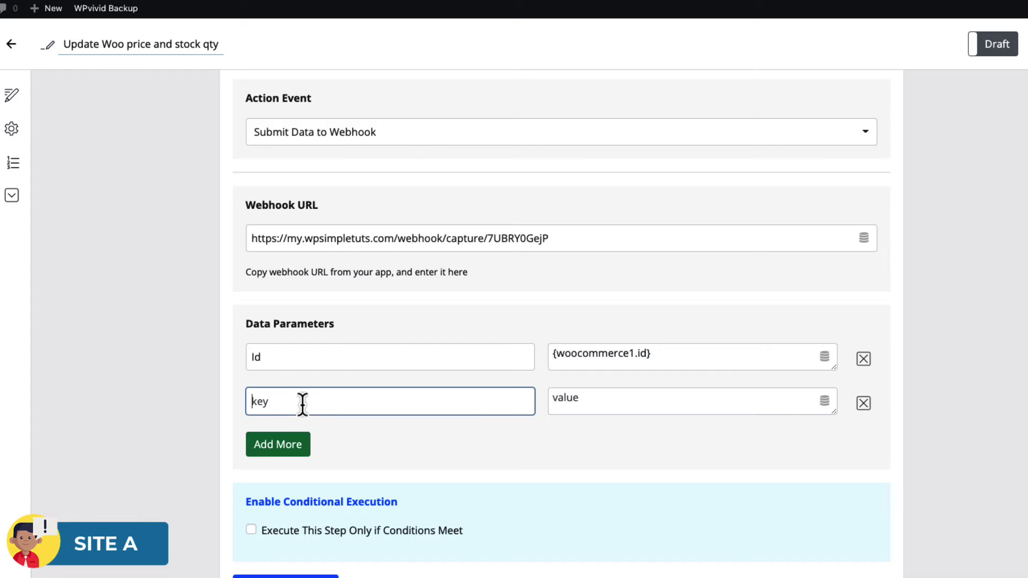
{"action": "type", "text": "Price"}
{"action": "left_click", "coordinate": [599, 403]}
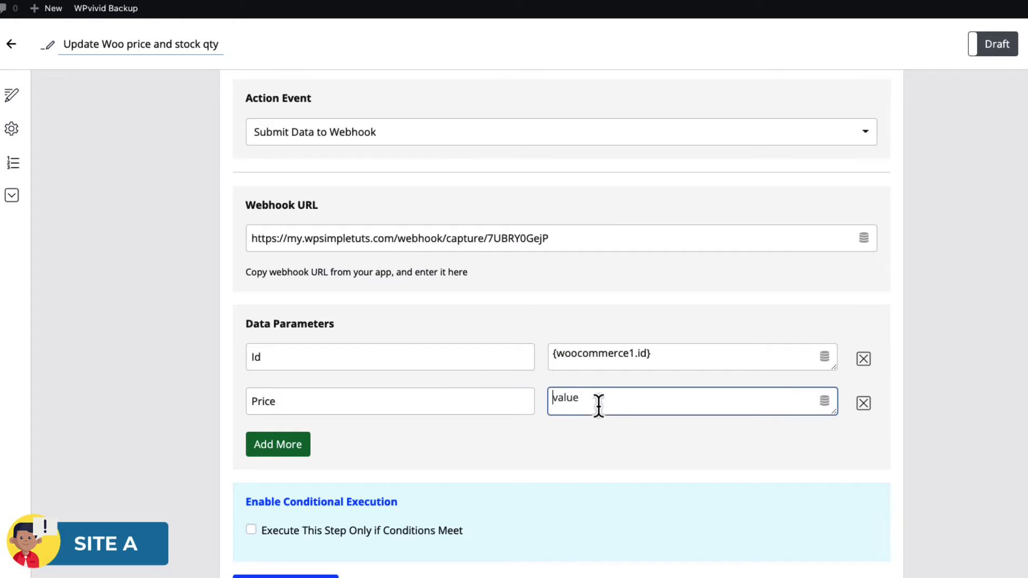
{"action": "left_click", "coordinate": [611, 455]}
{"action": "type", "text": "reg"}
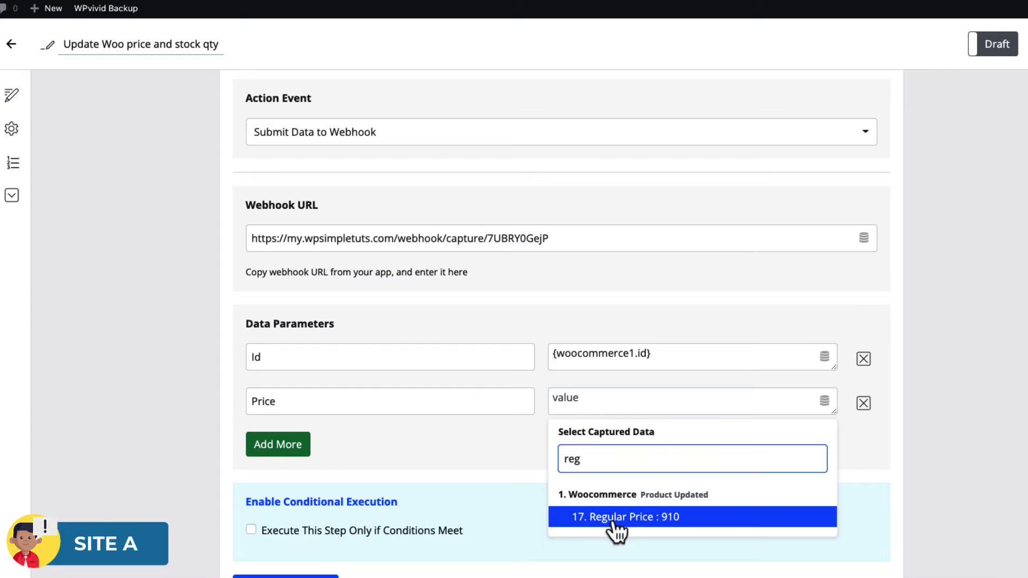
{"action": "left_click", "coordinate": [613, 522]}
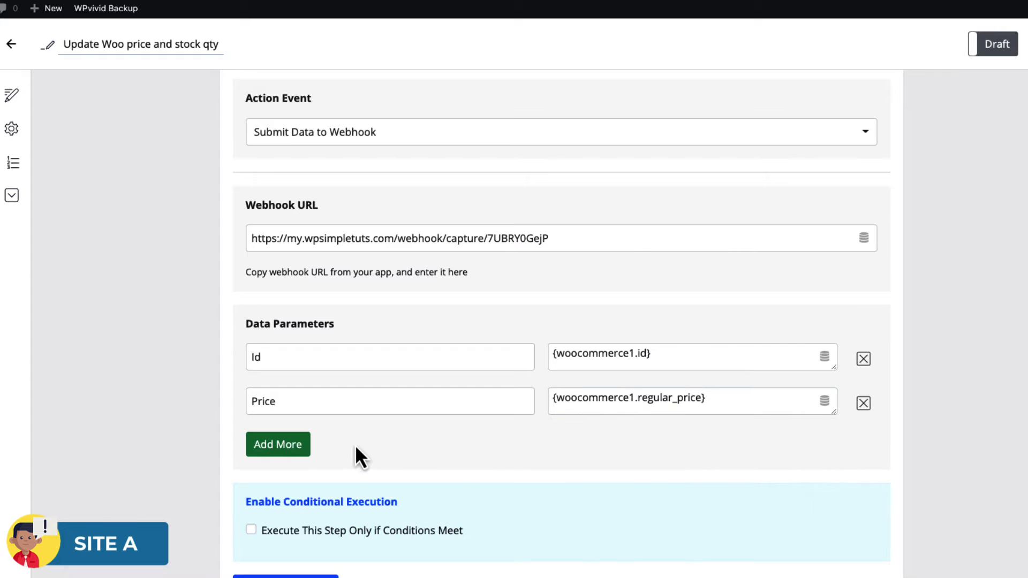
Step: Add a data parameter with the key "Sale-price" mapped to the captured WooCommerce Sale Price
{"action": "left_click", "coordinate": [265, 456]}
{"action": "left_click", "coordinate": [281, 442]}
{"action": "type", "text": "Sa"}
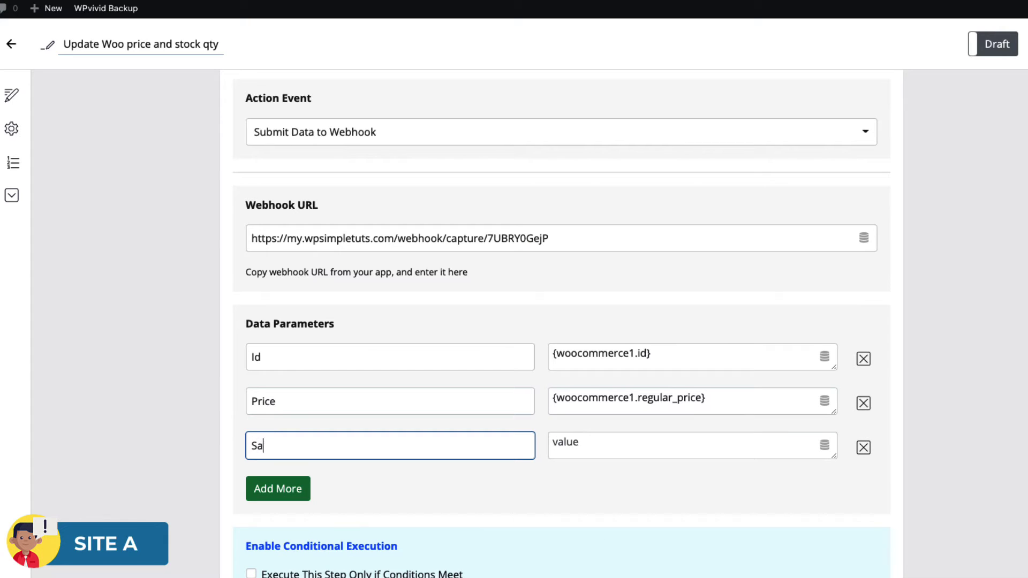
{"action": "type", "text": "le-price"}
{"action": "left_click", "coordinate": [592, 446]}
{"action": "type", "text": "sale"}
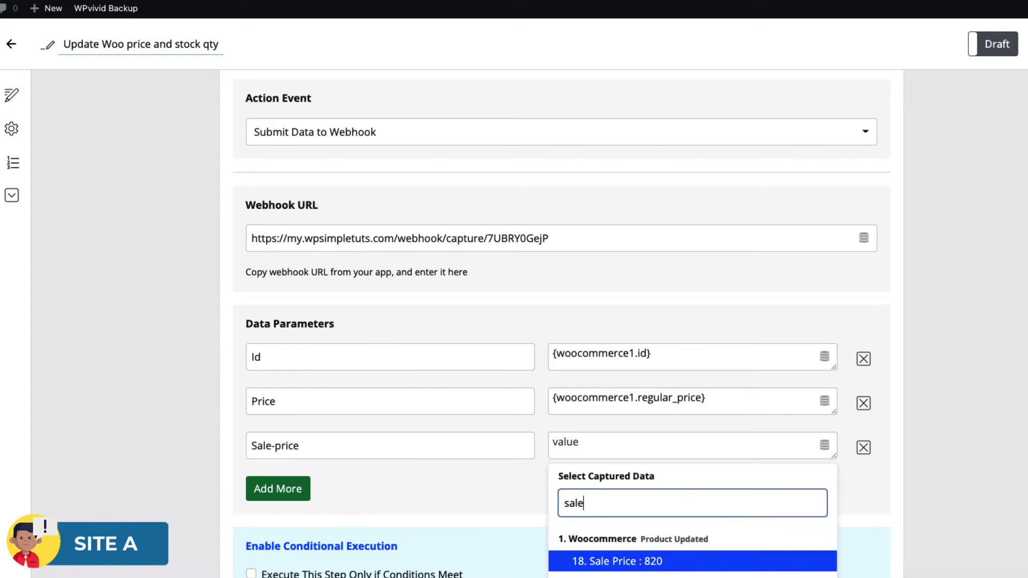
{"action": "left_click", "coordinate": [615, 566]}
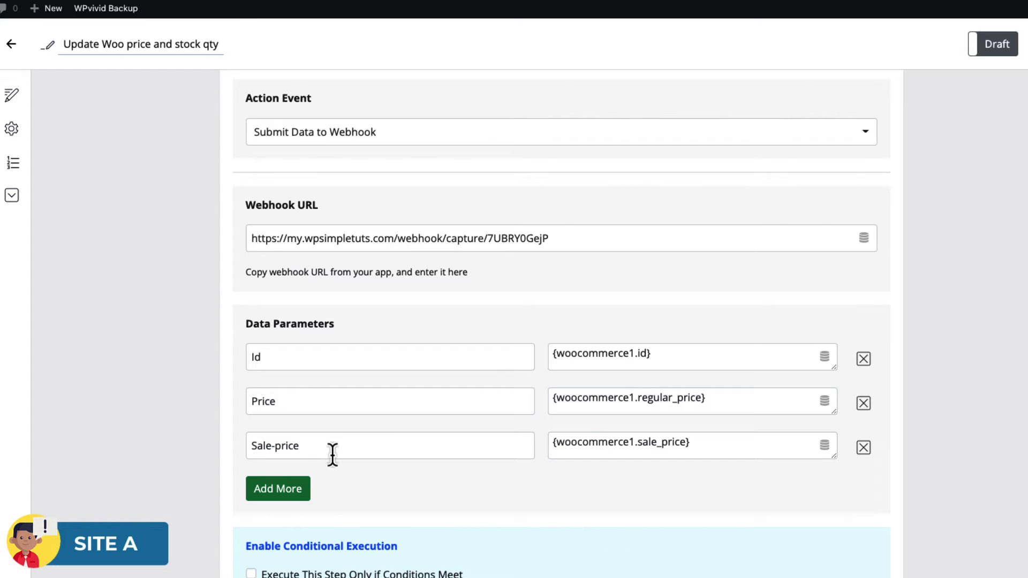
Step: Add a data parameter with the key "Stock-qty" mapped to the captured WooCommerce stock quantity
{"action": "left_click", "coordinate": [287, 488]}
{"action": "left_click", "coordinate": [281, 492]}
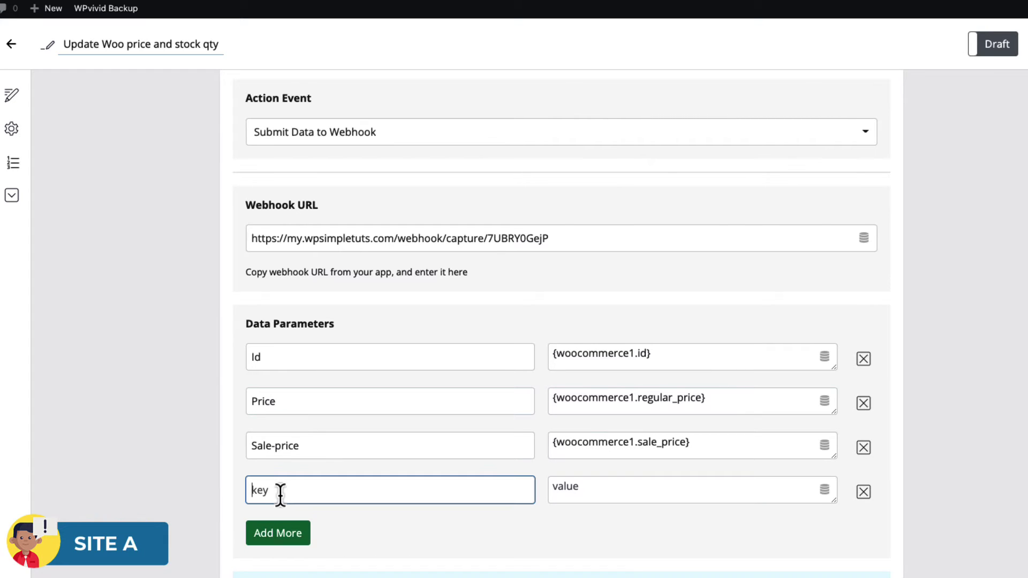
{"action": "type", "text": "Stock-qty"}
{"action": "scroll", "coordinate": [281, 492], "scroll_direction": "down", "scroll_amount": 1}
{"action": "left_click", "coordinate": [589, 427]}
{"action": "type", "text": "q"}
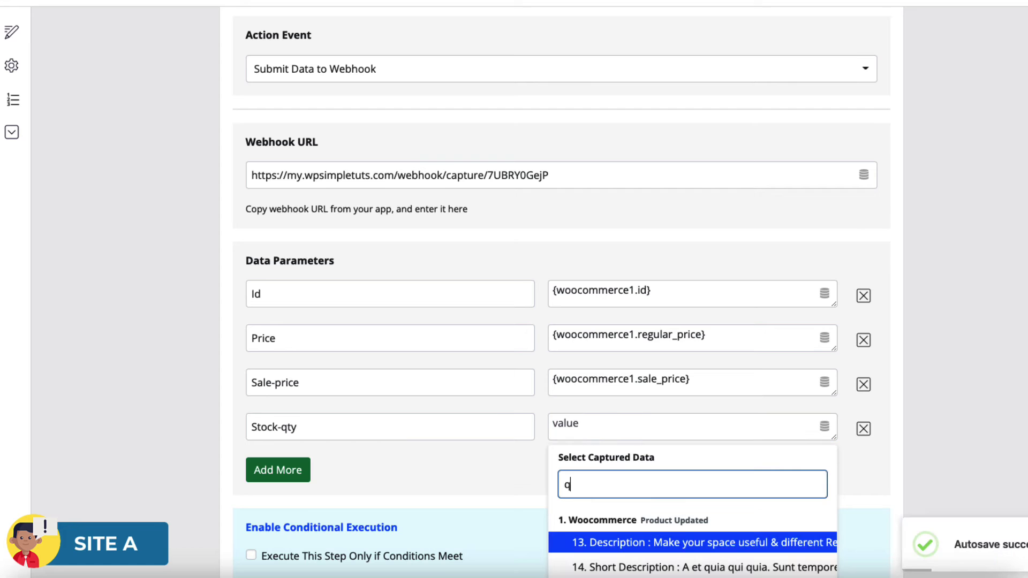
{"action": "type", "text": "uan"}
{"action": "left_click", "coordinate": [619, 552]}
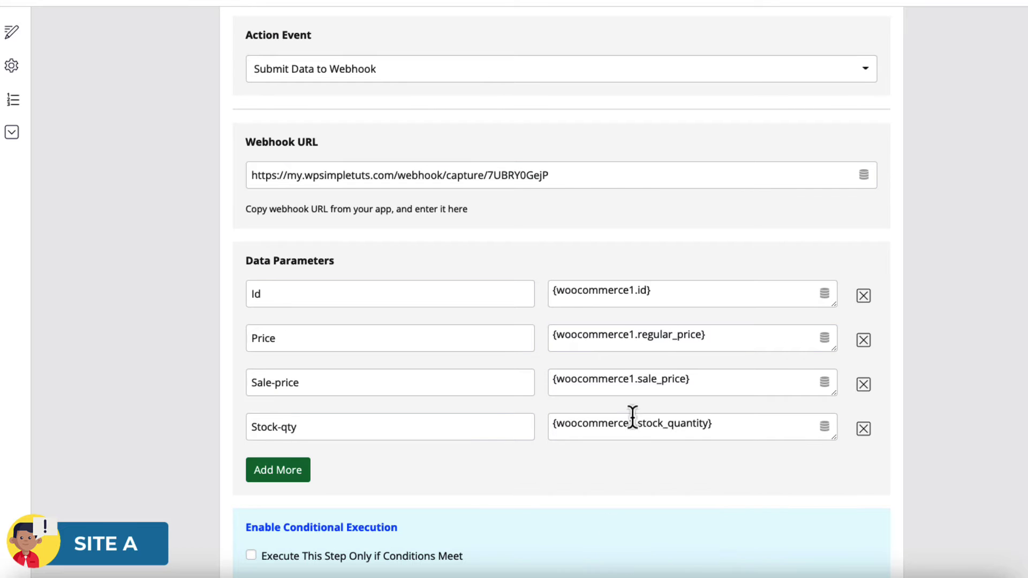
Step: Save and test the Webhook Outgoing action, then set the Site A workflow to Live and save it
{"action": "scroll", "coordinate": [969, 353], "scroll_direction": "down", "scroll_amount": 1}
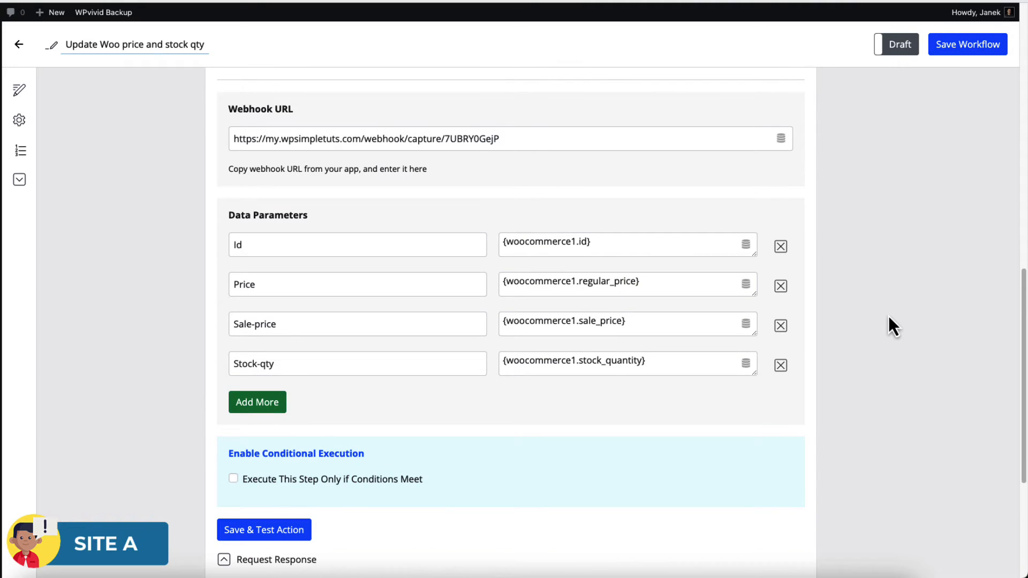
{"action": "scroll", "coordinate": [471, 390], "scroll_direction": "down", "scroll_amount": 3}
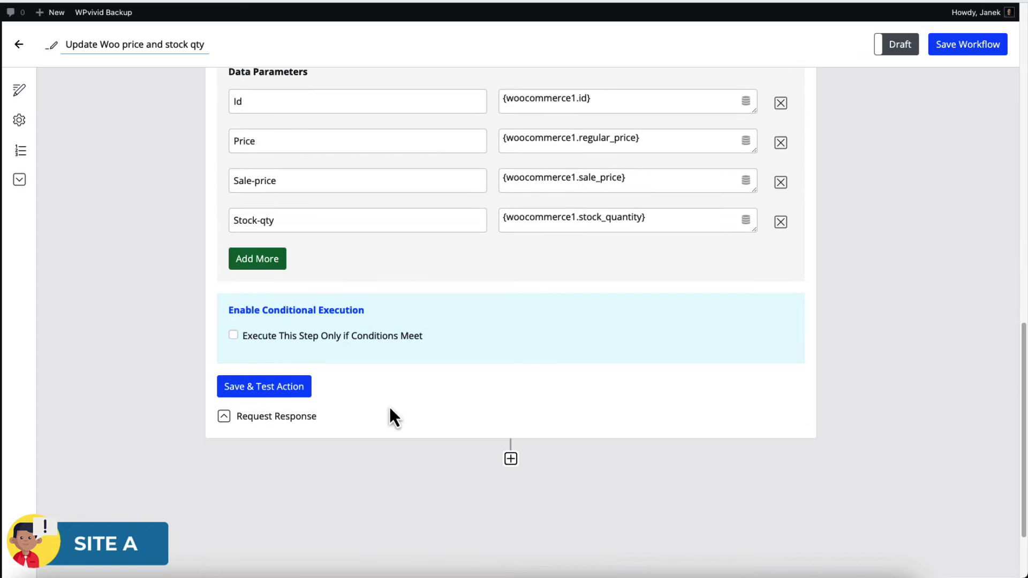
{"action": "left_click", "coordinate": [271, 390]}
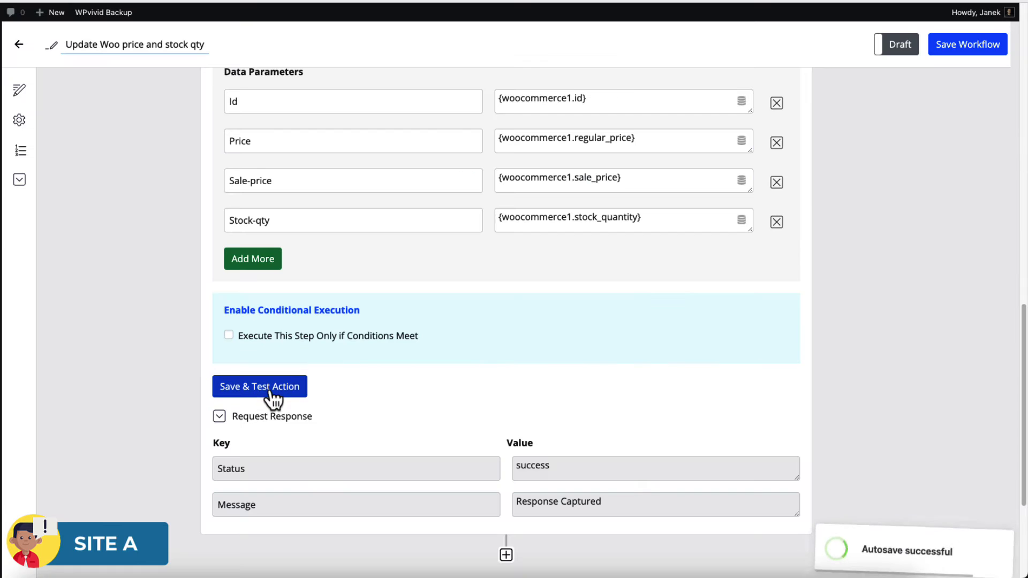
{"action": "scroll", "coordinate": [821, 275], "scroll_direction": "up", "scroll_amount": 3}
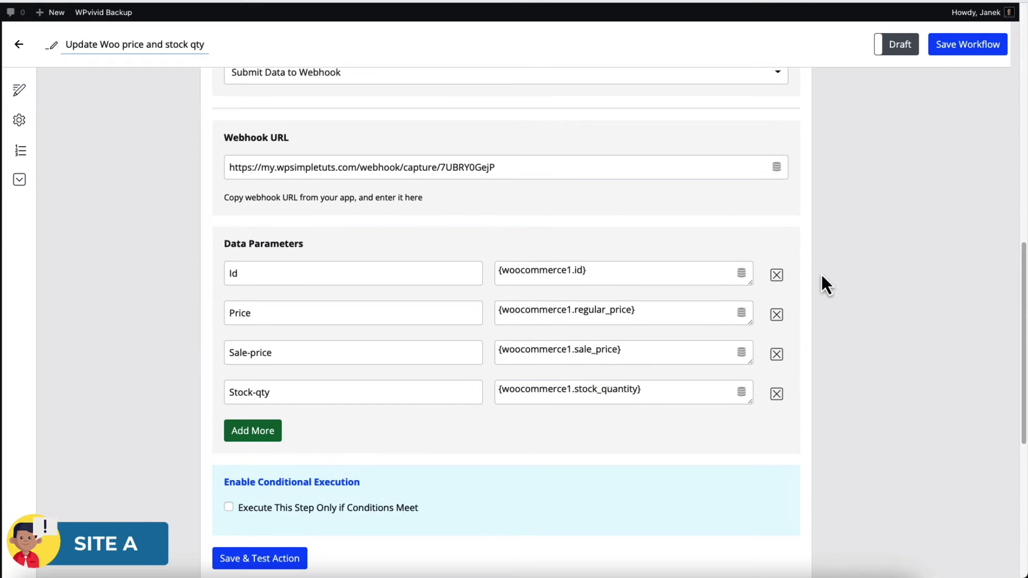
{"action": "left_click", "coordinate": [899, 46]}
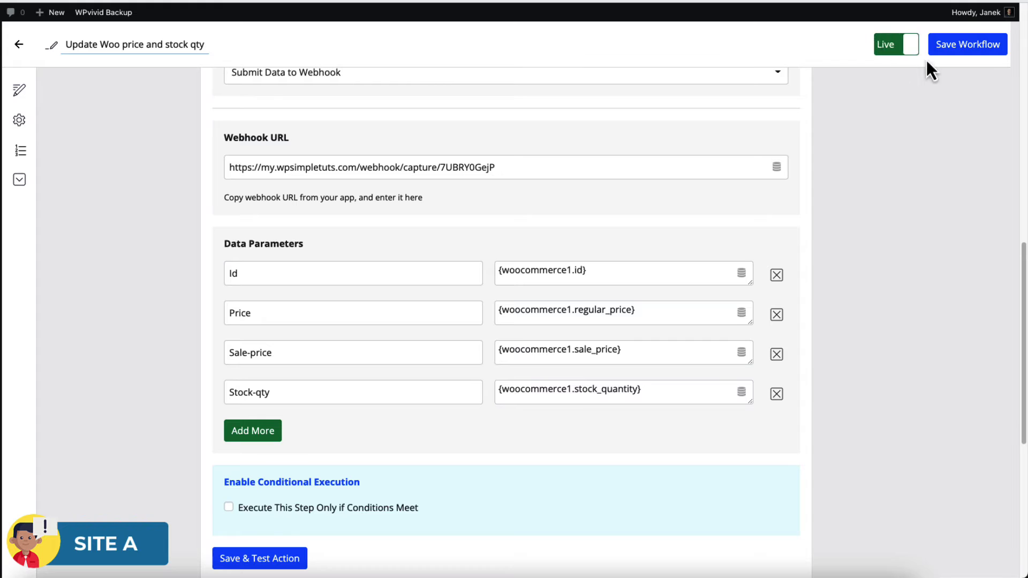
{"action": "left_click", "coordinate": [955, 47]}
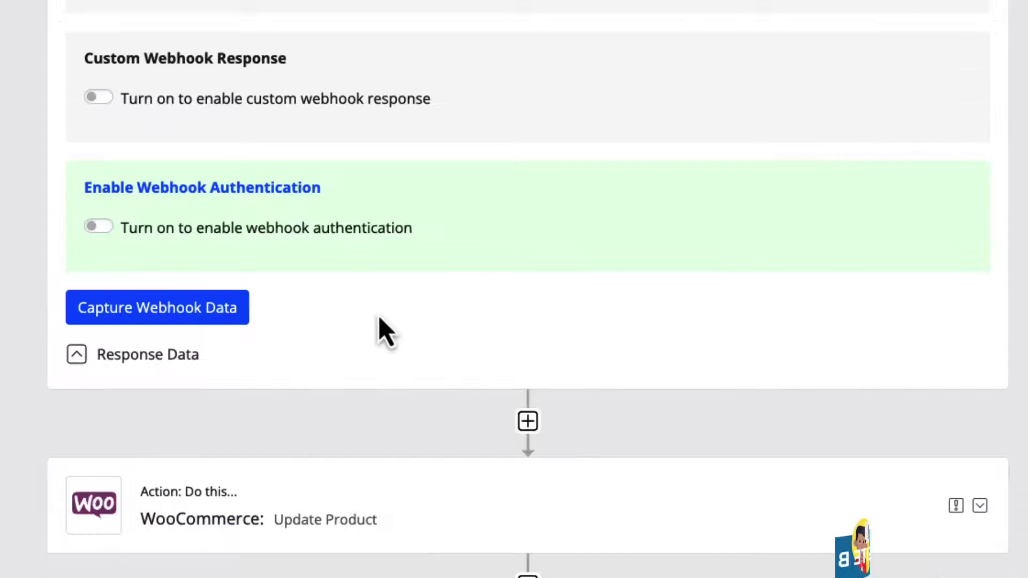
Step: Start capturing webhook data on Site B, update the Golden Lamp from Site A's Quick Edit, and review the captured response on Site B
{"action": "scroll", "coordinate": [385, 332], "scroll_direction": "up", "scroll_amount": 2}
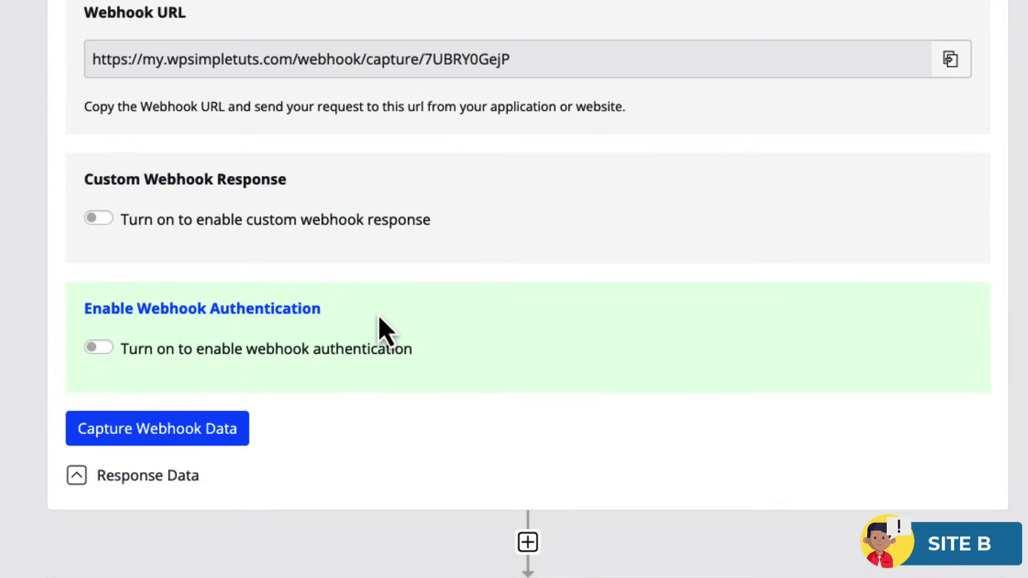
{"action": "left_click", "coordinate": [170, 437]}
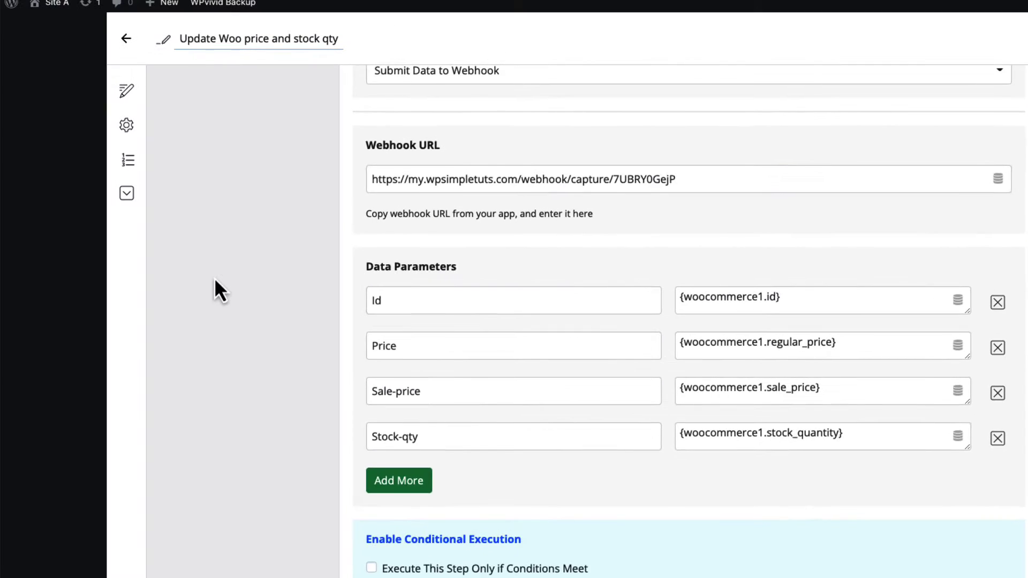
{"action": "scroll", "coordinate": [215, 281], "scroll_direction": "up", "scroll_amount": 10}
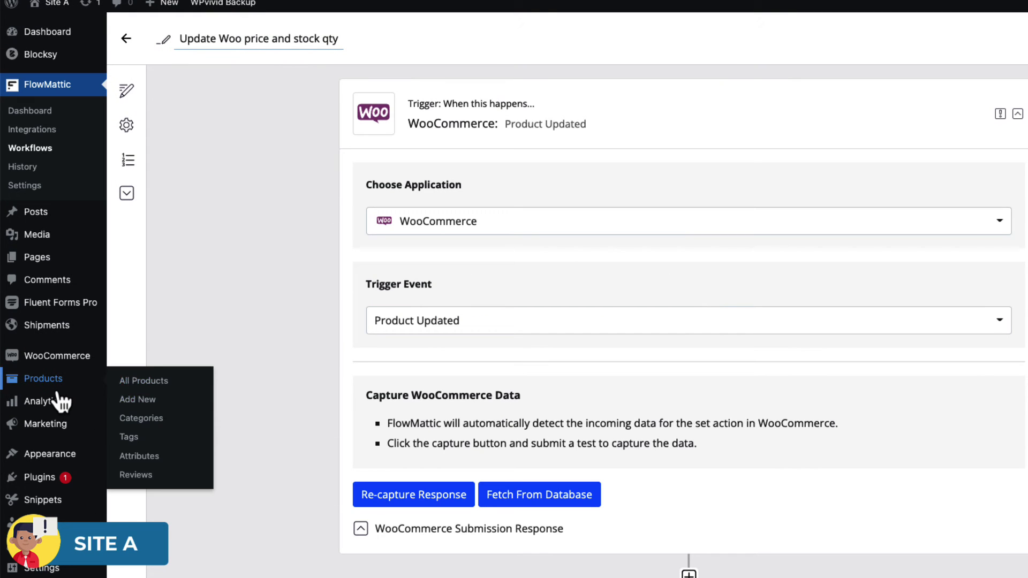
{"action": "left_click", "coordinate": [145, 381]}
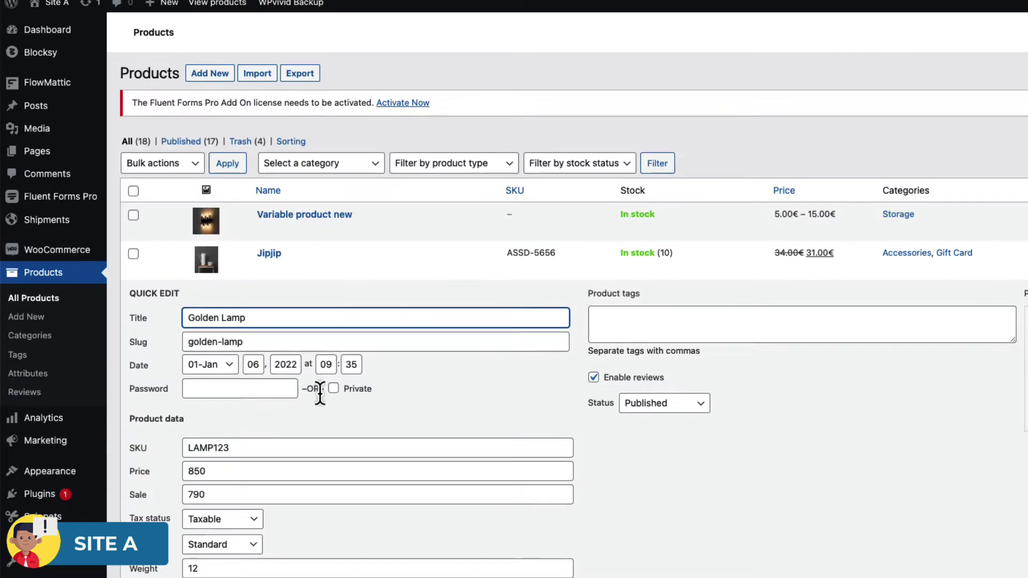
{"action": "scroll", "coordinate": [268, 395], "scroll_direction": "down", "scroll_amount": 10}
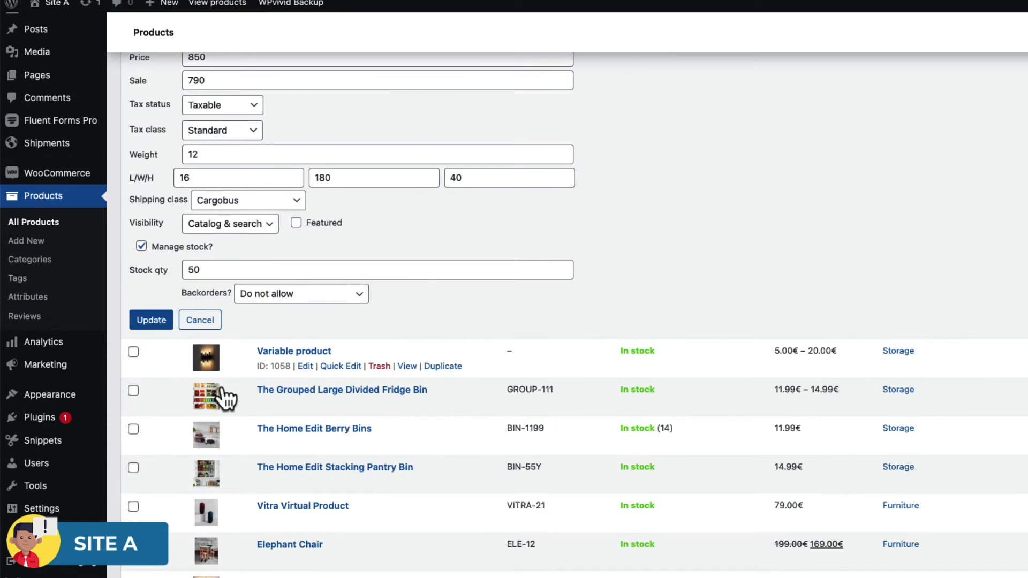
{"action": "left_click", "coordinate": [160, 319]}
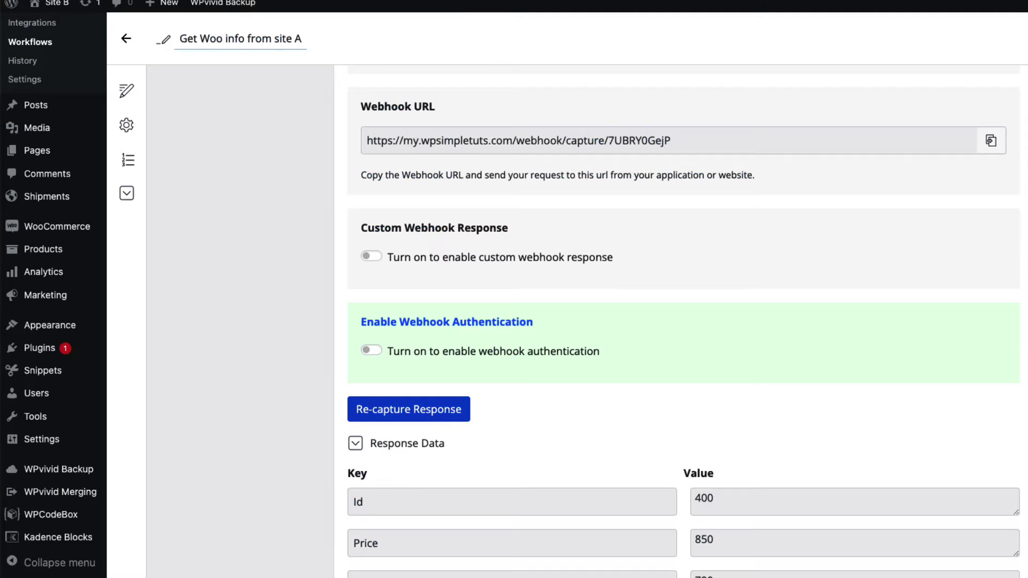
{"action": "scroll", "coordinate": [511, 363], "scroll_direction": "down", "scroll_amount": 3}
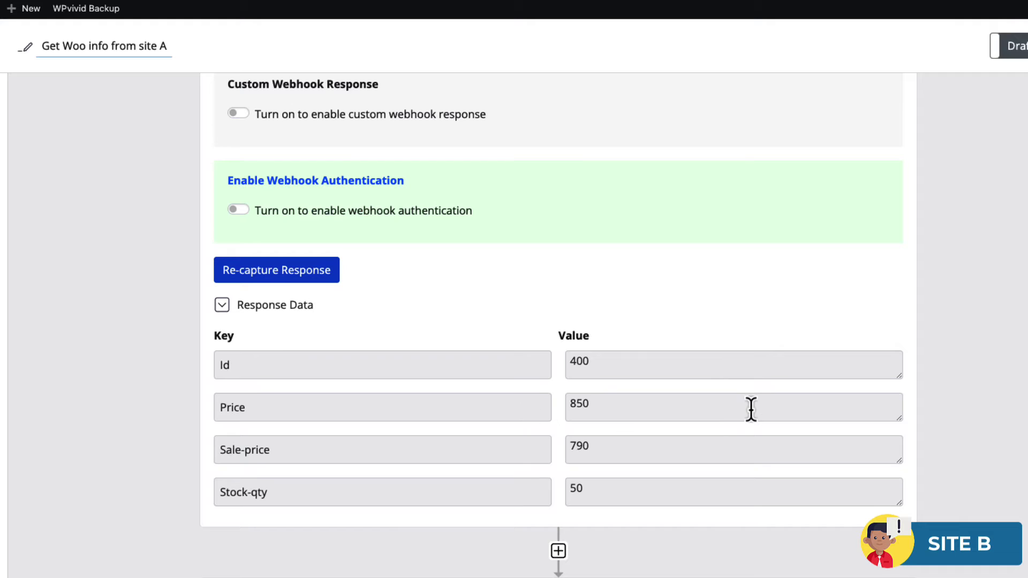
Step: Add a new action after the webhook trigger in the Site B workflow and choose WooCommerce as its application
{"action": "scroll", "coordinate": [750, 409], "scroll_direction": "down", "scroll_amount": 1}
{"action": "scroll", "coordinate": [659, 482], "scroll_direction": "up", "scroll_amount": 3}
{"action": "scroll", "coordinate": [658, 482], "scroll_direction": "down", "scroll_amount": 3}
{"action": "scroll", "coordinate": [659, 482], "scroll_direction": "down", "scroll_amount": 2}
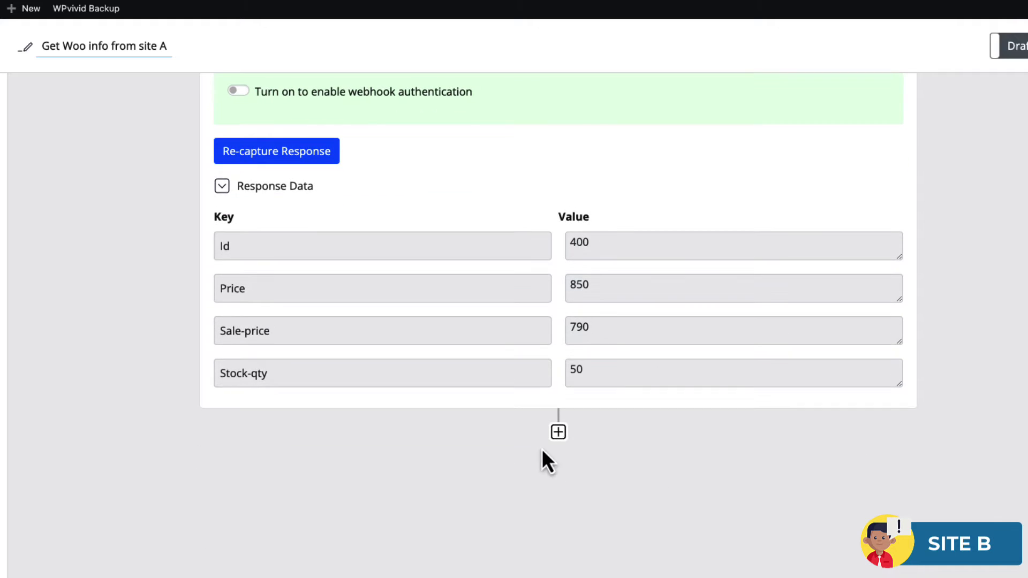
{"action": "left_click", "coordinate": [559, 433]}
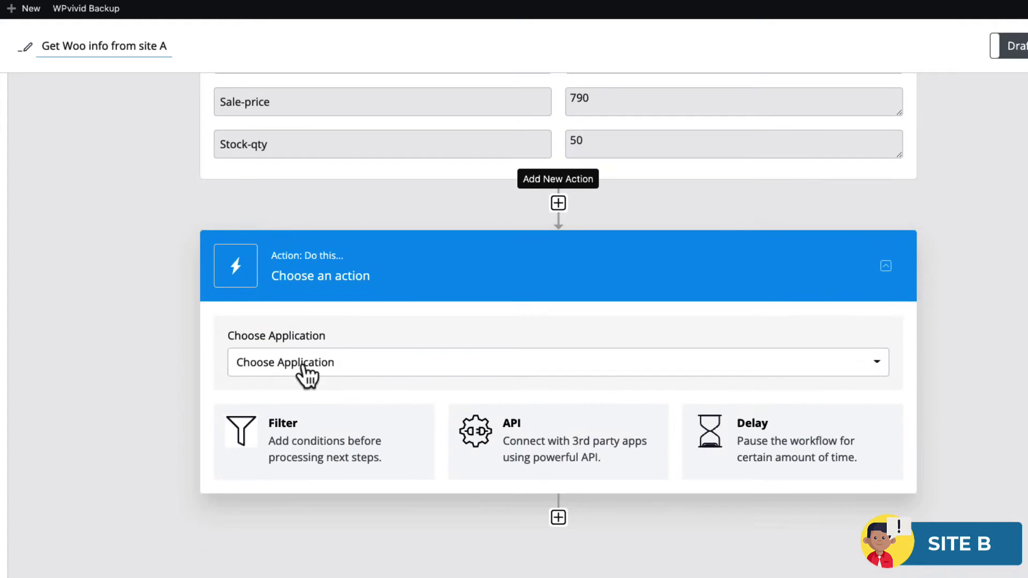
{"action": "left_click", "coordinate": [349, 374]}
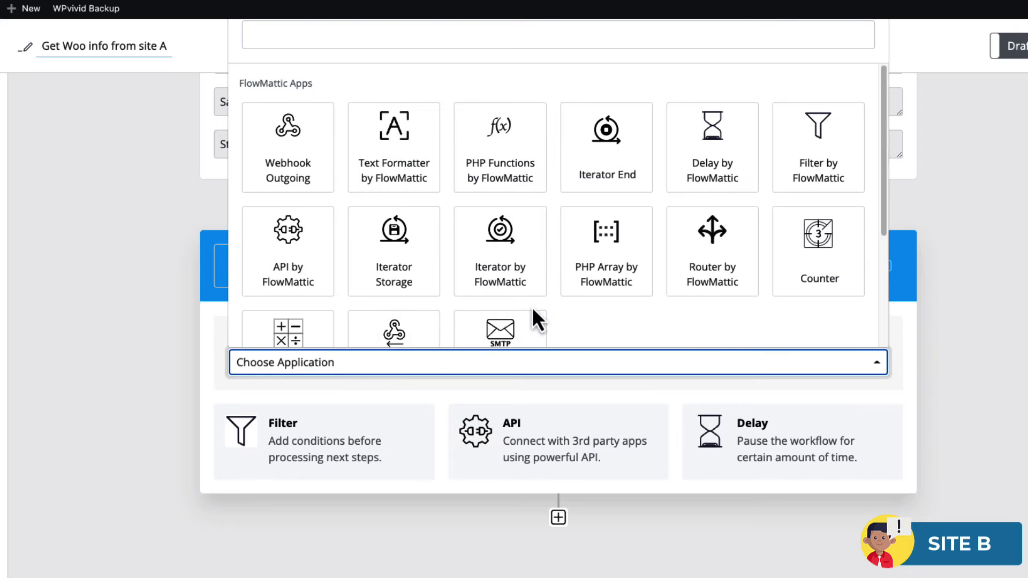
{"action": "scroll", "coordinate": [572, 290], "scroll_direction": "down", "scroll_amount": 4}
{"action": "left_click", "coordinate": [717, 297]}
{"action": "scroll", "coordinate": [454, 387], "scroll_direction": "down", "scroll_amount": 3}
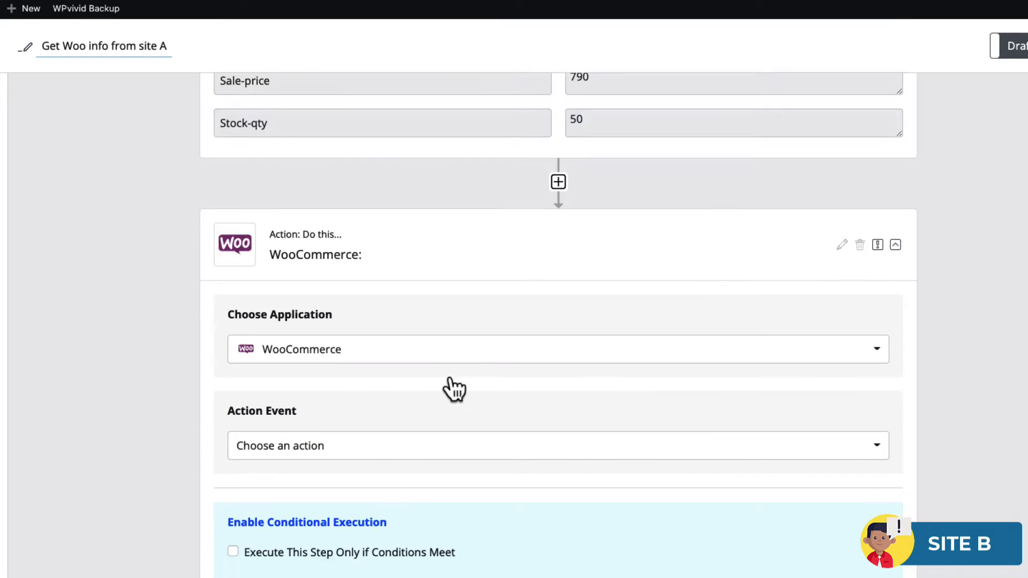
Step: Set the WooCommerce action event to Update Product and map Product ID to the webhook's captured Id
{"action": "left_click", "coordinate": [326, 313]}
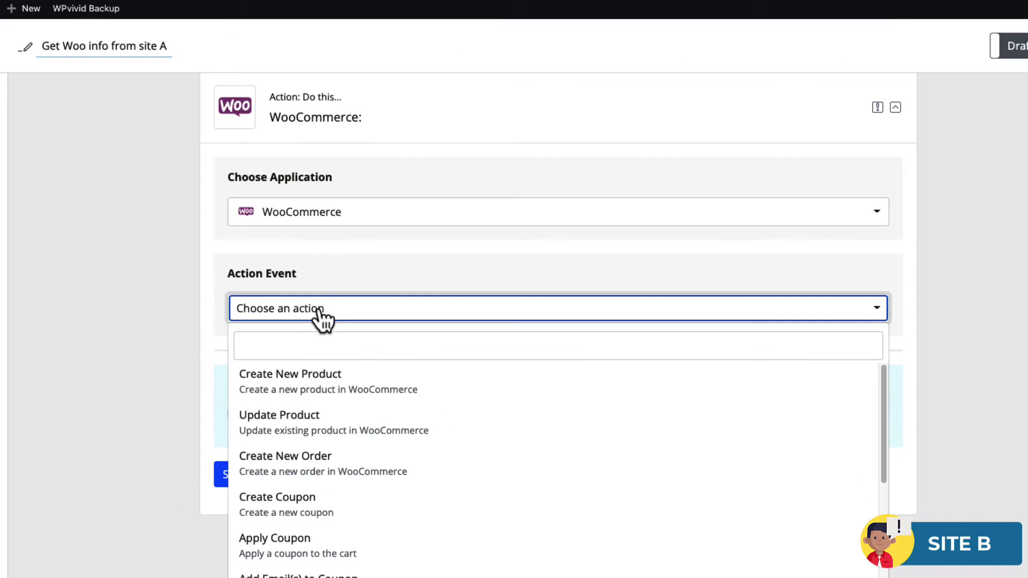
{"action": "left_click", "coordinate": [305, 423]}
{"action": "scroll", "coordinate": [551, 409], "scroll_direction": "down", "scroll_amount": 3}
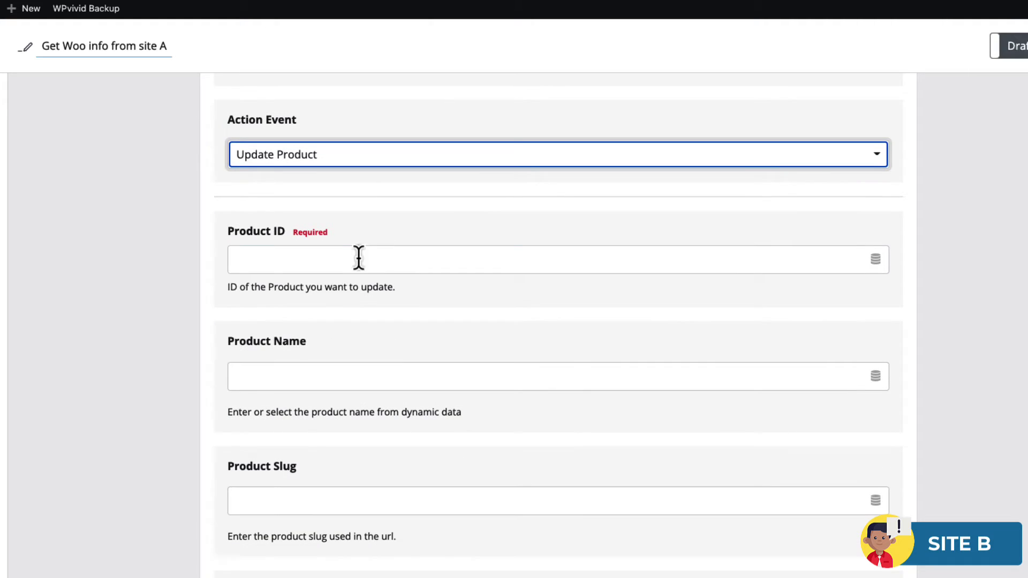
{"action": "left_click", "coordinate": [271, 262]}
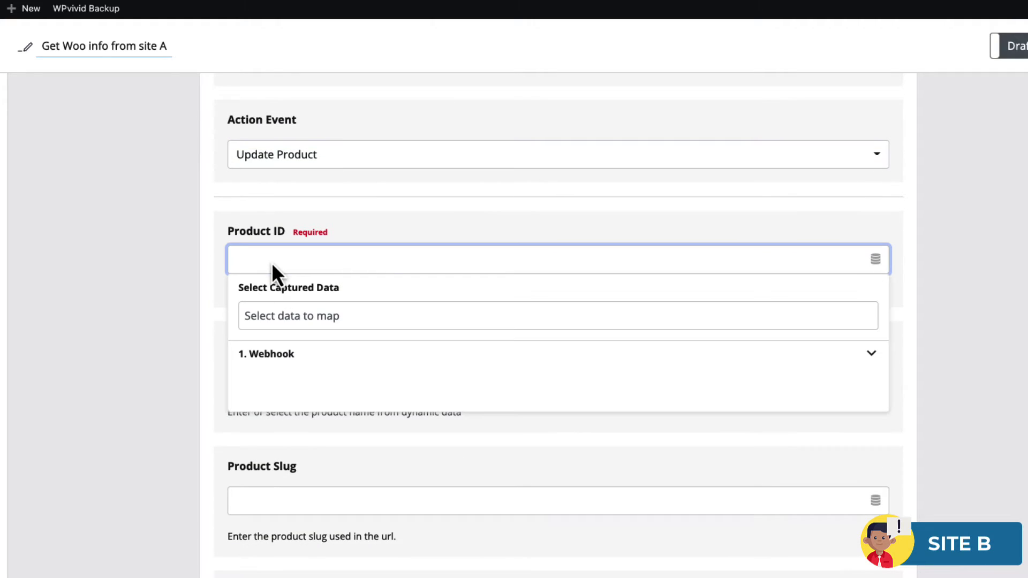
{"action": "left_click", "coordinate": [269, 355]}
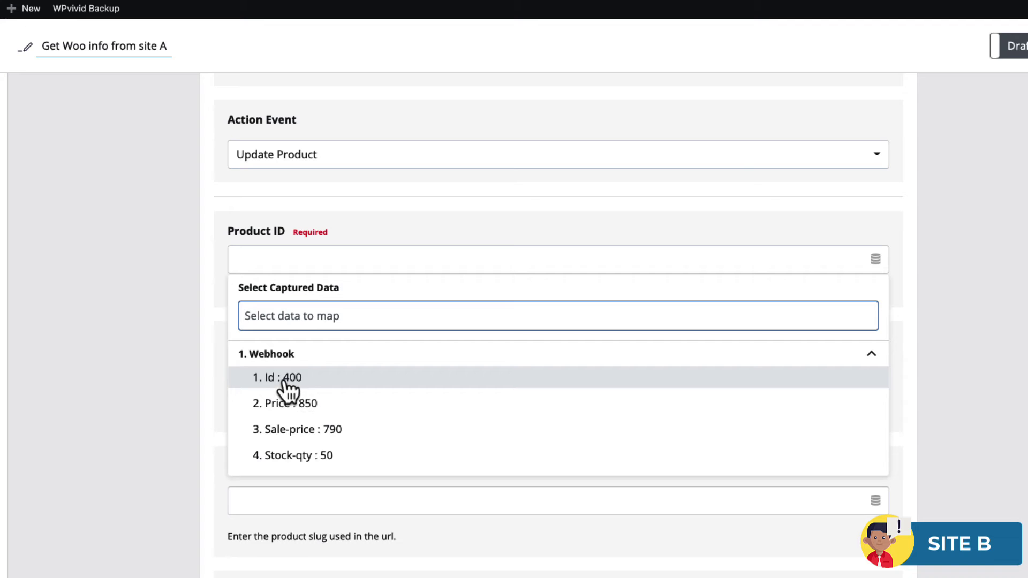
{"action": "left_click", "coordinate": [287, 379]}
Step: Map the Update Product action's Regular Price to the webhook's captured Price
{"action": "scroll", "coordinate": [333, 401], "scroll_direction": "down", "scroll_amount": 10}
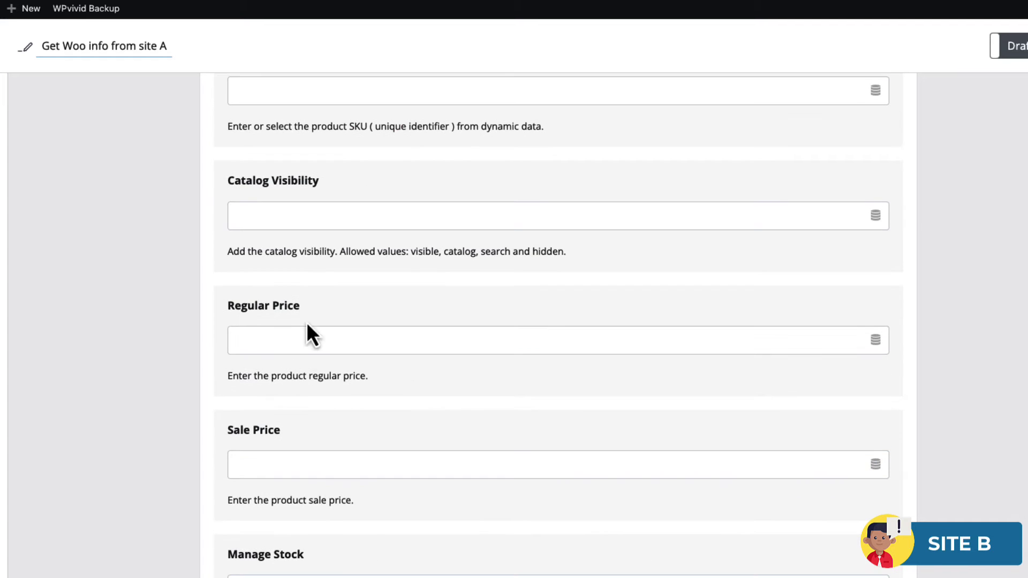
{"action": "left_click", "coordinate": [283, 335]}
{"action": "left_click", "coordinate": [284, 432]}
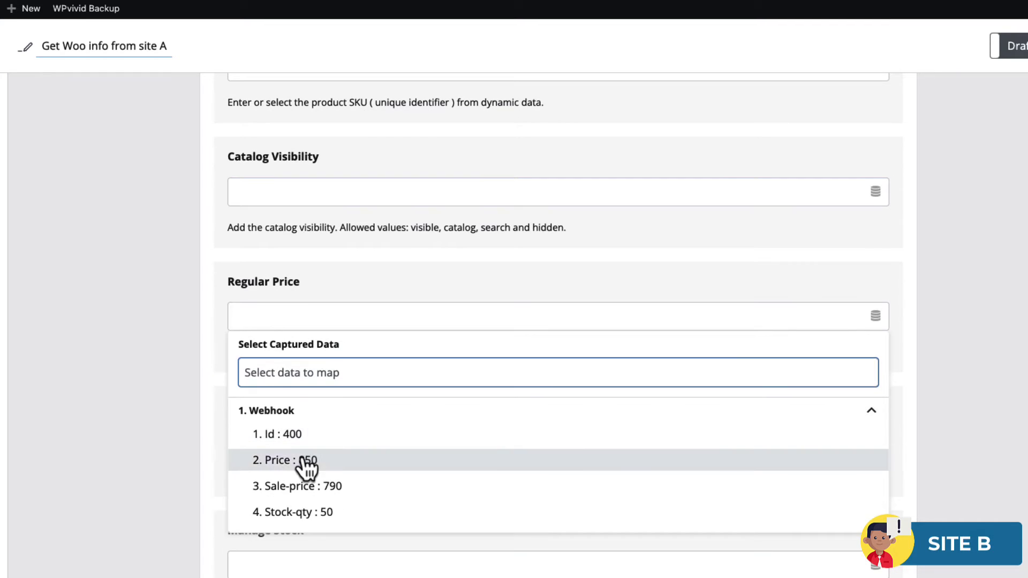
{"action": "left_click", "coordinate": [303, 460]}
Step: Map the Update Product action's Stock Quantity to the webhook's captured Stock-qty
{"action": "scroll", "coordinate": [320, 458], "scroll_direction": "down", "scroll_amount": 6}
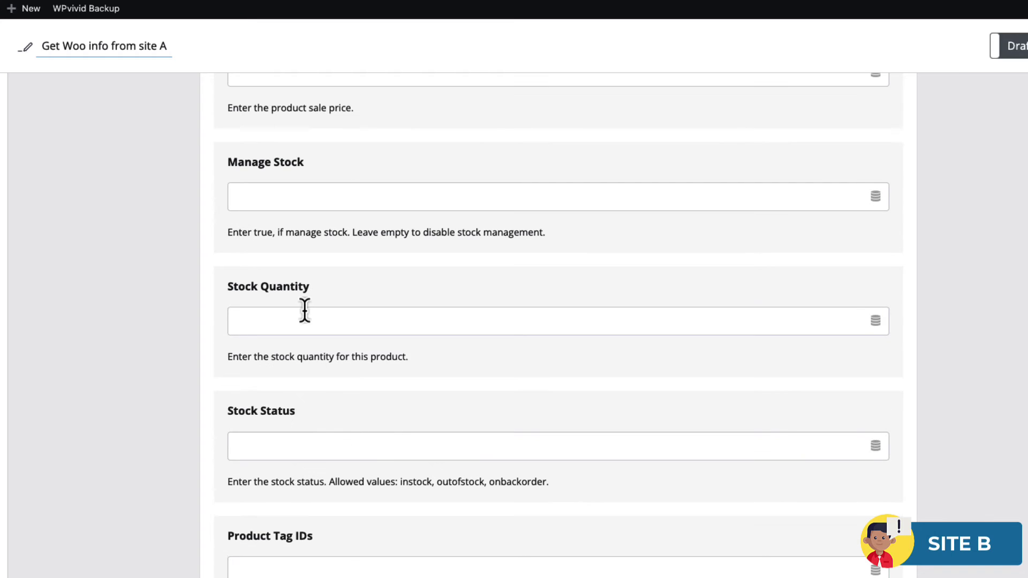
{"action": "left_click", "coordinate": [305, 311]}
{"action": "left_click", "coordinate": [276, 417]}
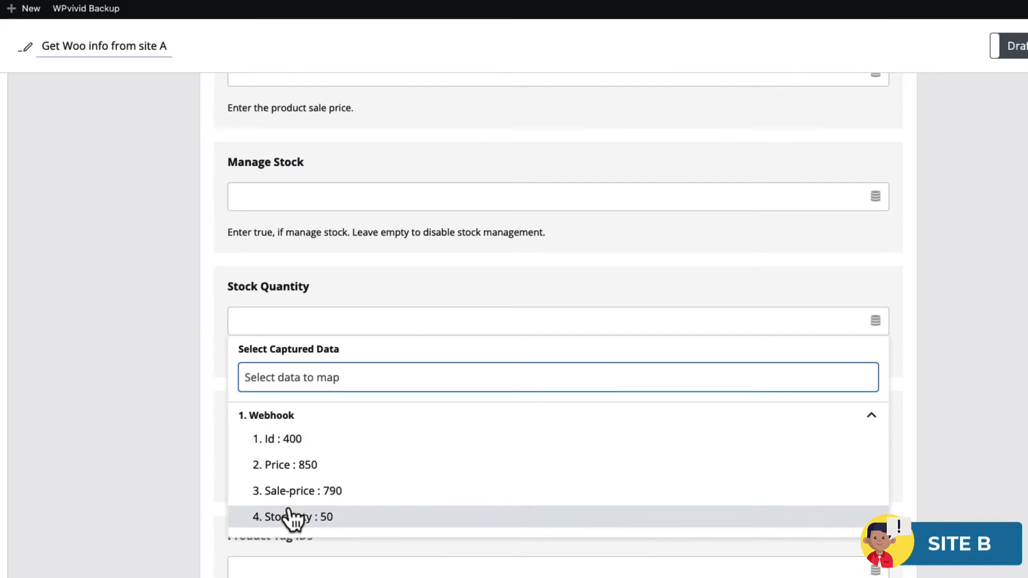
{"action": "left_click", "coordinate": [293, 517]}
Step: Map the Update Product action's Sale Price to the webhook's captured Sale-price
{"action": "scroll", "coordinate": [398, 376], "scroll_direction": "up", "scroll_amount": 5}
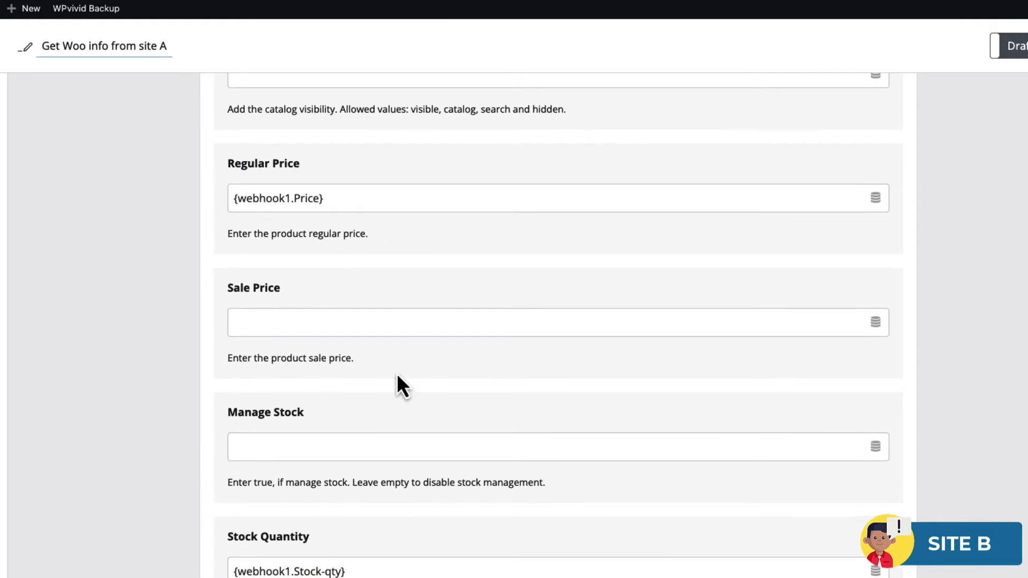
{"action": "left_click", "coordinate": [280, 320]}
{"action": "left_click", "coordinate": [289, 417]}
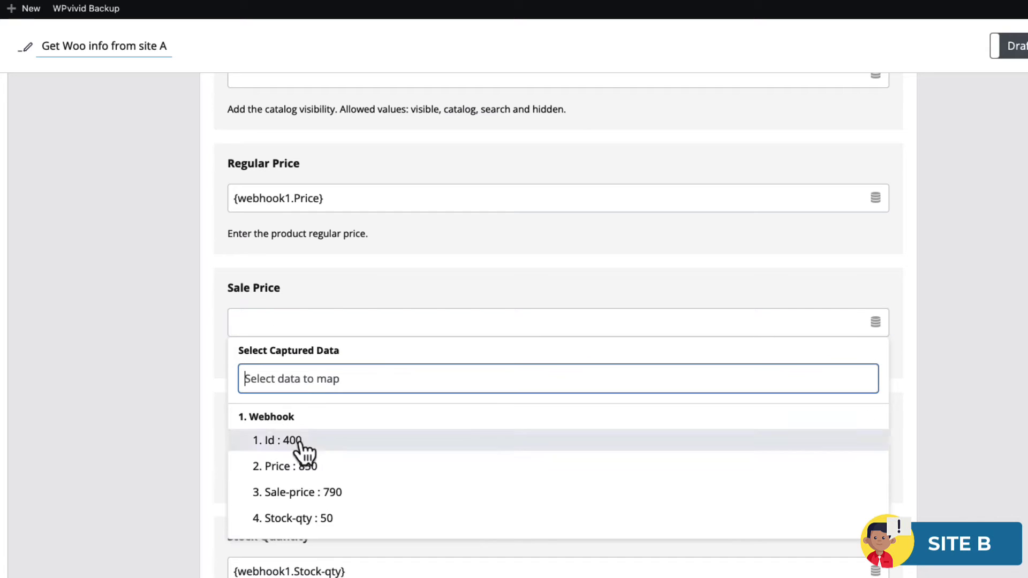
{"action": "left_click", "coordinate": [291, 493]}
Step: Save and test the Update Product action, set the Site B workflow to Live, and save the workflow
{"action": "scroll", "coordinate": [953, 360], "scroll_direction": "down", "scroll_amount": 10}
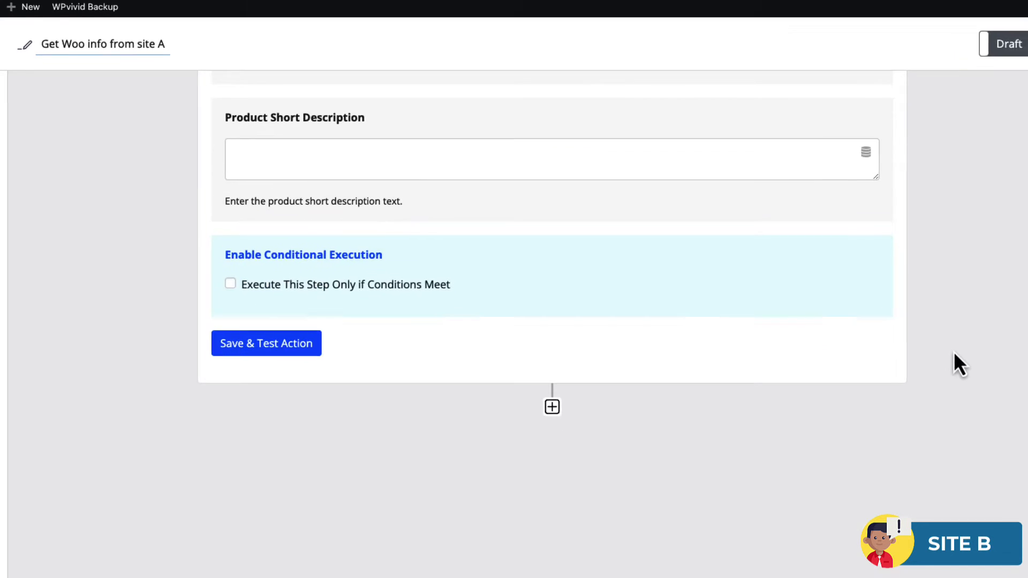
{"action": "left_click", "coordinate": [284, 318]}
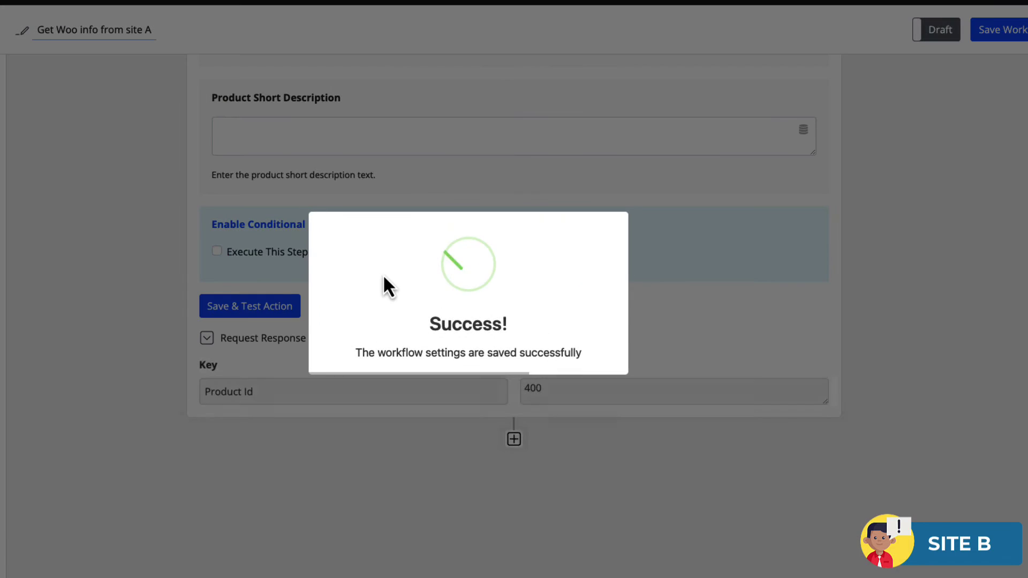
{"action": "scroll", "coordinate": [878, 278], "scroll_direction": "up", "scroll_amount": 10}
{"action": "scroll", "coordinate": [868, 268], "scroll_direction": "up", "scroll_amount": 10}
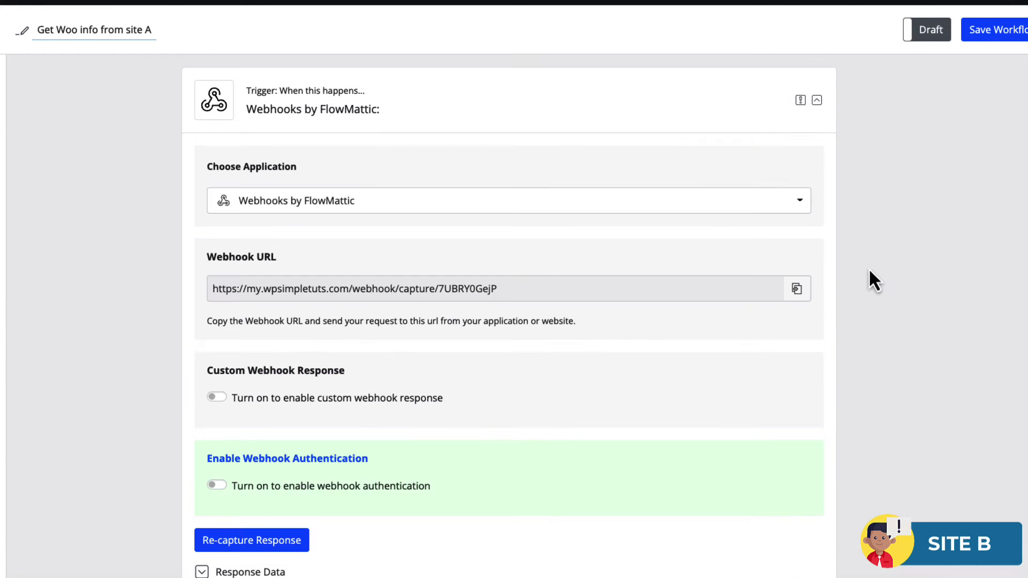
{"action": "left_click", "coordinate": [924, 32]}
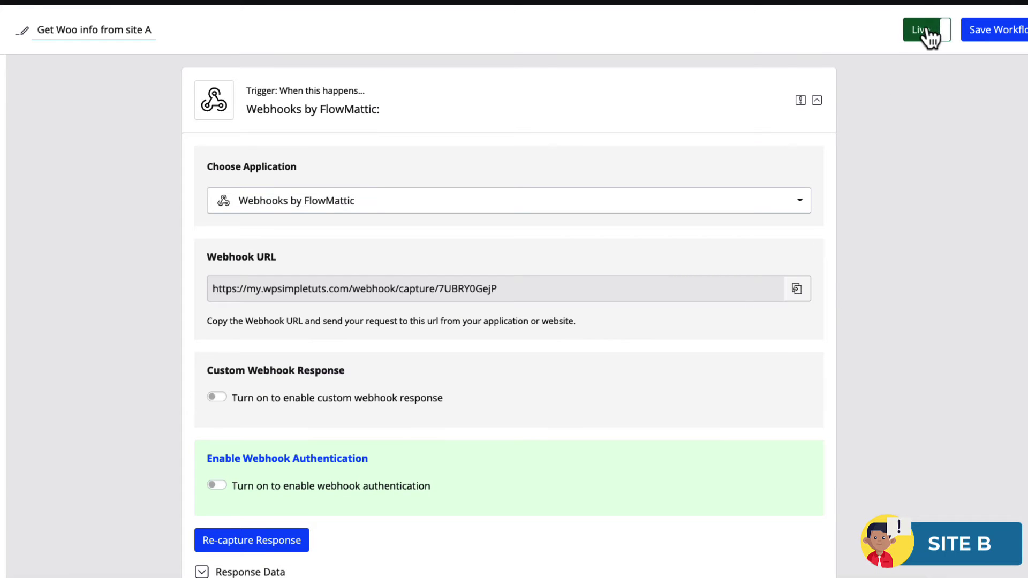
{"action": "left_click", "coordinate": [988, 34]}
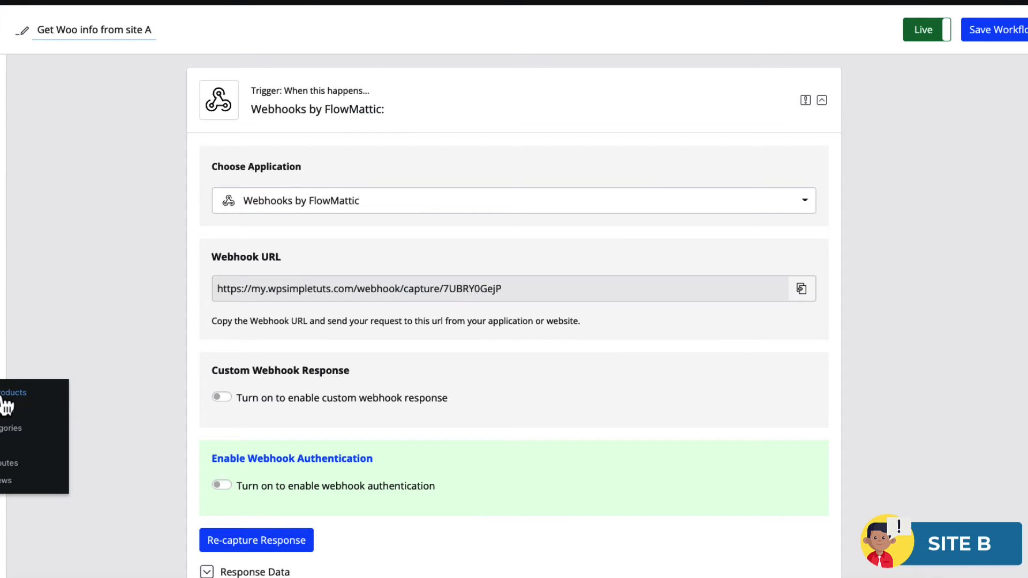
Step: Check the Golden Lamp in Site B's product list, and in Site A's Quick Edit set its price to 890 and sale price to 810
{"action": "left_click", "coordinate": [7, 405]}
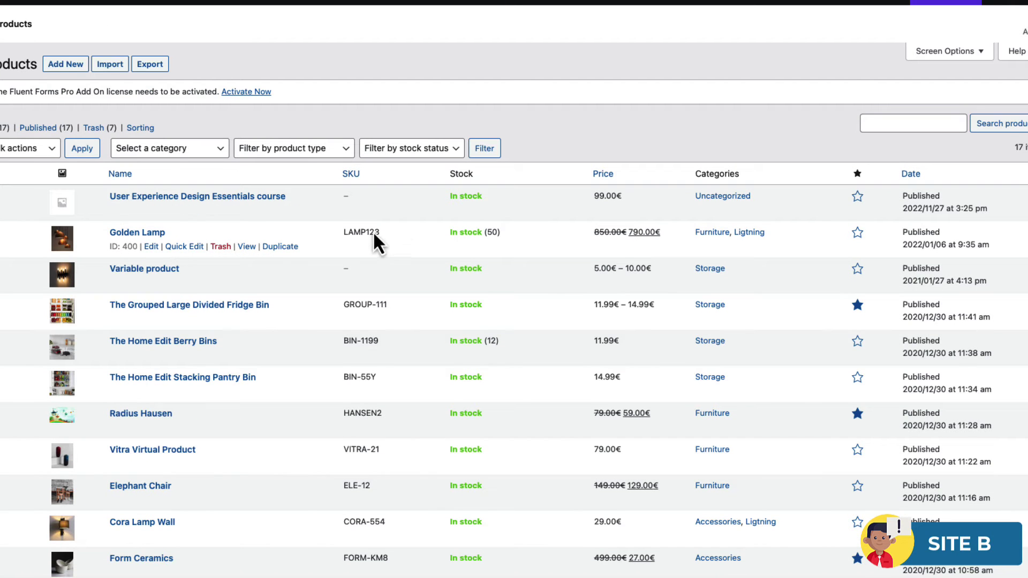
{"action": "left_click_drag", "start_coordinate": [484, 233], "coordinate": [501, 233]}
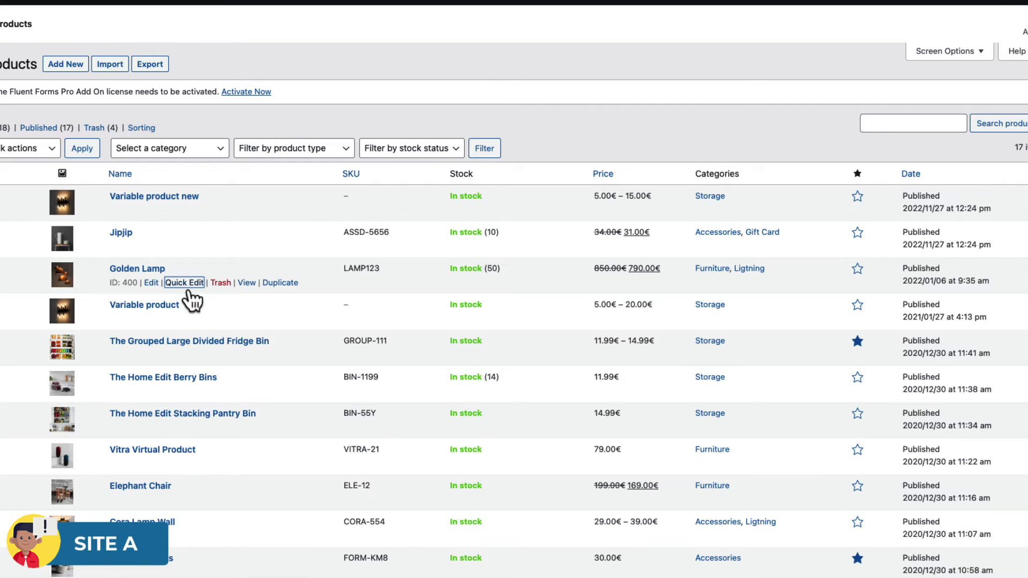
{"action": "left_click", "coordinate": [192, 284]}
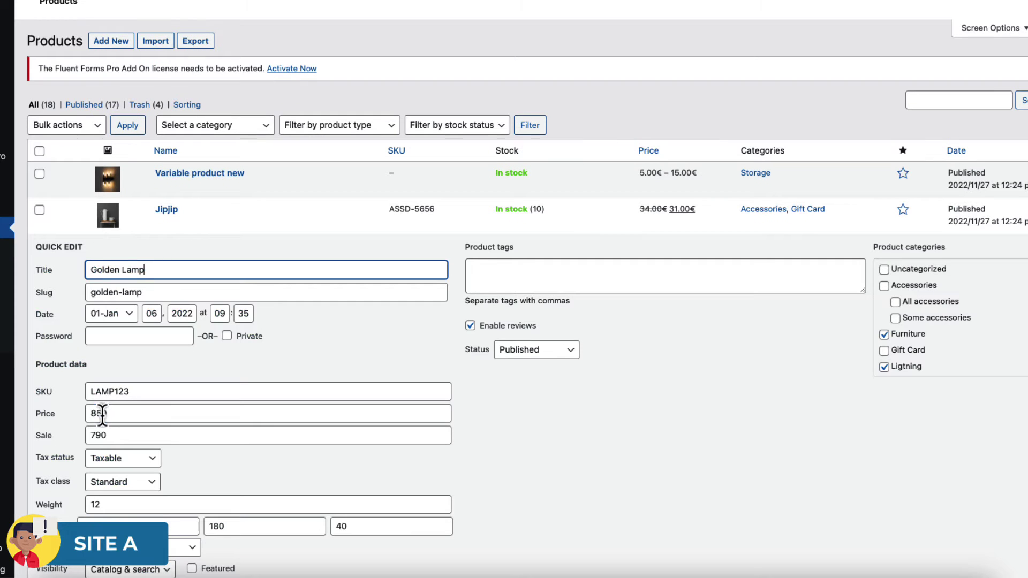
{"action": "left_click", "coordinate": [54, 436]}
{"action": "key", "text": "BackSpace"}
{"action": "type", "text": "9"}
{"action": "scroll", "coordinate": [236, 373], "scroll_direction": "down", "scroll_amount": 2}
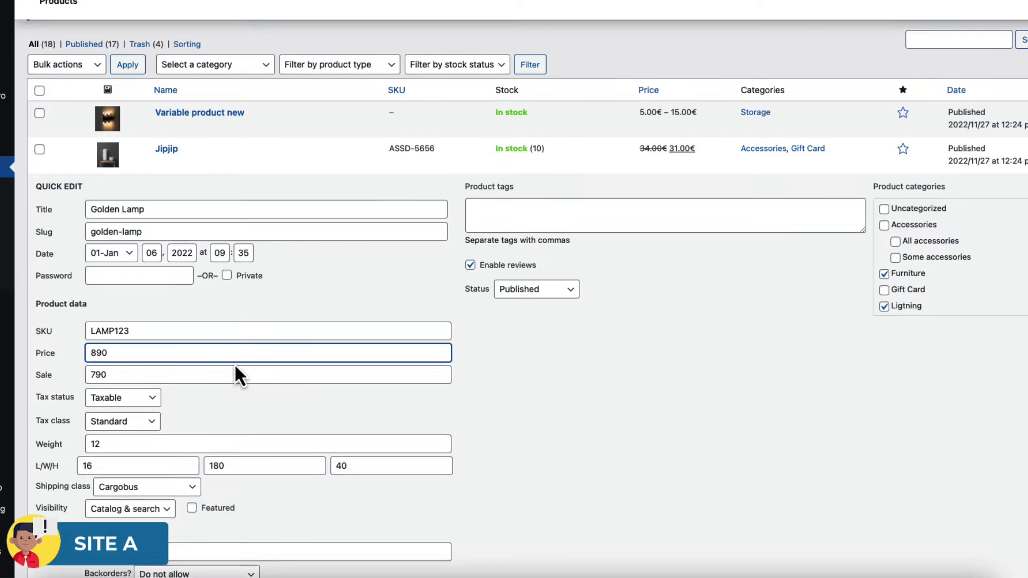
{"action": "left_click_drag", "start_coordinate": [99, 367], "coordinate": [86, 368]}
{"action": "type", "text": "810"}
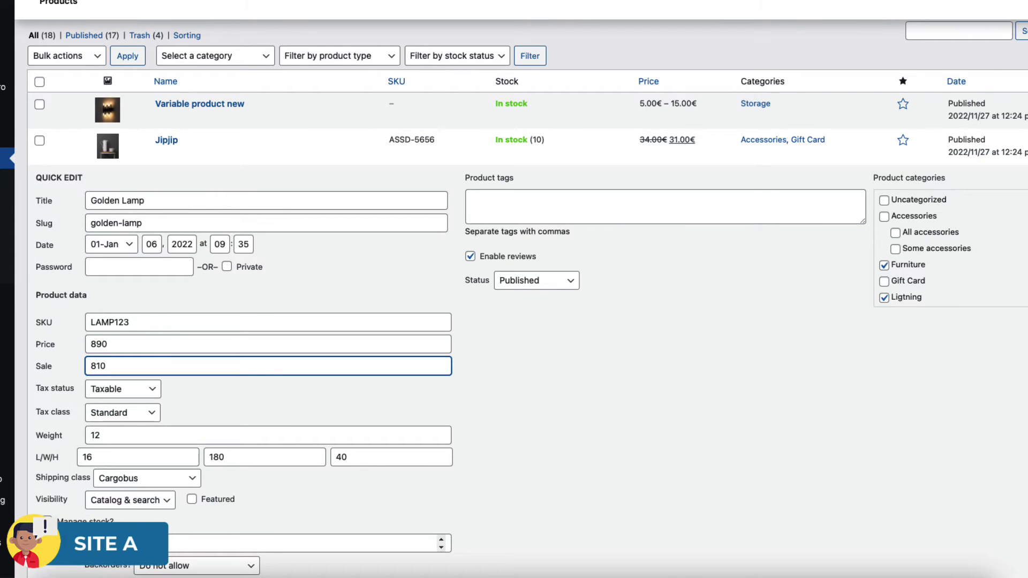
Step: Set the Golden Lamp's stock quantity to 70 on Site A, update the product, and refresh Site B's product list
{"action": "scroll", "coordinate": [97, 541], "scroll_direction": "down", "scroll_amount": 1}
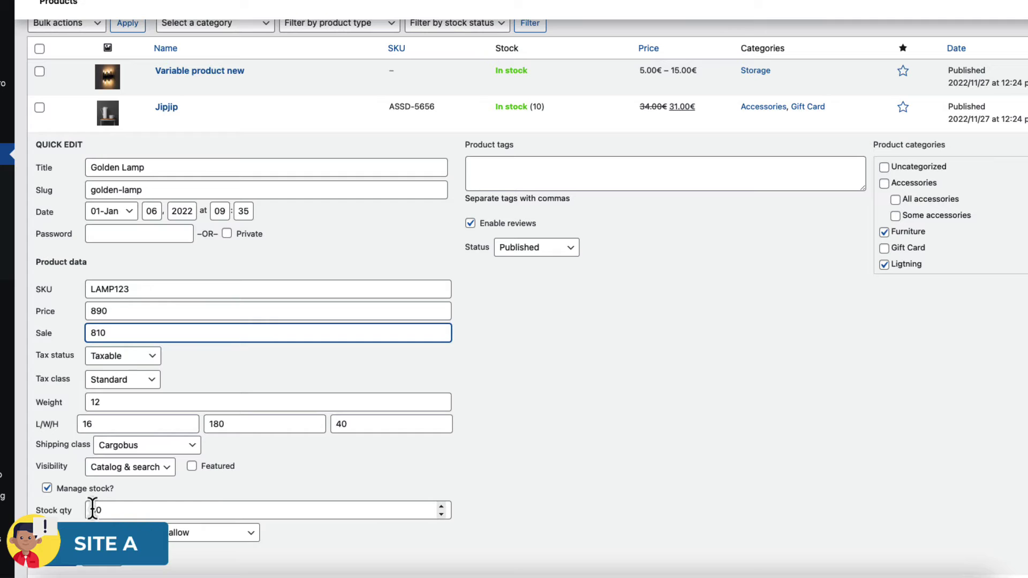
{"action": "left_click", "coordinate": [91, 510]}
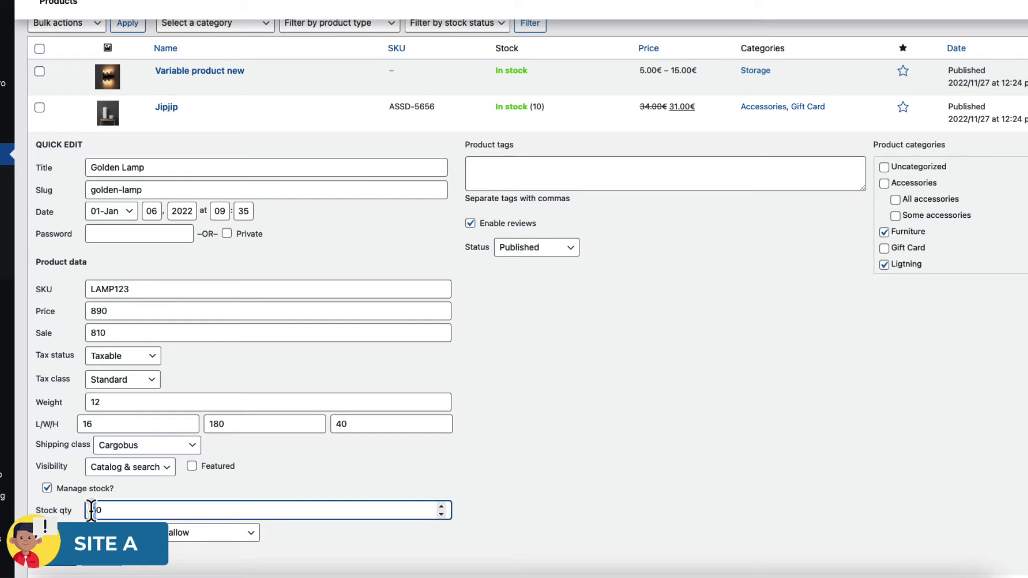
{"action": "key", "text": "BackSpace"}
{"action": "type", "text": "7"}
{"action": "left_click", "coordinate": [69, 569]}
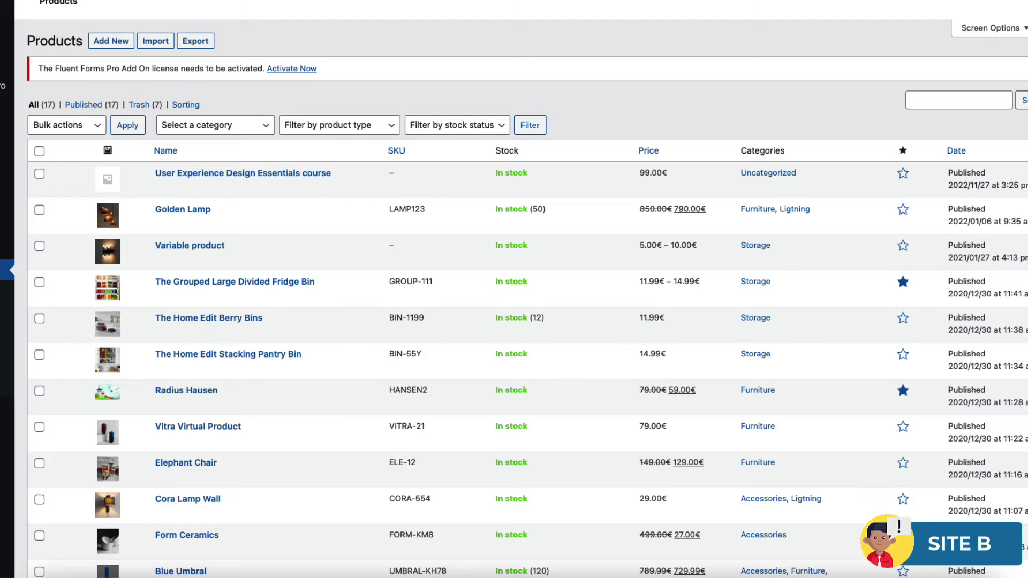
{"action": "key", "text": "super+r"}
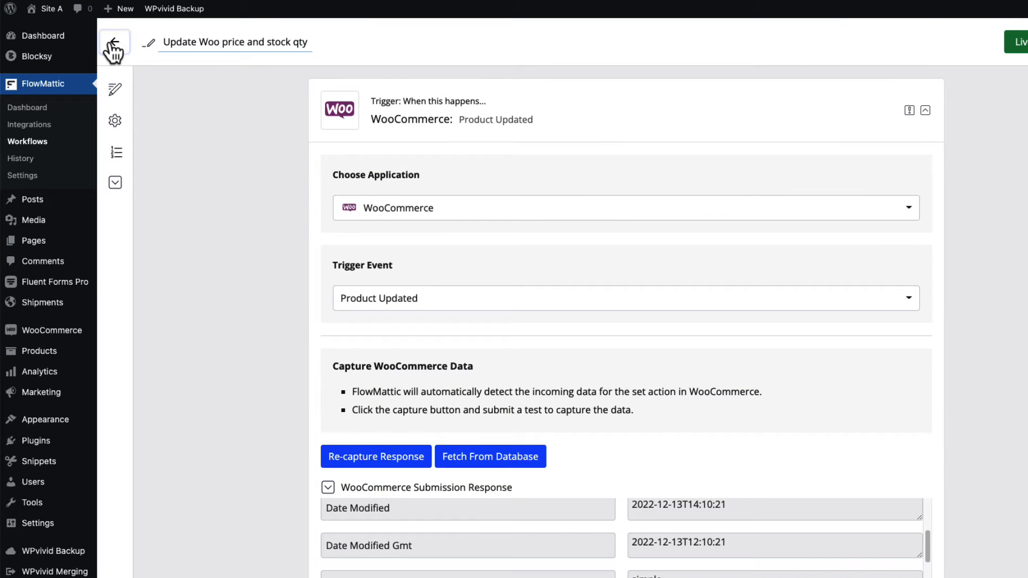
Step: Open Site A's "Create 10% coupon and send by email" workflow and examine its New Order Created trigger and product selection
{"action": "left_click", "coordinate": [113, 44]}
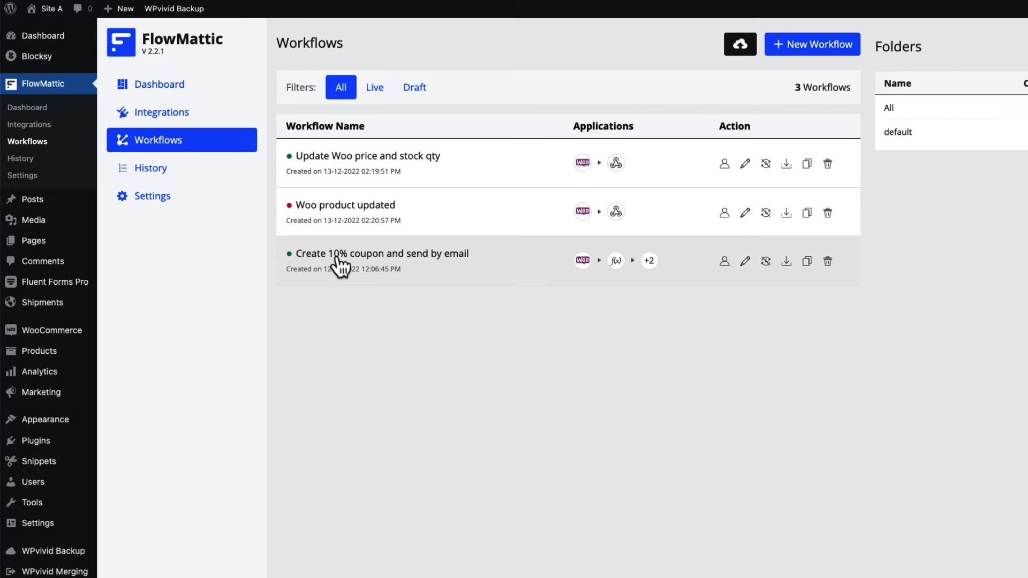
{"action": "left_click", "coordinate": [745, 262]}
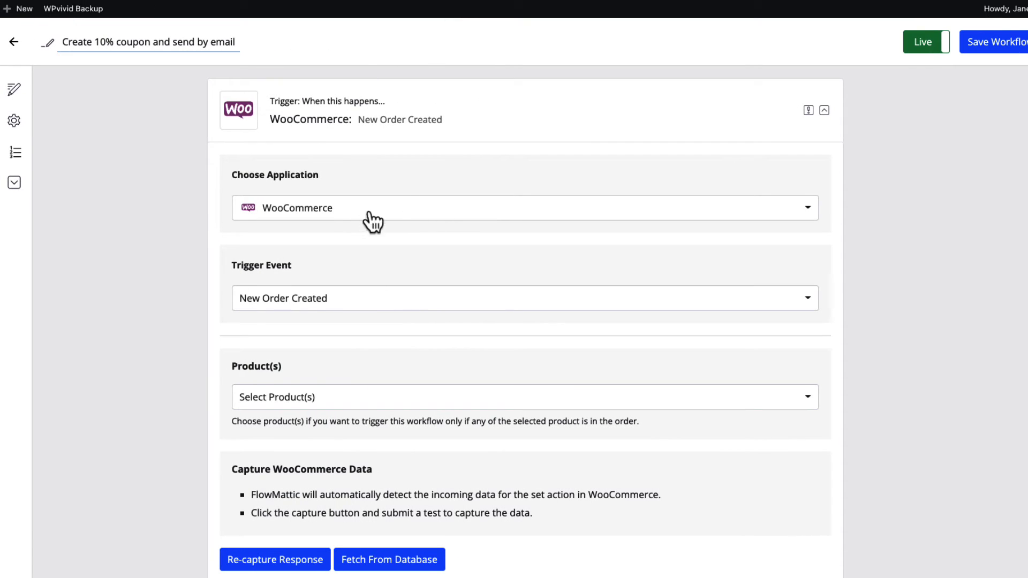
{"action": "scroll", "coordinate": [327, 222], "scroll_direction": "down", "scroll_amount": 2}
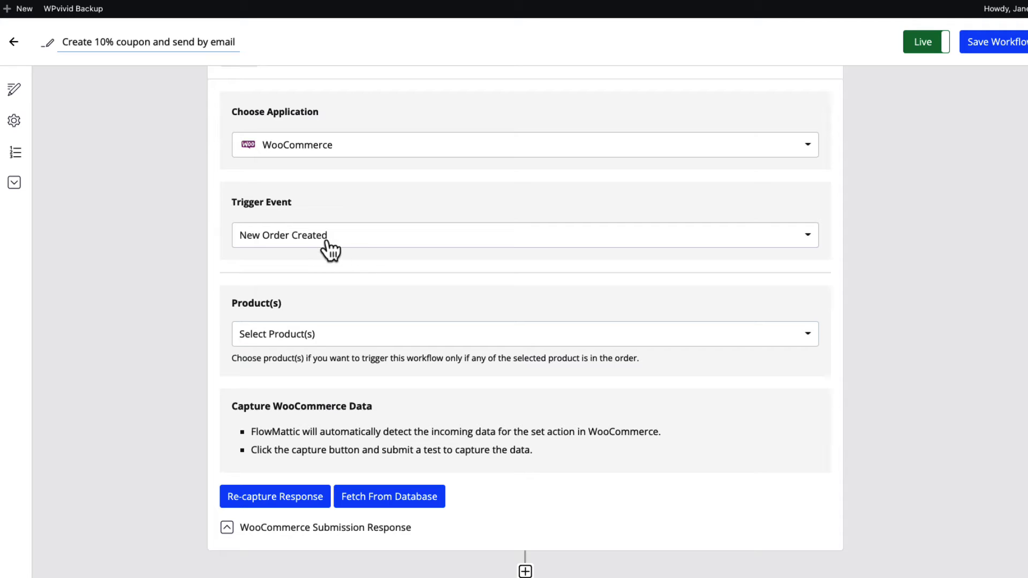
{"action": "scroll", "coordinate": [329, 249], "scroll_direction": "down", "scroll_amount": 3}
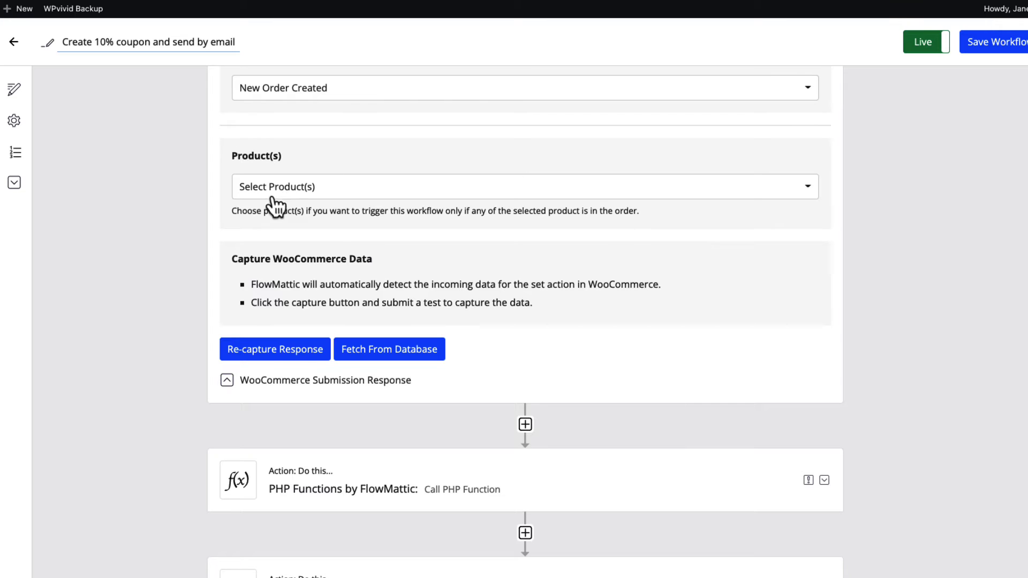
{"action": "left_click", "coordinate": [295, 191]}
{"action": "left_click", "coordinate": [643, 155]}
{"action": "scroll", "coordinate": [529, 216], "scroll_direction": "down", "scroll_amount": 1}
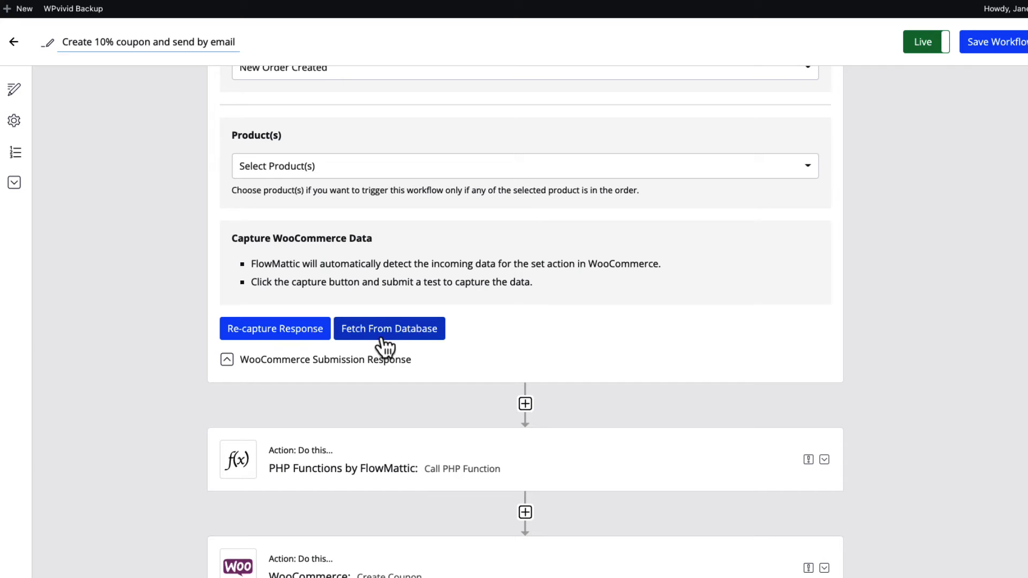
Step: Expand the coupon workflow's PHP Functions action and examine its function name and parameters
{"action": "scroll", "coordinate": [390, 343], "scroll_direction": "down", "scroll_amount": 5}
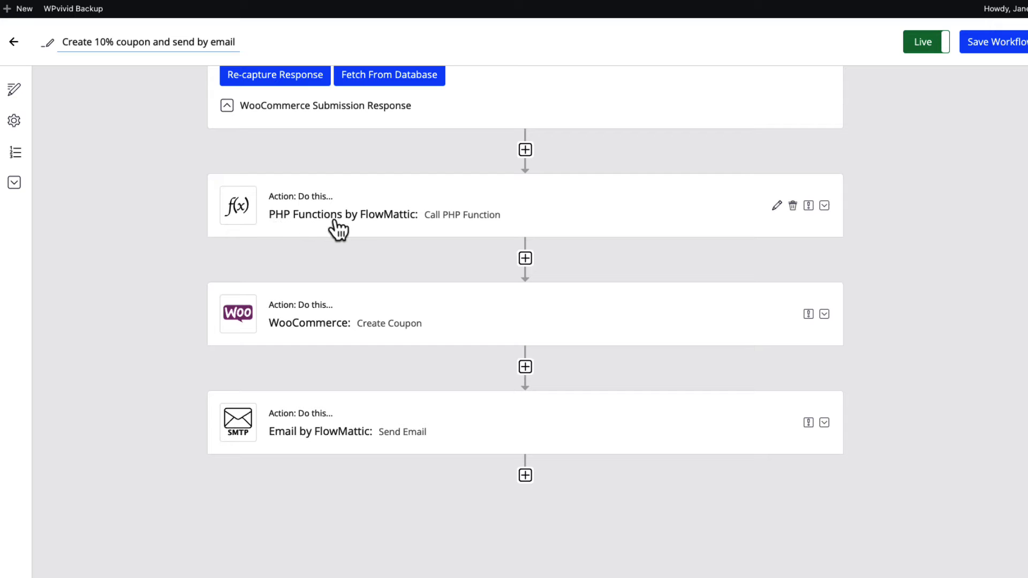
{"action": "left_click", "coordinate": [824, 207]}
{"action": "scroll", "coordinate": [640, 227], "scroll_direction": "down", "scroll_amount": 3}
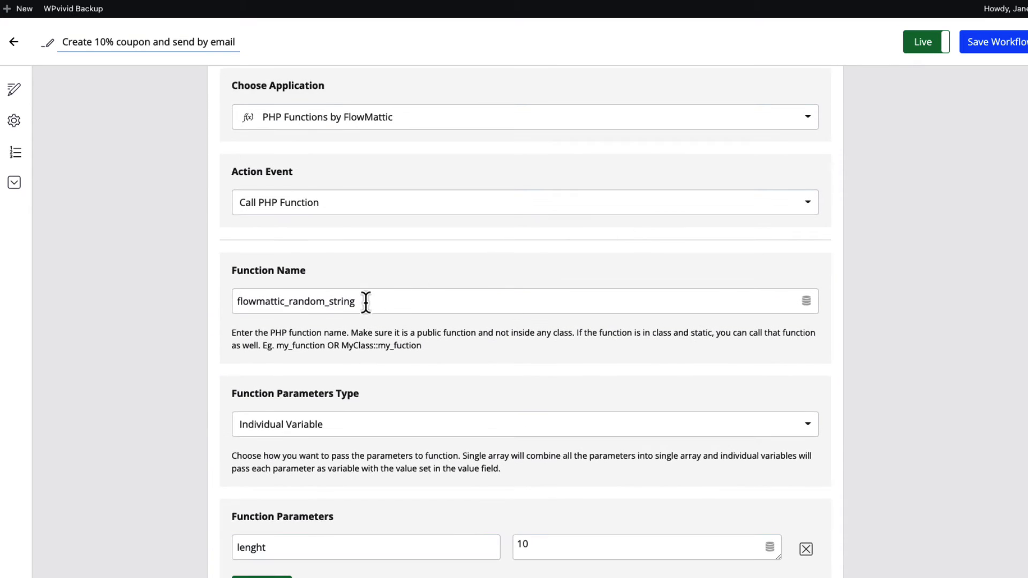
Step: Review the PHP Functions action's function name, parameters type, and the lenght parameter with its value
{"action": "left_click_drag", "start_coordinate": [364, 301], "coordinate": [257, 302]}
{"action": "left_click", "coordinate": [160, 284]}
{"action": "left_click_drag", "start_coordinate": [360, 301], "coordinate": [137, 284]}
{"action": "left_click", "coordinate": [137, 284]}
{"action": "scroll", "coordinate": [317, 304], "scroll_direction": "down", "scroll_amount": 3}
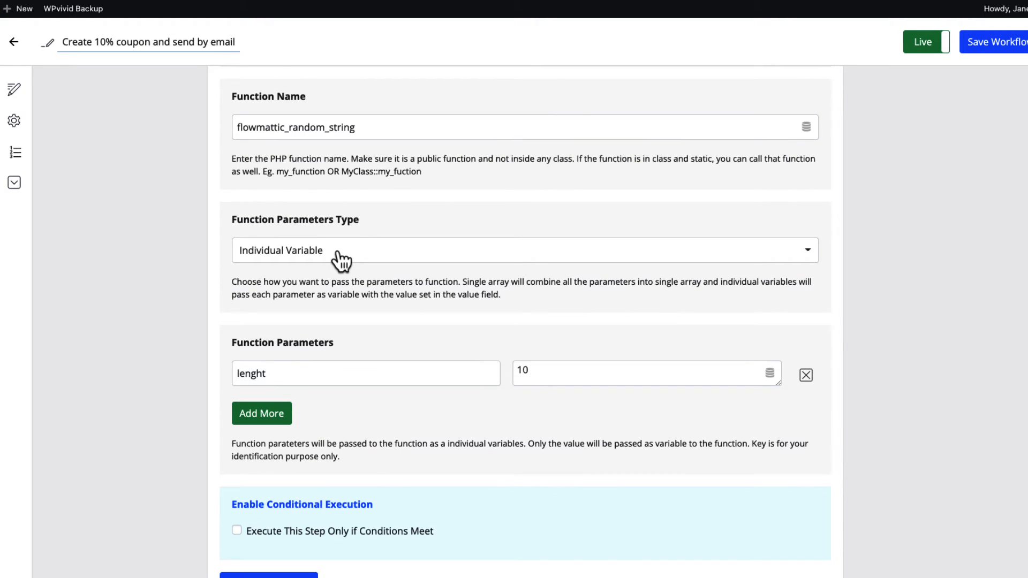
{"action": "scroll", "coordinate": [202, 379], "scroll_direction": "down", "scroll_amount": 1}
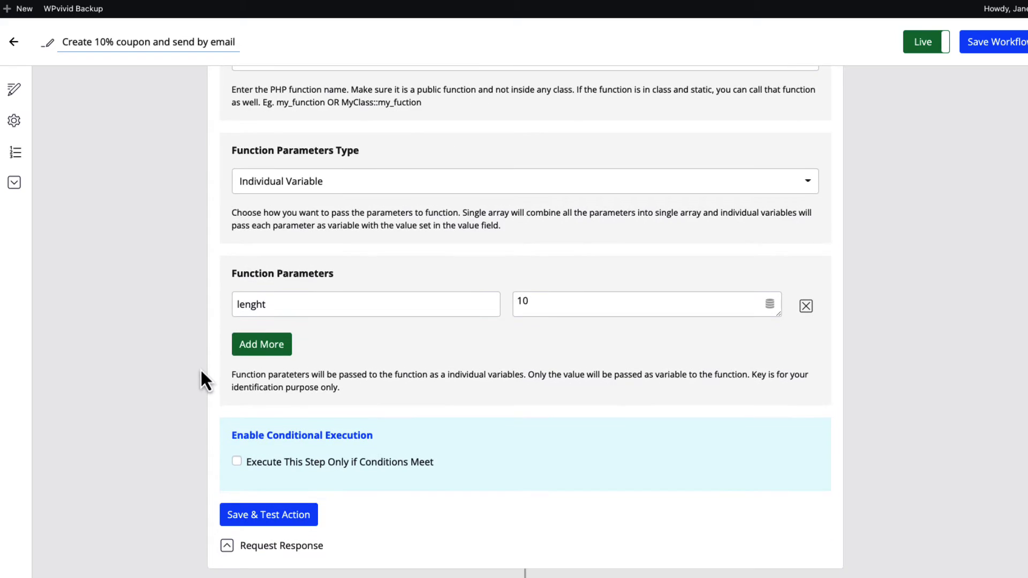
{"action": "left_click", "coordinate": [281, 306]}
{"action": "left_click_drag", "start_coordinate": [285, 305], "coordinate": [238, 305]}
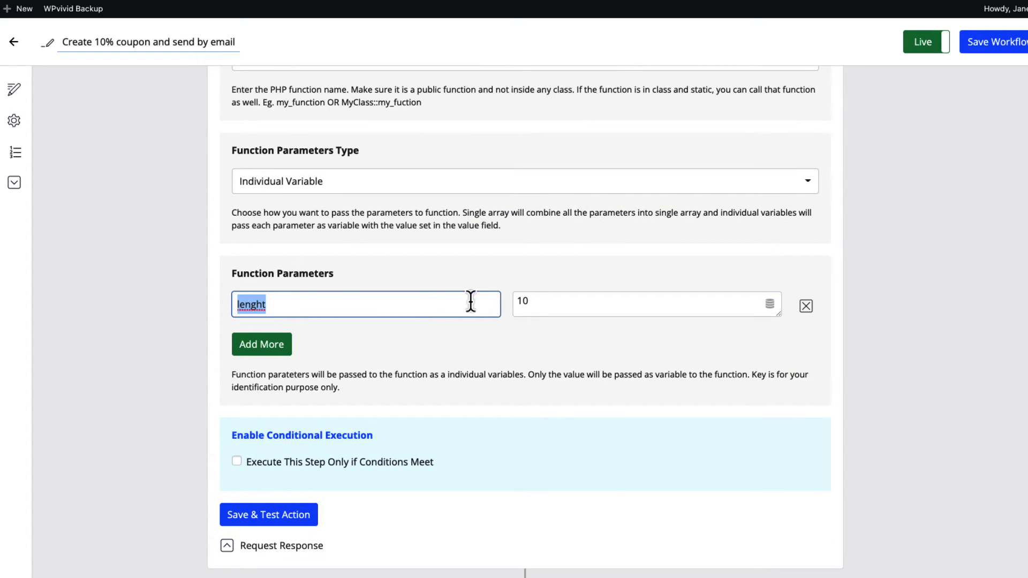
{"action": "left_click_drag", "start_coordinate": [533, 305], "coordinate": [509, 304]}
{"action": "left_click", "coordinate": [930, 280]}
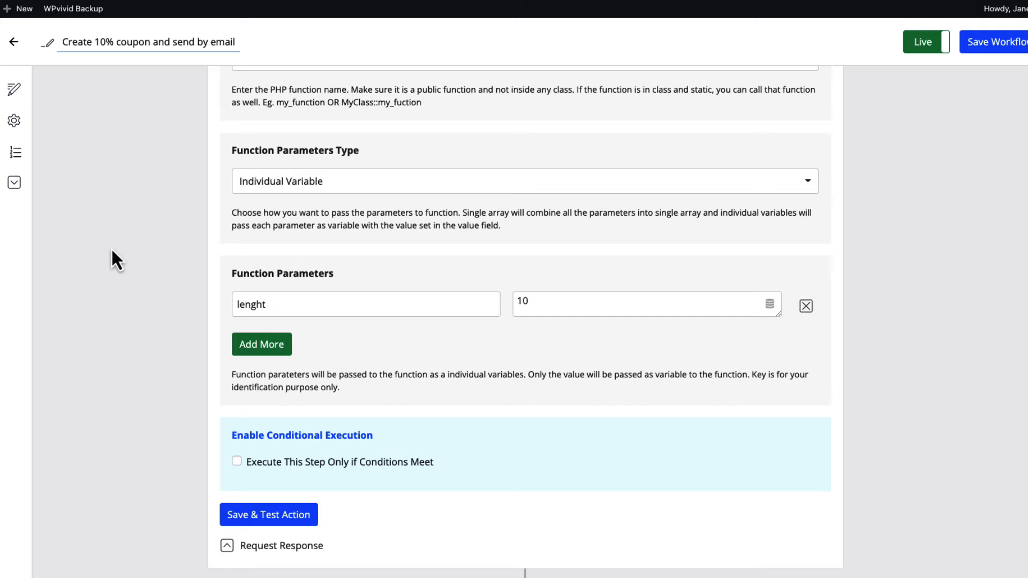
Step: Expand the WooCommerce Create Coupon action and remap its coupon code to the PHP Functions response
{"action": "scroll", "coordinate": [111, 248], "scroll_direction": "down", "scroll_amount": 5}
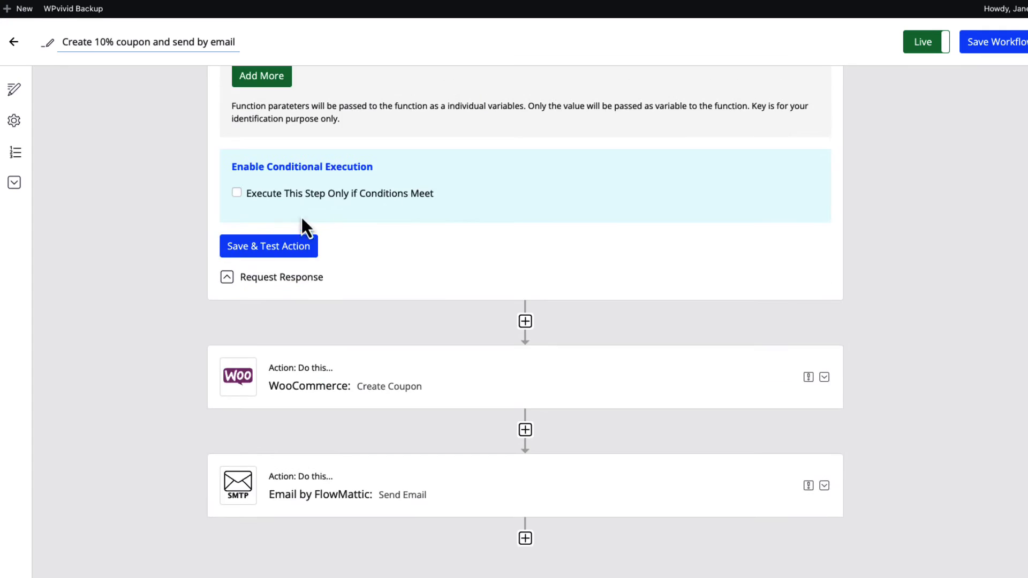
{"action": "scroll", "coordinate": [639, 242], "scroll_direction": "down", "scroll_amount": 2}
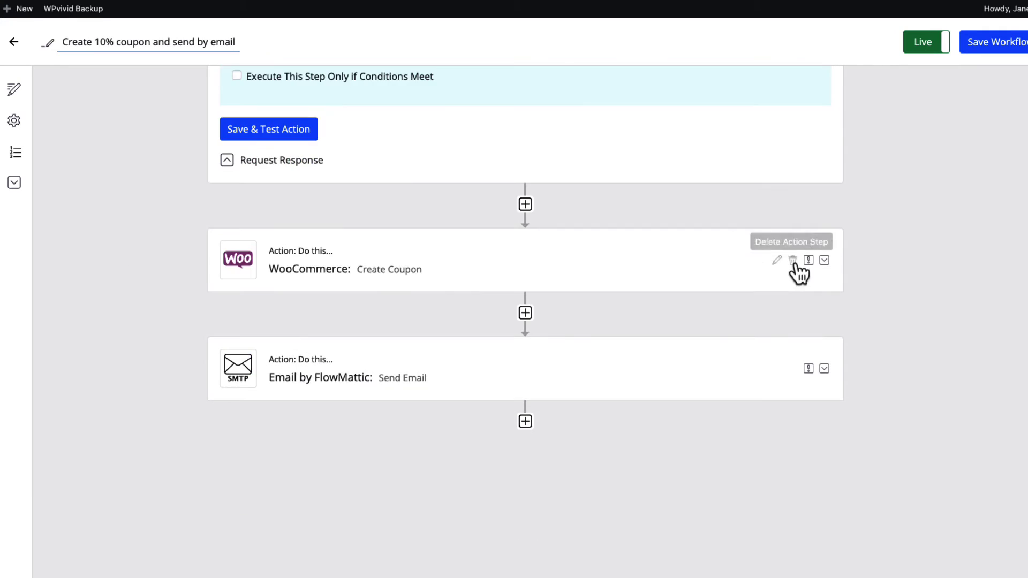
{"action": "left_click", "coordinate": [826, 262]}
{"action": "scroll", "coordinate": [482, 204], "scroll_direction": "down", "scroll_amount": 3}
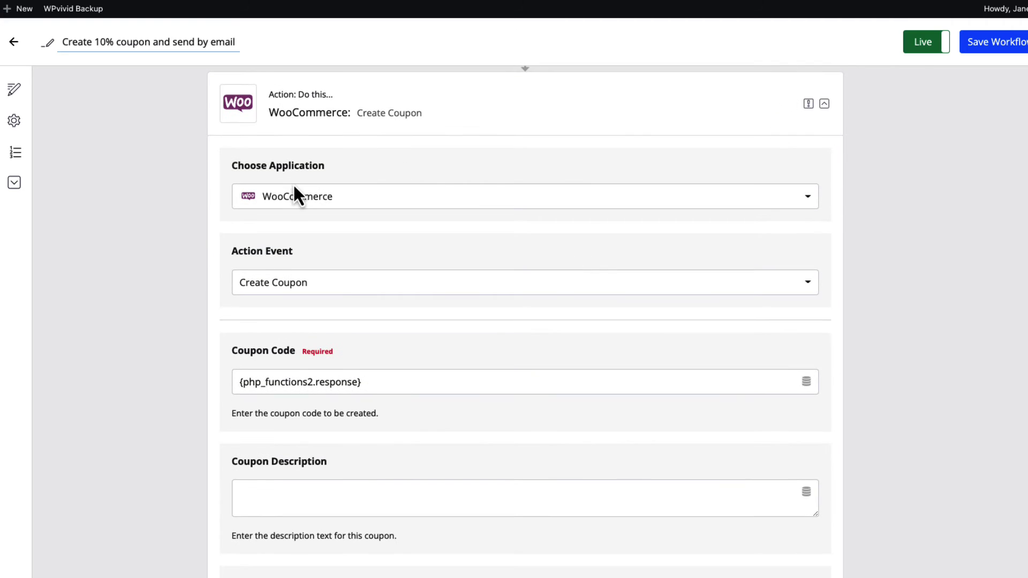
{"action": "scroll", "coordinate": [295, 203], "scroll_direction": "down", "scroll_amount": 2}
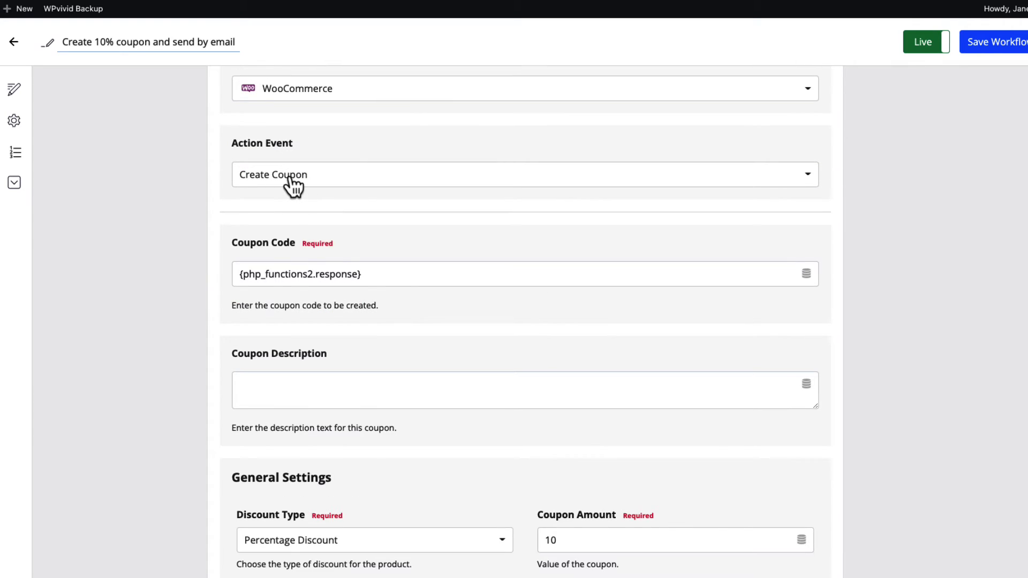
{"action": "scroll", "coordinate": [292, 186], "scroll_direction": "down", "scroll_amount": 2}
{"action": "triple_click", "coordinate": [291, 202]}
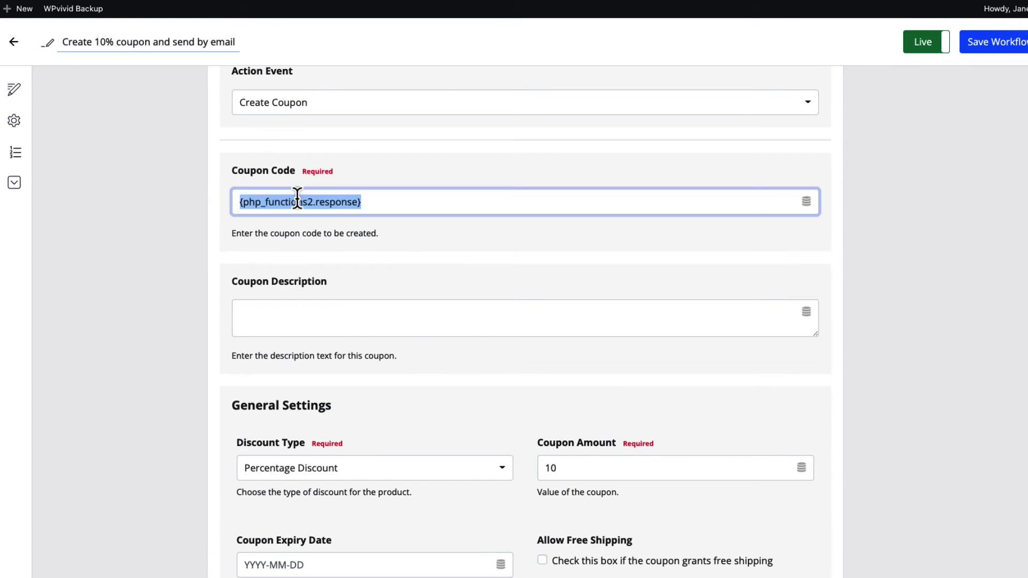
{"action": "key", "text": "BackSpace"}
{"action": "left_click", "coordinate": [276, 205]}
{"action": "left_click", "coordinate": [277, 312]}
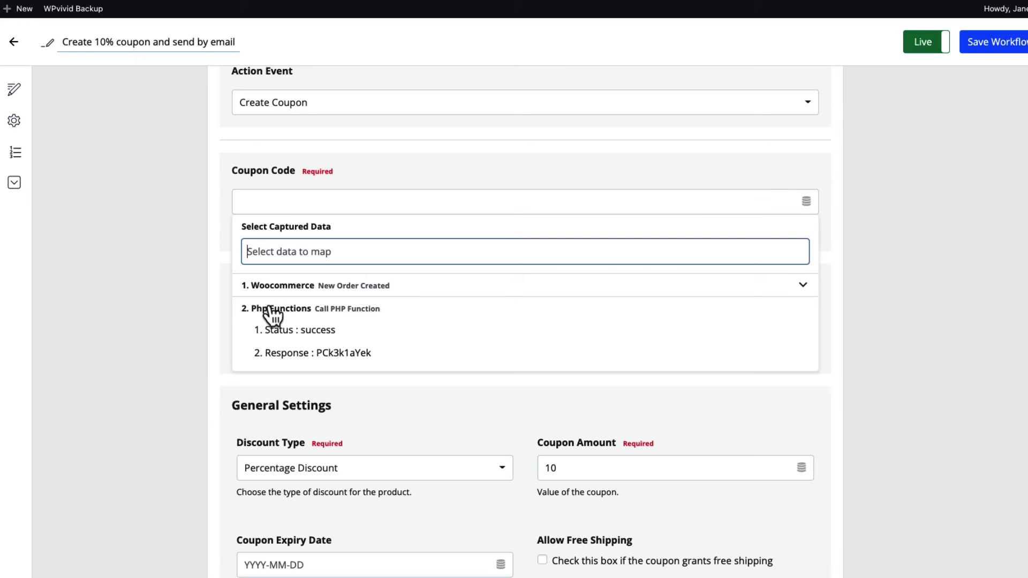
{"action": "left_click", "coordinate": [285, 355]}
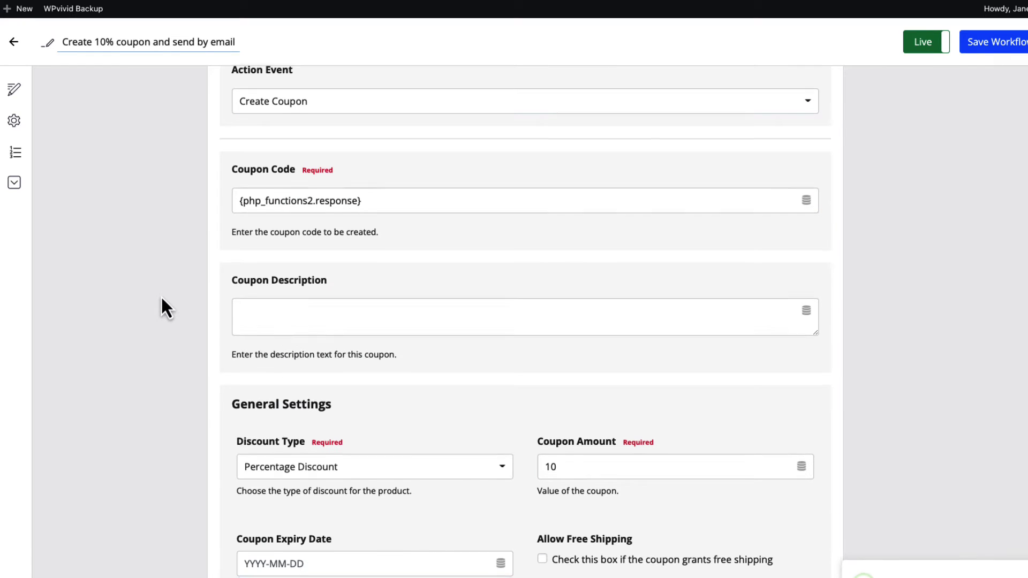
Step: Examine the Create Coupon action's discount type, coupon amount, usage restrictions and usage limits
{"action": "scroll", "coordinate": [162, 295], "scroll_direction": "down", "scroll_amount": 3}
{"action": "scroll", "coordinate": [162, 294], "scroll_direction": "down", "scroll_amount": 3}
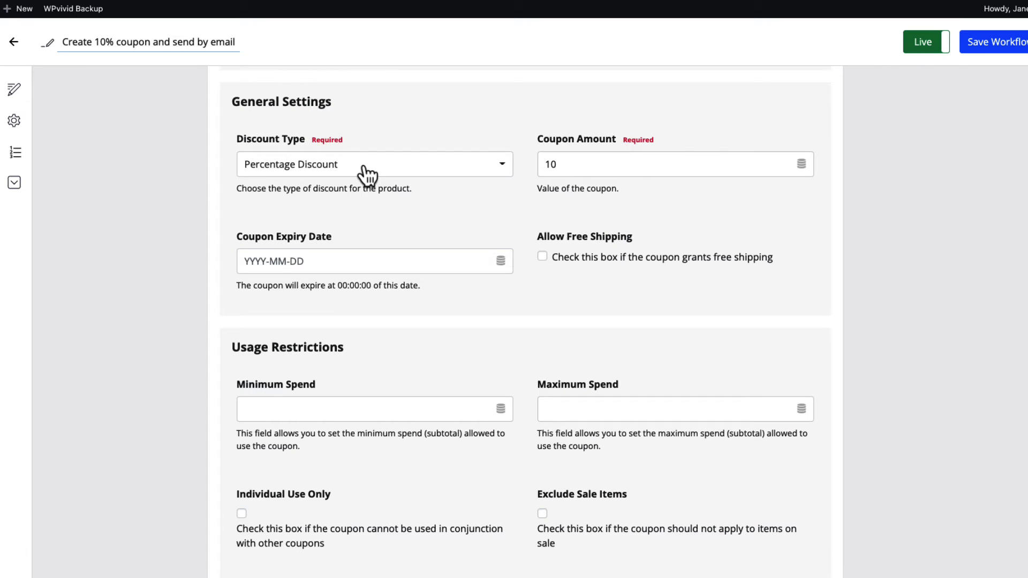
{"action": "left_click", "coordinate": [561, 165]}
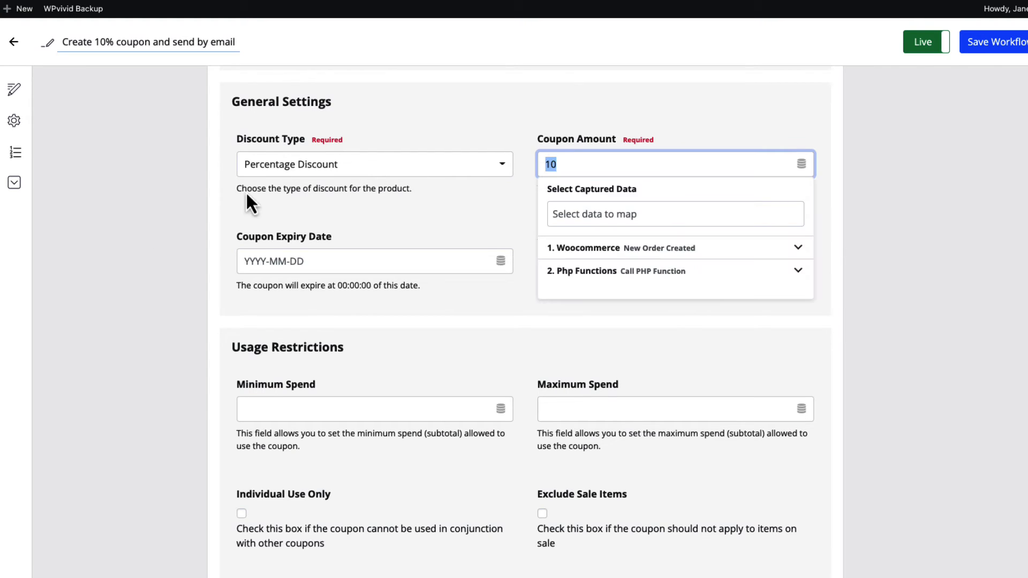
{"action": "left_click", "coordinate": [101, 216]}
{"action": "scroll", "coordinate": [321, 266], "scroll_direction": "down", "scroll_amount": 3}
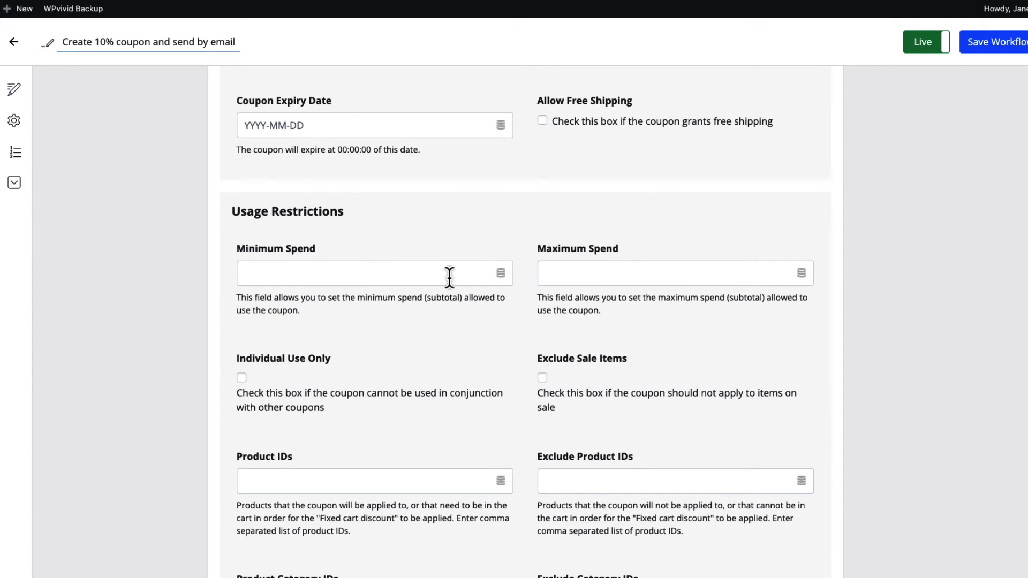
{"action": "scroll", "coordinate": [449, 277], "scroll_direction": "down", "scroll_amount": 3}
{"action": "scroll", "coordinate": [448, 277], "scroll_direction": "down", "scroll_amount": 8}
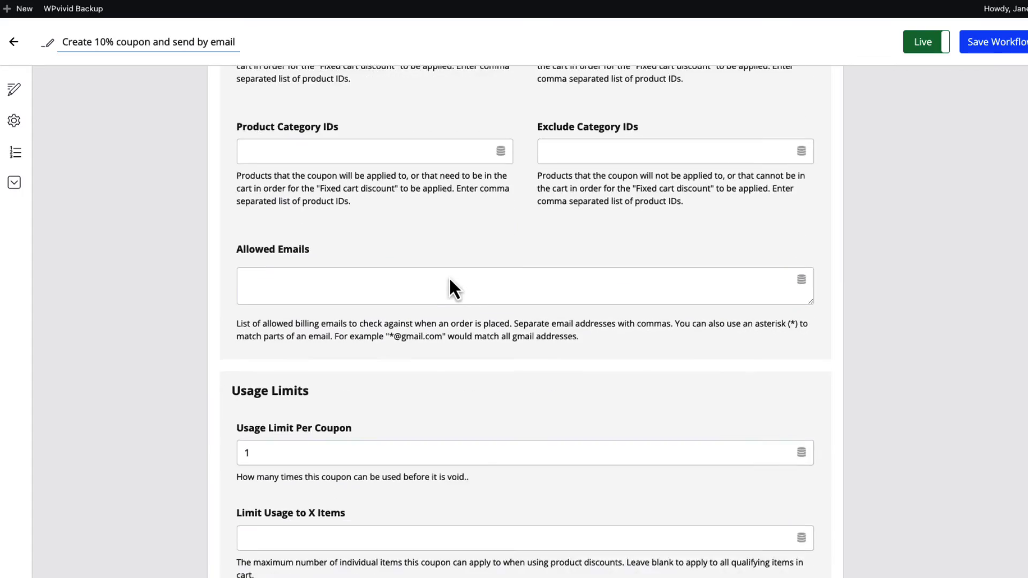
{"action": "left_click", "coordinate": [255, 310]}
{"action": "left_click", "coordinate": [183, 295]}
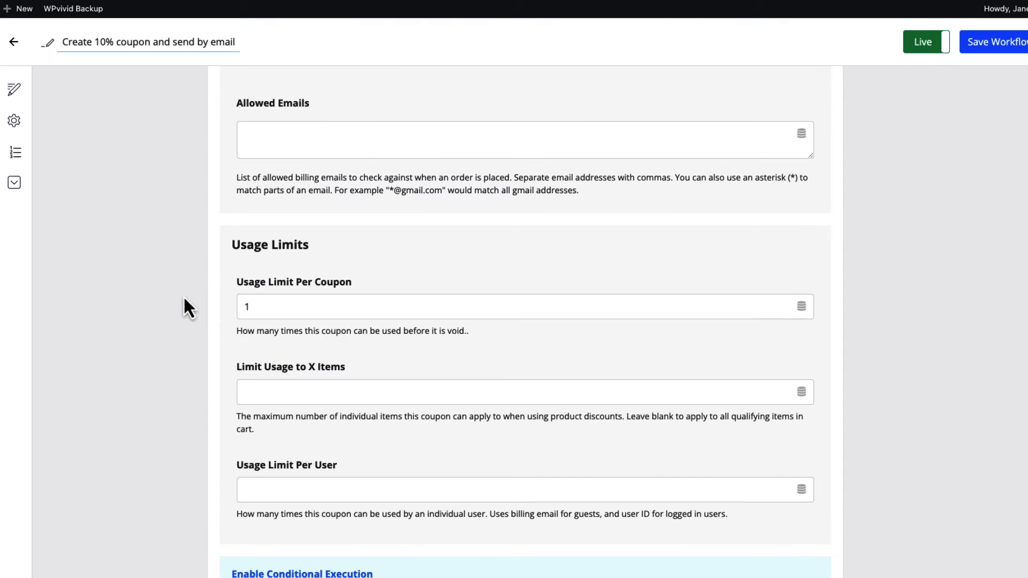
{"action": "scroll", "coordinate": [159, 293], "scroll_direction": "down", "scroll_amount": 1}
{"action": "scroll", "coordinate": [158, 294], "scroll_direction": "down", "scroll_amount": 5}
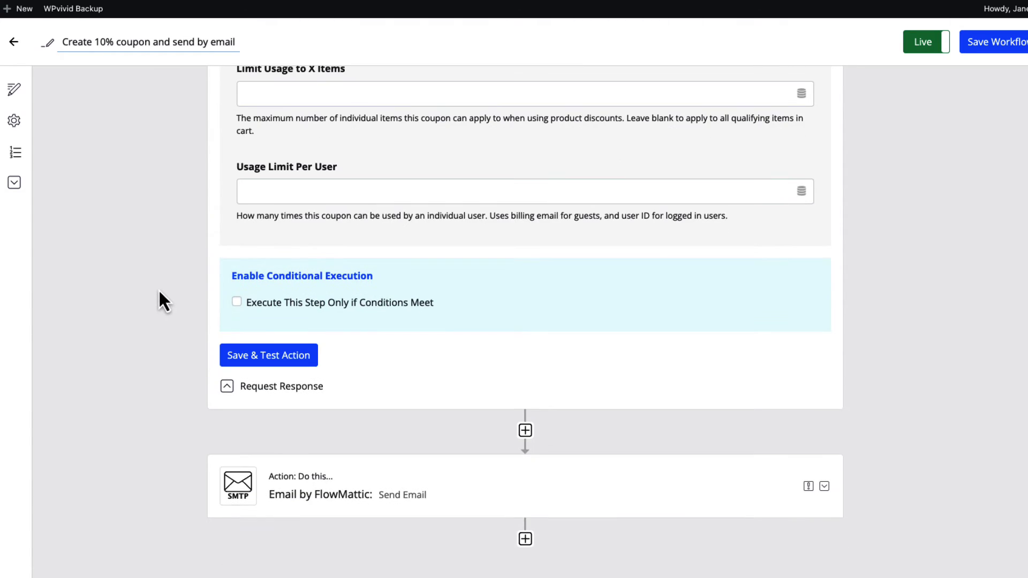
Step: Expand the Email by FlowMattic Send Email action and look through its email provider options
{"action": "scroll", "coordinate": [546, 343], "scroll_direction": "down", "scroll_amount": 2}
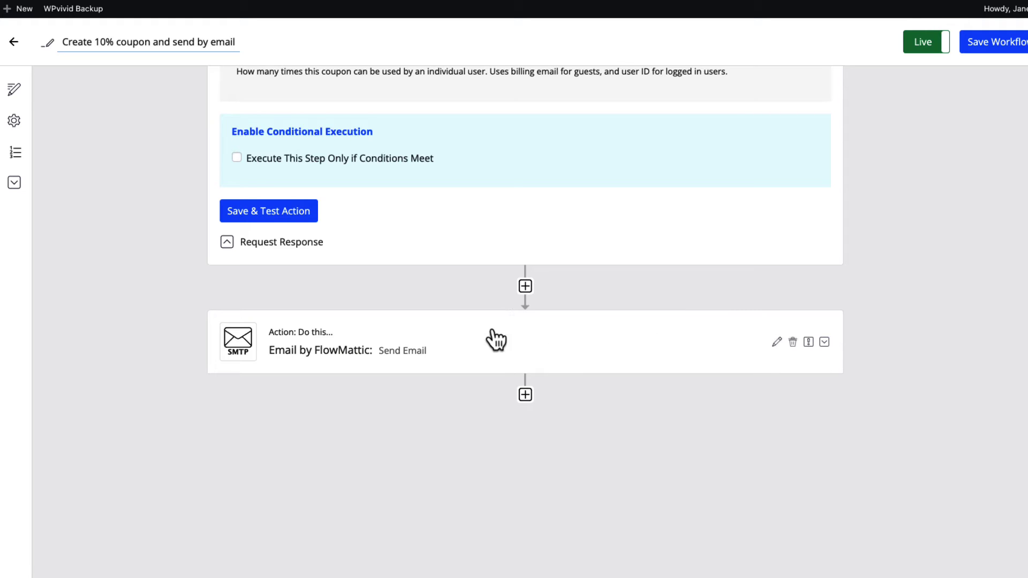
{"action": "left_click", "coordinate": [824, 341]}
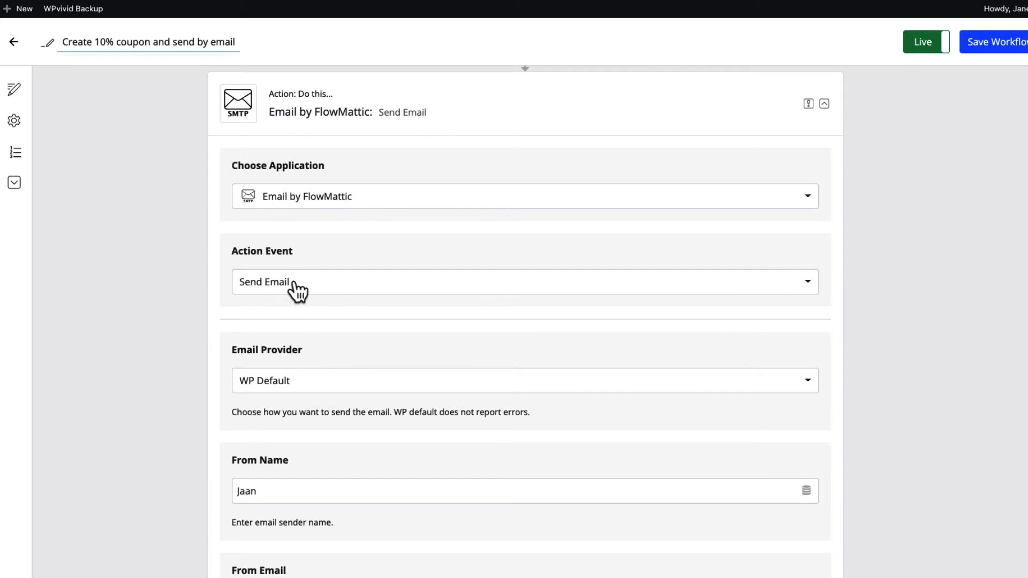
{"action": "scroll", "coordinate": [297, 290], "scroll_direction": "down", "scroll_amount": 4}
{"action": "left_click", "coordinate": [326, 142]}
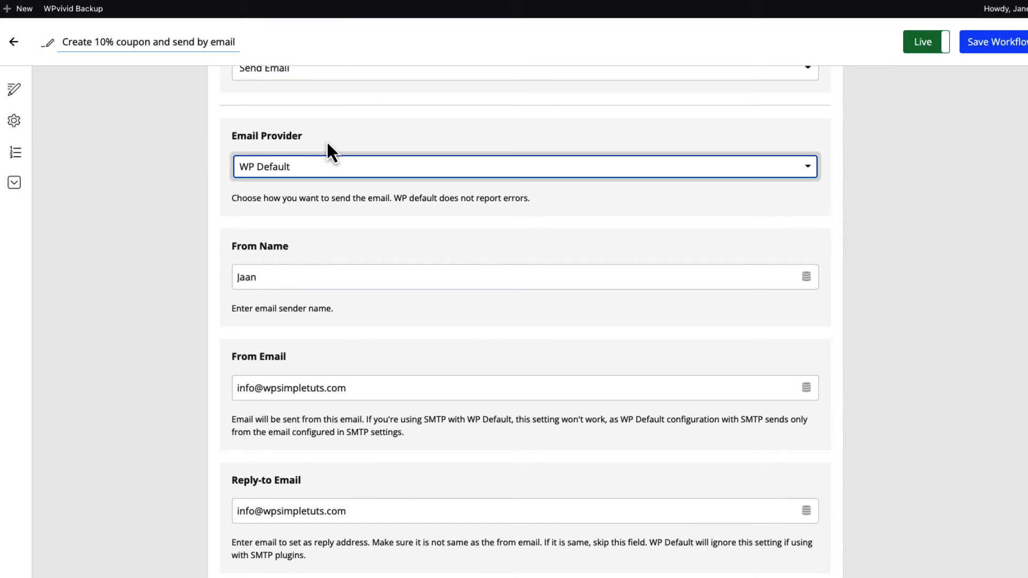
{"action": "left_click", "coordinate": [298, 171]}
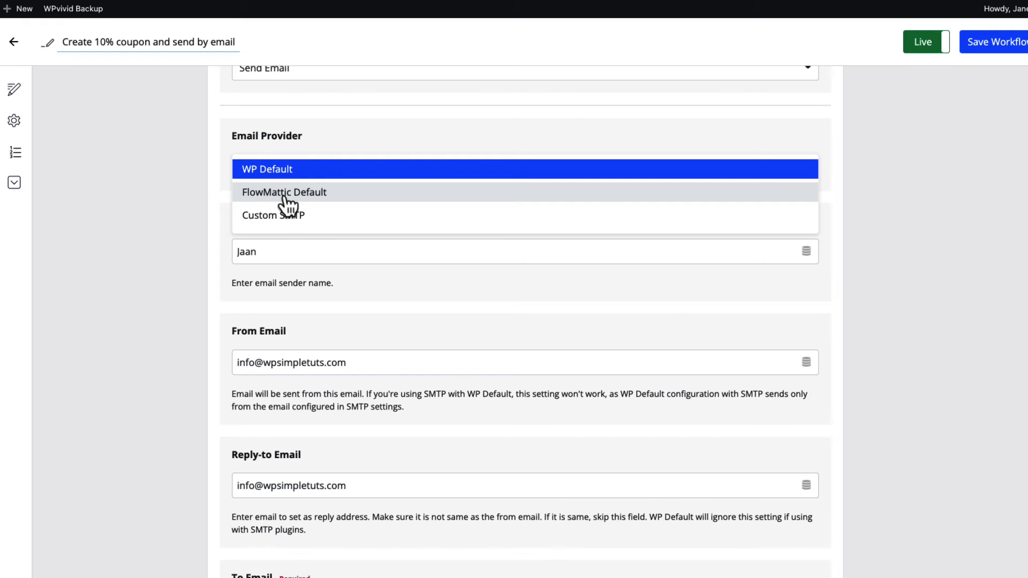
{"action": "left_click", "coordinate": [148, 199]}
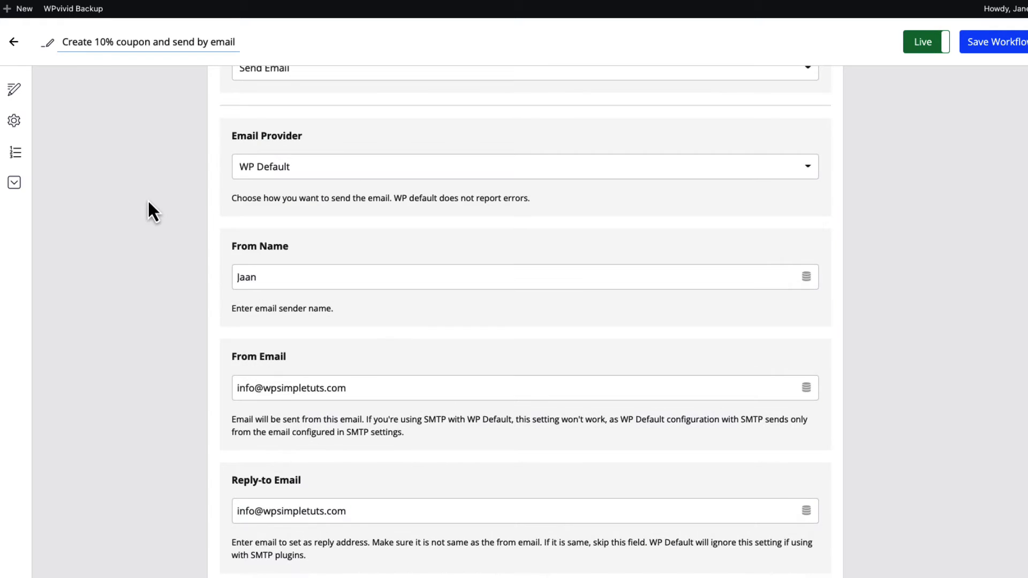
Step: Review the Send Email action's sender name, from email and reply-to email fields
{"action": "scroll", "coordinate": [267, 160], "scroll_direction": "down", "scroll_amount": 2}
{"action": "left_click_drag", "start_coordinate": [267, 157], "coordinate": [228, 159]}
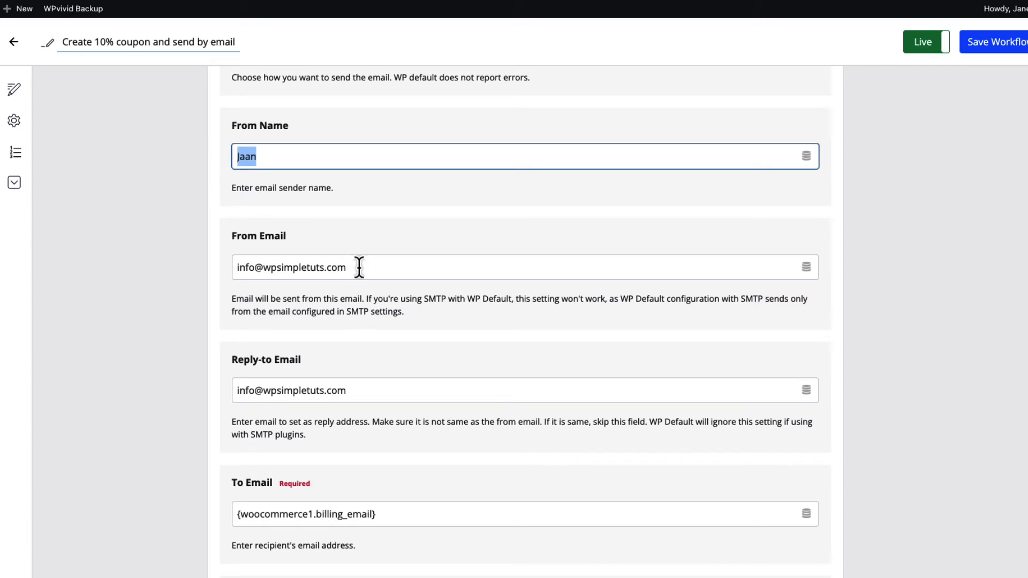
{"action": "left_click_drag", "start_coordinate": [359, 267], "coordinate": [115, 260]}
{"action": "scroll", "coordinate": [118, 260], "scroll_direction": "down", "scroll_amount": 3}
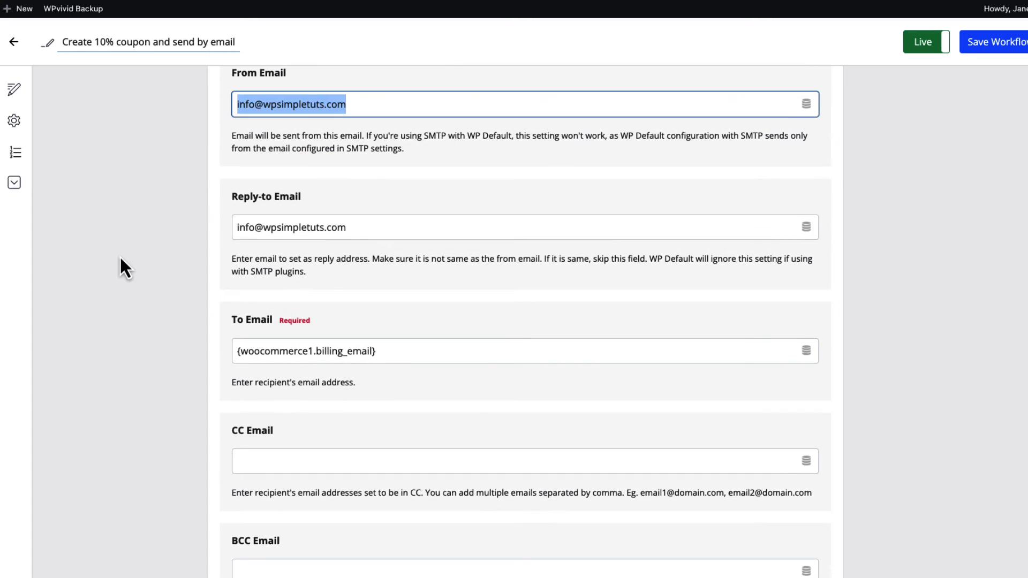
{"action": "scroll", "coordinate": [121, 256], "scroll_direction": "down", "scroll_amount": 1}
{"action": "left_click_drag", "start_coordinate": [367, 163], "coordinate": [226, 161]}
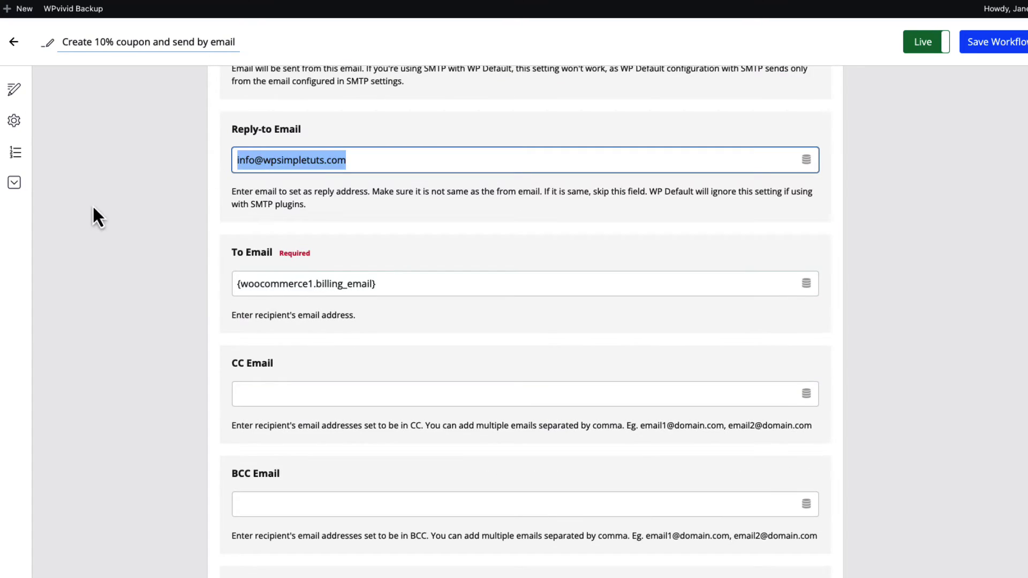
Step: Clear the Send Email action's To Email field and remap it to the WooCommerce order's Billing Email
{"action": "scroll", "coordinate": [102, 214], "scroll_direction": "down", "scroll_amount": 1}
{"action": "left_click_drag", "start_coordinate": [390, 207], "coordinate": [221, 204]}
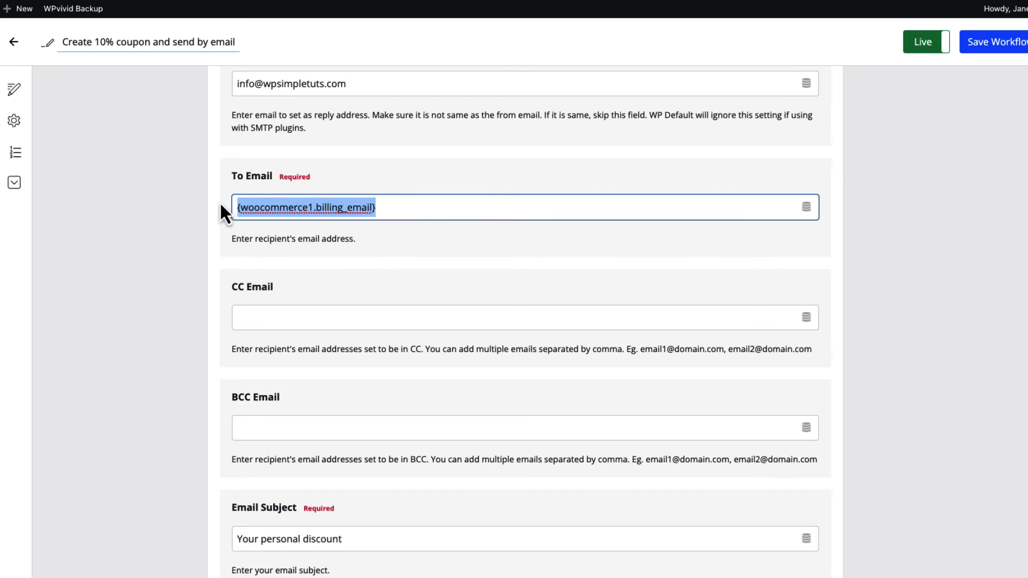
{"action": "key", "text": "BackSpace"}
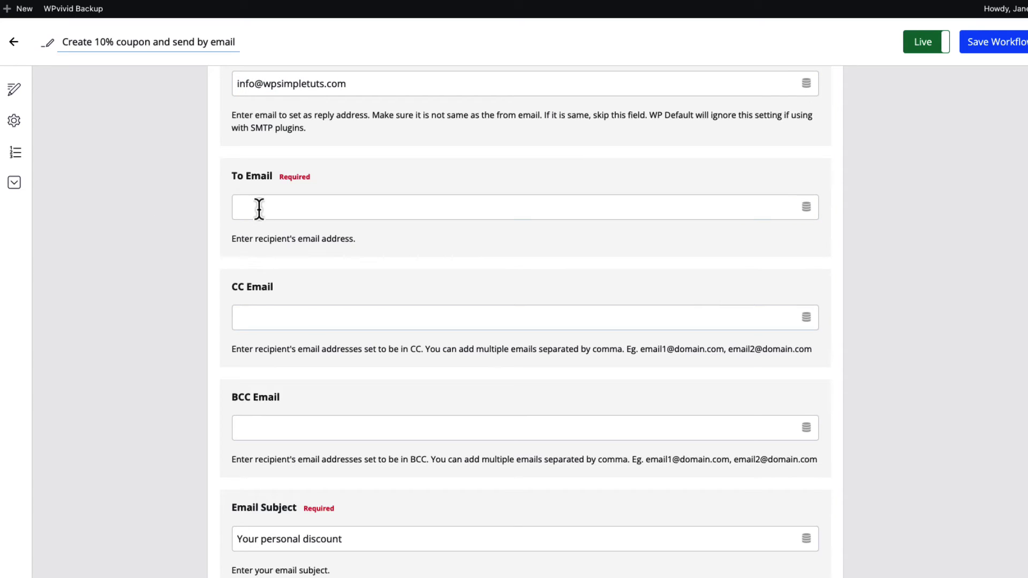
{"action": "left_click", "coordinate": [260, 208]}
{"action": "left_click", "coordinate": [297, 297]}
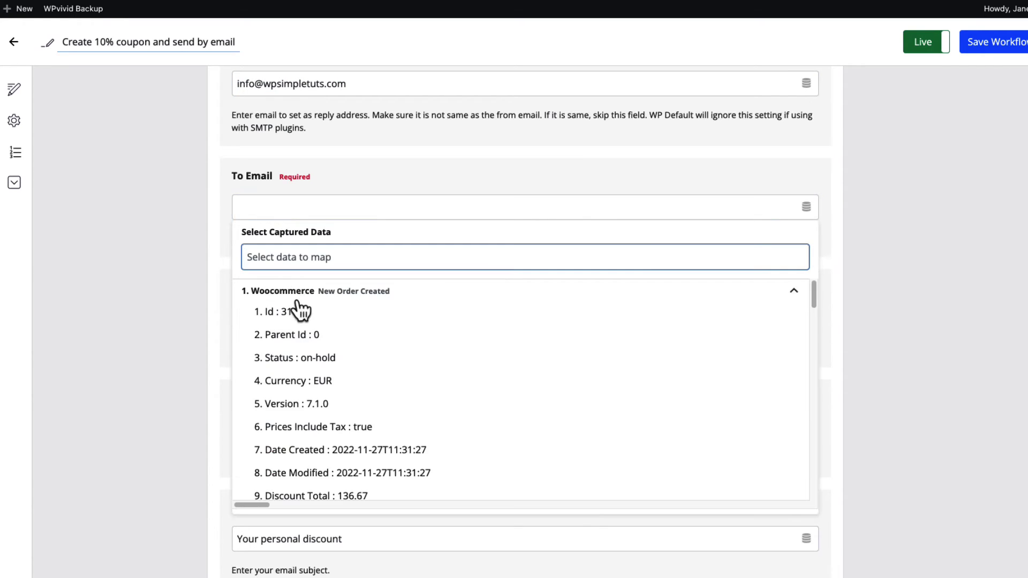
{"action": "scroll", "coordinate": [321, 375], "scroll_direction": "down", "scroll_amount": 9}
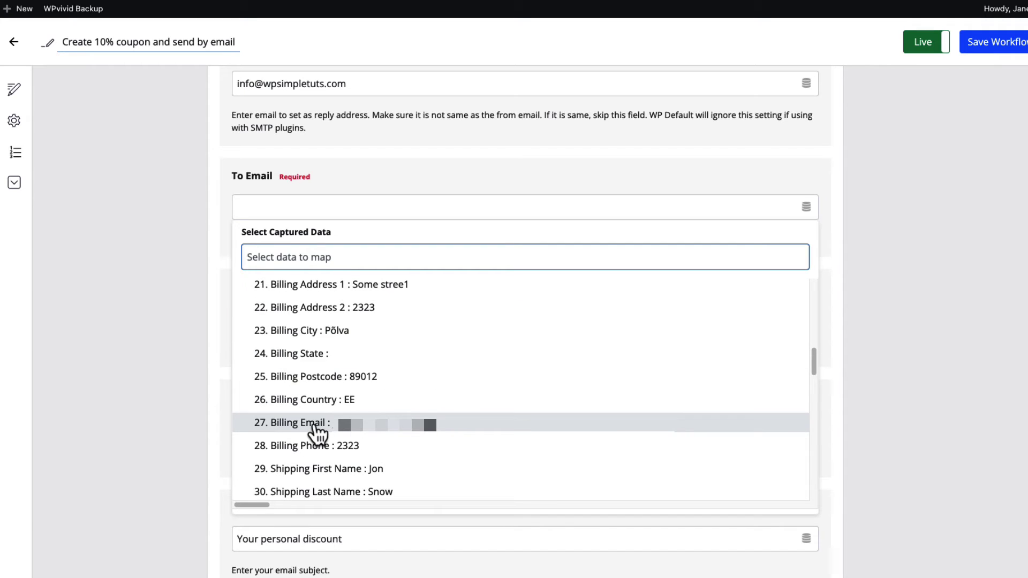
{"action": "left_click", "coordinate": [316, 424]}
Step: Review the Send Email action's CC Email, BCC Email and Email Subject fields
{"action": "scroll", "coordinate": [142, 280], "scroll_direction": "down", "scroll_amount": 2}
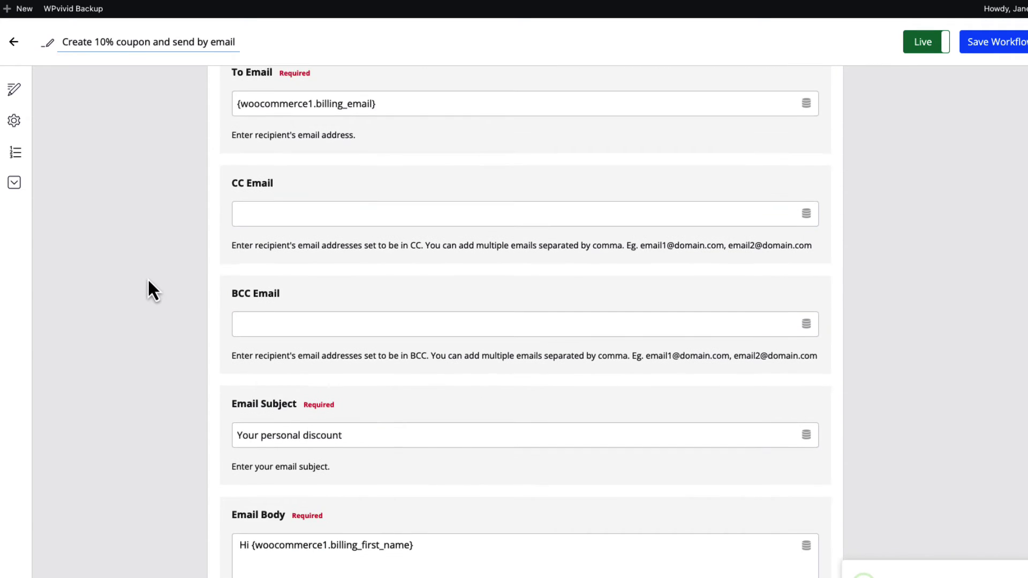
{"action": "scroll", "coordinate": [148, 279], "scroll_direction": "down", "scroll_amount": 3}
{"action": "left_click", "coordinate": [346, 248]}
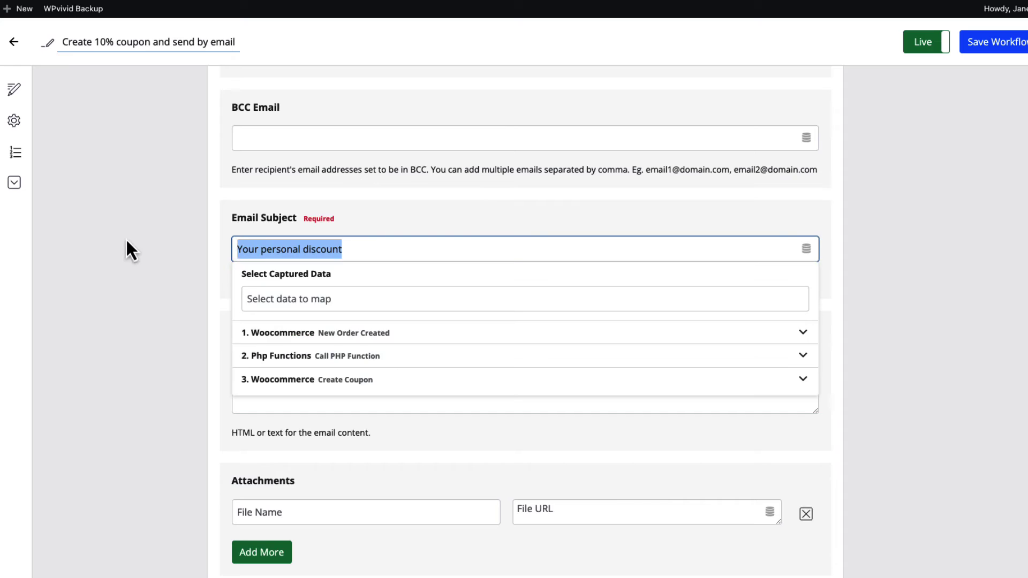
{"action": "left_click", "coordinate": [144, 237]}
{"action": "scroll", "coordinate": [154, 235], "scroll_direction": "down", "scroll_amount": 1}
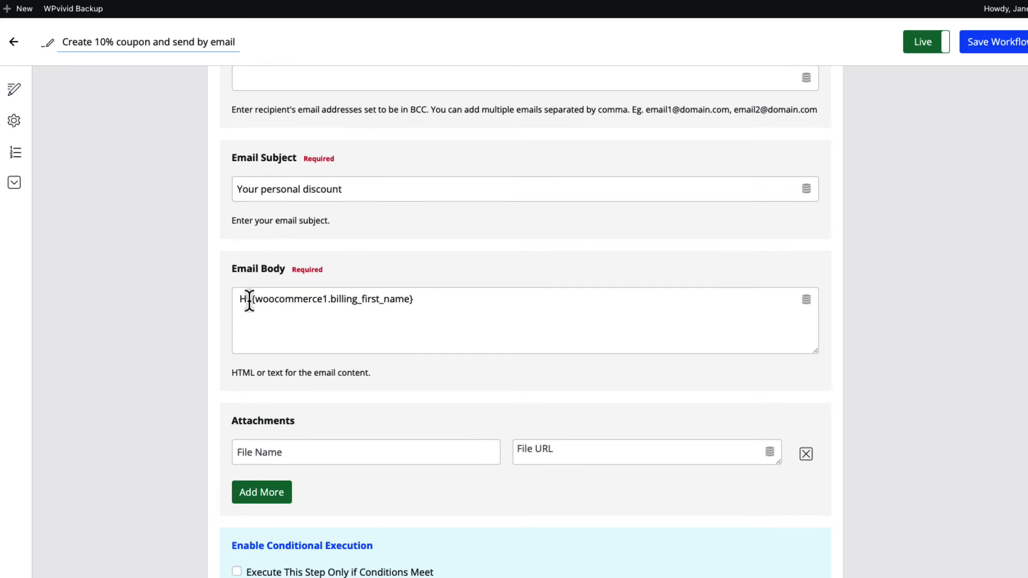
Step: Clear the Send Email action's Email Body and map the WooCommerce order's Billing First Name into it
{"action": "left_click", "coordinate": [252, 298]}
{"action": "left_click_drag", "start_coordinate": [426, 301], "coordinate": [257, 294]}
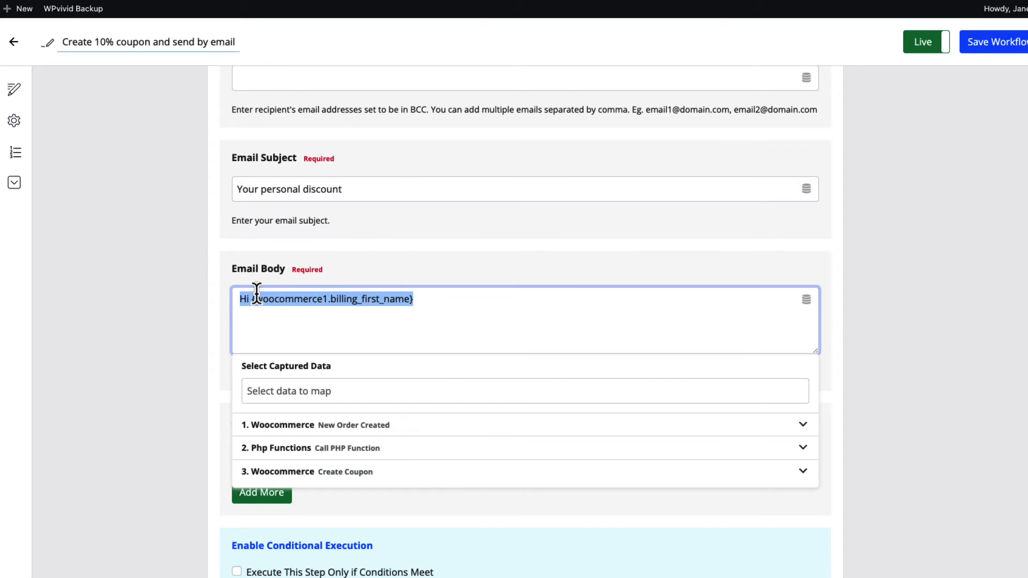
{"action": "key", "text": "BackSpace"}
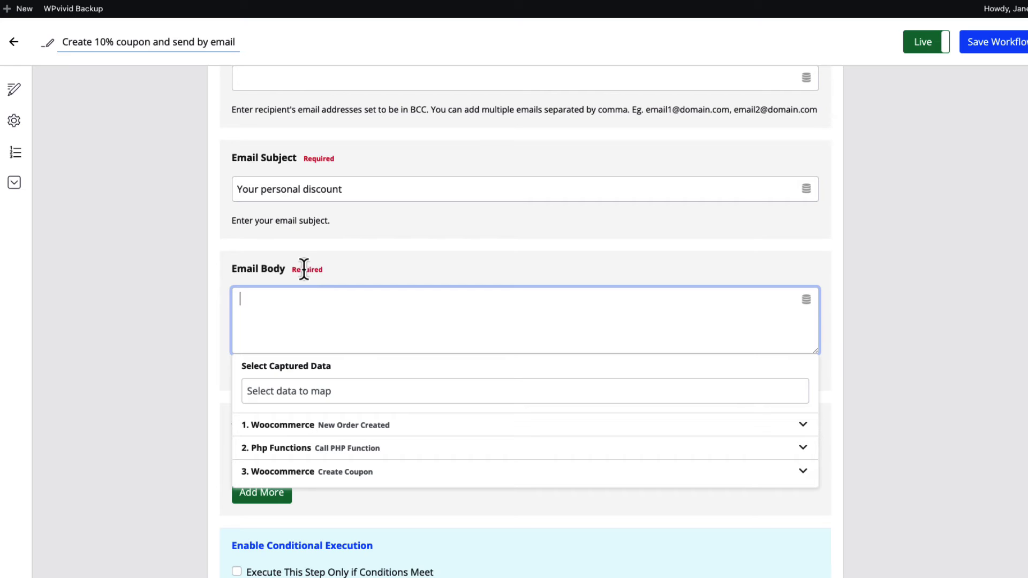
{"action": "left_click", "coordinate": [185, 321]}
{"action": "left_click", "coordinate": [310, 308]}
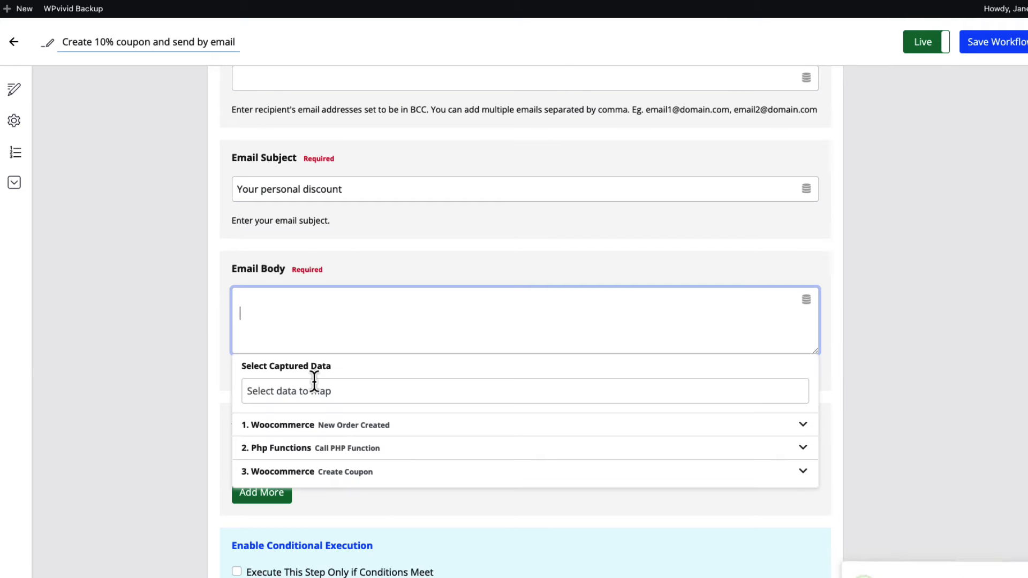
{"action": "left_click", "coordinate": [302, 387]}
{"action": "type", "text": "firs"}
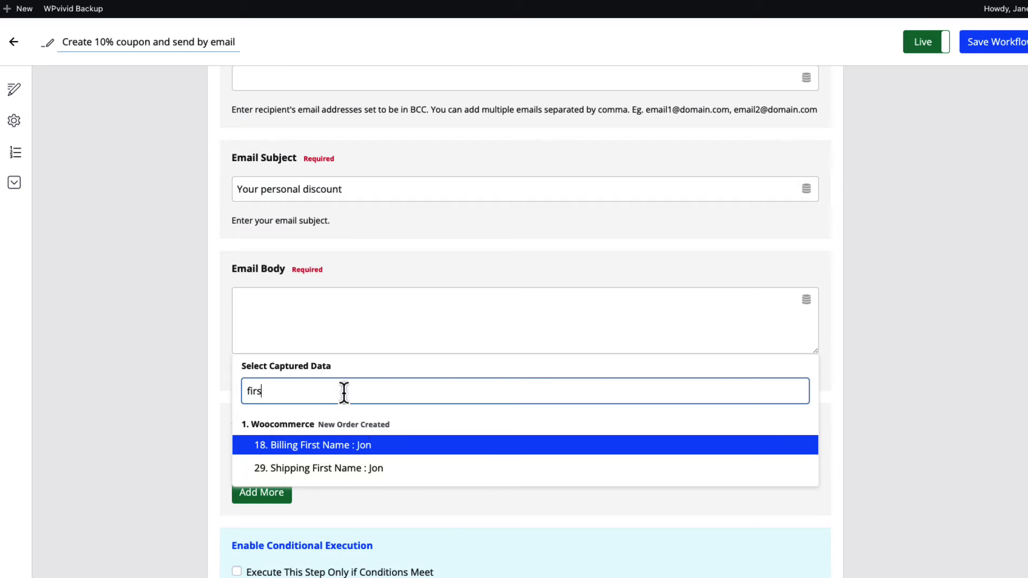
{"action": "left_click", "coordinate": [329, 449]}
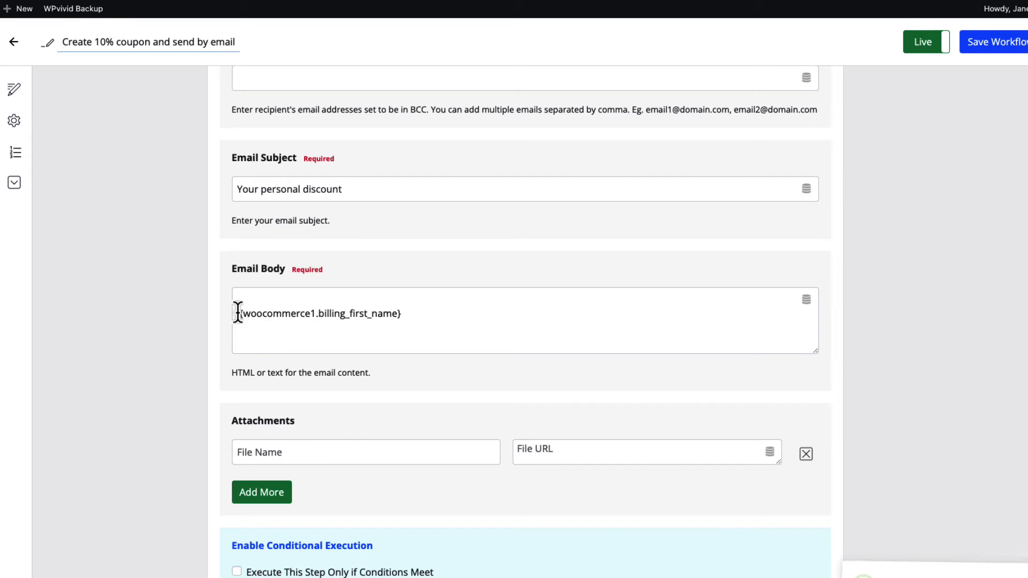
Step: Complete the Email Body with "Hi" before the mapped first name and "Here's your 10% discount coupon." two lines below
{"action": "left_click", "coordinate": [237, 313]}
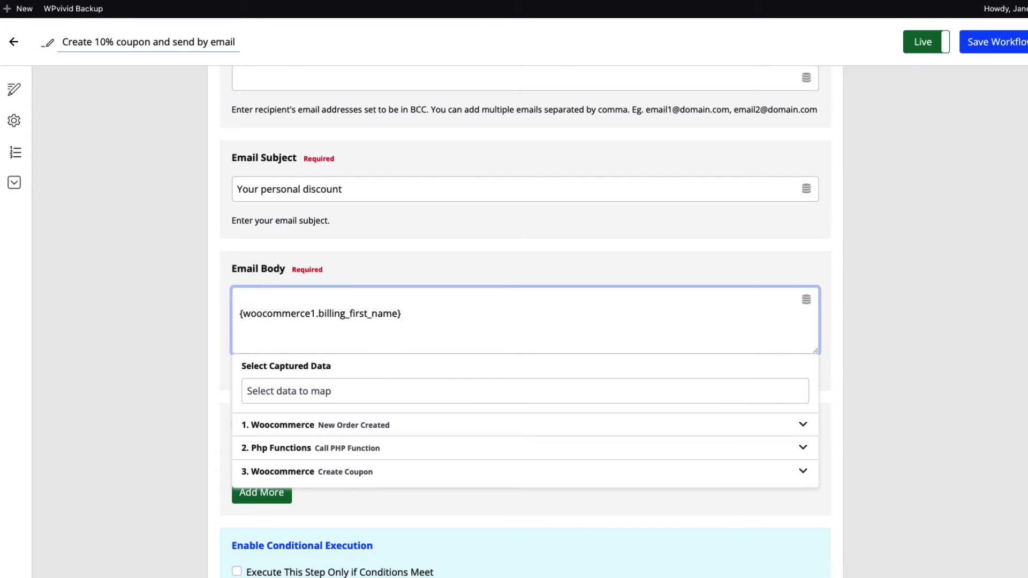
{"action": "type", "text": "Hi"}
{"action": "key", "text": "Return"}
{"action": "key", "text": "Return"}
{"action": "type", "text": "Here's"}
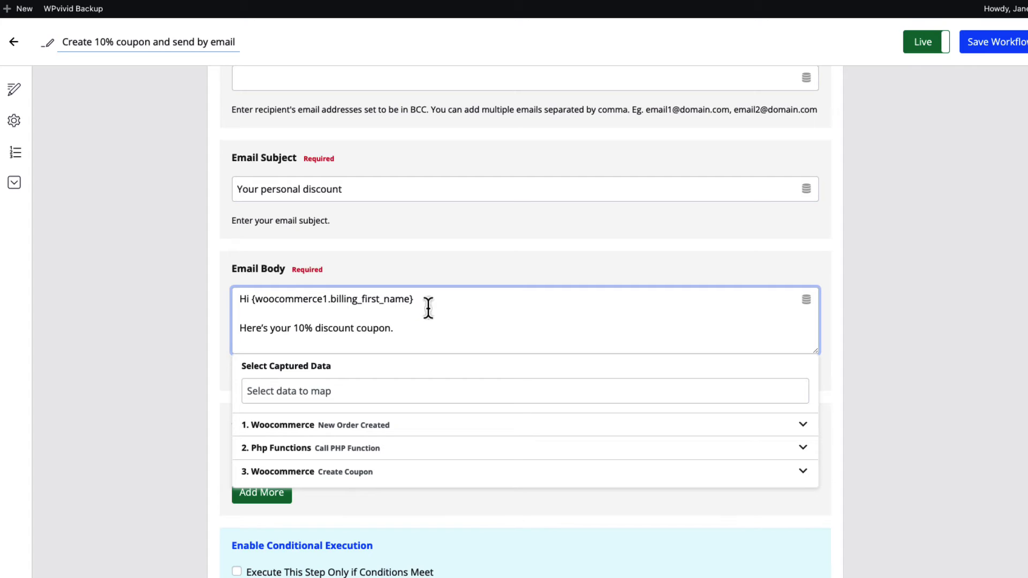
Step: Map the Create Coupon action's Coupon Code into the Email Body, placed after the discount coupon sentence
{"action": "left_click", "coordinate": [325, 479]}
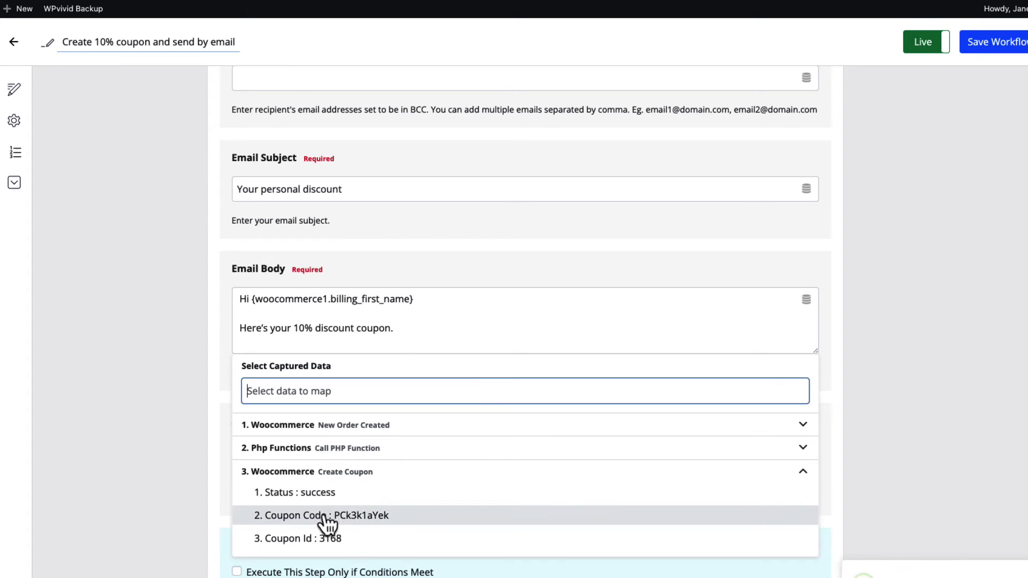
{"action": "left_click", "coordinate": [323, 515]}
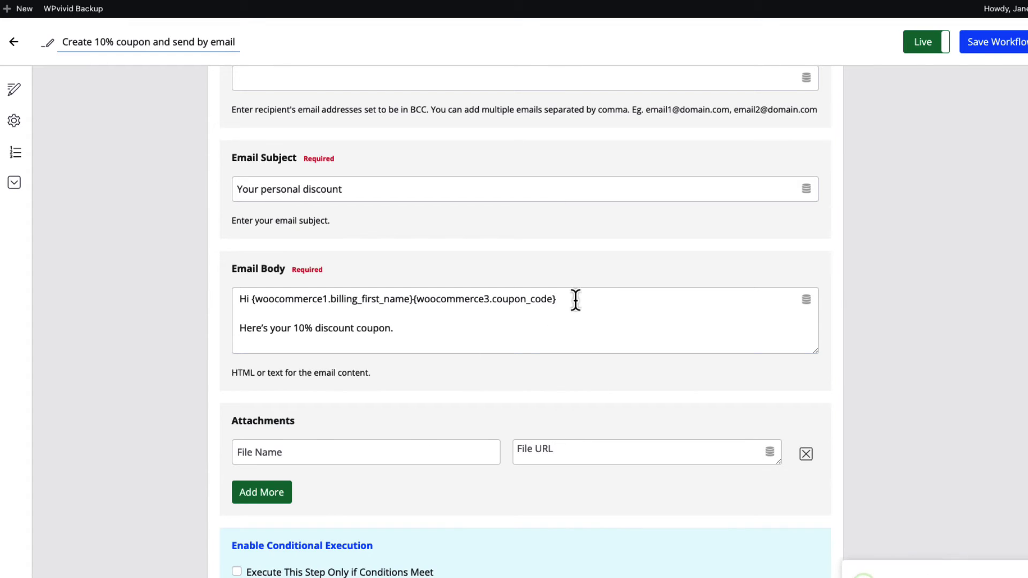
{"action": "left_click", "coordinate": [425, 319]}
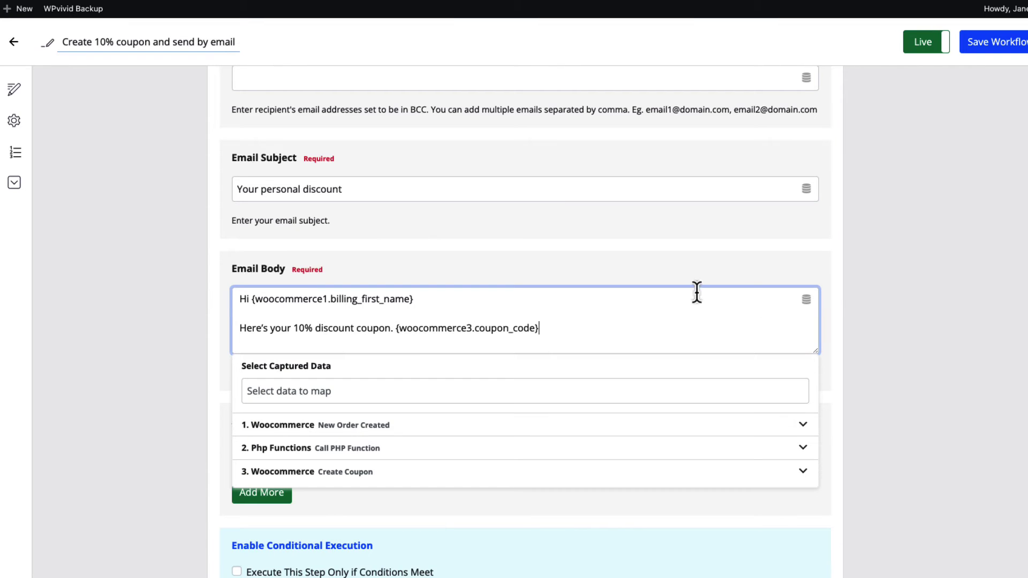
{"action": "left_click", "coordinate": [872, 289]}
Step: Check the rest of the Send Email action's settings and save the workflow
{"action": "scroll", "coordinate": [575, 322], "scroll_direction": "down", "scroll_amount": 3}
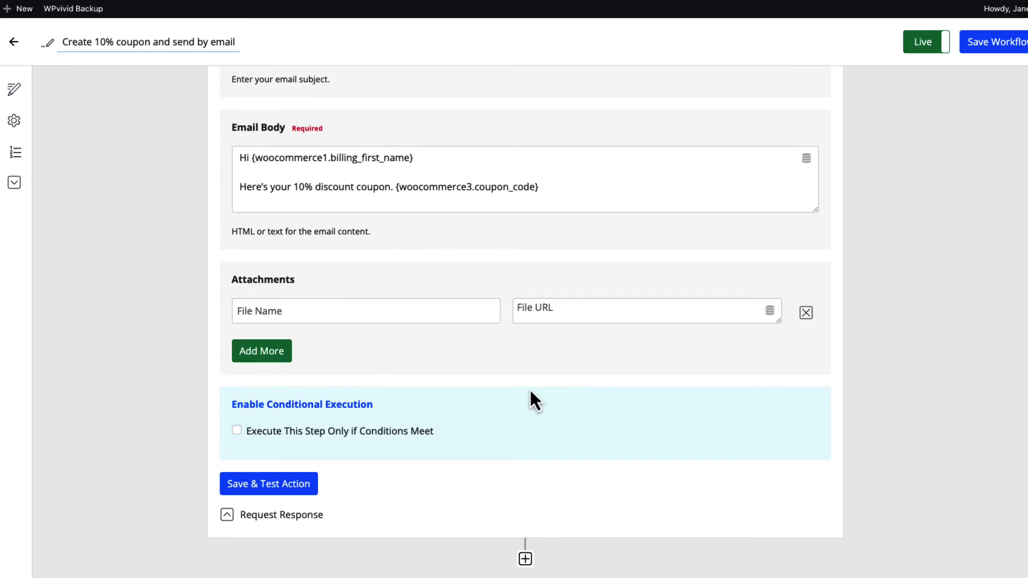
{"action": "scroll", "coordinate": [927, 187], "scroll_direction": "up", "scroll_amount": 2}
{"action": "scroll", "coordinate": [927, 188], "scroll_direction": "down", "scroll_amount": 3}
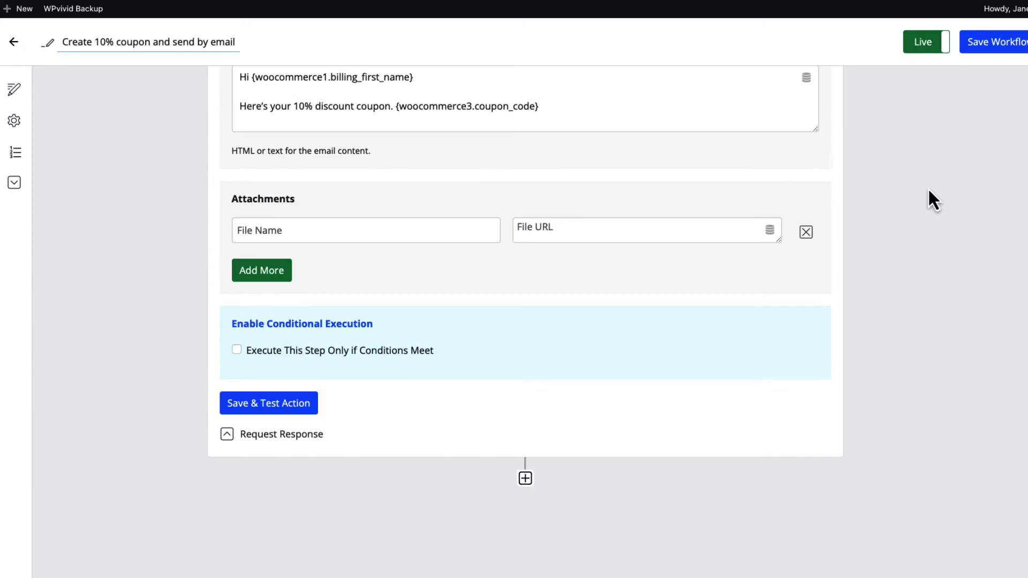
{"action": "left_click", "coordinate": [994, 47]}
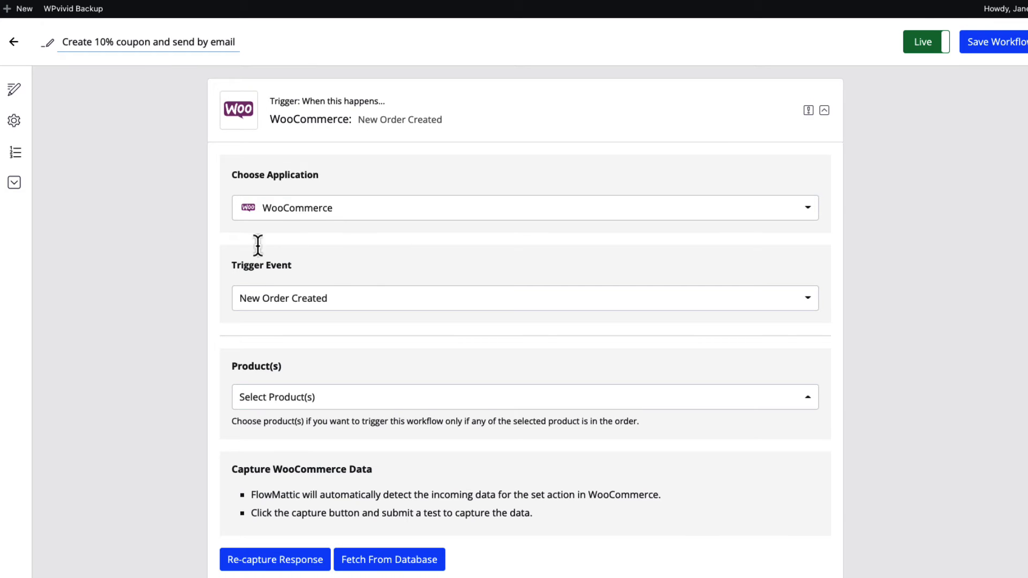
Step: Review the WooCommerce New Order Created trigger and the PHP function action's function name and length parameter
{"action": "scroll", "coordinate": [649, 268], "scroll_direction": "down", "scroll_amount": 10}
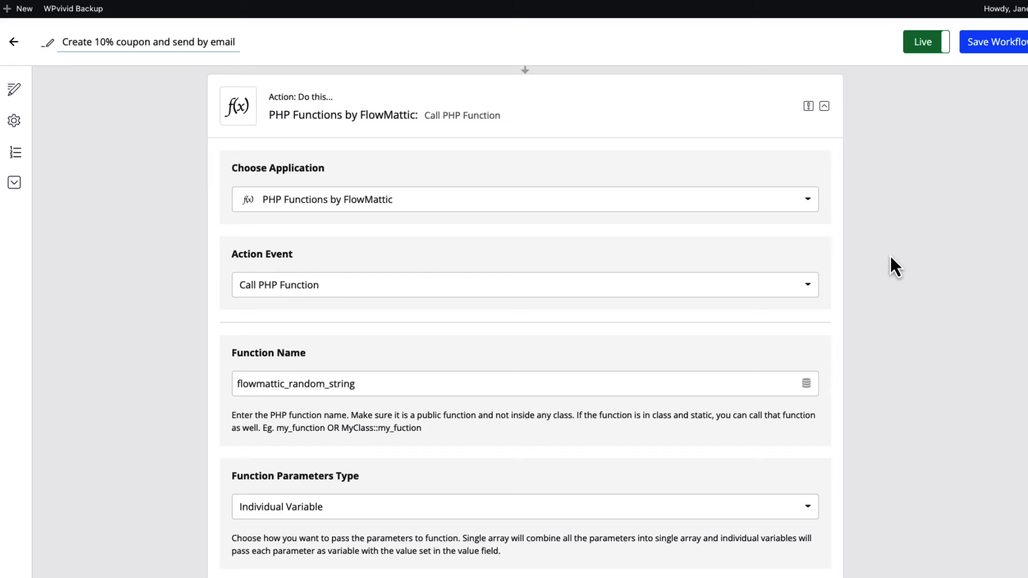
{"action": "scroll", "coordinate": [889, 256], "scroll_direction": "down", "scroll_amount": 7}
{"action": "left_click_drag", "start_coordinate": [533, 222], "coordinate": [506, 219]}
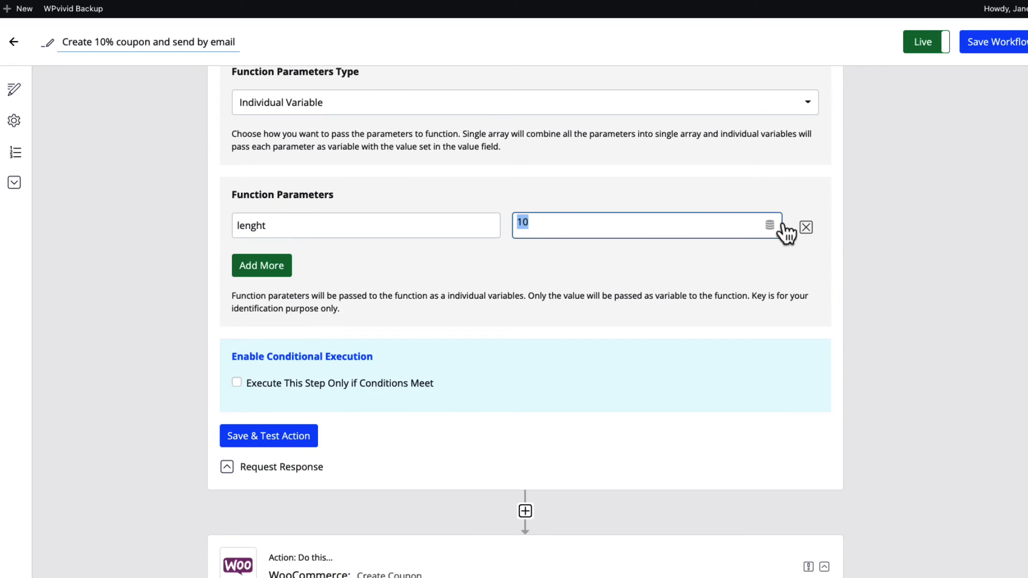
{"action": "left_click", "coordinate": [902, 227]}
{"action": "scroll", "coordinate": [876, 243], "scroll_direction": "down", "scroll_amount": 1}
Step: Review the Create Coupon action's coupon code mapping, coupon amount and usage limit per coupon
{"action": "scroll", "coordinate": [876, 243], "scroll_direction": "down", "scroll_amount": 10}
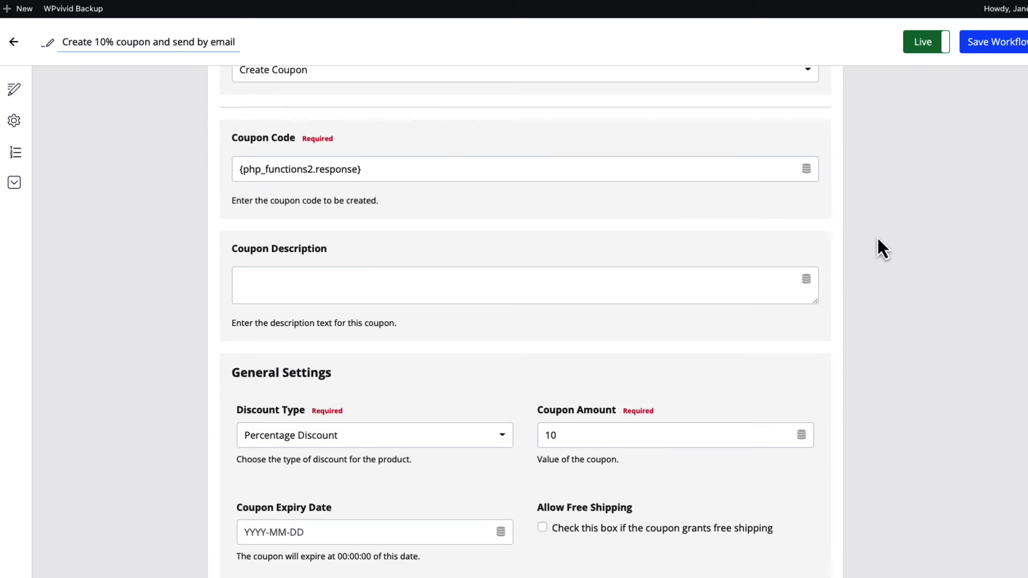
{"action": "left_click", "coordinate": [557, 260]}
{"action": "left_click_drag", "start_coordinate": [557, 260], "coordinate": [539, 258]}
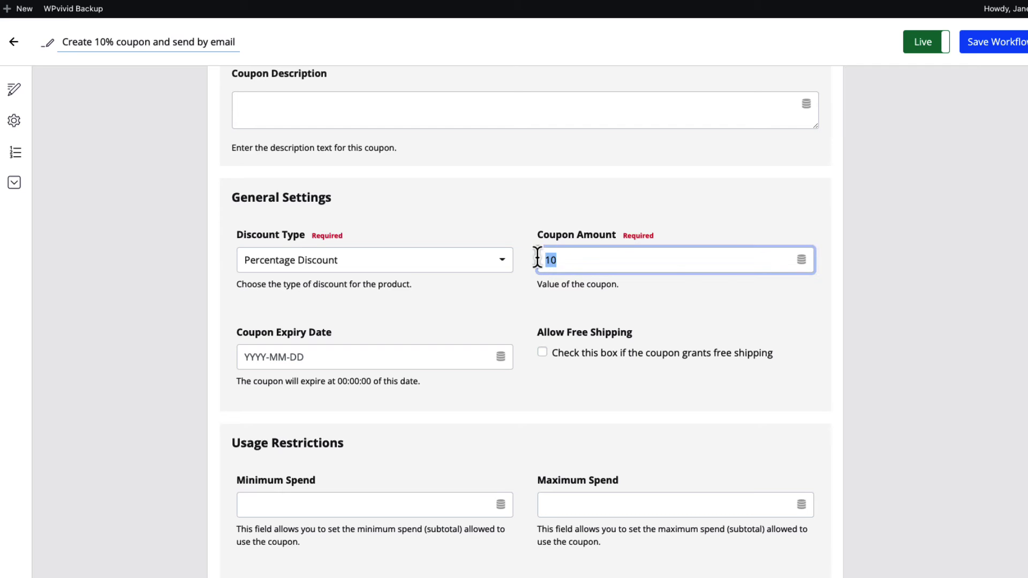
{"action": "scroll", "coordinate": [769, 288], "scroll_direction": "down", "scroll_amount": 10}
{"action": "scroll", "coordinate": [770, 288], "scroll_direction": "down", "scroll_amount": 5}
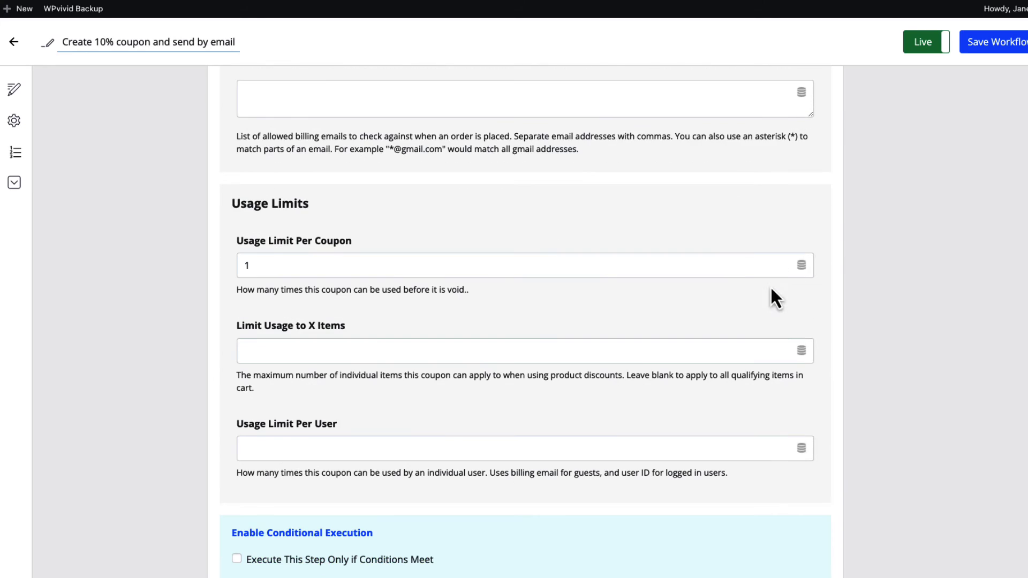
{"action": "left_click_drag", "start_coordinate": [264, 266], "coordinate": [224, 262]}
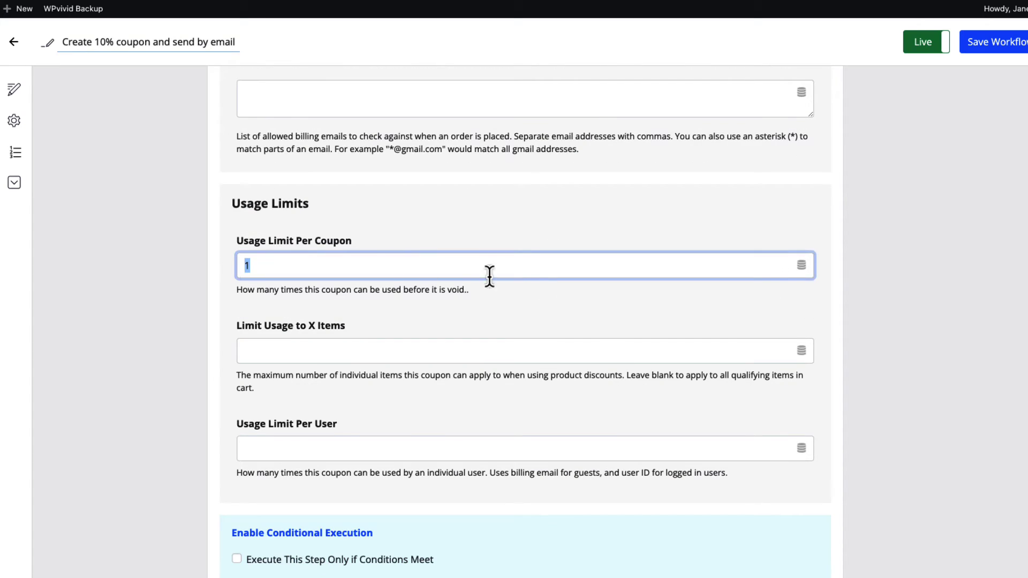
{"action": "scroll", "coordinate": [514, 279], "scroll_direction": "down", "scroll_amount": 5}
Step: Save and test the Email by FlowMattic Send Email action
{"action": "scroll", "coordinate": [542, 281], "scroll_direction": "down", "scroll_amount": 4}
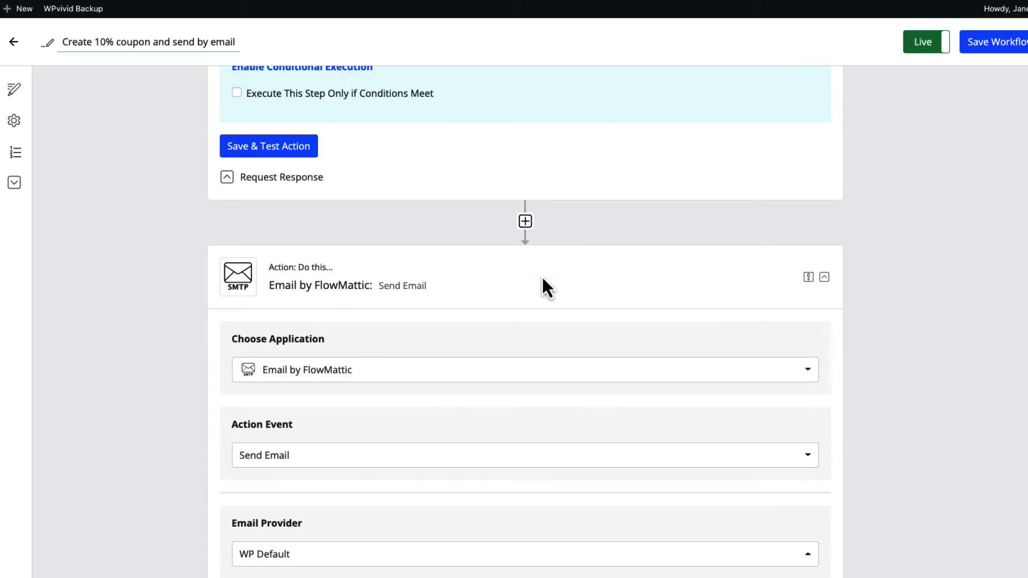
{"action": "scroll", "coordinate": [539, 283], "scroll_direction": "down", "scroll_amount": 3}
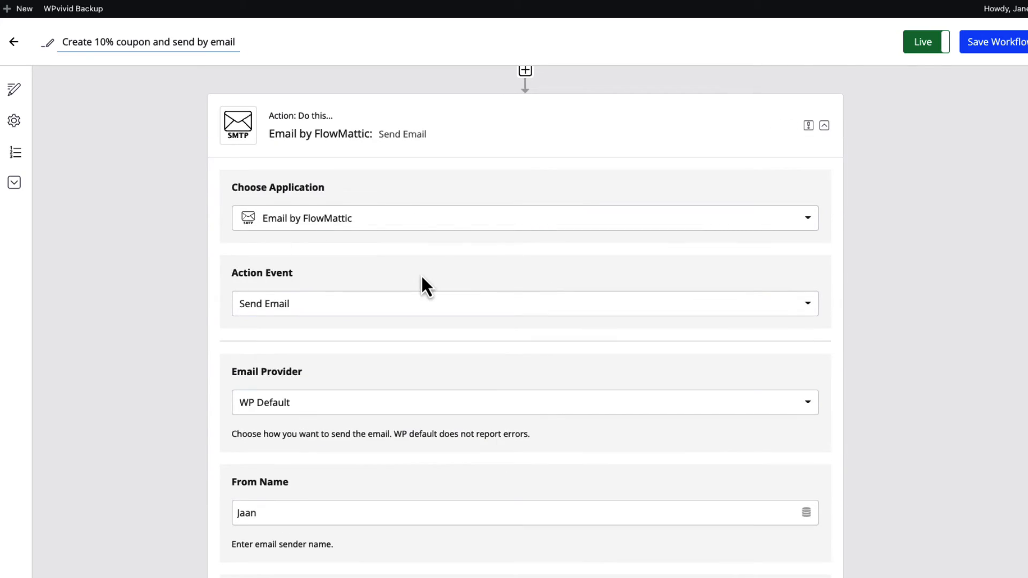
{"action": "scroll", "coordinate": [421, 275], "scroll_direction": "down", "scroll_amount": 10}
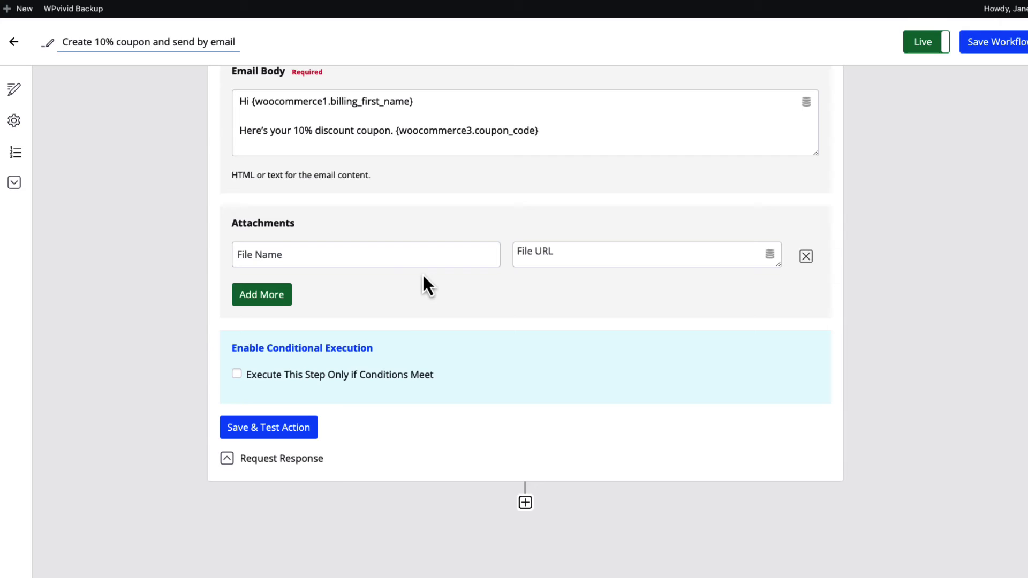
{"action": "left_click", "coordinate": [282, 429]}
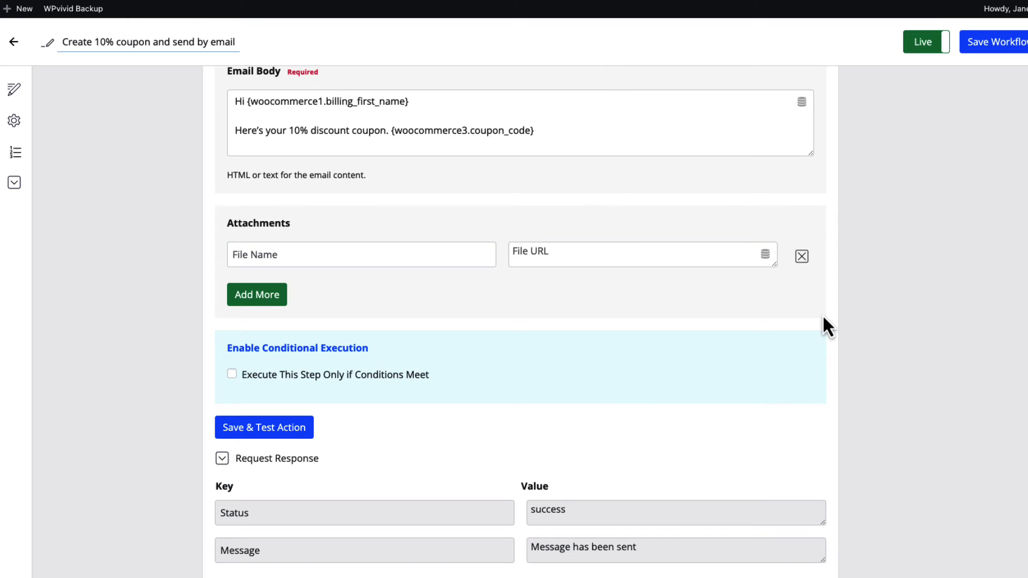
Step: Switch to the Spike mail app and read the received "Your personal discount" email's text
{"action": "scroll", "coordinate": [846, 321], "scroll_direction": "up", "scroll_amount": 10}
{"action": "scroll", "coordinate": [864, 326], "scroll_direction": "up", "scroll_amount": 10}
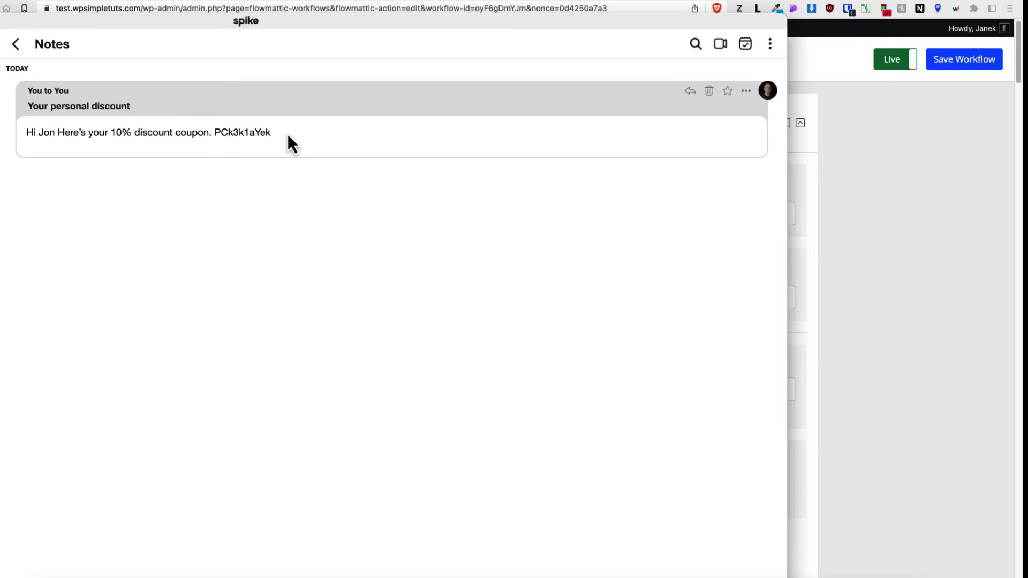
{"action": "left_click_drag", "start_coordinate": [288, 133], "coordinate": [13, 133]}
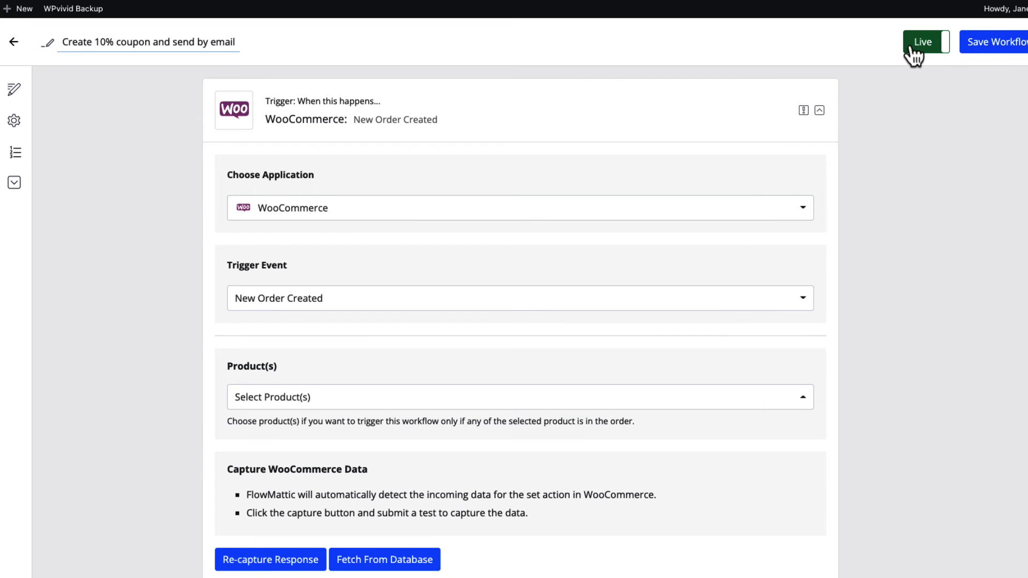
Step: Save the live "Create 10% coupon and send by email" workflow in FlowMattic
{"action": "left_click", "coordinate": [989, 48]}
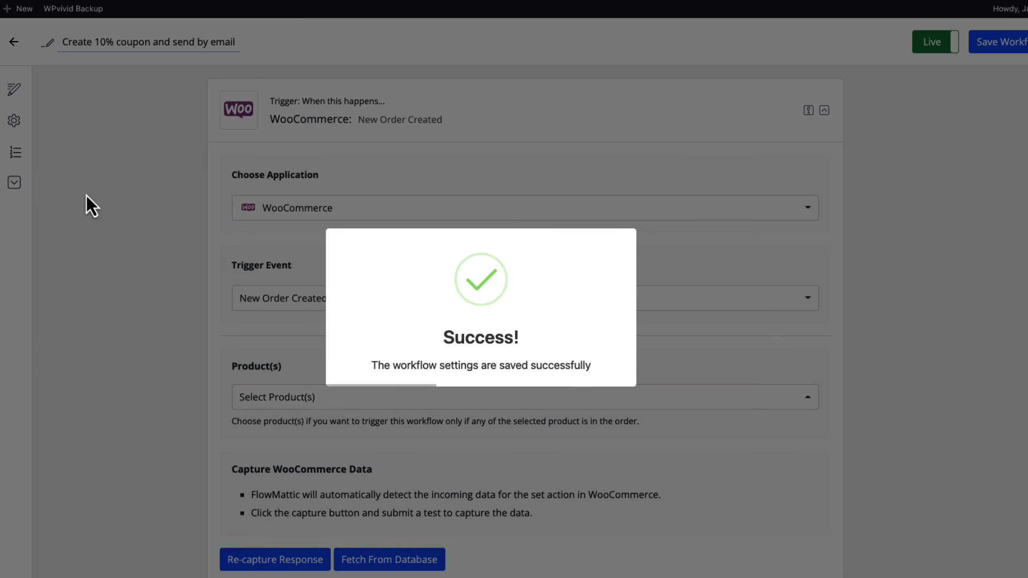
{"action": "scroll", "coordinate": [101, 195], "scroll_direction": "down", "scroll_amount": 20}
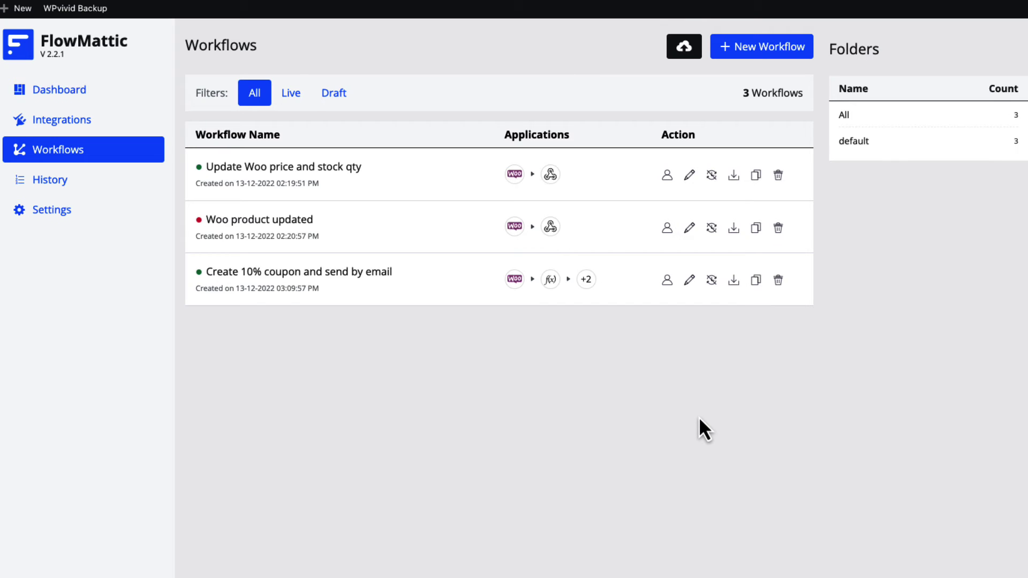
Step: Create a new workflow and choose Fluent Forms as its trigger application
{"action": "left_click", "coordinate": [753, 50]}
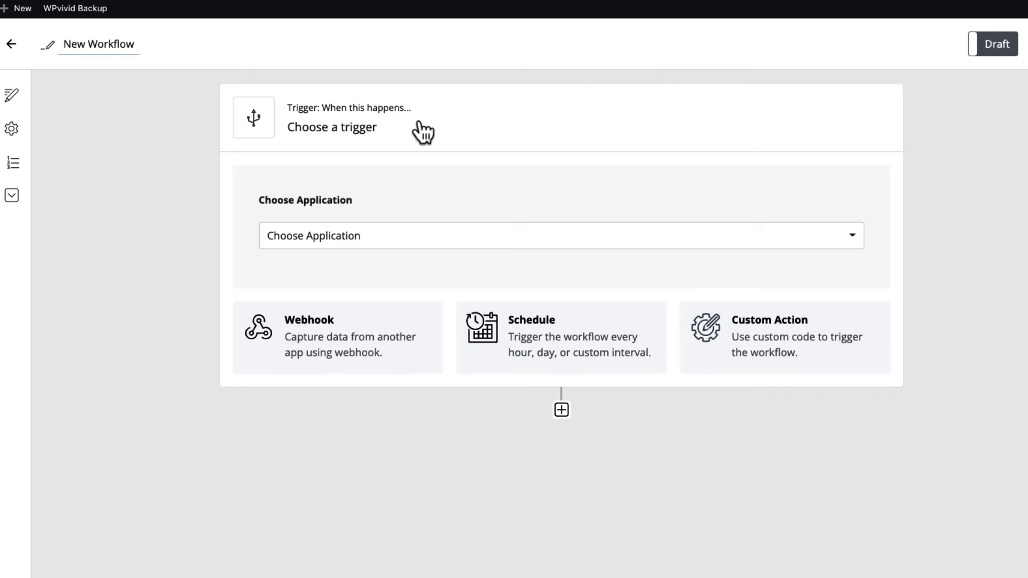
{"action": "left_click", "coordinate": [339, 241]}
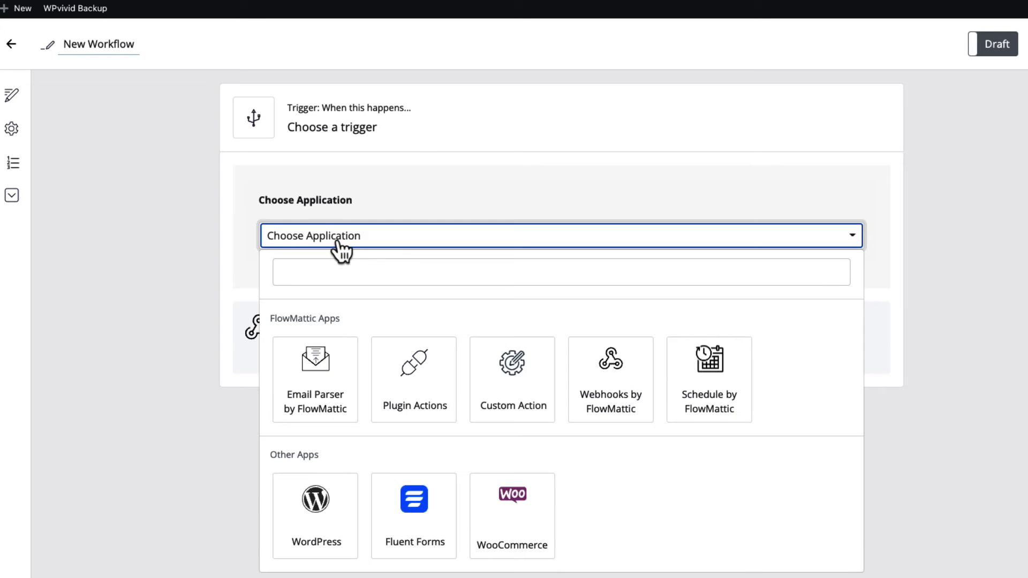
{"action": "left_click", "coordinate": [414, 522]}
Step: Set the Fluent Forms trigger event to New Form Submission and choose the Contact form
{"action": "left_click", "coordinate": [337, 322]}
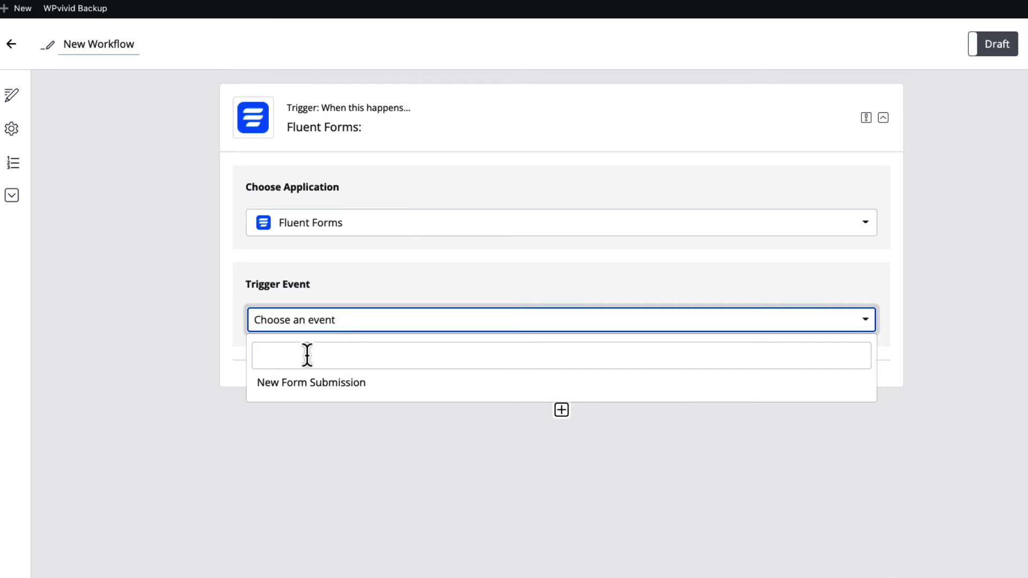
{"action": "left_click", "coordinate": [300, 382]}
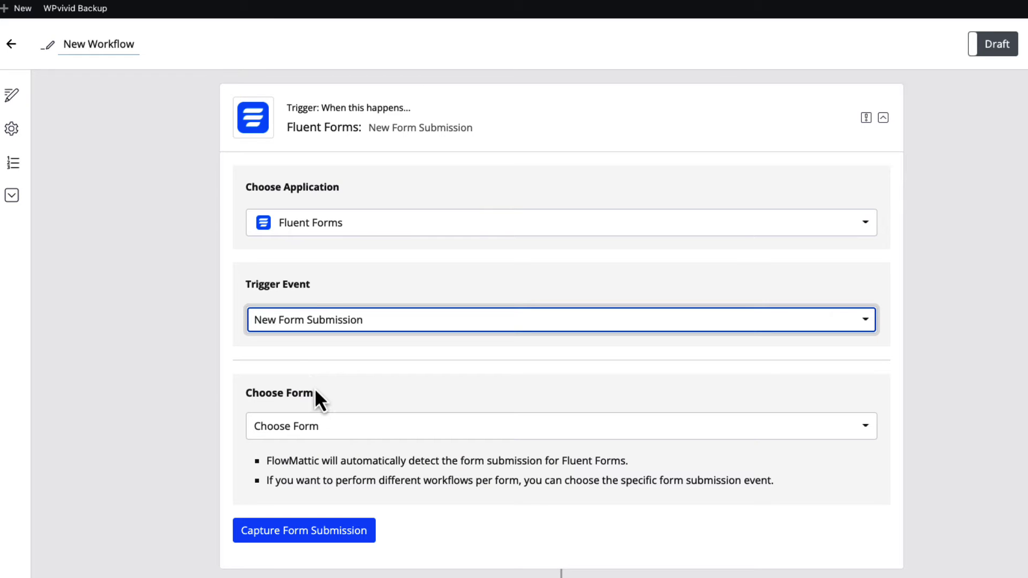
{"action": "left_click", "coordinate": [319, 427]}
{"action": "left_click", "coordinate": [279, 395]}
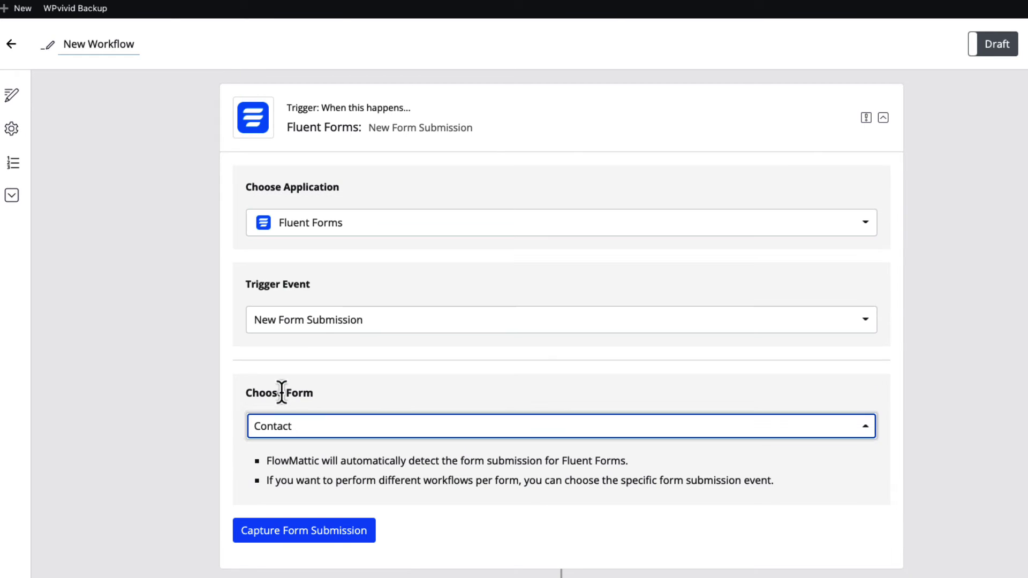
Step: Start capturing a form submission, and send the site's contact form with seer3 in the first field, test contact details and message 4545
{"action": "left_click", "coordinate": [304, 533]}
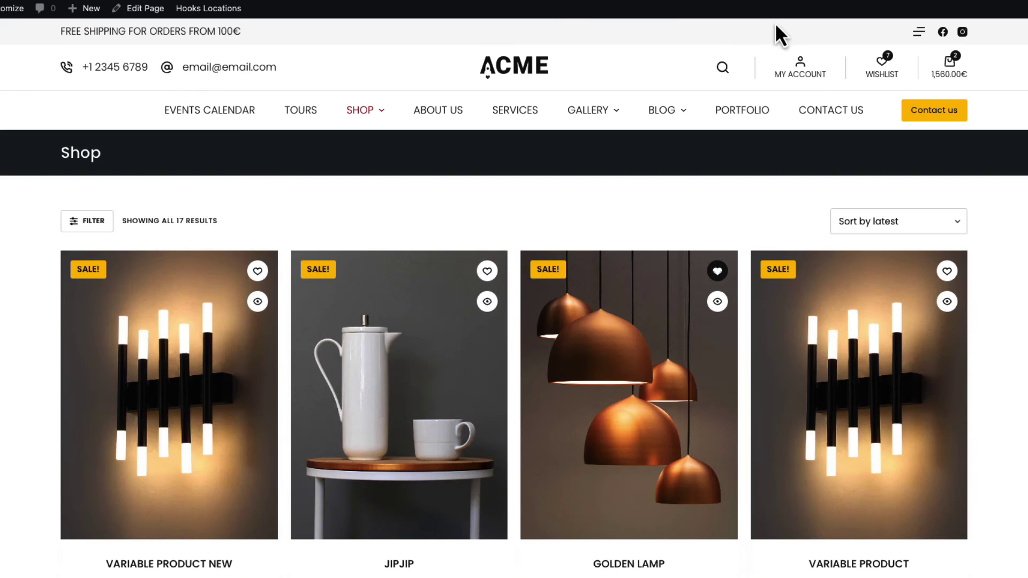
{"action": "left_click", "coordinate": [828, 113]}
{"action": "scroll", "coordinate": [332, 356], "scroll_direction": "down", "scroll_amount": 5}
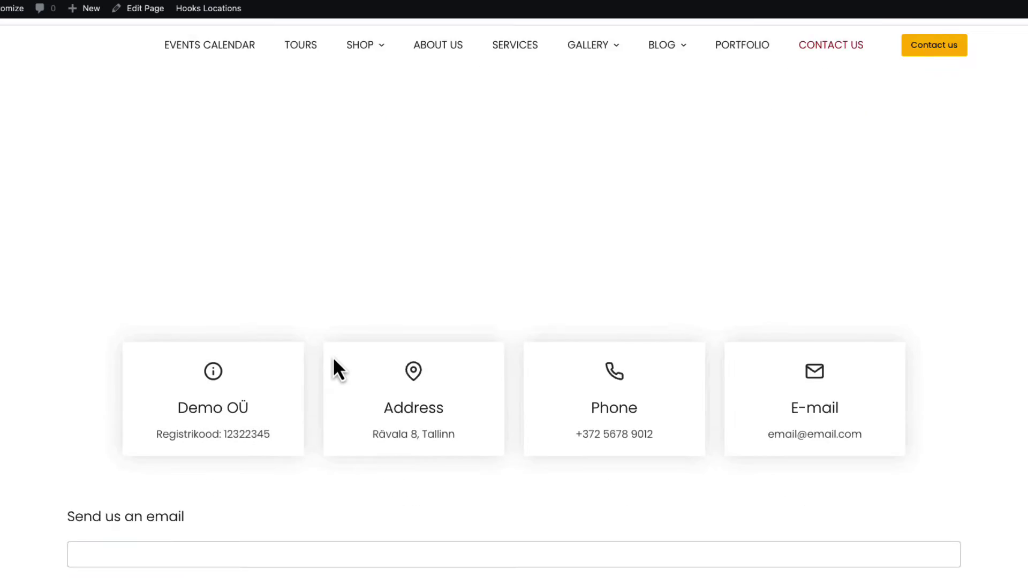
{"action": "left_click", "coordinate": [193, 397]}
{"action": "type", "text": "seer3"}
{"action": "left_click", "coordinate": [156, 431]}
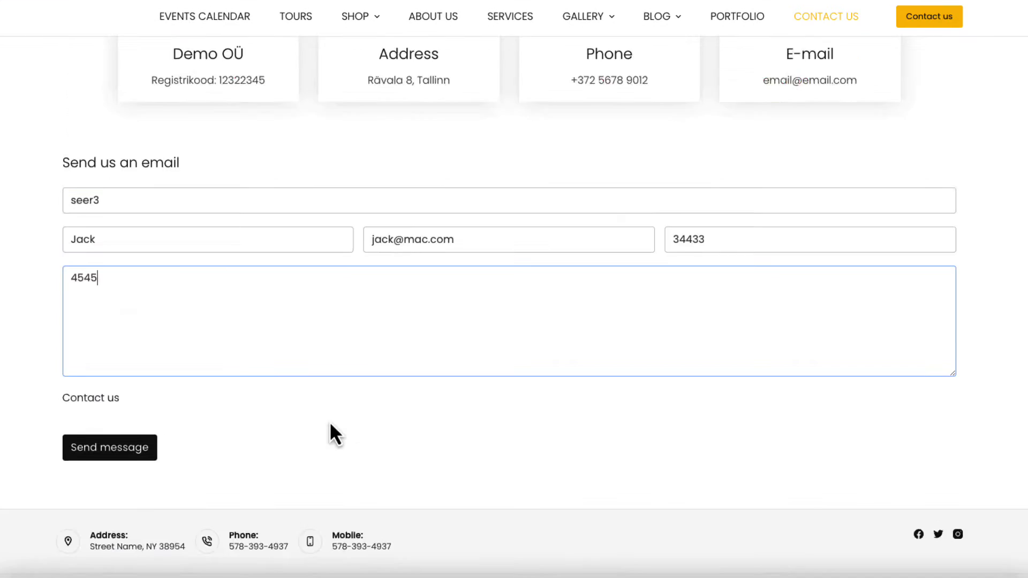
{"action": "scroll", "coordinate": [332, 428], "scroll_direction": "down", "scroll_amount": 2}
{"action": "left_click", "coordinate": [123, 336]}
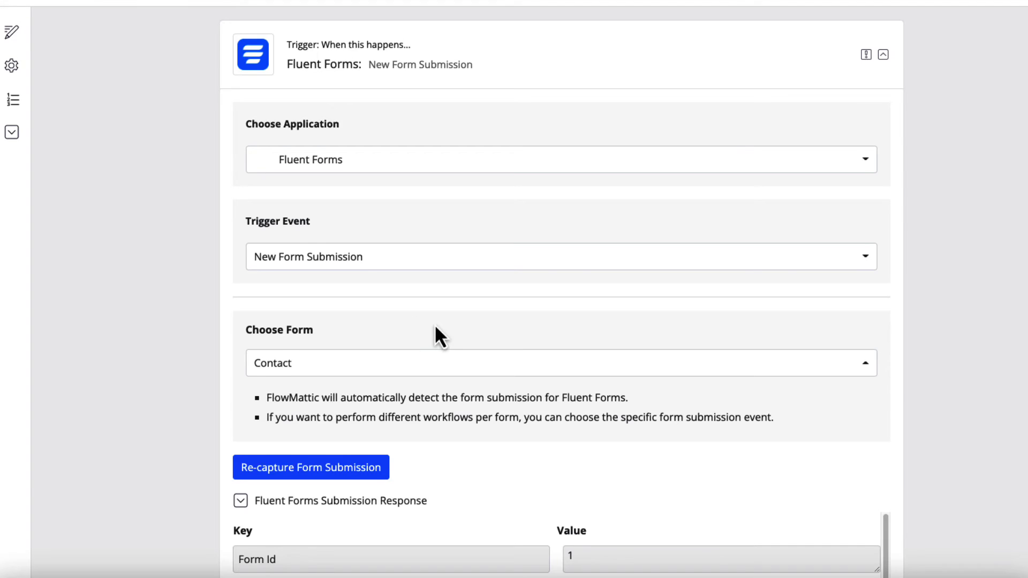
Step: Review the captured Fluent Forms response, and add an action after the trigger using Google Spreadsheets as its application
{"action": "scroll", "coordinate": [439, 321], "scroll_direction": "down", "scroll_amount": 5}
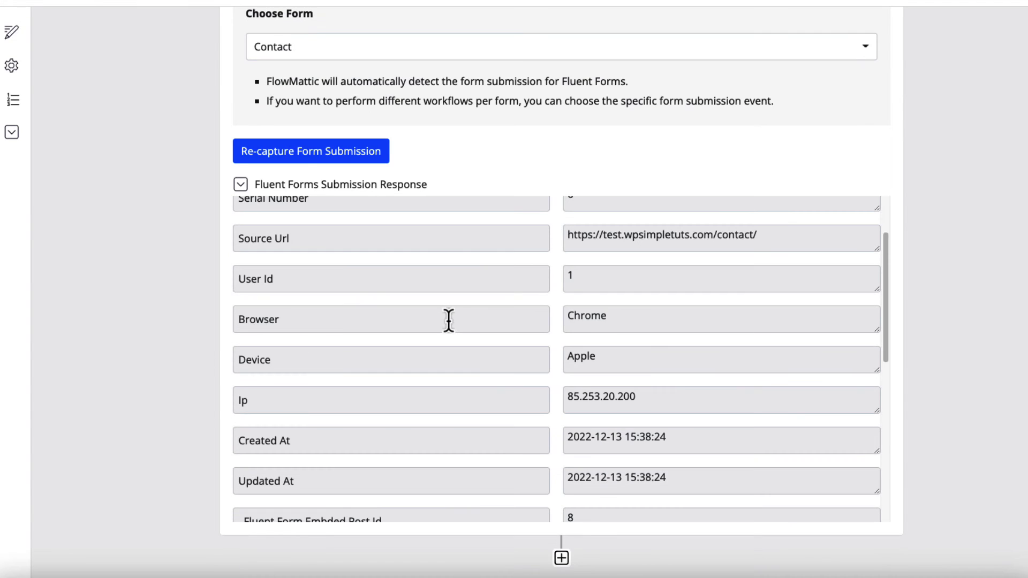
{"action": "scroll", "coordinate": [631, 306], "scroll_direction": "down", "scroll_amount": 3}
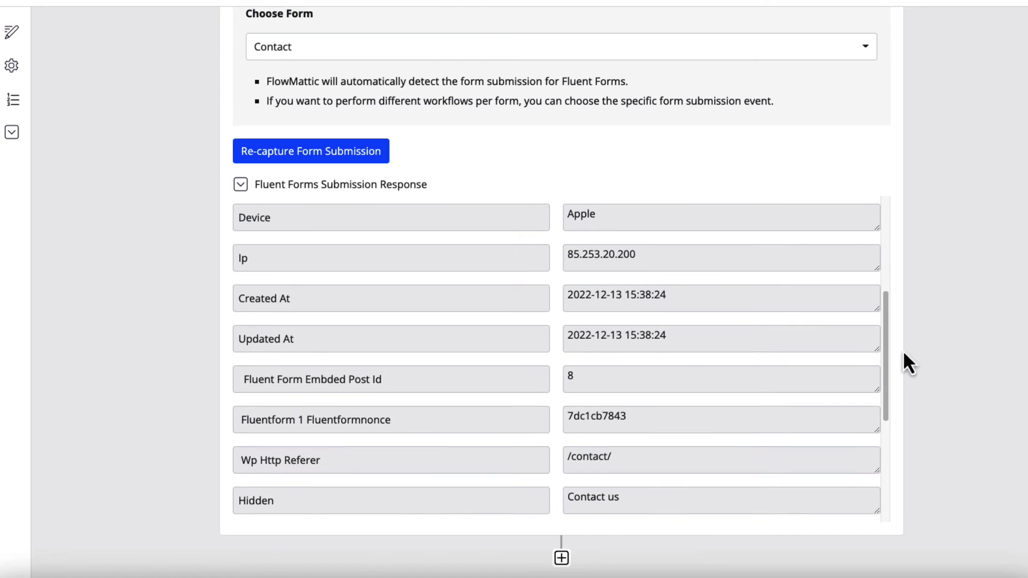
{"action": "scroll", "coordinate": [937, 353], "scroll_direction": "down", "scroll_amount": 5}
{"action": "left_click", "coordinate": [562, 331]}
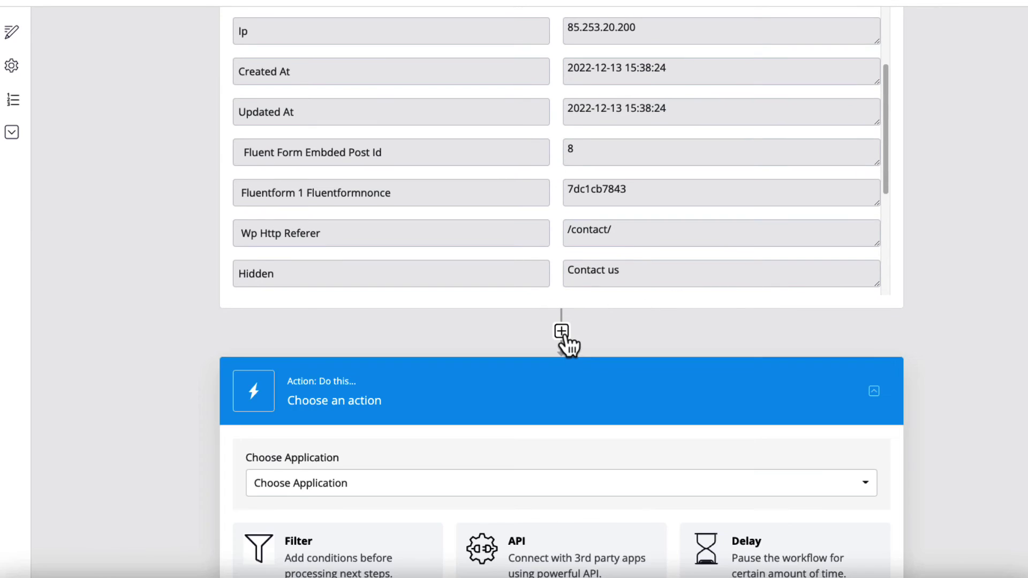
{"action": "scroll", "coordinate": [624, 333], "scroll_direction": "down", "scroll_amount": 4}
{"action": "left_click", "coordinate": [355, 254]}
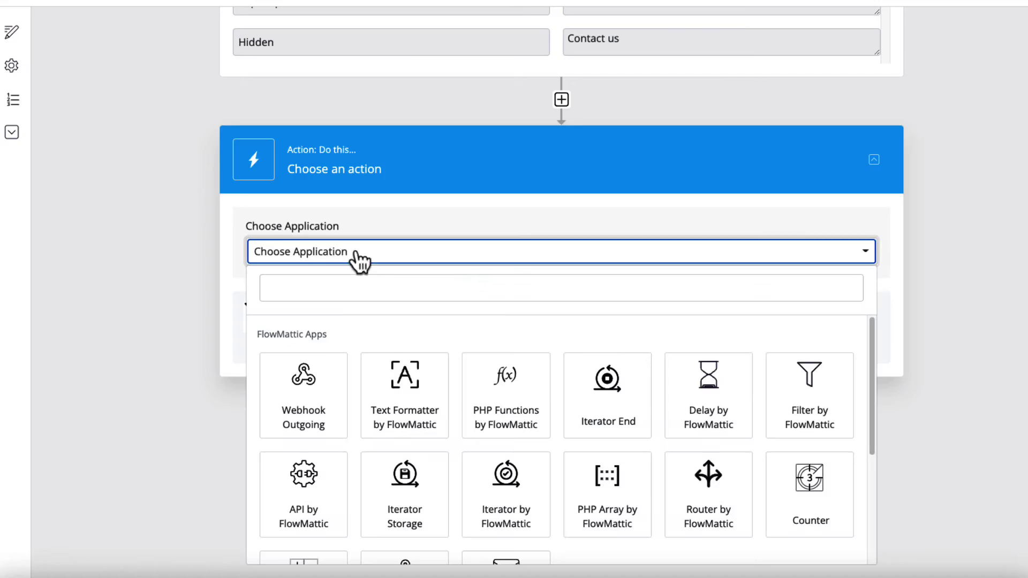
{"action": "scroll", "coordinate": [660, 342], "scroll_direction": "down", "scroll_amount": 5}
{"action": "left_click", "coordinate": [401, 498]}
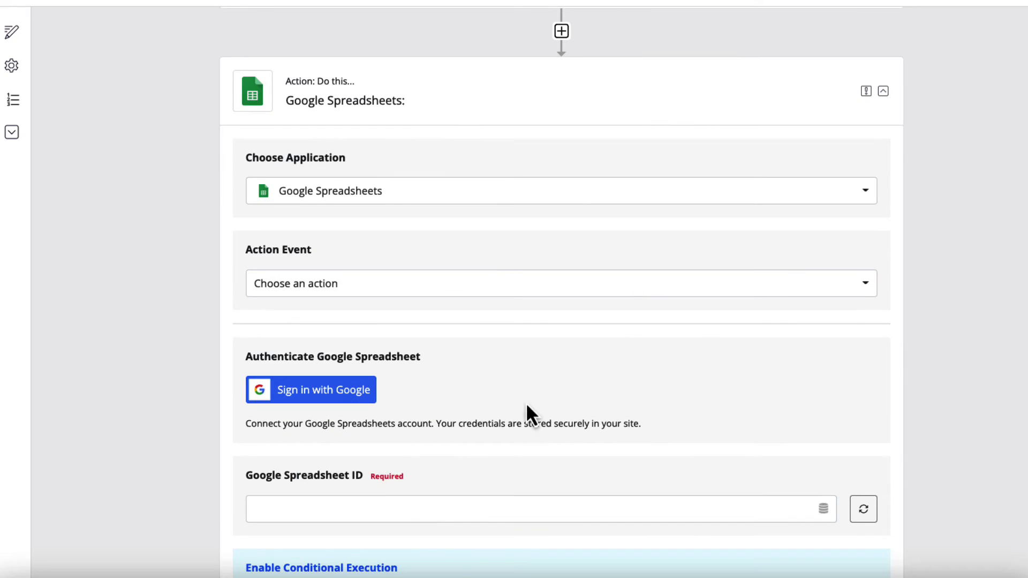
Step: Authenticate the Google Spreadsheets action by choosing a Google account and granting FlowMattic access to it
{"action": "scroll", "coordinate": [528, 386], "scroll_direction": "down", "scroll_amount": 3}
{"action": "left_click", "coordinate": [313, 228]}
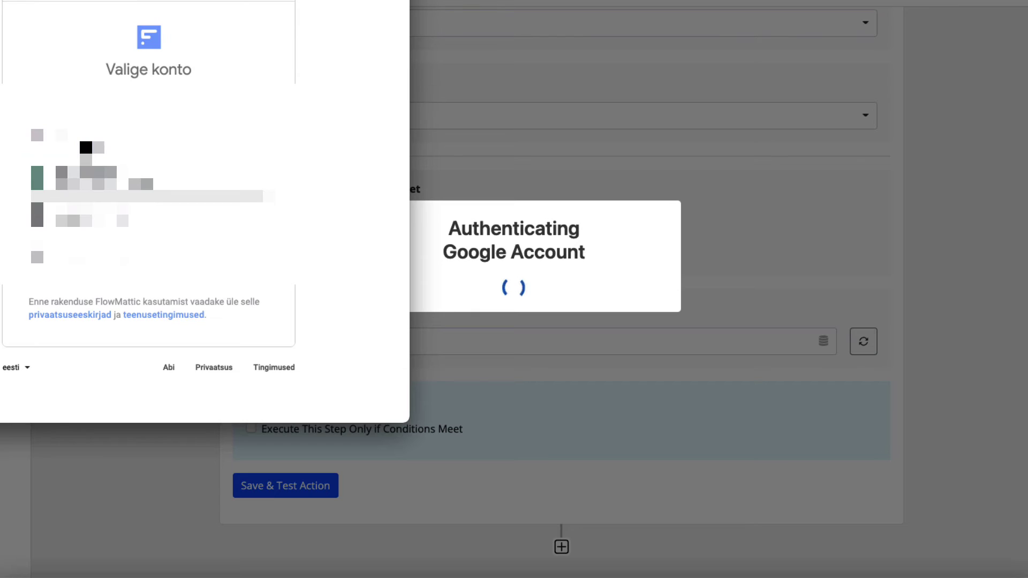
{"action": "left_click", "coordinate": [86, 147]}
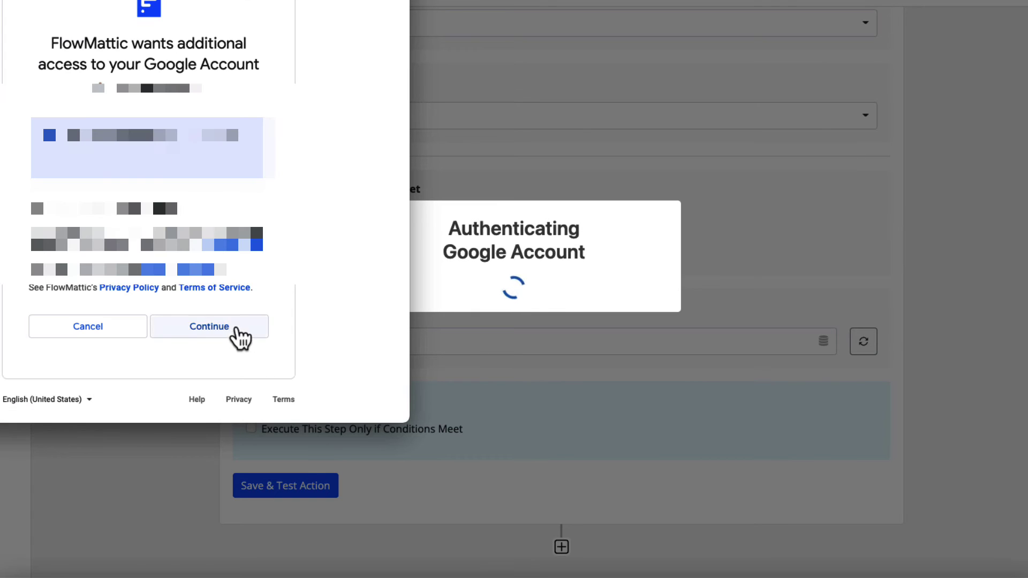
{"action": "left_click", "coordinate": [214, 326]}
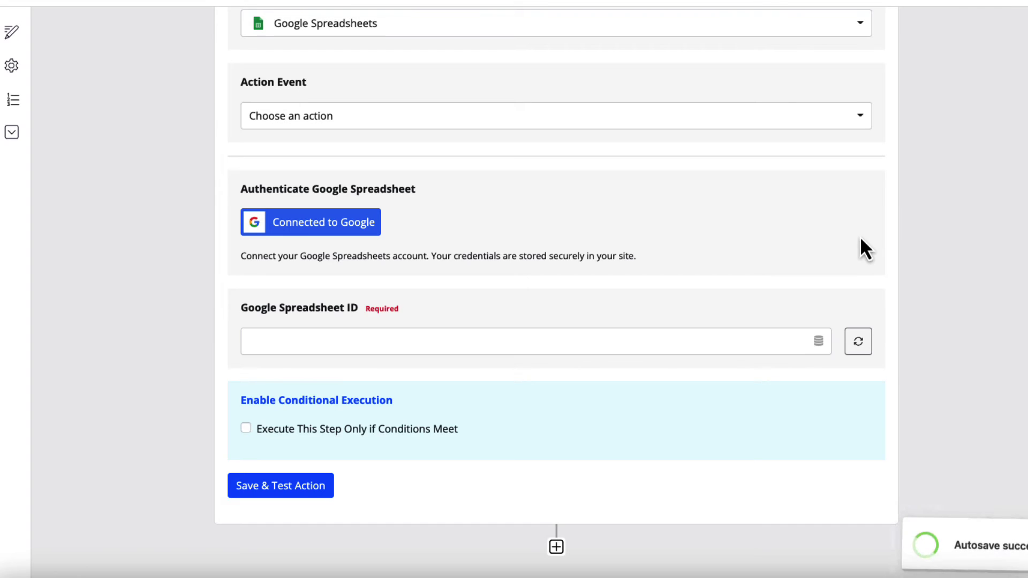
{"action": "scroll", "coordinate": [872, 246], "scroll_direction": "down", "scroll_amount": 2}
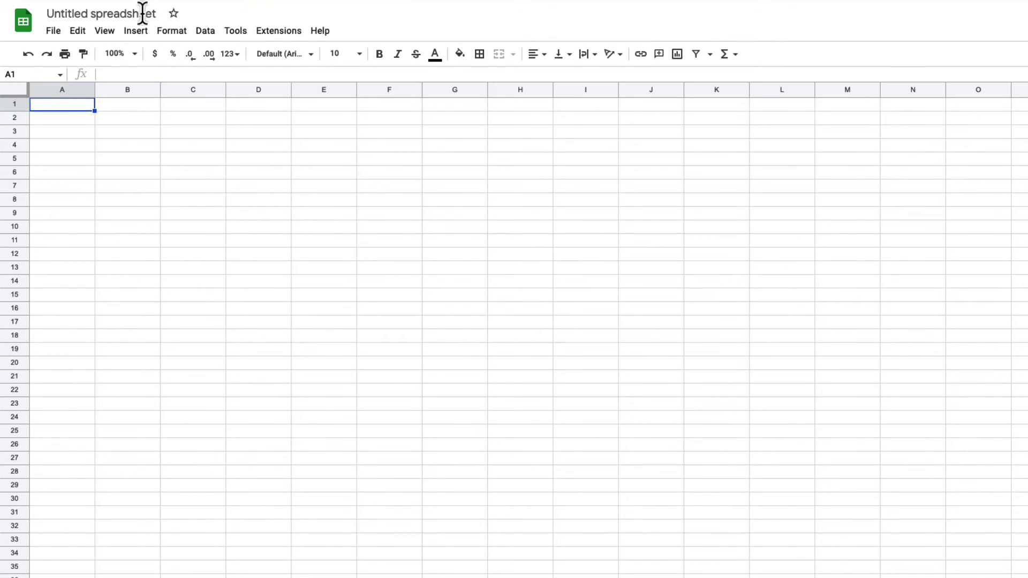
Step: Switch to the blank Google Sheets spreadsheet and rename it Test form
{"action": "left_click", "coordinate": [115, 19]}
{"action": "type", "text": "Test form"}
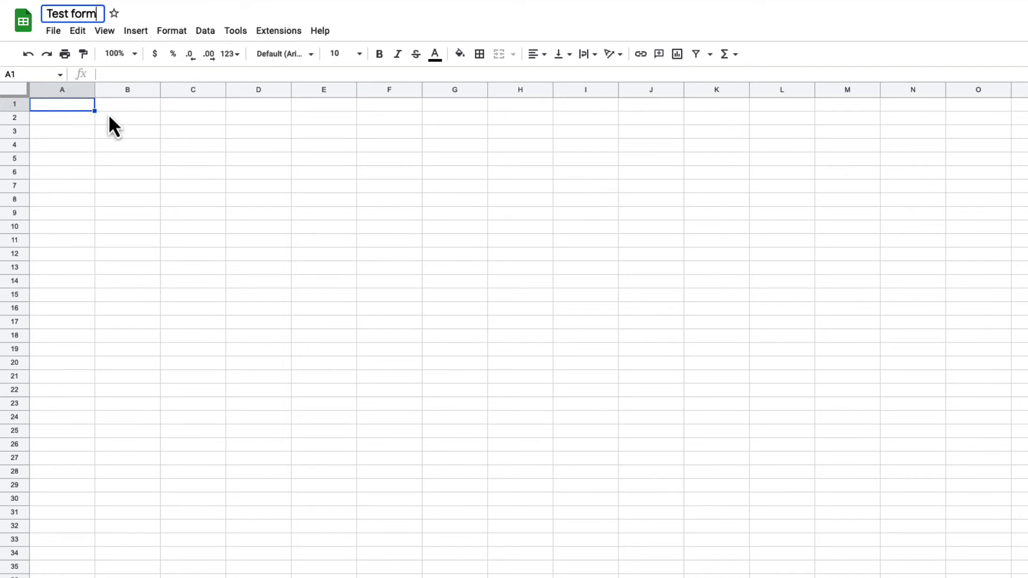
{"action": "left_click", "coordinate": [62, 119]}
{"action": "left_click", "coordinate": [86, 105]}
{"action": "left_click", "coordinate": [86, 144]}
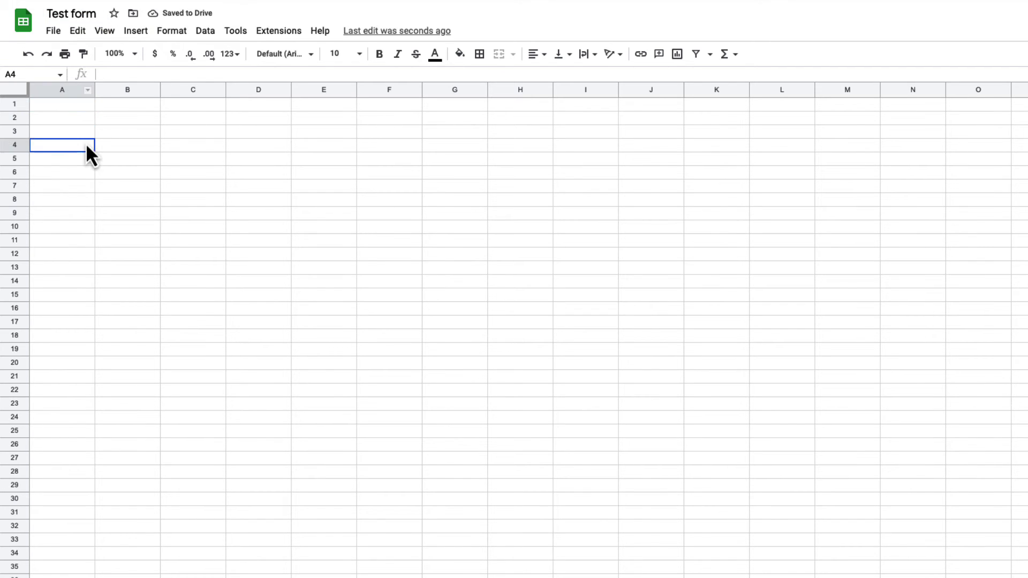
Step: Enter the column headers Name, Email, Phone, Other and Message in cells A1 to E1
{"action": "left_click", "coordinate": [73, 107]}
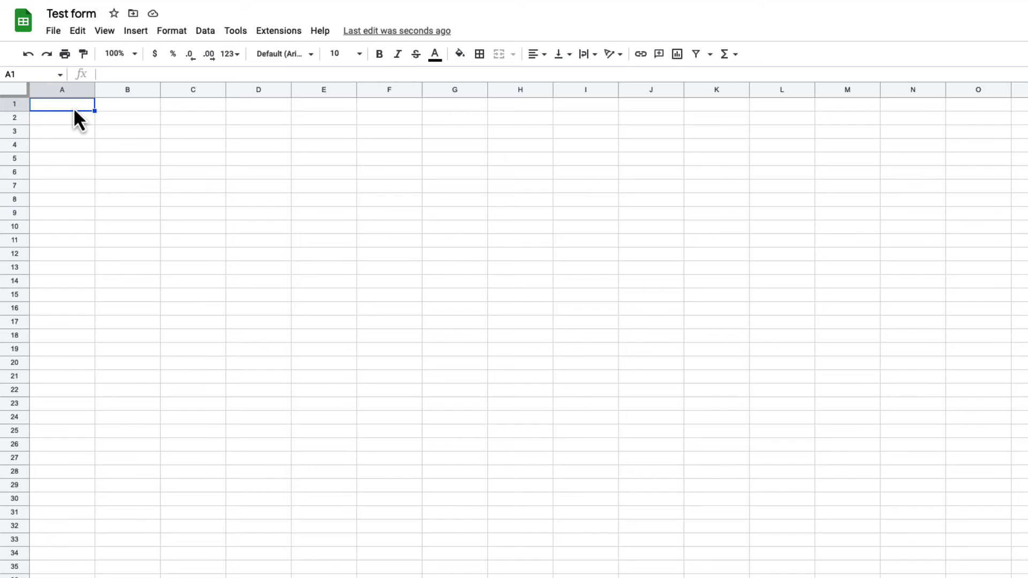
{"action": "type", "text": "Name"}
{"action": "key", "text": "Tab"}
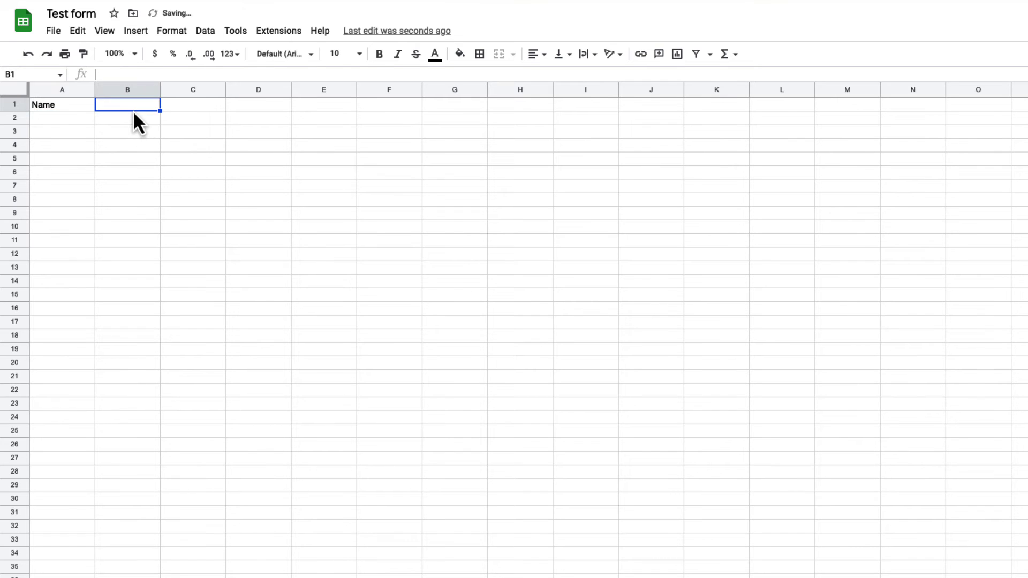
{"action": "type", "text": "Email"}
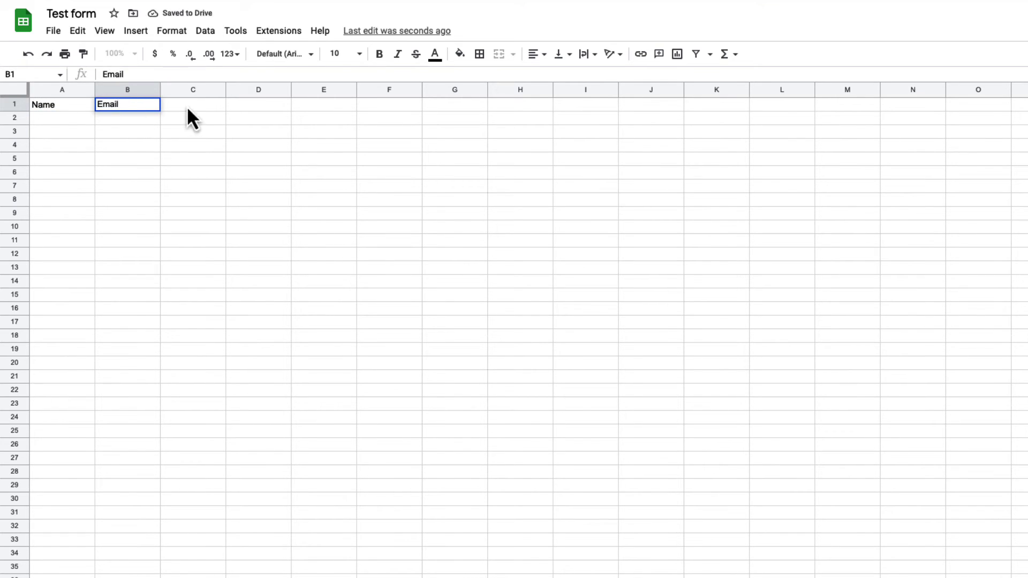
{"action": "key", "text": "Tab"}
{"action": "type", "text": "Pho"}
{"action": "key", "text": "Tab"}
{"action": "type", "text": "O"}
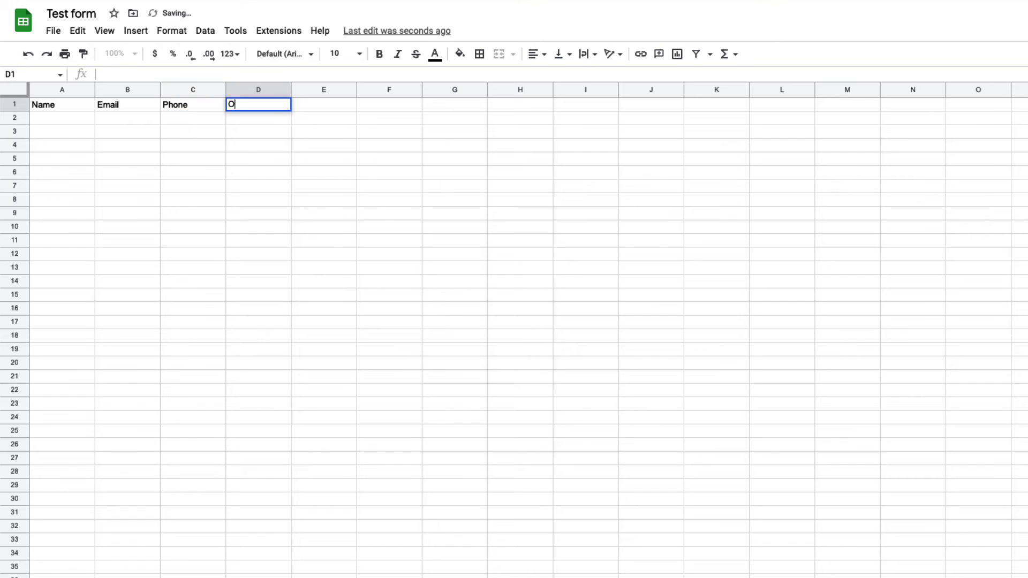
{"action": "type", "text": "ther"}
{"action": "key", "text": "Tab"}
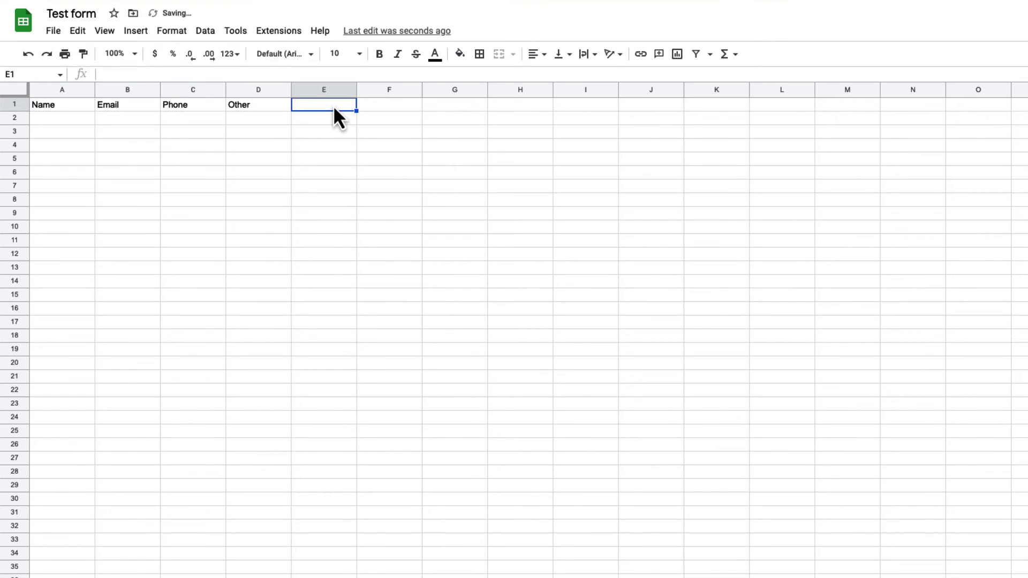
{"action": "type", "text": "Message"}
{"action": "left_click", "coordinate": [383, 156]}
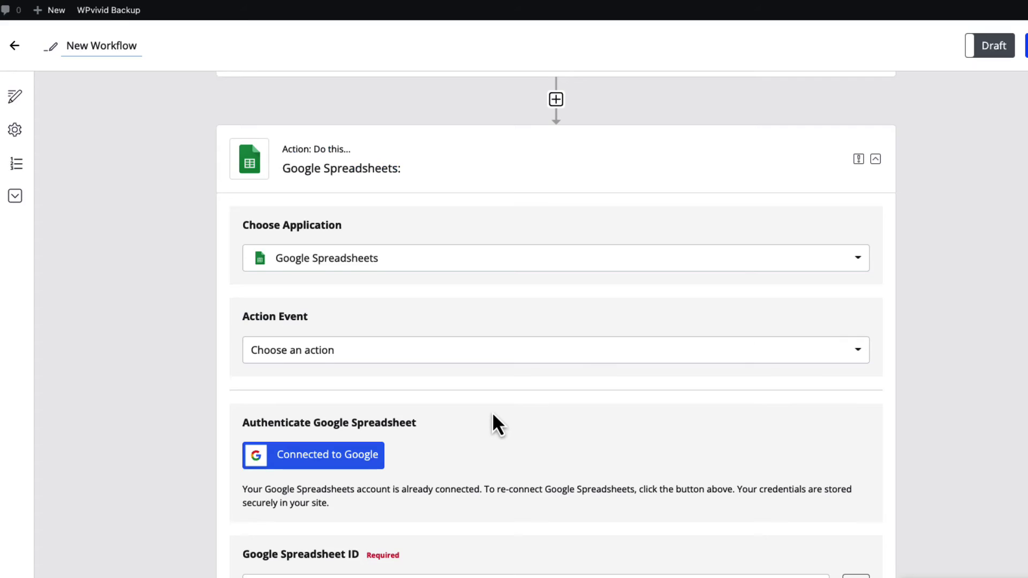
Step: Return to the FlowMattic workflow and set the Google Spreadsheets action event to Add New Row
{"action": "scroll", "coordinate": [493, 413], "scroll_direction": "down", "scroll_amount": 2}
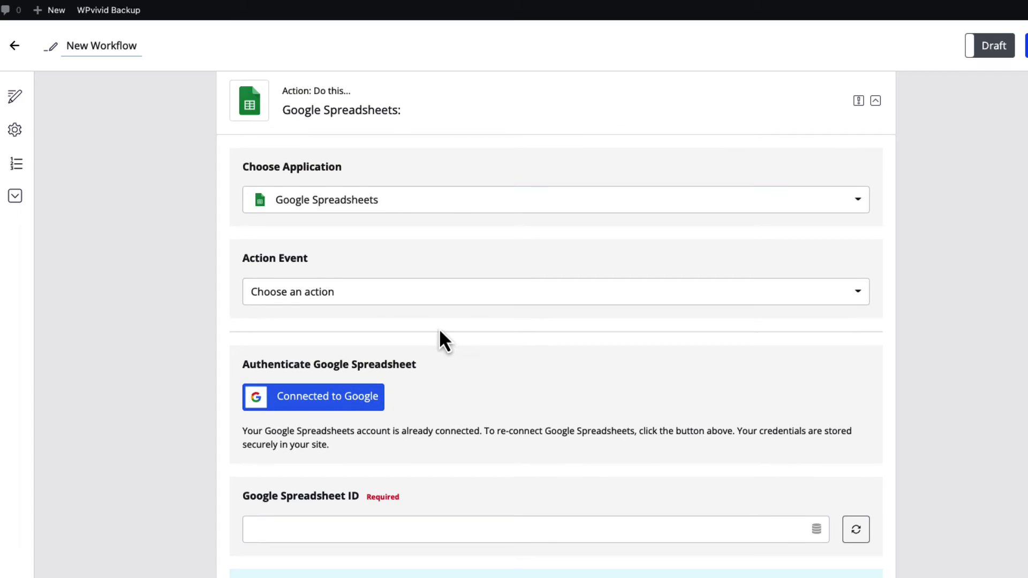
{"action": "left_click", "coordinate": [303, 296]}
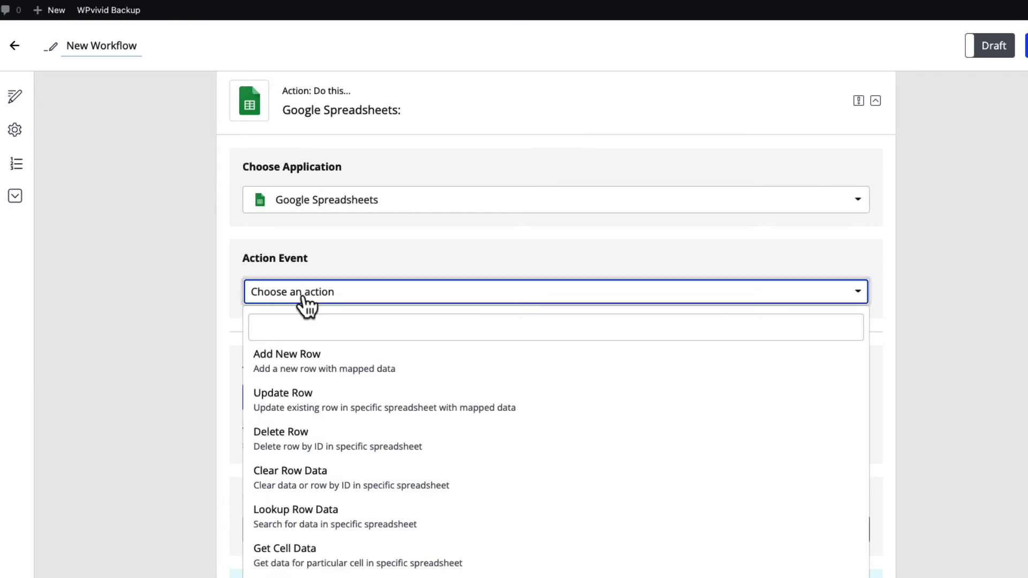
{"action": "left_click", "coordinate": [288, 362]}
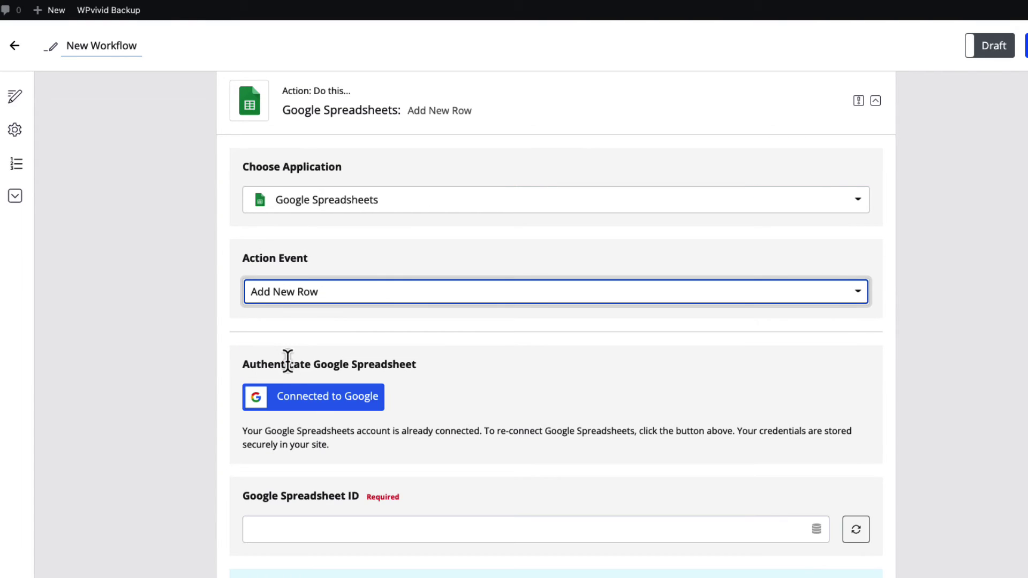
Step: Refresh the available Google spreadsheets, and choose Test form as the spreadsheet with Sheet1 as its sheet
{"action": "scroll", "coordinate": [383, 336], "scroll_direction": "down", "scroll_amount": 3}
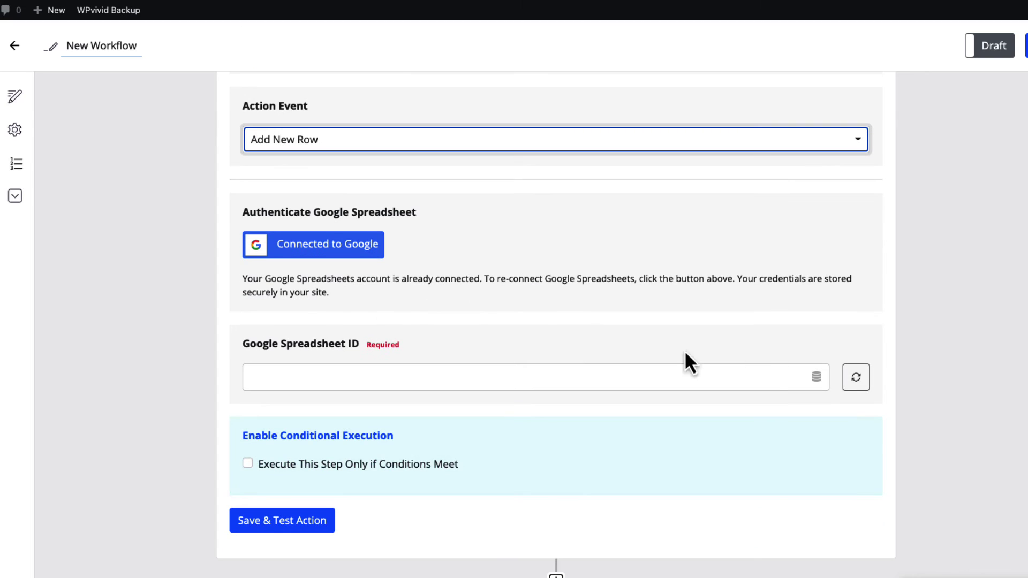
{"action": "left_click", "coordinate": [857, 382]}
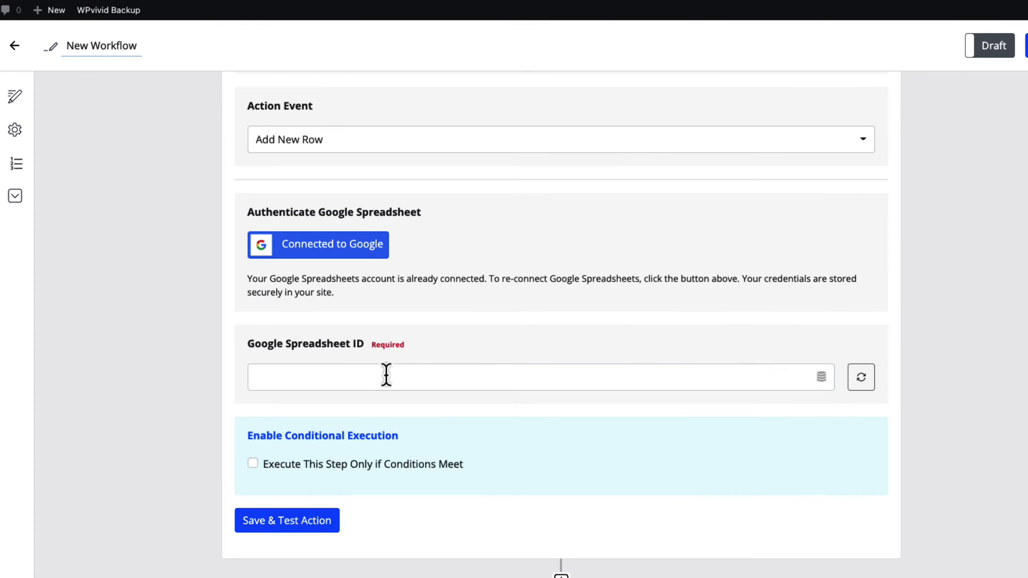
{"action": "left_click", "coordinate": [363, 379]}
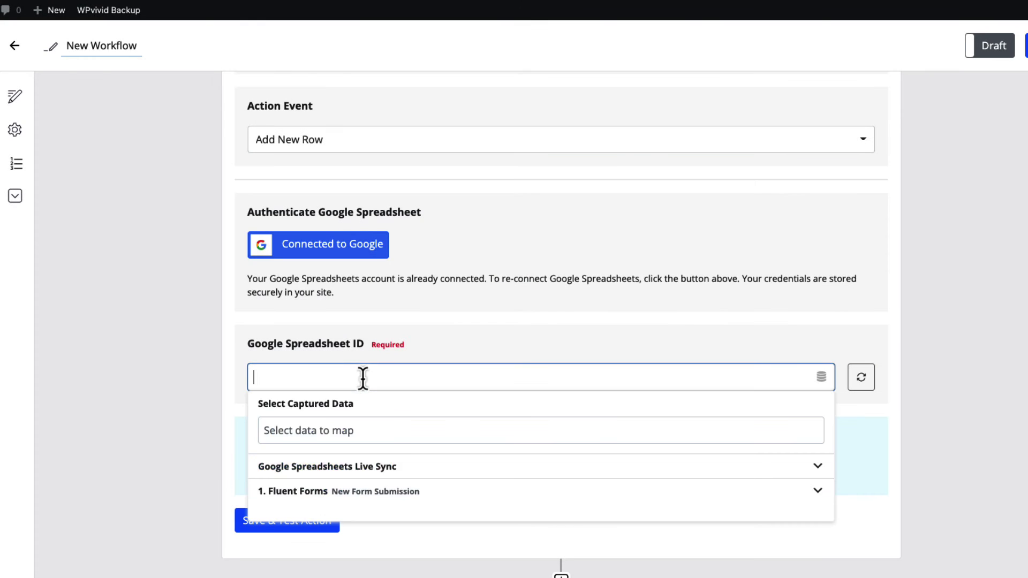
{"action": "left_click", "coordinate": [334, 456]}
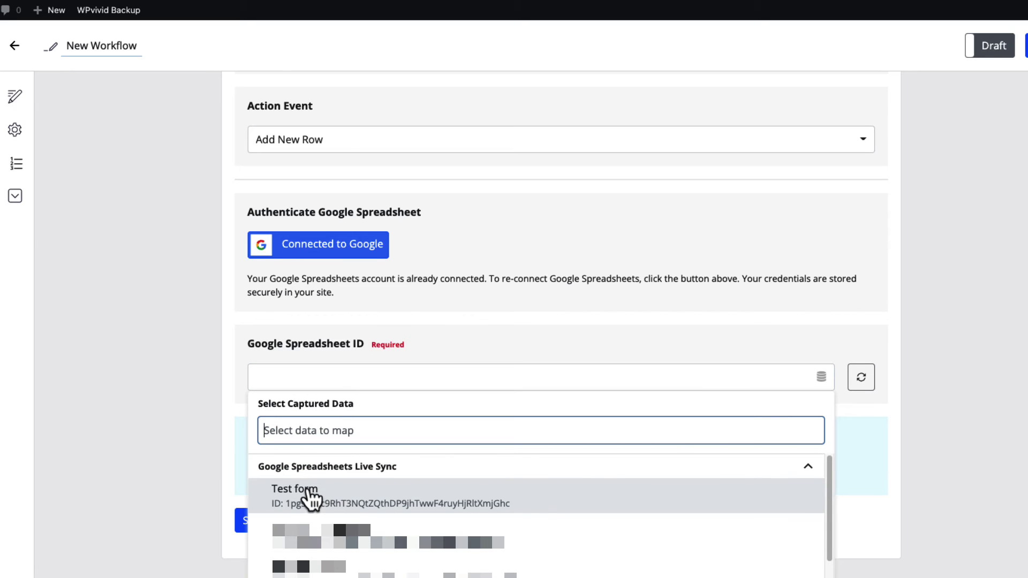
{"action": "left_click", "coordinate": [310, 498]}
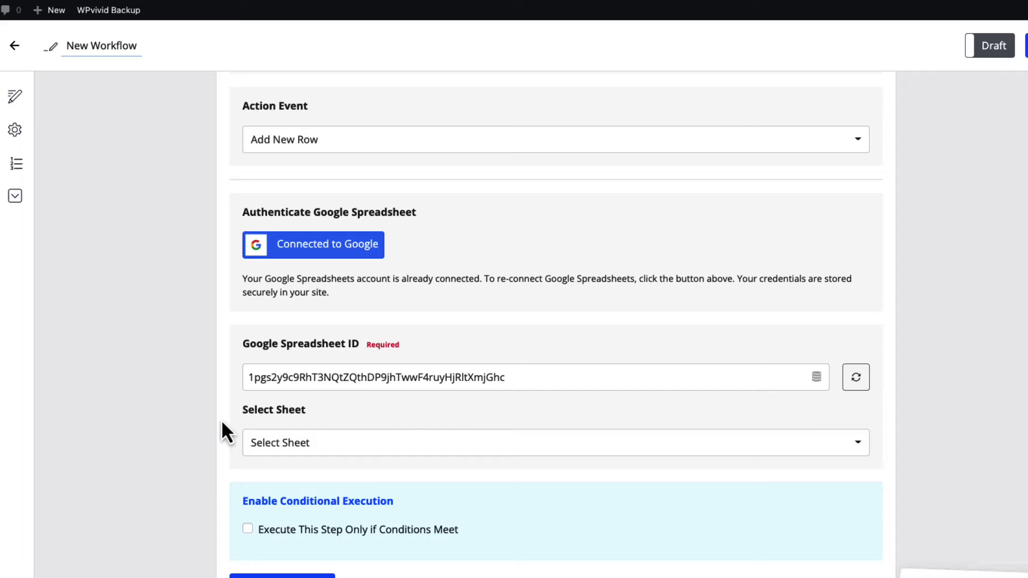
{"action": "left_click", "coordinate": [321, 448]}
{"action": "left_click", "coordinate": [276, 513]}
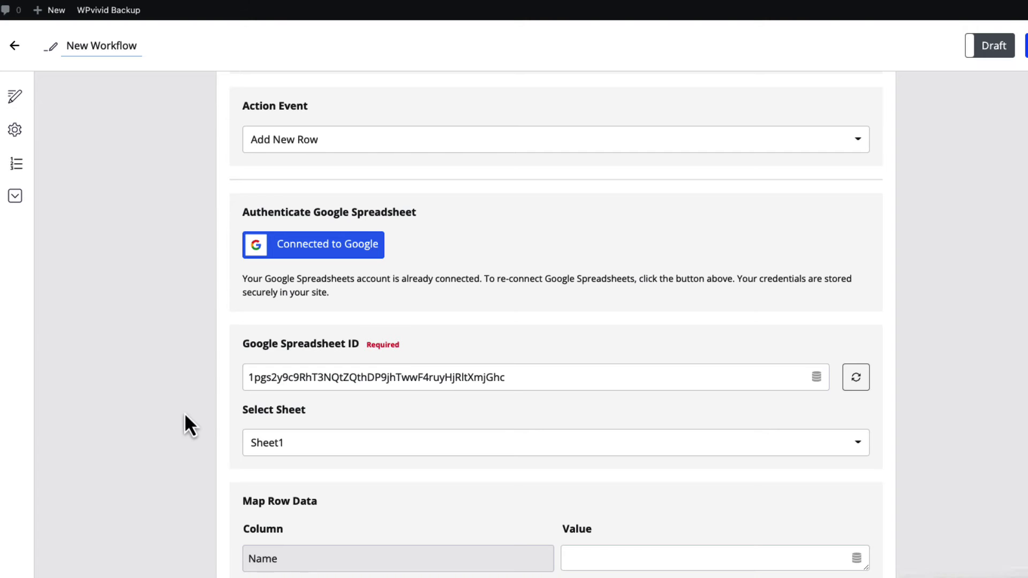
Step: Map the Name column to the captured Fluent Forms input_text value and the Email column to its email value
{"action": "scroll", "coordinate": [192, 407], "scroll_direction": "down", "scroll_amount": 6}
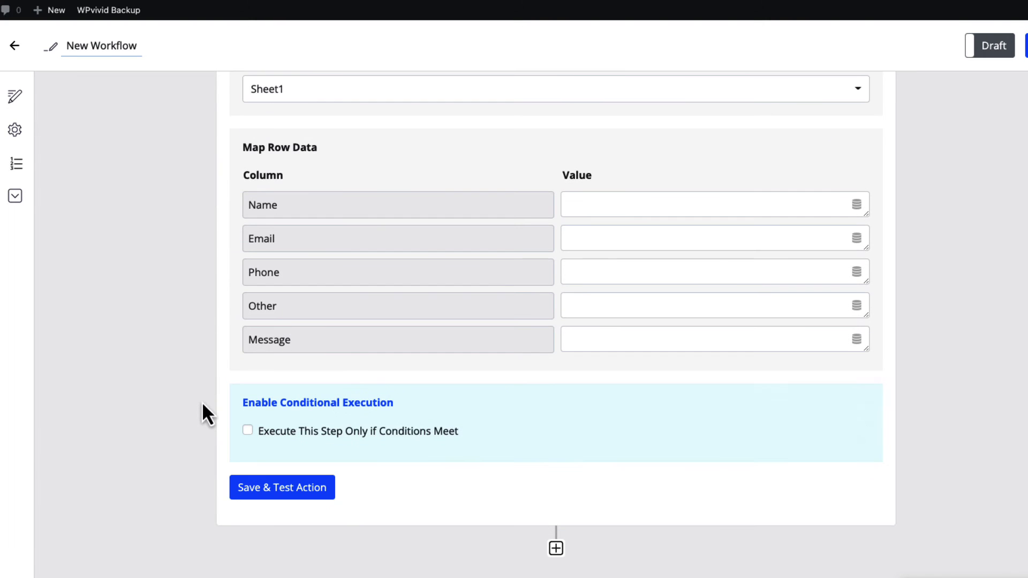
{"action": "left_click", "coordinate": [617, 205]}
{"action": "left_click", "coordinate": [608, 300]}
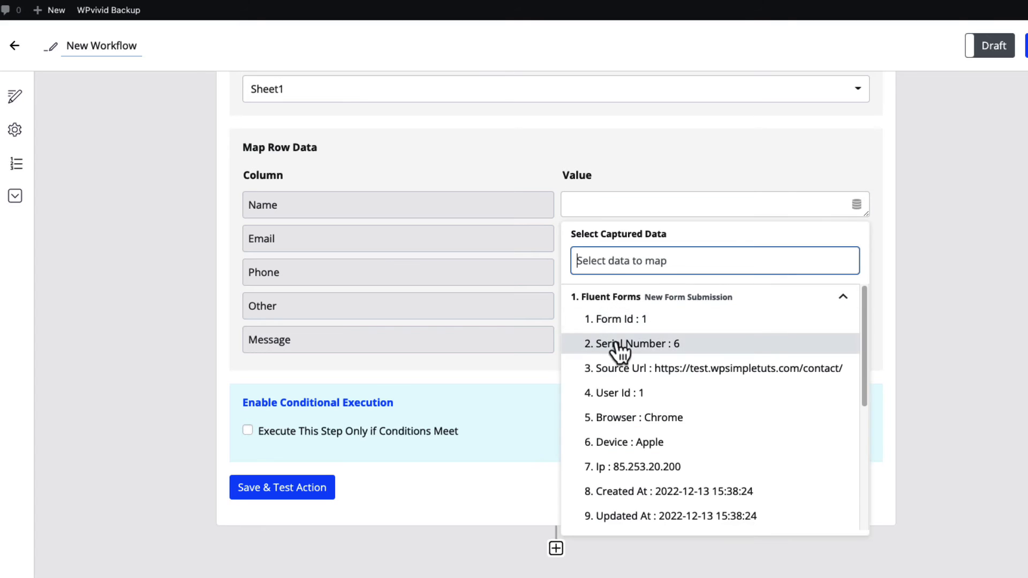
{"action": "scroll", "coordinate": [667, 354], "scroll_direction": "down", "scroll_amount": 5}
{"action": "left_click", "coordinate": [632, 429]}
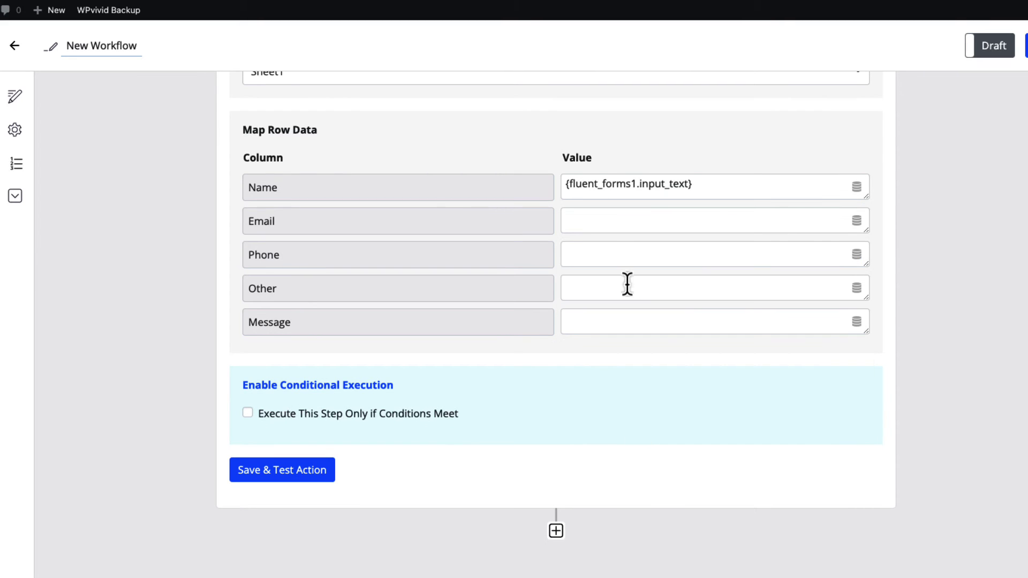
{"action": "left_click", "coordinate": [603, 224]}
{"action": "left_click", "coordinate": [622, 315]}
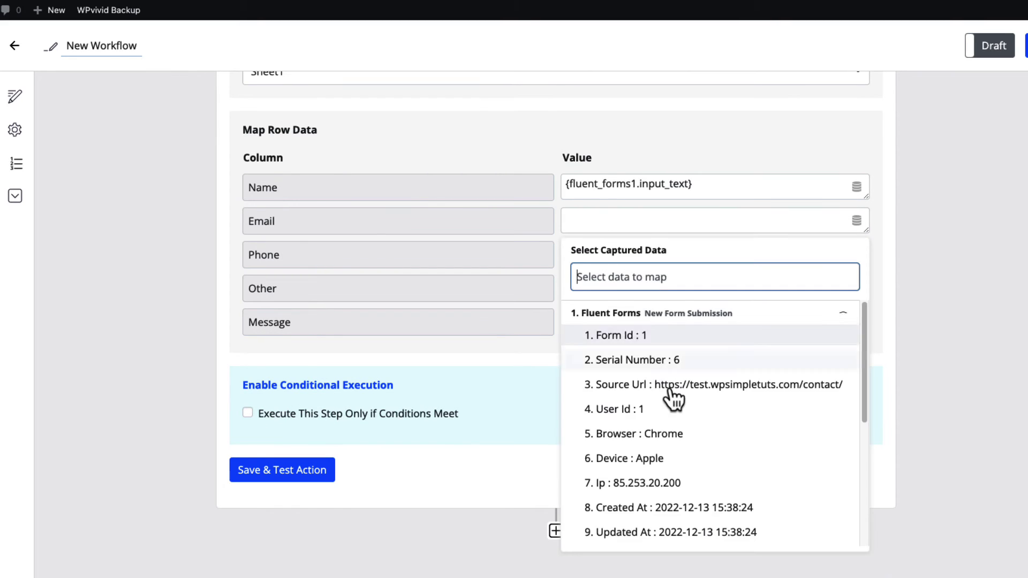
{"action": "scroll", "coordinate": [677, 407], "scroll_direction": "down", "scroll_amount": 5}
{"action": "left_click", "coordinate": [639, 487]}
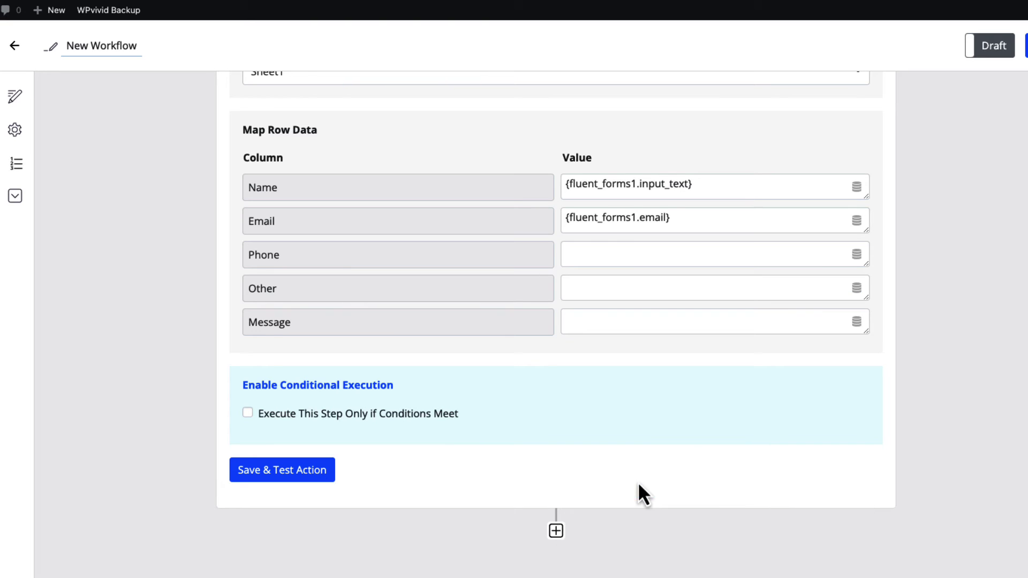
Step: Map the Phone column to the captured Fluent Forms input_text_1 value and the Other column to its input_text_2 value
{"action": "left_click", "coordinate": [616, 254]}
{"action": "left_click", "coordinate": [621, 348]}
{"action": "scroll", "coordinate": [680, 396], "scroll_direction": "down", "scroll_amount": 5}
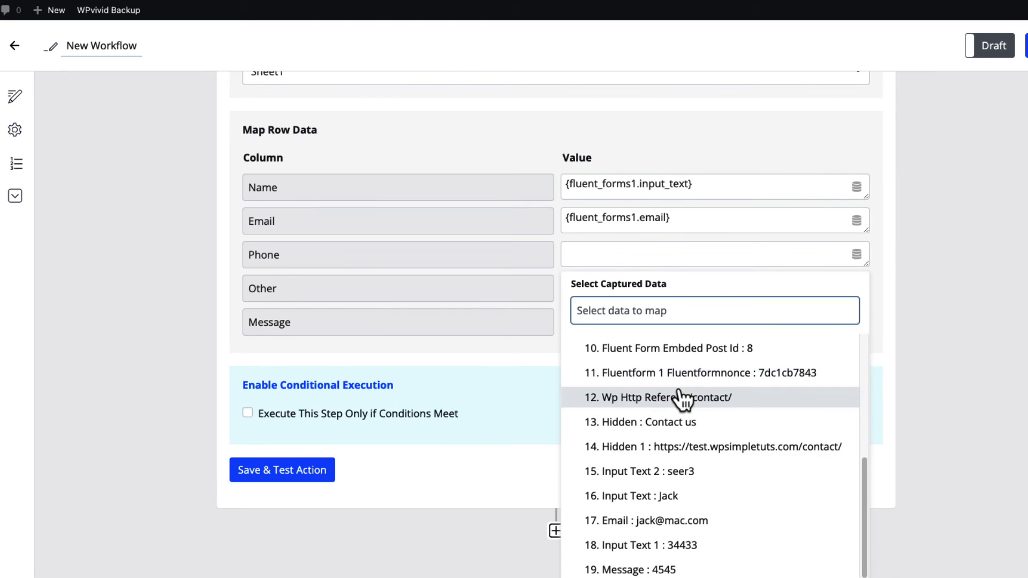
{"action": "left_click", "coordinate": [651, 545]}
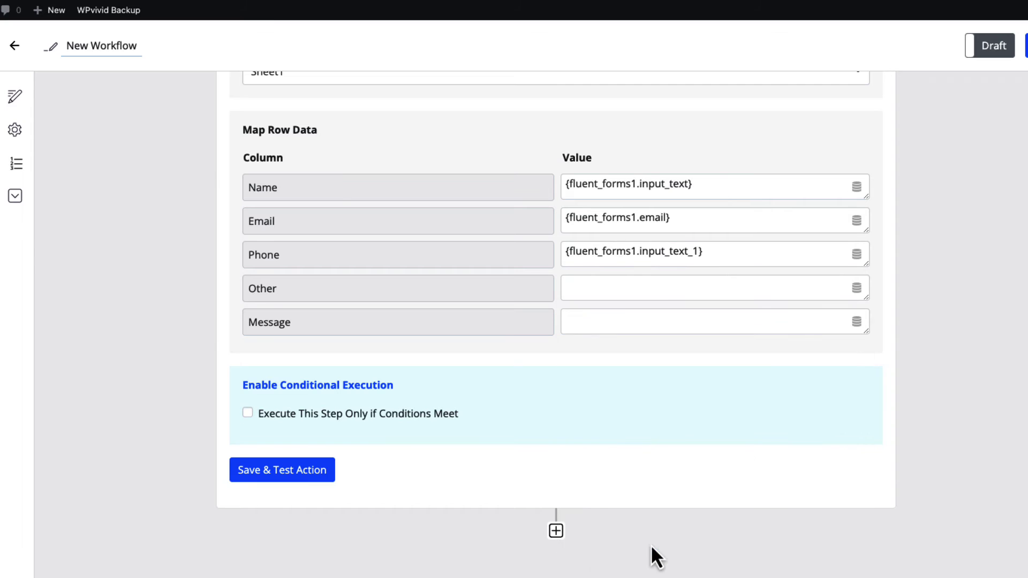
{"action": "left_click", "coordinate": [590, 289]}
{"action": "left_click", "coordinate": [635, 380]}
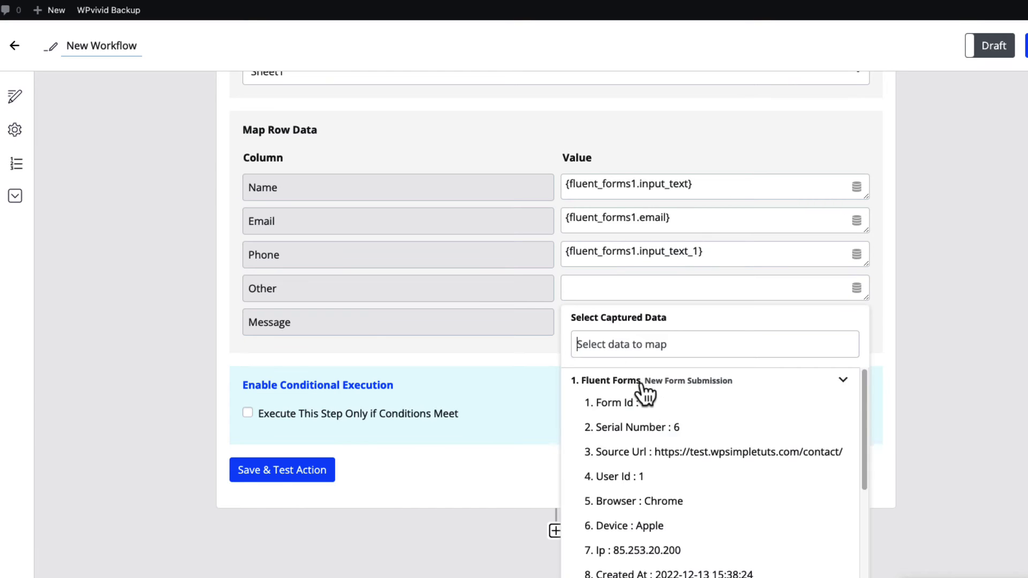
{"action": "scroll", "coordinate": [663, 489], "scroll_direction": "down", "scroll_amount": 5}
{"action": "left_click", "coordinate": [637, 505]}
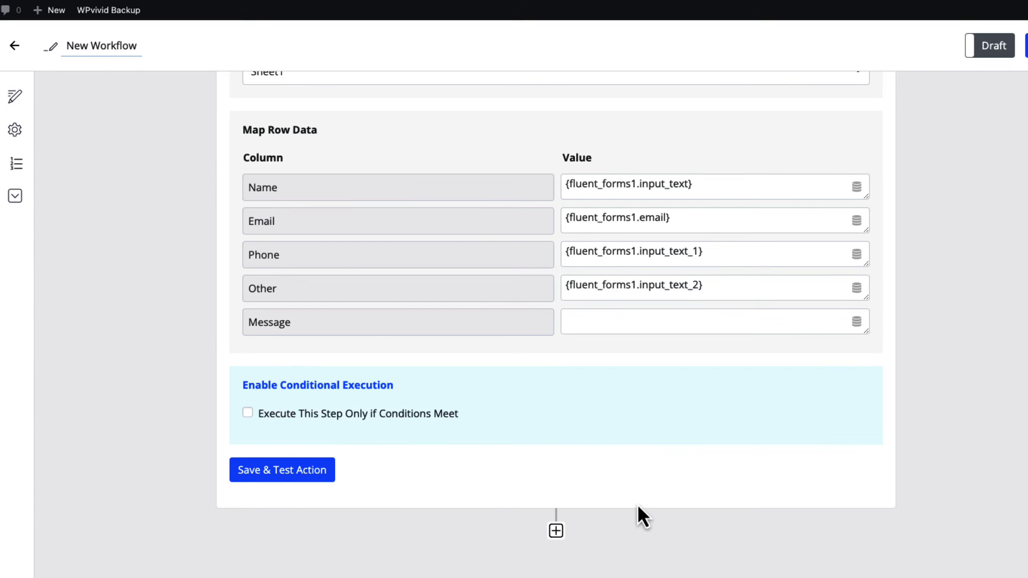
Step: Map the Message column to the captured Fluent Forms message value, and save and test the Add New Row action
{"action": "left_click", "coordinate": [607, 319]}
{"action": "left_click", "coordinate": [623, 415]}
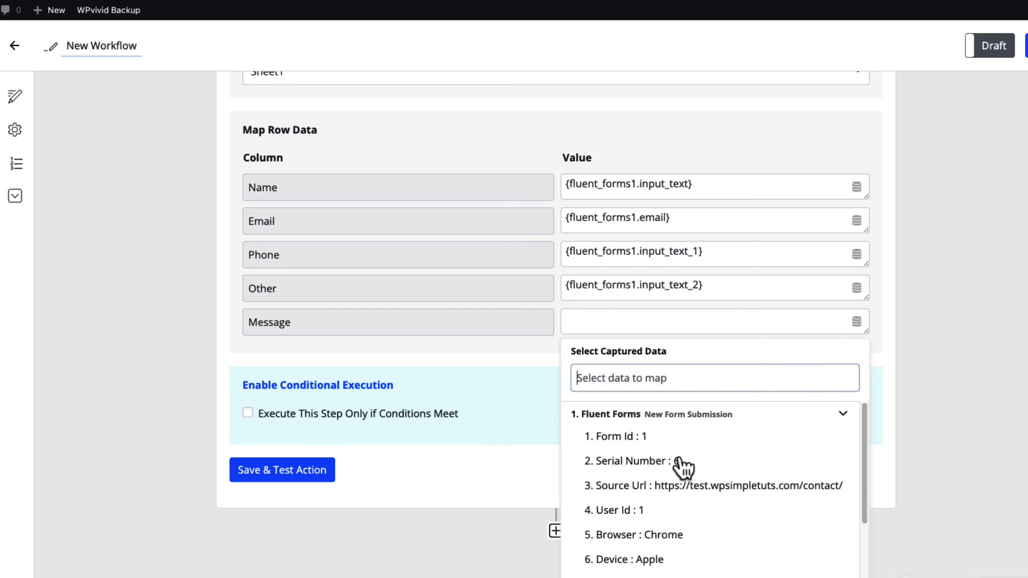
{"action": "scroll", "coordinate": [696, 474], "scroll_direction": "down", "scroll_amount": 6}
{"action": "left_click", "coordinate": [651, 503]}
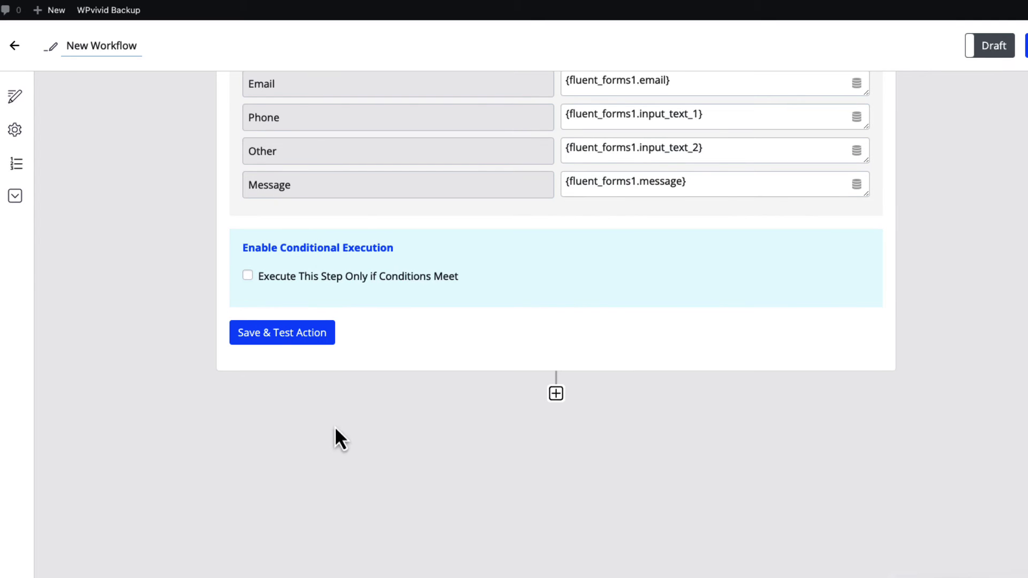
{"action": "left_click", "coordinate": [277, 337]}
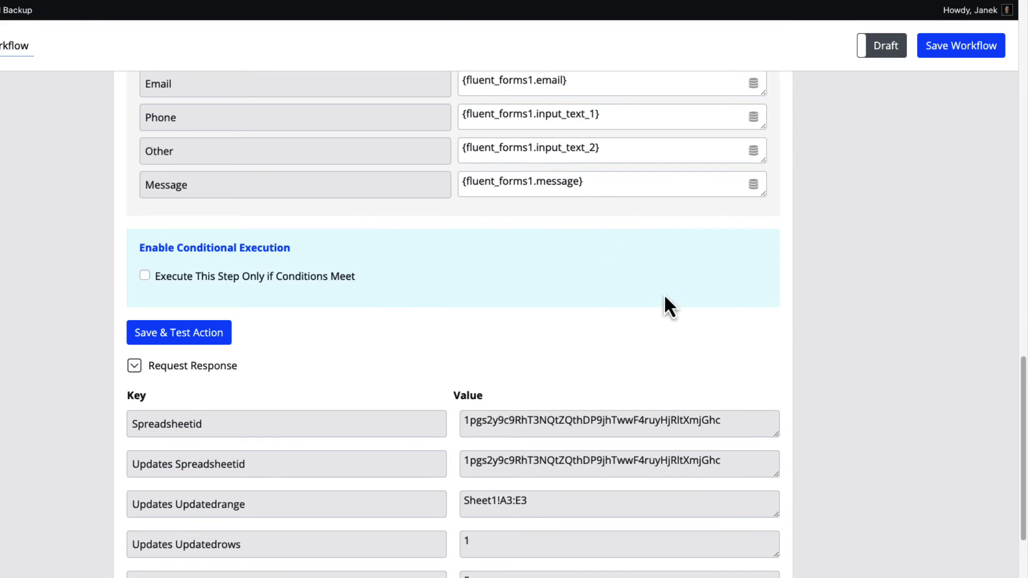
Step: Review the action's request response, set the workflow to Live and save it
{"action": "scroll", "coordinate": [664, 294], "scroll_direction": "down", "scroll_amount": 5}
{"action": "scroll", "coordinate": [720, 286], "scroll_direction": "up", "scroll_amount": 6}
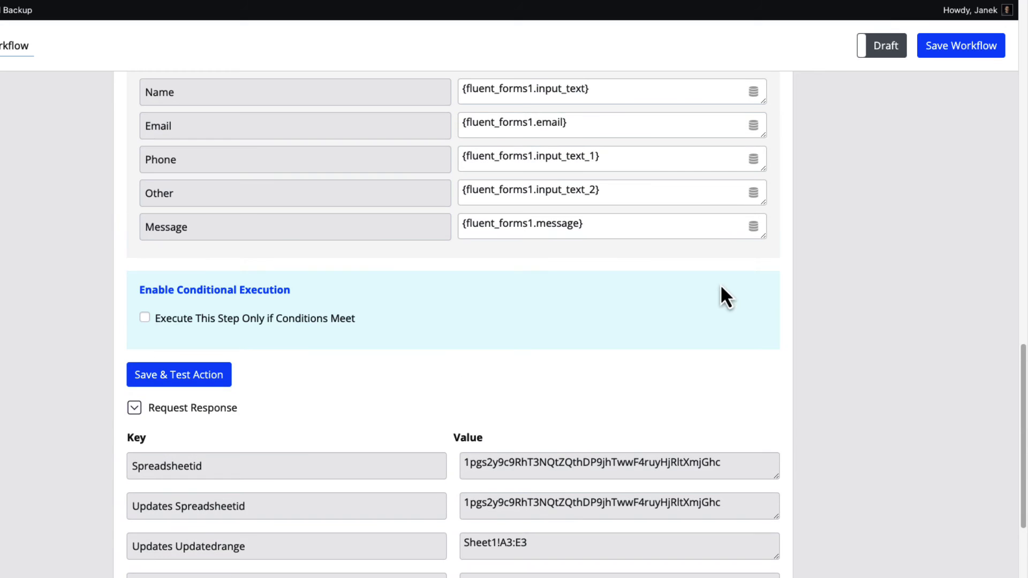
{"action": "left_click", "coordinate": [879, 51]}
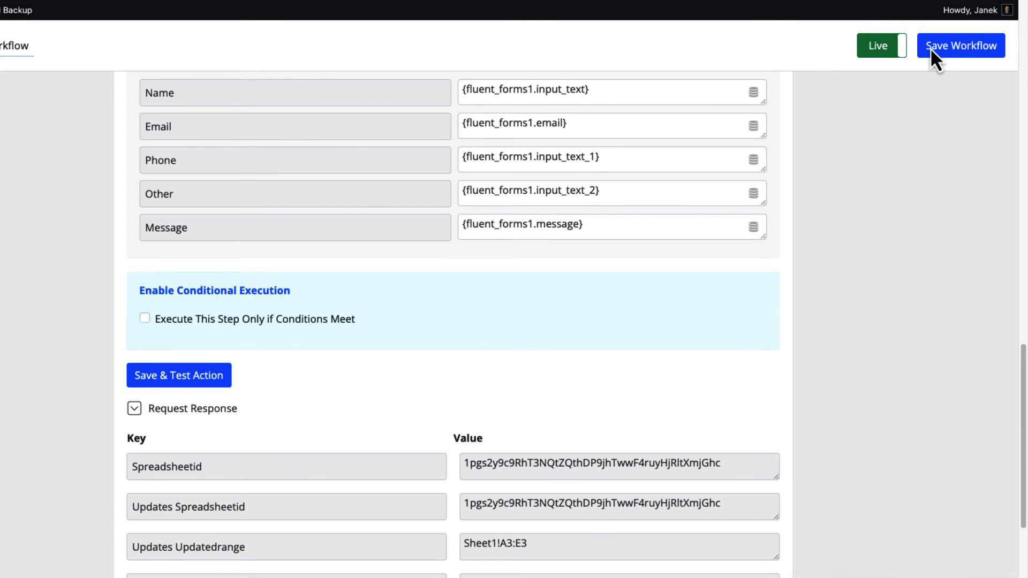
{"action": "left_click", "coordinate": [931, 48]}
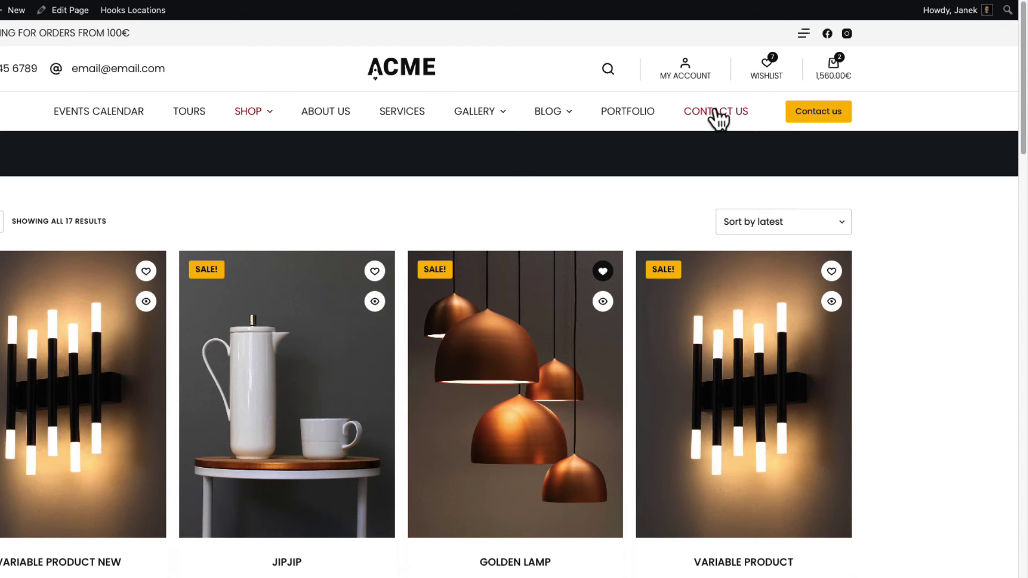
Step: Submit the site's Contact Us form with Random, a name, e-mail, phone number and the message Some info, and check its row in Test form
{"action": "left_click", "coordinate": [717, 116]}
{"action": "scroll", "coordinate": [246, 371], "scroll_direction": "down", "scroll_amount": 5}
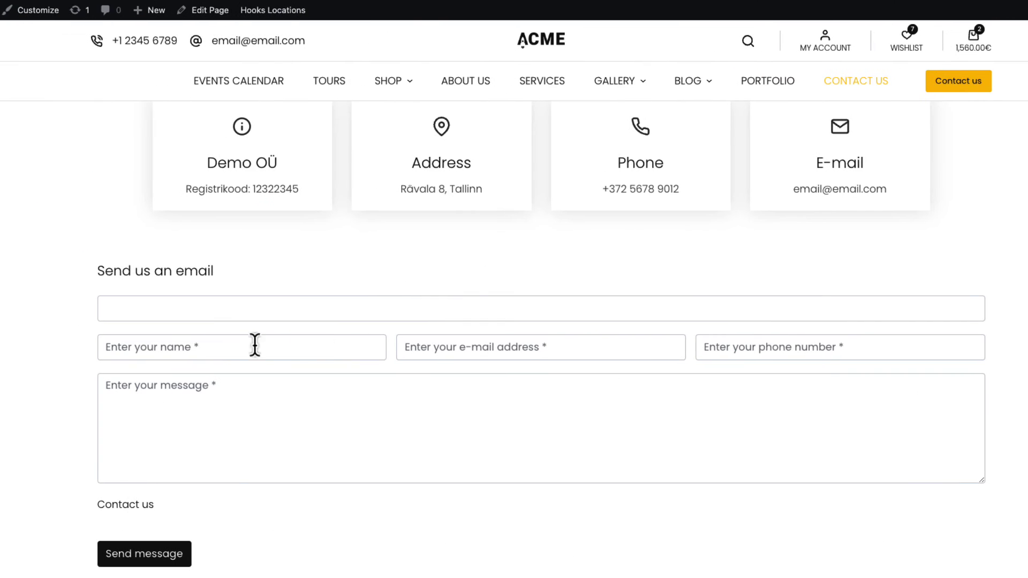
{"action": "left_click", "coordinate": [202, 307]}
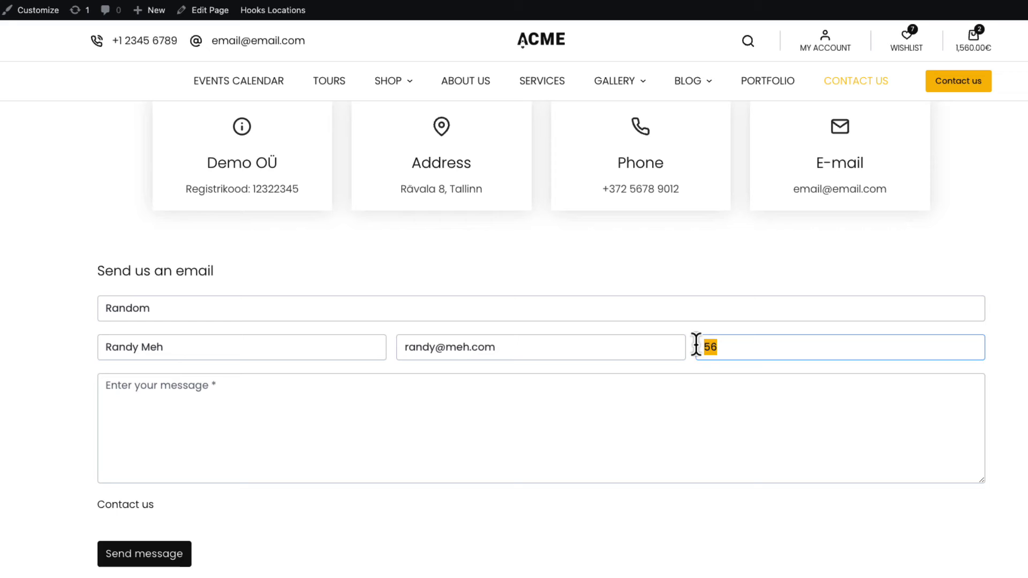
{"action": "type", "text": "5656557"}
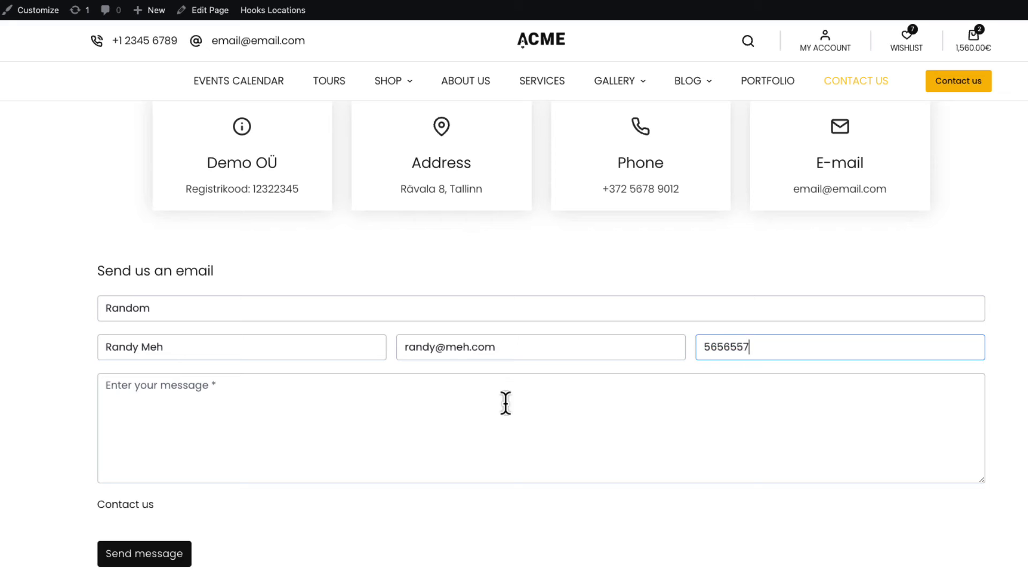
{"action": "left_click", "coordinate": [439, 408]}
{"action": "type", "text": "Some info"}
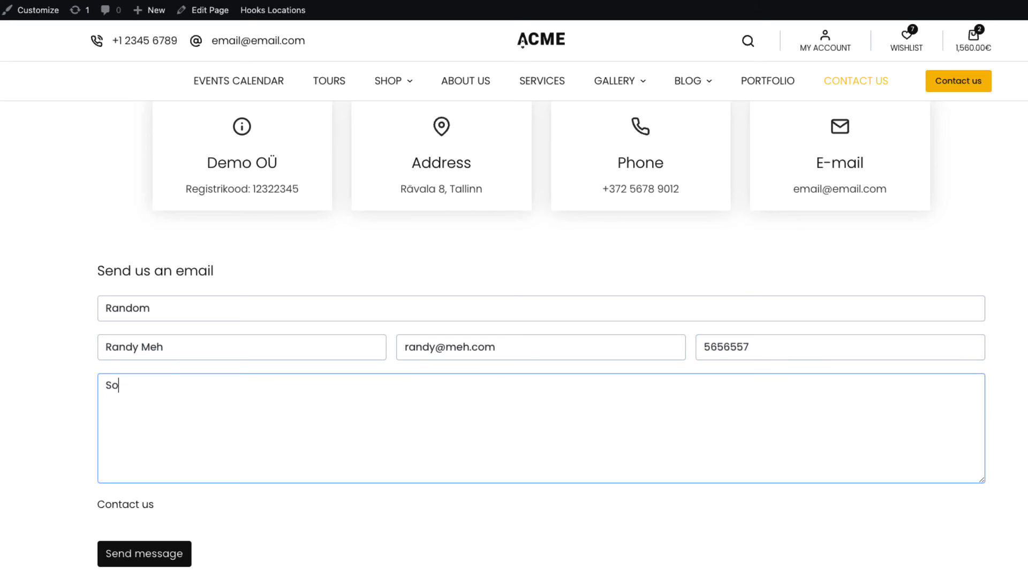
{"action": "left_click", "coordinate": [140, 557]}
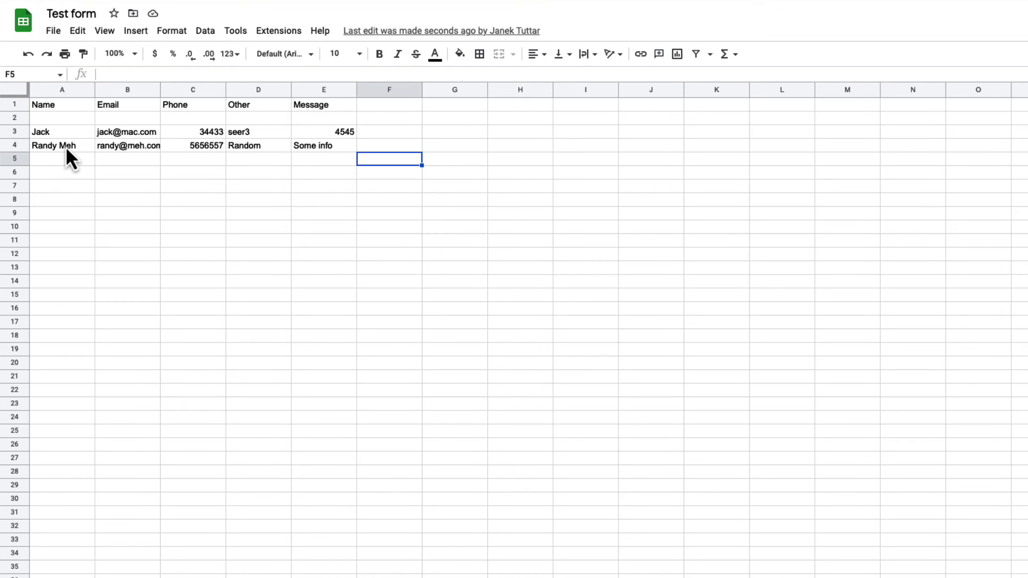
{"action": "left_click", "coordinate": [66, 147]}
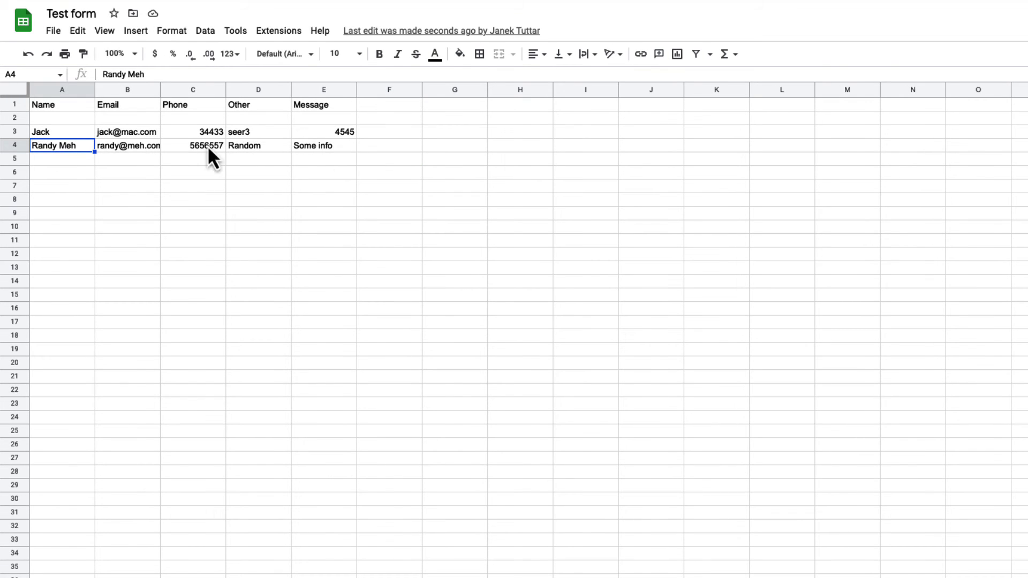
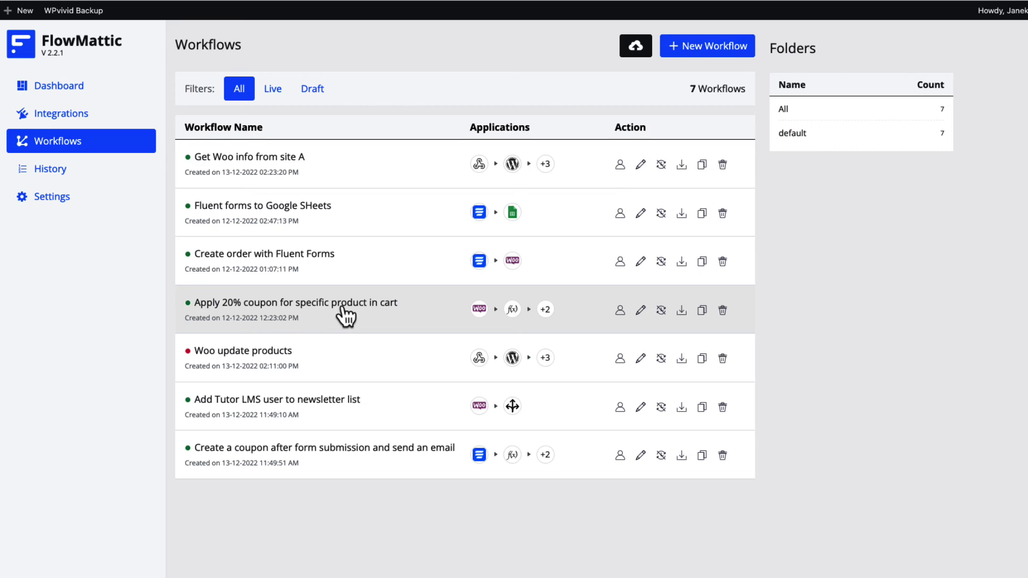
Step: Open the Apply 20% coupon for specific product in cart workflow in FlowMattic and expand its PHP Functions action
{"action": "left_click", "coordinate": [640, 310]}
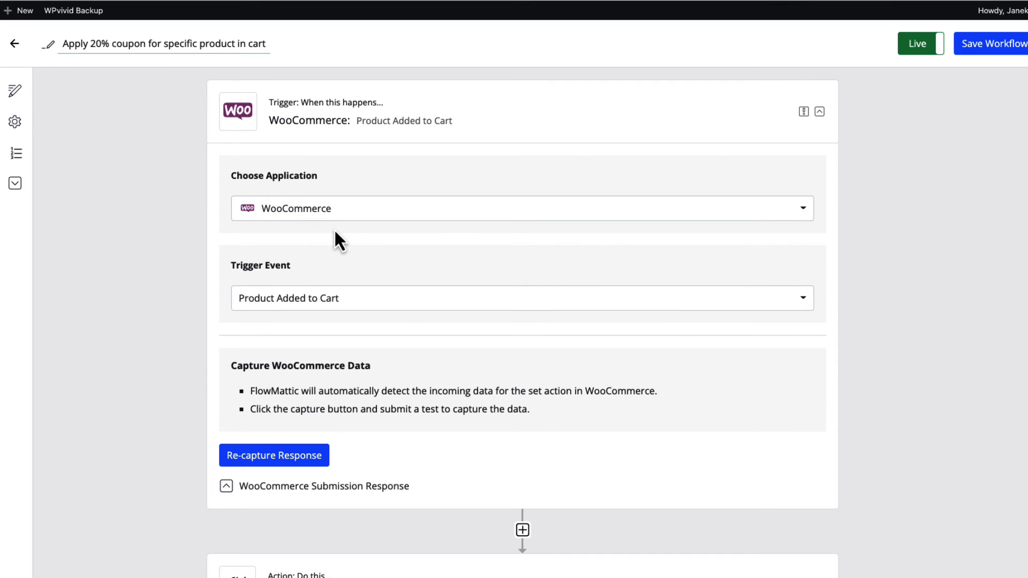
{"action": "scroll", "coordinate": [342, 252], "scroll_direction": "down", "scroll_amount": 3}
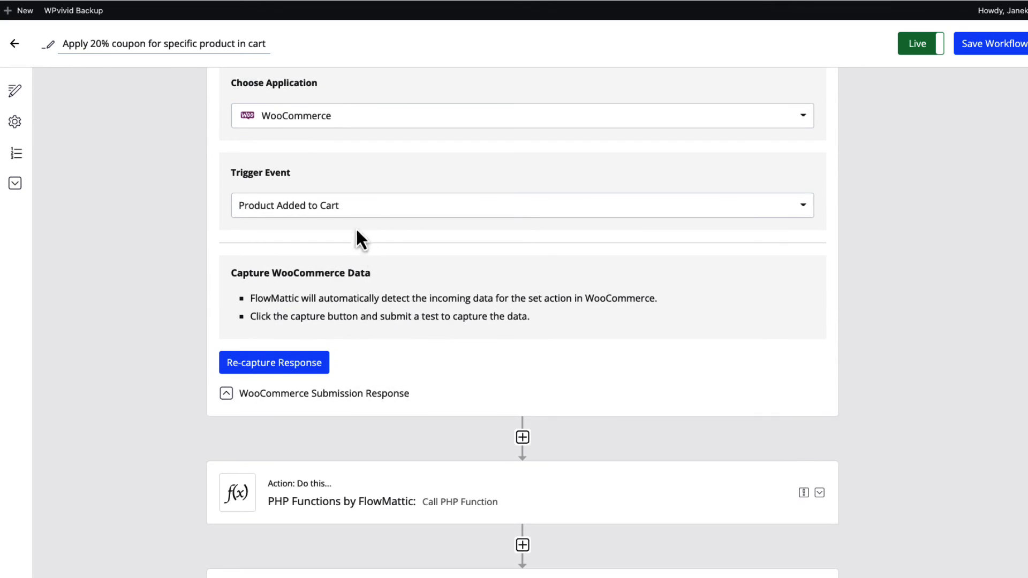
{"action": "scroll", "coordinate": [410, 270], "scroll_direction": "down", "scroll_amount": 6}
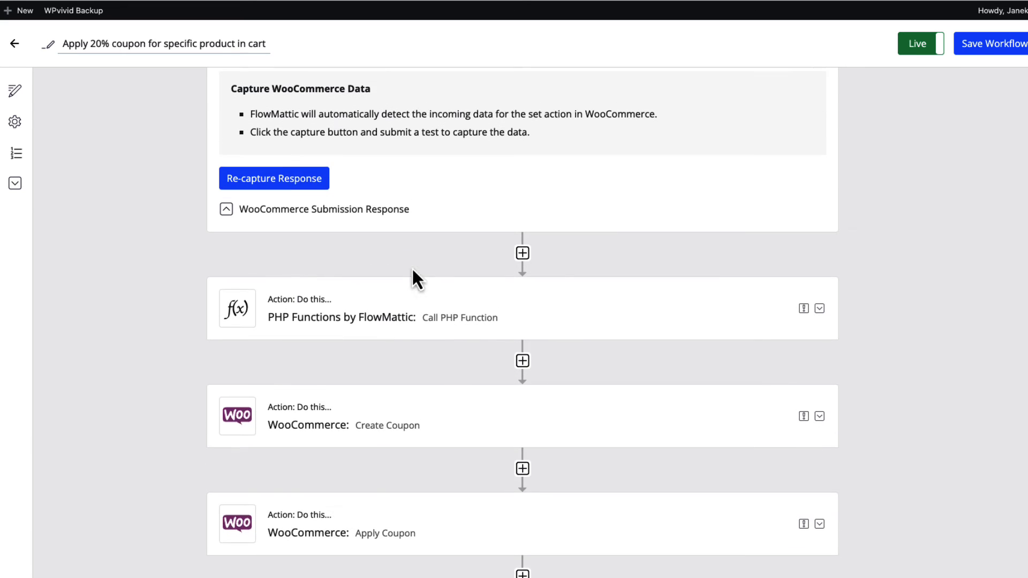
{"action": "left_click", "coordinate": [820, 305]}
{"action": "scroll", "coordinate": [682, 301], "scroll_direction": "down", "scroll_amount": 1}
{"action": "scroll", "coordinate": [683, 303], "scroll_direction": "down", "scroll_amount": 5}
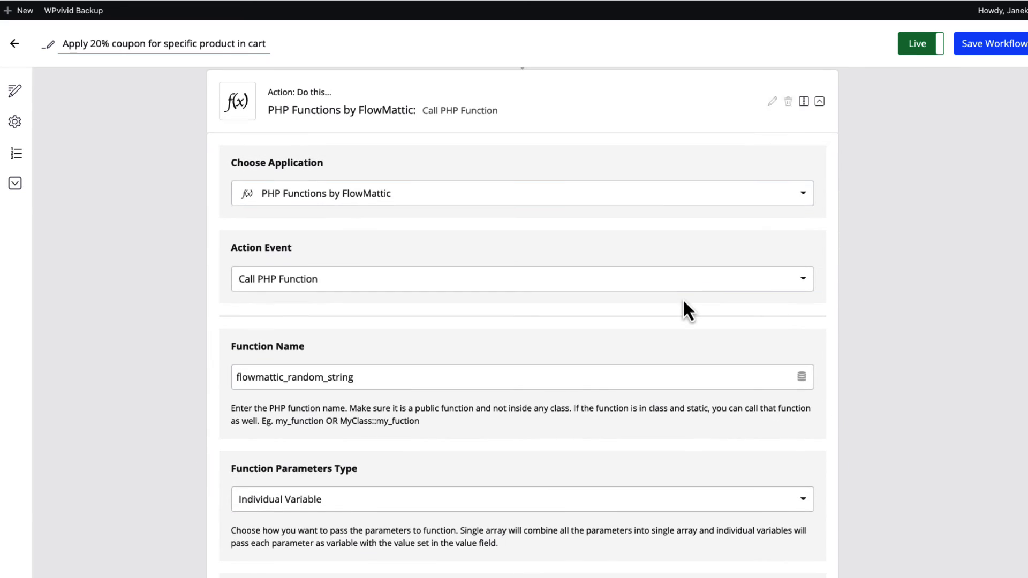
Step: Examine the function name and the length parameter's key and value in the Call PHP Function action
{"action": "left_click_drag", "start_coordinate": [373, 381], "coordinate": [232, 380]}
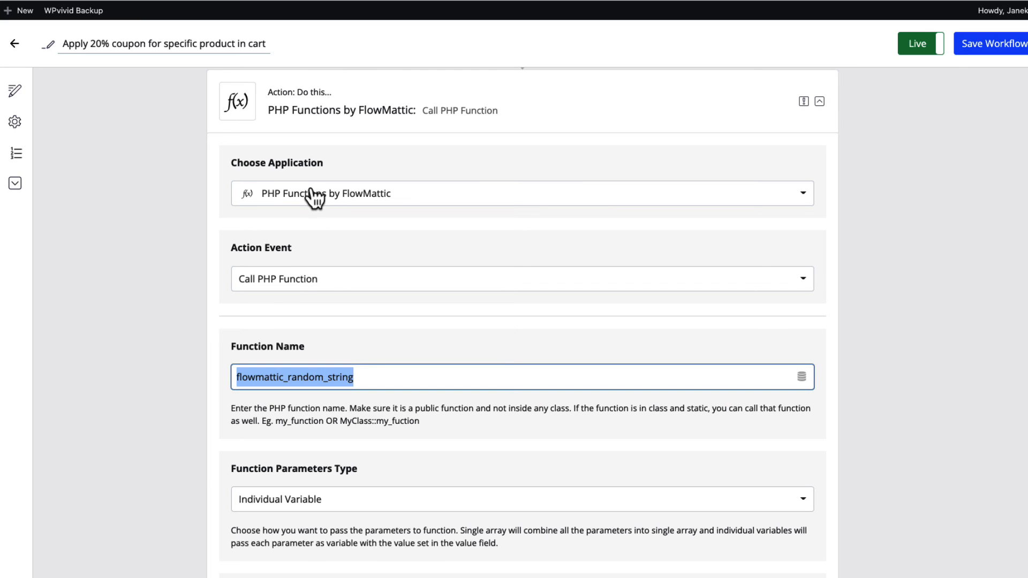
{"action": "scroll", "coordinate": [289, 370], "scroll_direction": "down", "scroll_amount": 2}
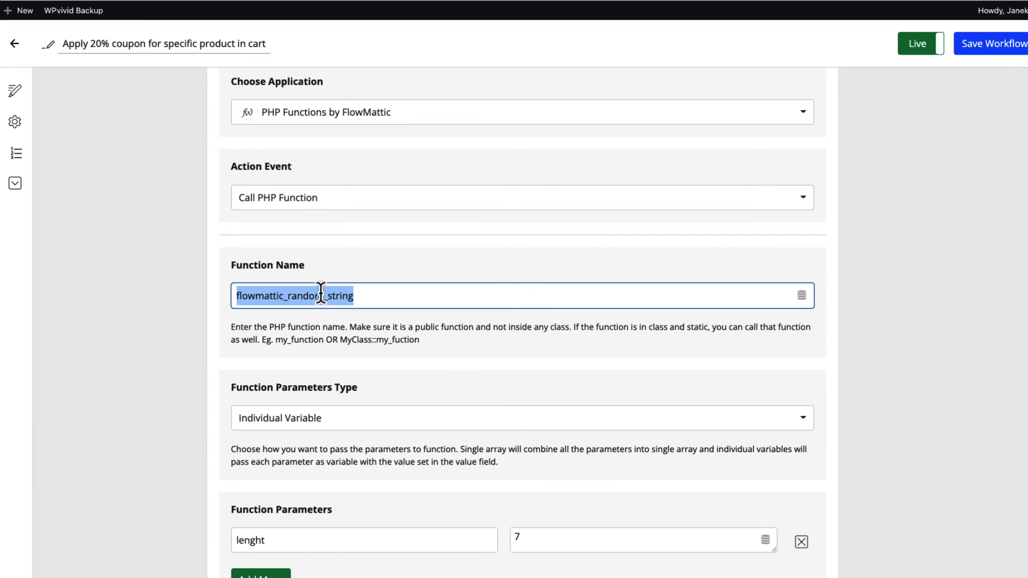
{"action": "scroll", "coordinate": [321, 294], "scroll_direction": "down", "scroll_amount": 2}
{"action": "left_click", "coordinate": [277, 456]}
{"action": "double_click", "coordinate": [260, 457]}
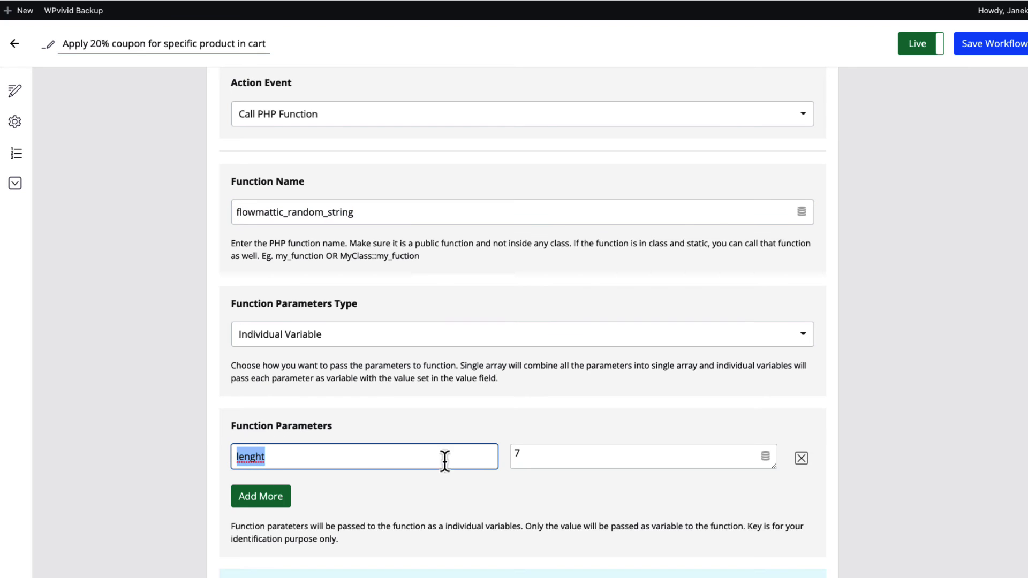
{"action": "left_click", "coordinate": [521, 457]}
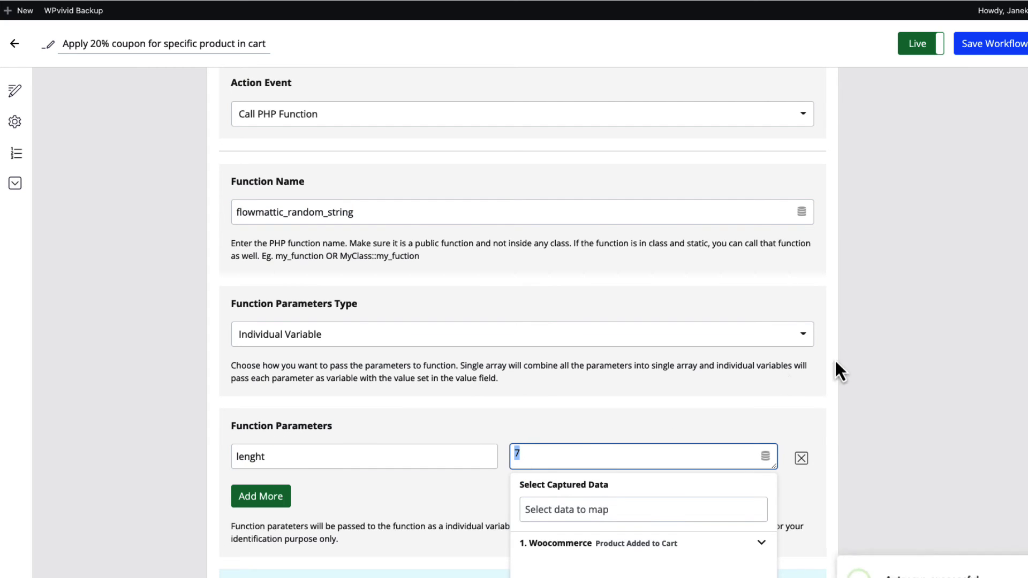
{"action": "left_click", "coordinate": [899, 375]}
Step: Expand the Create Coupon action, and inspect the captured data behind the product ID condition on the PHP Functions action
{"action": "scroll", "coordinate": [901, 381], "scroll_direction": "down", "scroll_amount": 9}
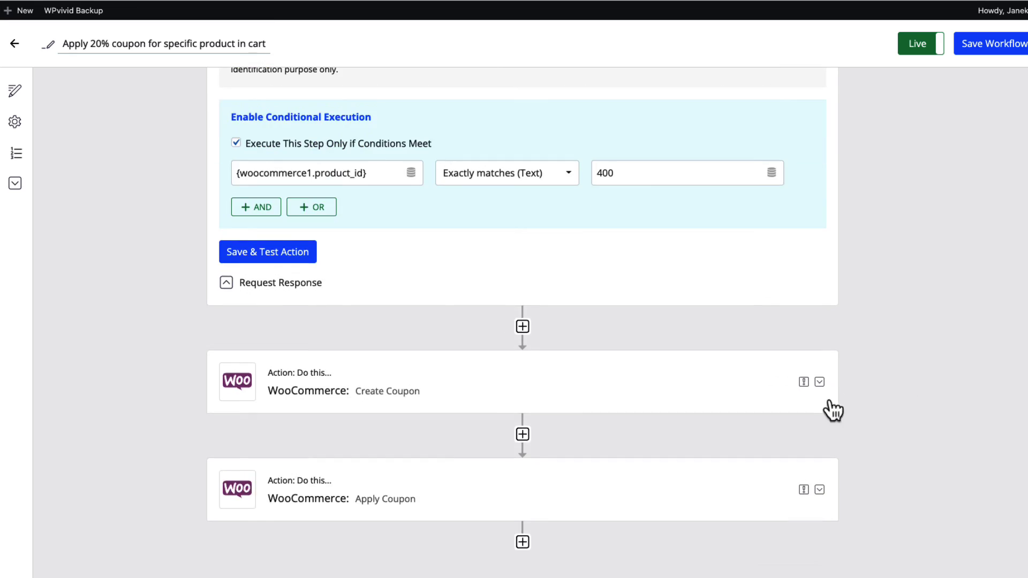
{"action": "left_click", "coordinate": [819, 382]}
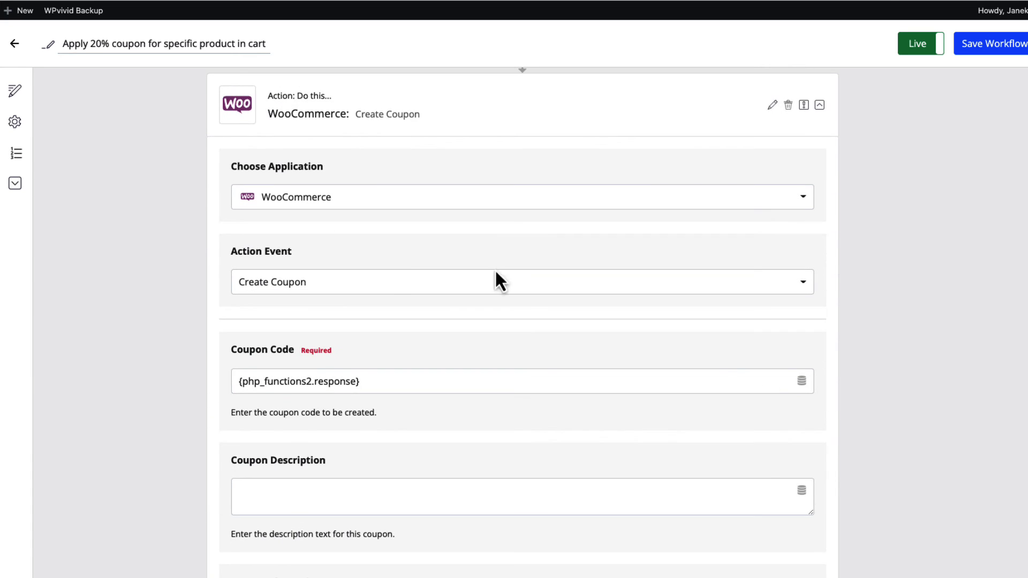
{"action": "scroll", "coordinate": [406, 323], "scroll_direction": "up", "scroll_amount": 6}
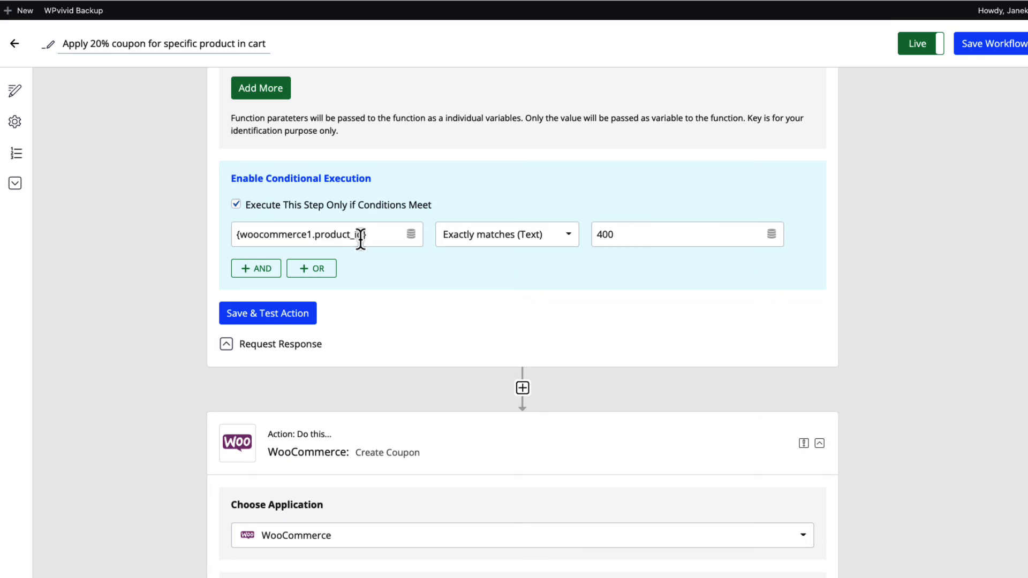
{"action": "left_click_drag", "start_coordinate": [376, 236], "coordinate": [238, 234]}
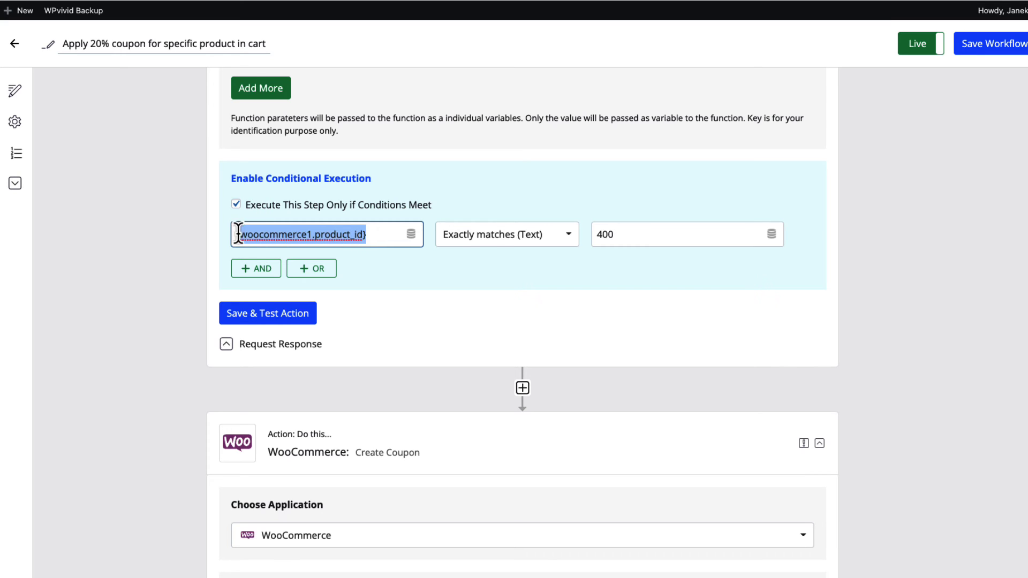
{"action": "left_click", "coordinate": [411, 236]}
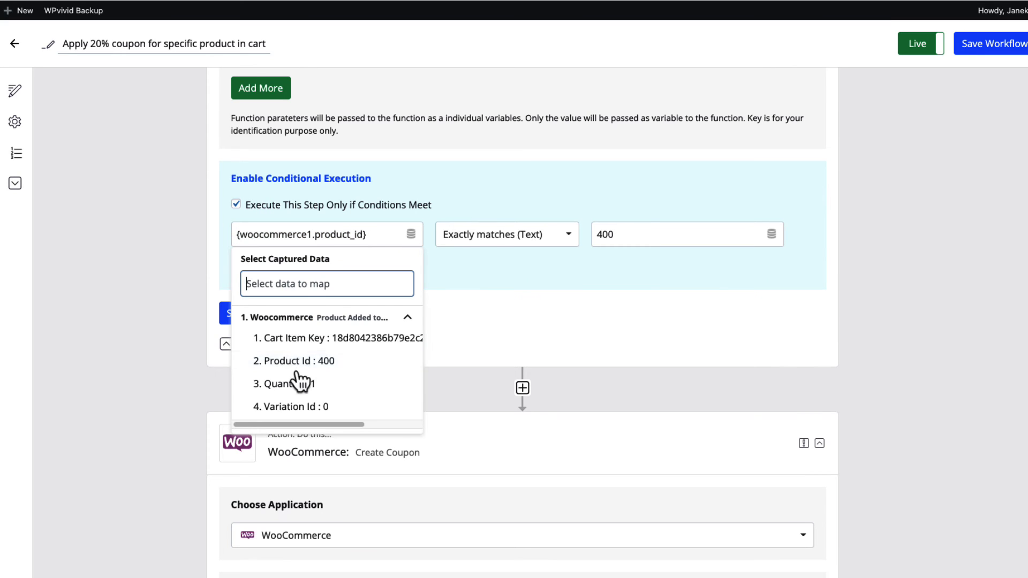
{"action": "left_click", "coordinate": [994, 272]}
{"action": "scroll", "coordinate": [641, 258], "scroll_direction": "up", "scroll_amount": 3}
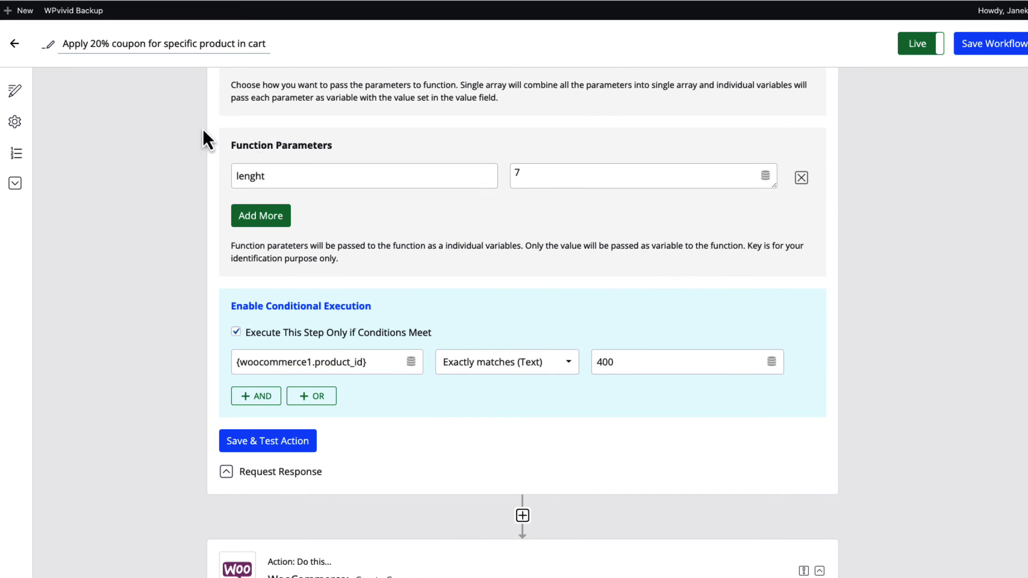
Step: Switch to the WooCommerce Products list and highlight the Golden Lamp's product ID
{"action": "scroll", "coordinate": [164, 121], "scroll_direction": "up", "scroll_amount": 20}
{"action": "mouse_move", "coordinate": [39, 336]}
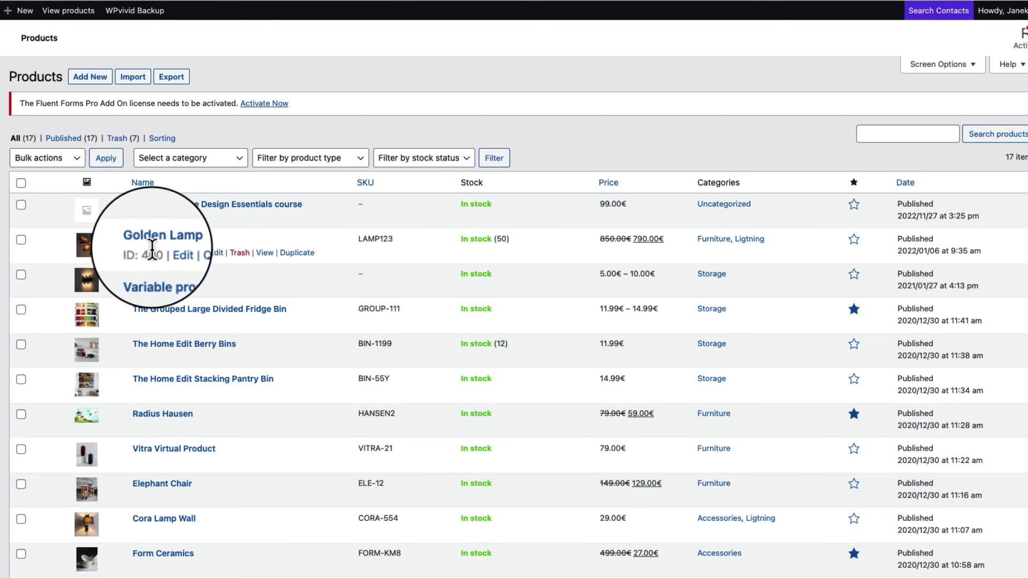
{"action": "double_click", "coordinate": [148, 253]}
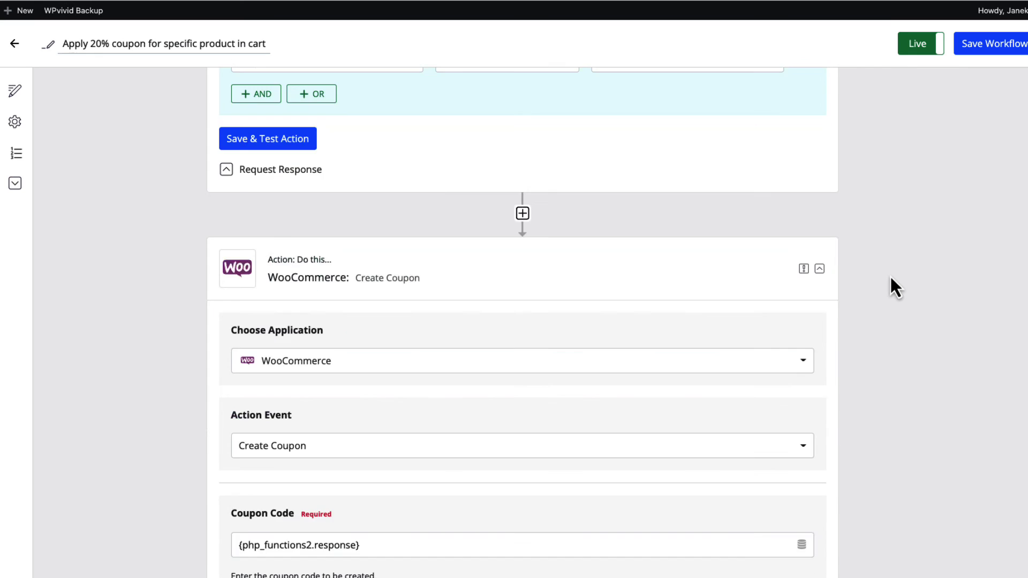
Step: Return to the coupon workflow and examine the Create Coupon action's coupon code, discount type and coupon amount
{"action": "scroll", "coordinate": [890, 274], "scroll_direction": "down", "scroll_amount": 4}
{"action": "scroll", "coordinate": [374, 331], "scroll_direction": "down", "scroll_amount": 1}
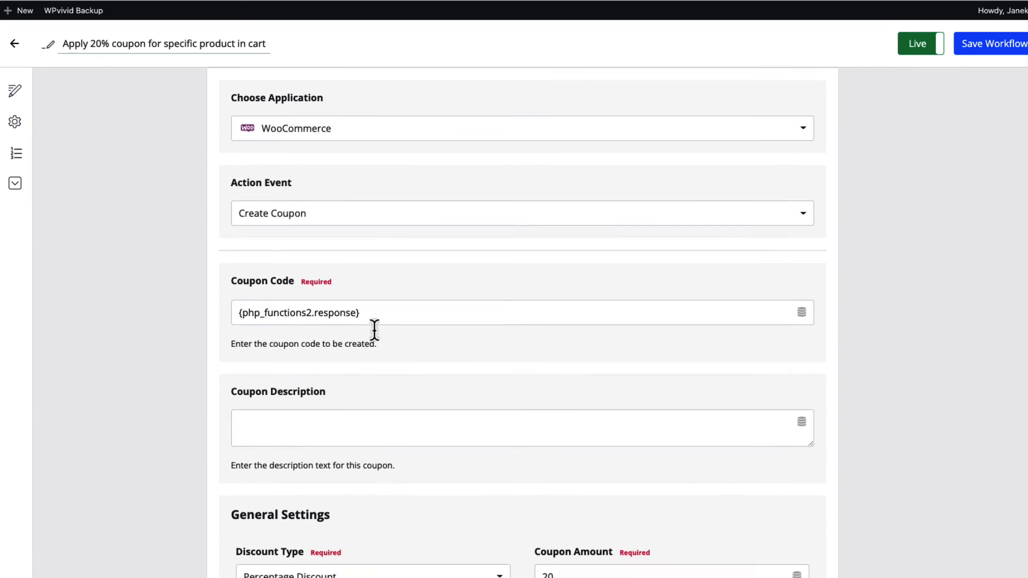
{"action": "scroll", "coordinate": [374, 330], "scroll_direction": "down", "scroll_amount": 4}
{"action": "double_click", "coordinate": [547, 373]}
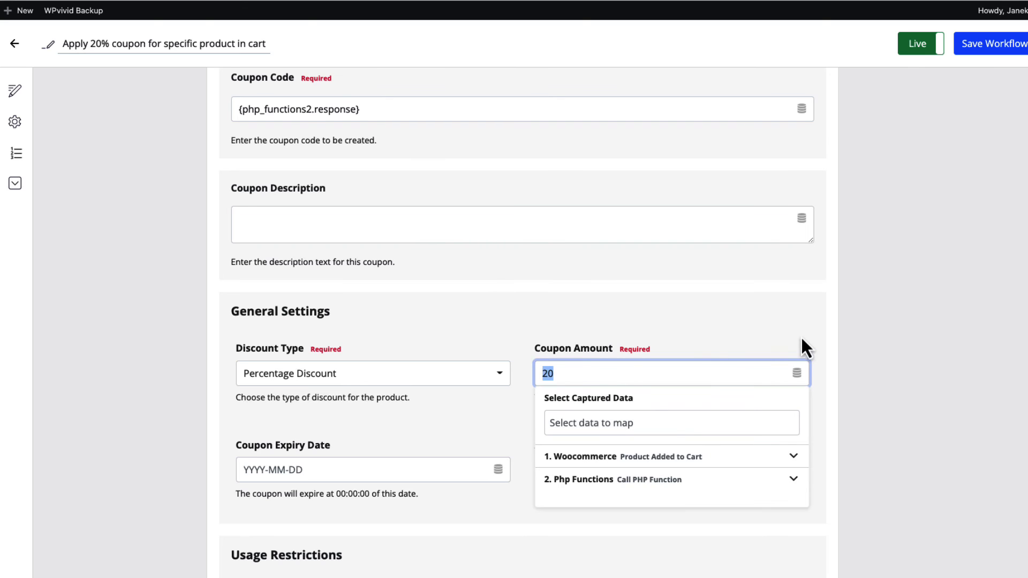
Step: Examine the Create Coupon action's usage limit per coupon and its product ID execution condition
{"action": "left_click", "coordinate": [950, 301]}
{"action": "scroll", "coordinate": [951, 300], "scroll_direction": "down", "scroll_amount": 13}
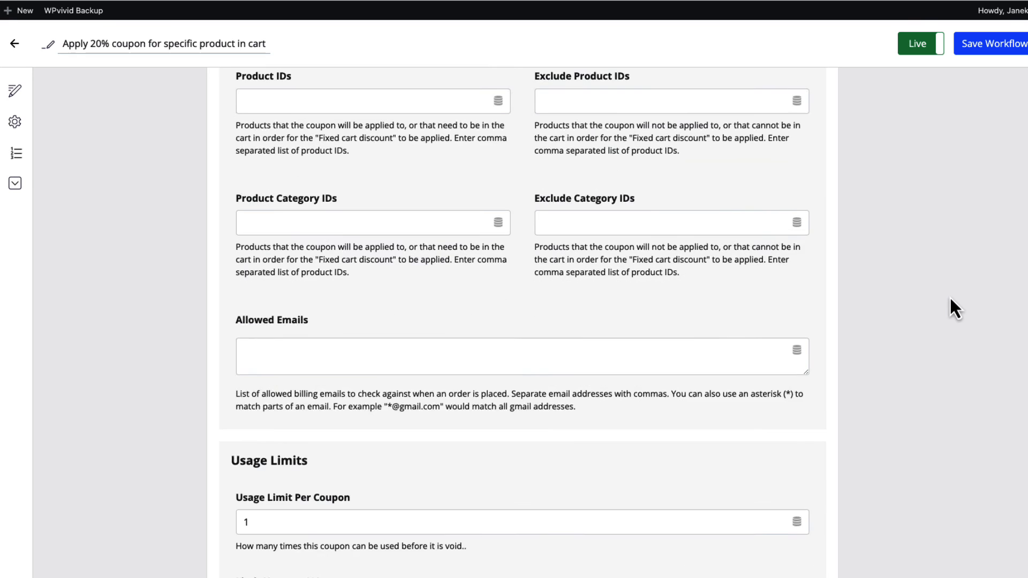
{"action": "scroll", "coordinate": [950, 298], "scroll_direction": "down", "scroll_amount": 3}
{"action": "left_click_drag", "start_coordinate": [255, 352], "coordinate": [225, 348]}
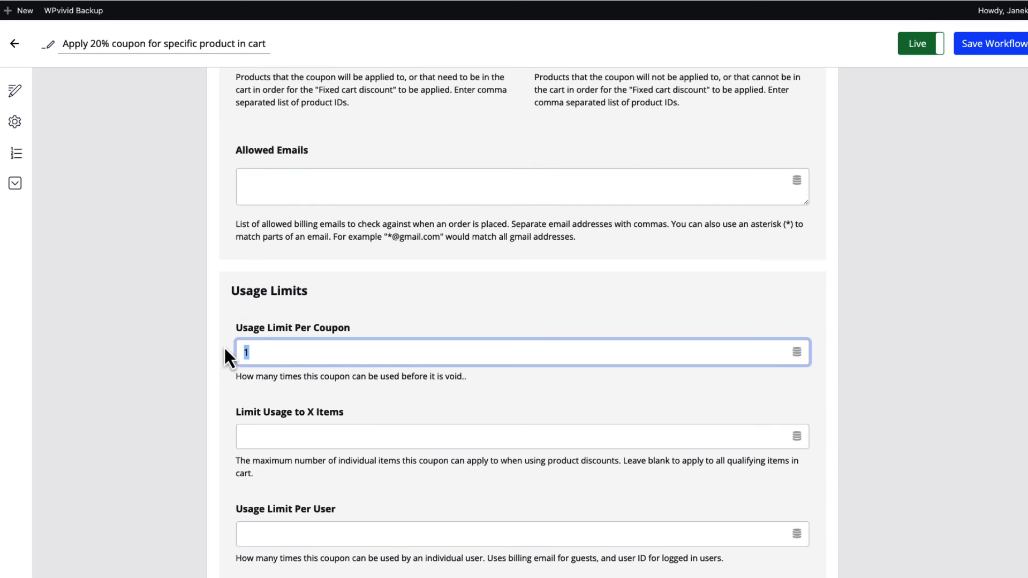
{"action": "left_click", "coordinate": [918, 336]}
{"action": "scroll", "coordinate": [919, 336], "scroll_direction": "down", "scroll_amount": 6}
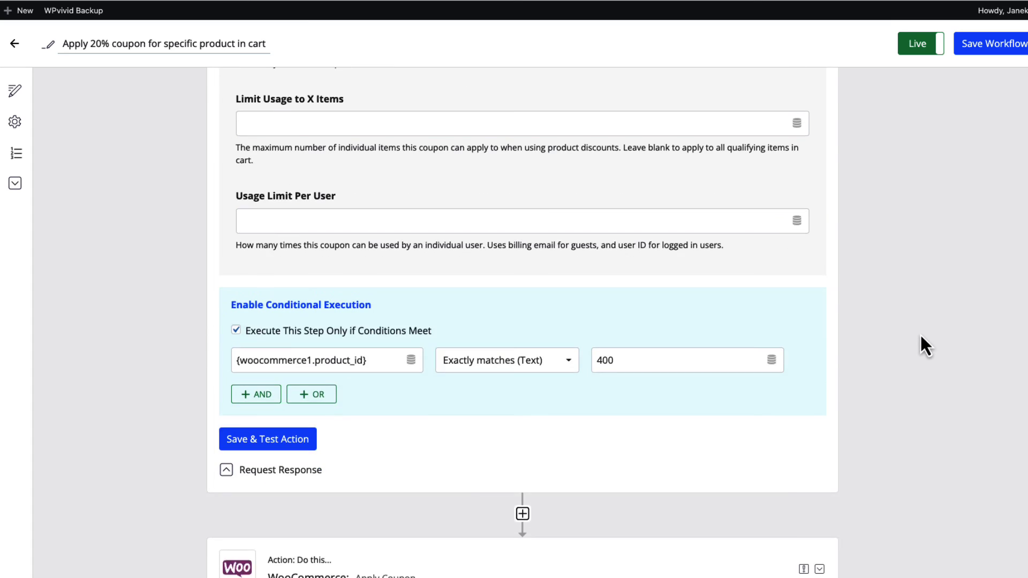
Step: Expand the Apply Coupon action and examine its coupon to apply, cart item key and execution condition
{"action": "scroll", "coordinate": [920, 342], "scroll_direction": "down", "scroll_amount": 4}
{"action": "left_click", "coordinate": [819, 375]}
{"action": "scroll", "coordinate": [891, 363], "scroll_direction": "down", "scroll_amount": 6}
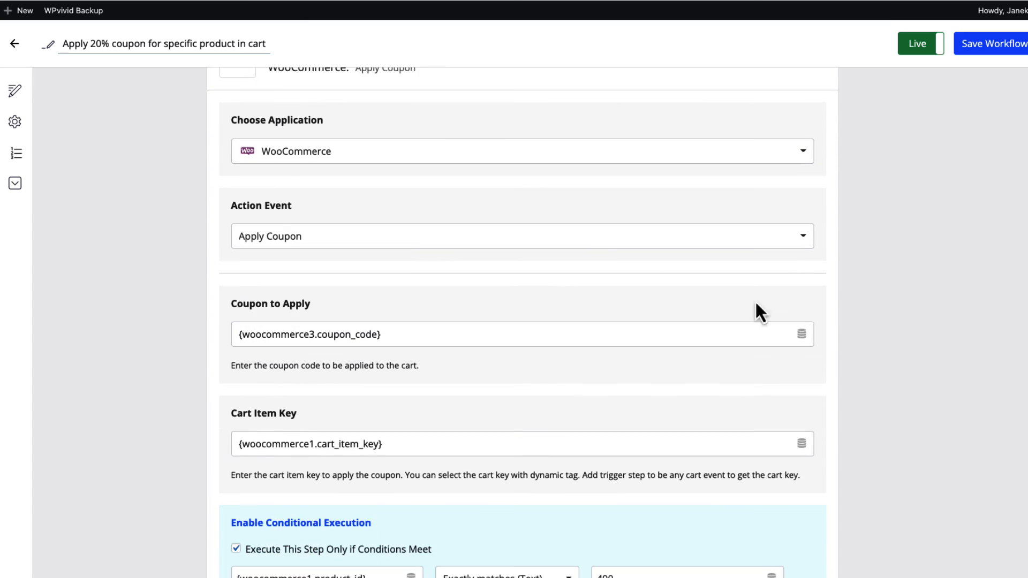
{"action": "scroll", "coordinate": [768, 323], "scroll_direction": "down", "scroll_amount": 20}
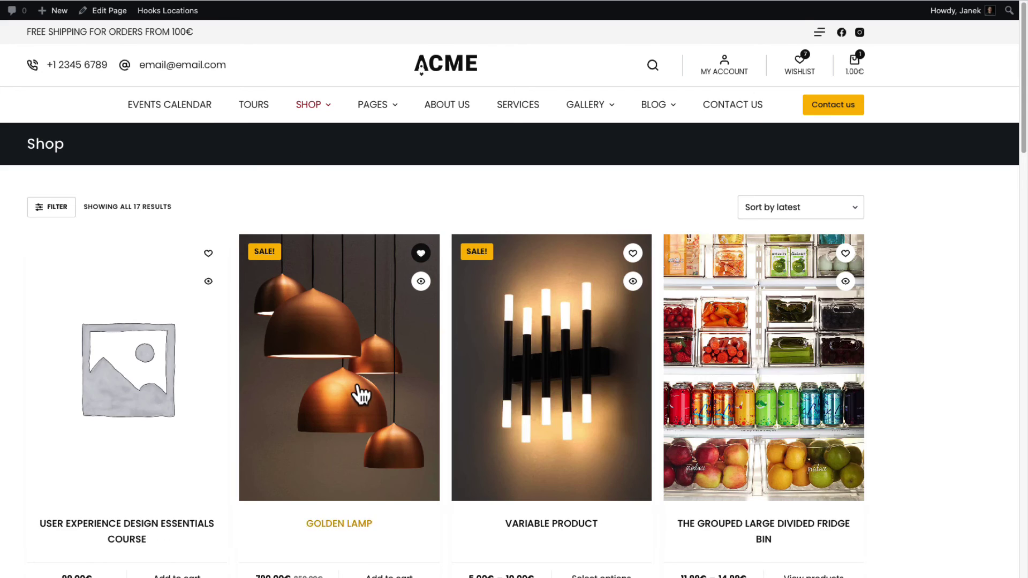
Step: On the store's Shop page, remove the Golden Lamp from the shopping cart and close the cart
{"action": "scroll", "coordinate": [360, 395], "scroll_direction": "down", "scroll_amount": 3}
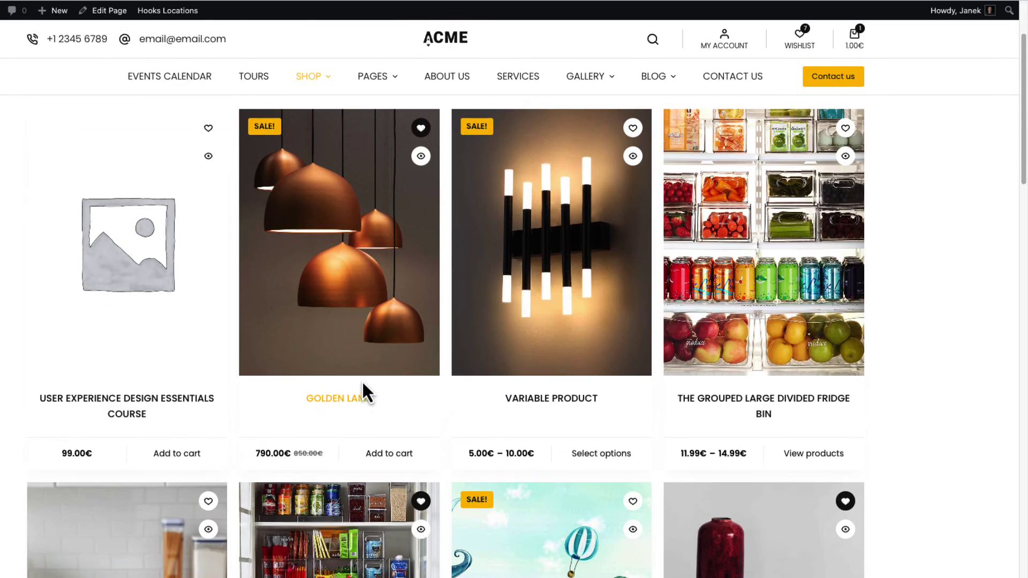
{"action": "scroll", "coordinate": [362, 391], "scroll_direction": "up", "scroll_amount": 3}
{"action": "left_click", "coordinate": [854, 63]}
{"action": "left_click", "coordinate": [1003, 107]}
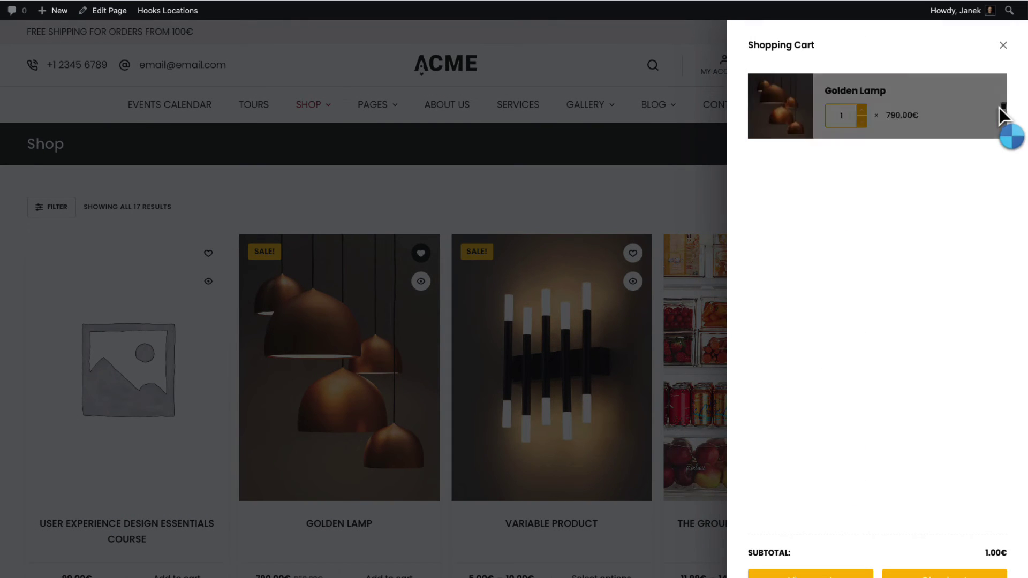
{"action": "left_click", "coordinate": [569, 218]}
{"action": "scroll", "coordinate": [569, 218], "scroll_direction": "down", "scroll_amount": 1}
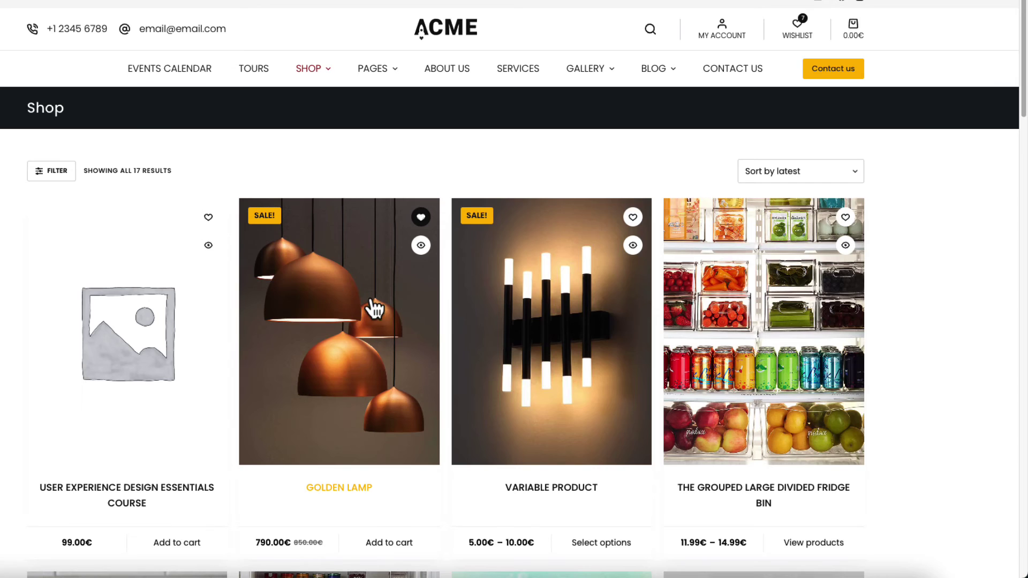
Step: Add the Golden Lamp to the cart and inspect the coupon line in the cart page's totals
{"action": "left_click", "coordinate": [394, 557]}
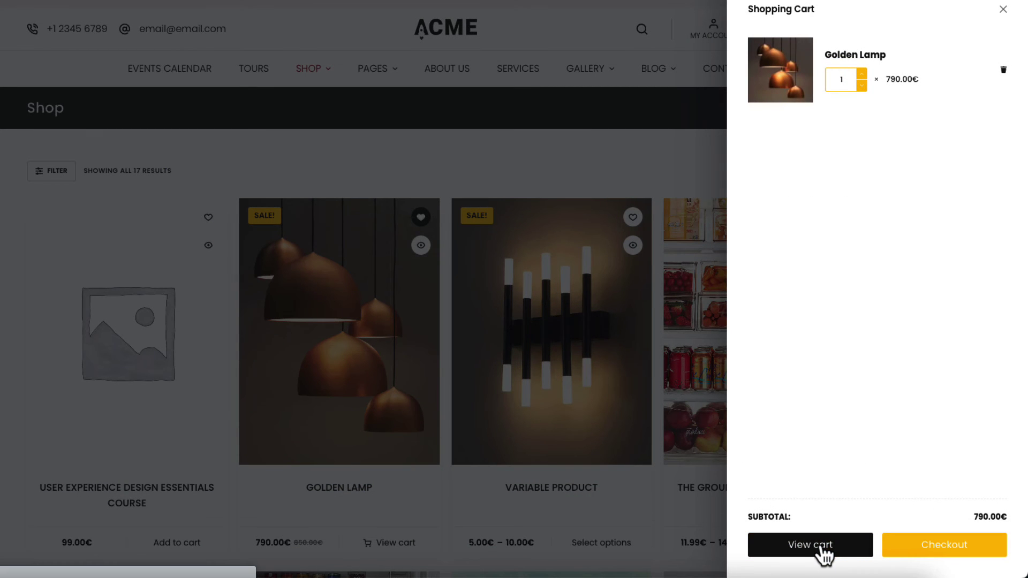
{"action": "left_click", "coordinate": [821, 545]}
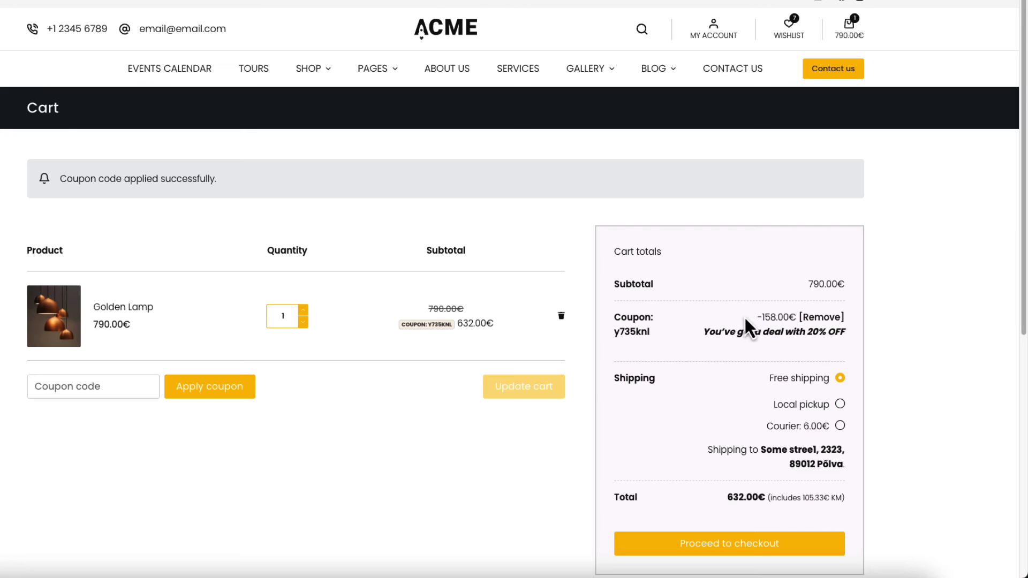
{"action": "left_click_drag", "start_coordinate": [662, 332], "coordinate": [614, 332]}
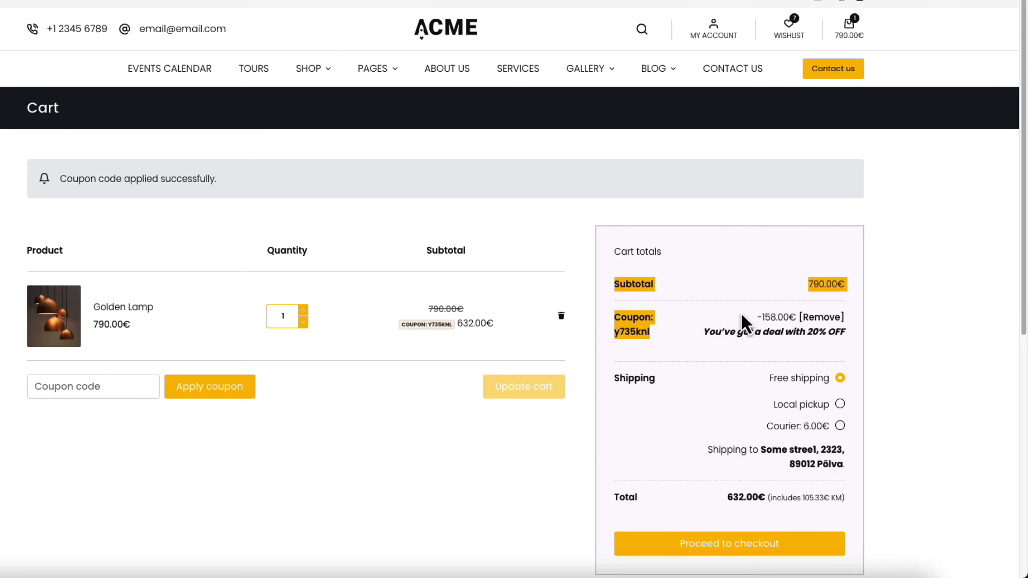
{"action": "left_click", "coordinate": [761, 317]}
Step: Remove the coupon from the cart, and add The Home Edit Berry Bins from the Shop page
{"action": "left_click", "coordinate": [821, 317]}
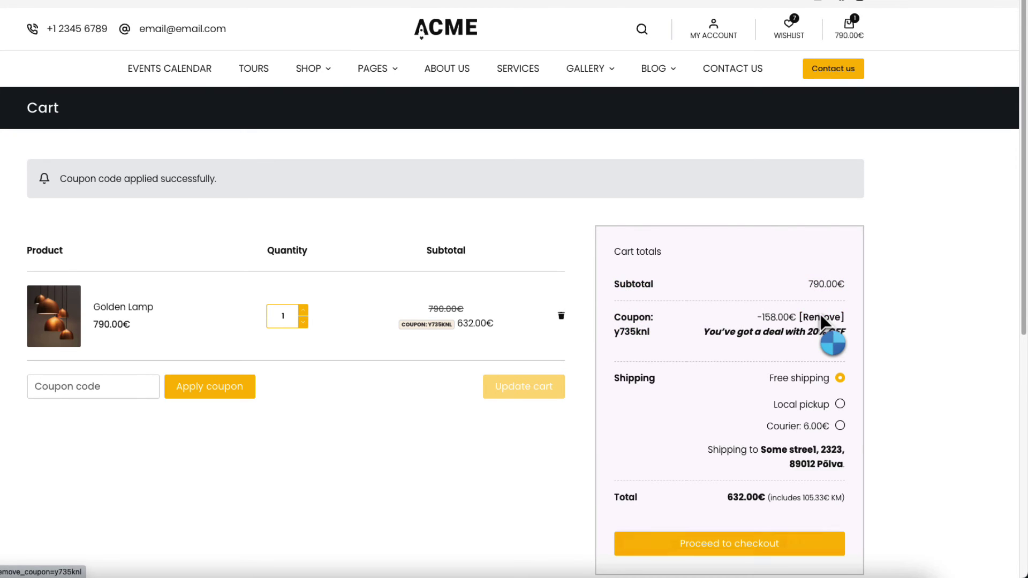
{"action": "mouse_move", "coordinate": [286, 82]}
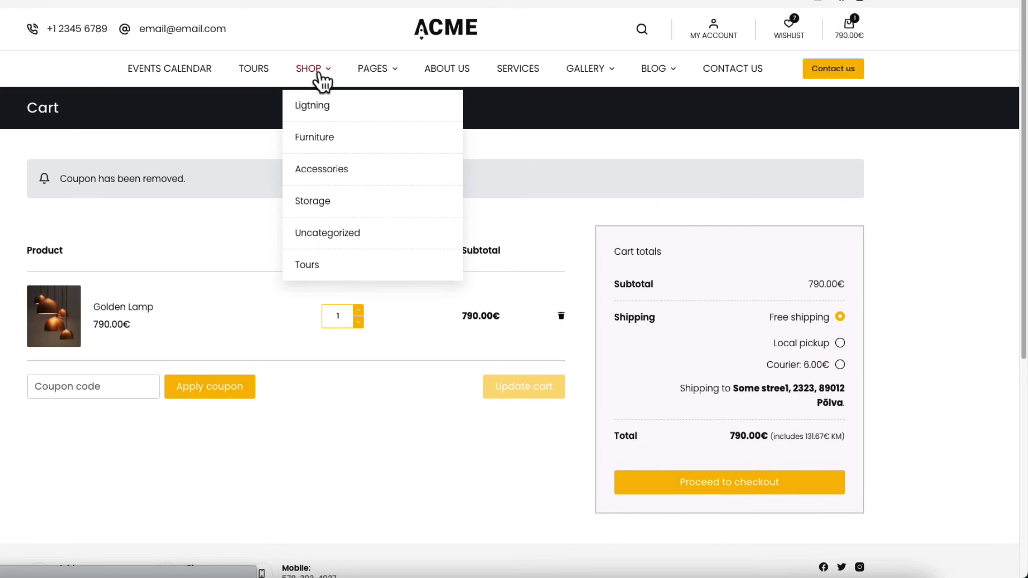
{"action": "left_click", "coordinate": [317, 75]}
{"action": "scroll", "coordinate": [432, 451], "scroll_direction": "down", "scroll_amount": 5}
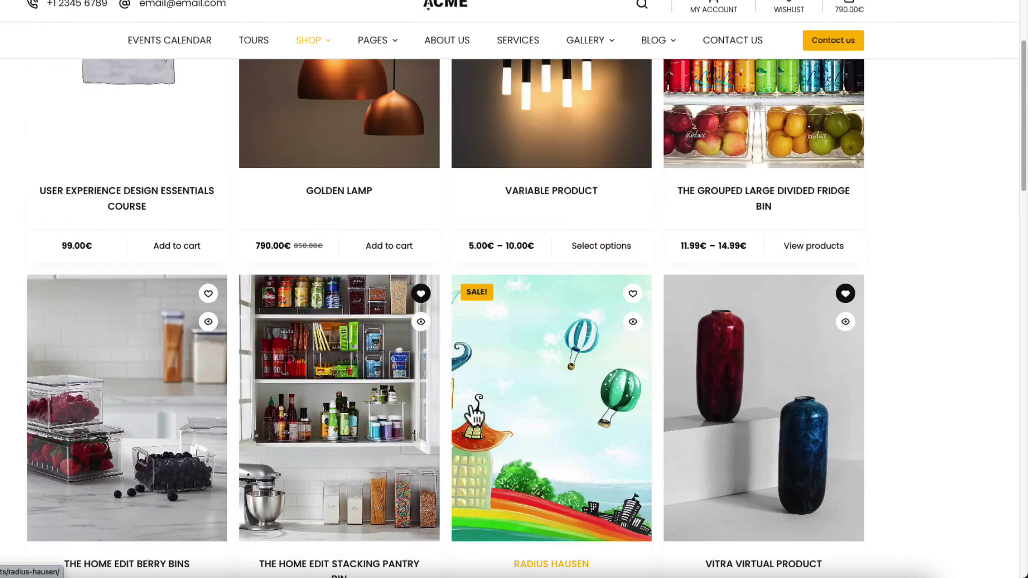
{"action": "scroll", "coordinate": [624, 320], "scroll_direction": "down", "scroll_amount": 2}
{"action": "left_click", "coordinate": [169, 486]}
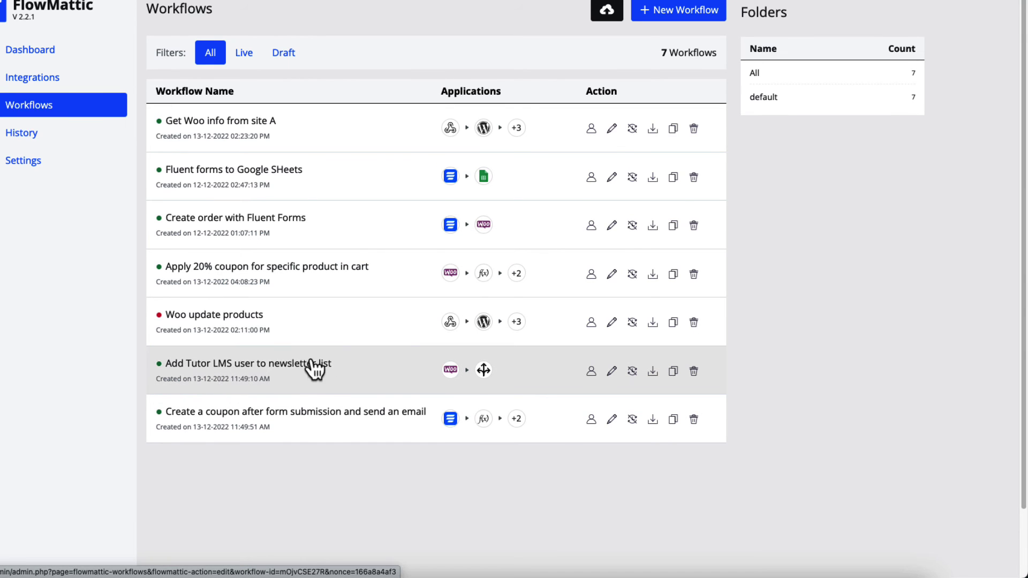
Step: Open the "Add Tutor LMS user to newsletter list" workflow, review its WooCommerce trigger and expand the Router action
{"action": "left_click", "coordinate": [612, 373]}
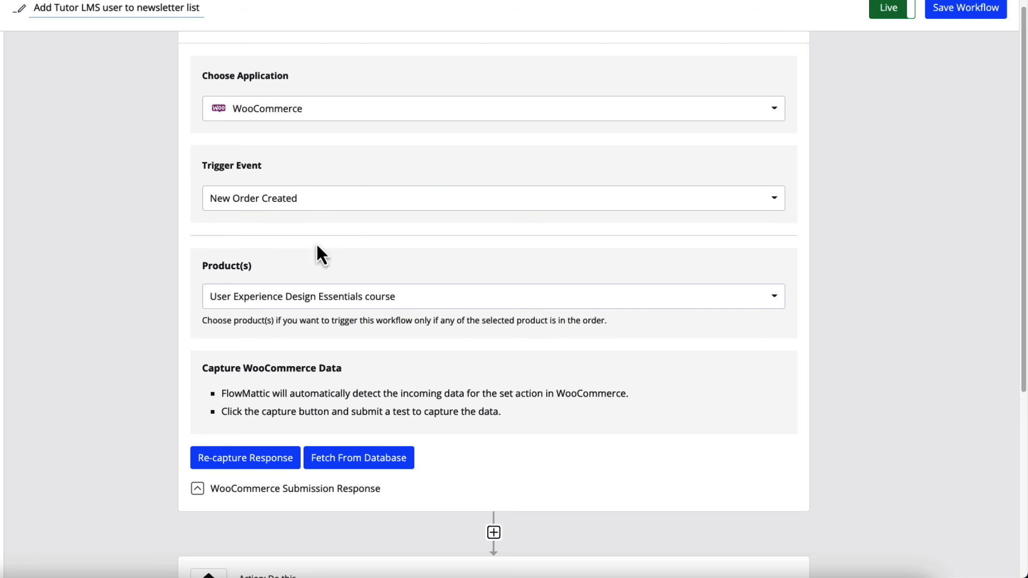
{"action": "scroll", "coordinate": [271, 200], "scroll_direction": "down", "scroll_amount": 3}
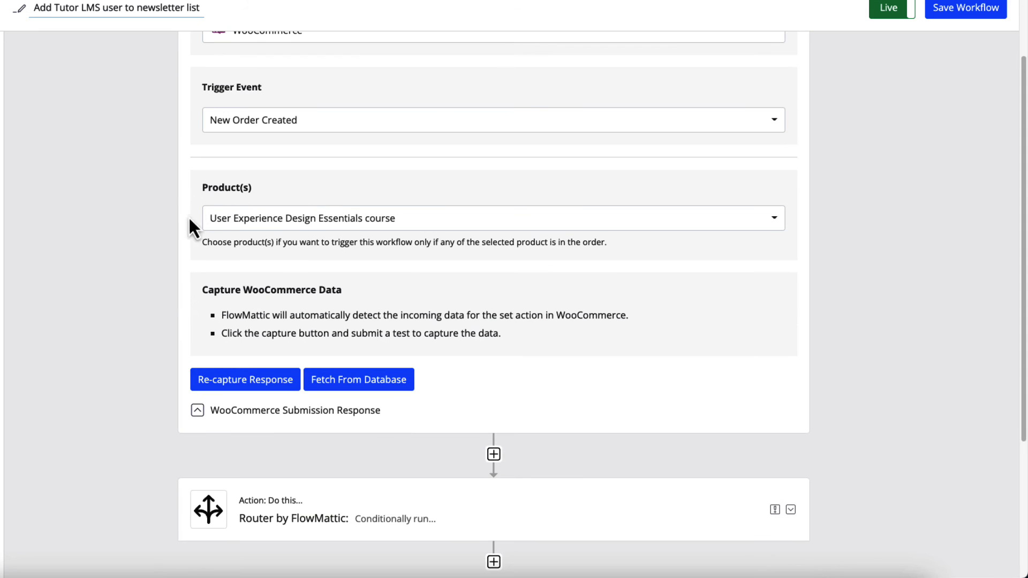
{"action": "scroll", "coordinate": [389, 199], "scroll_direction": "down", "scroll_amount": 5}
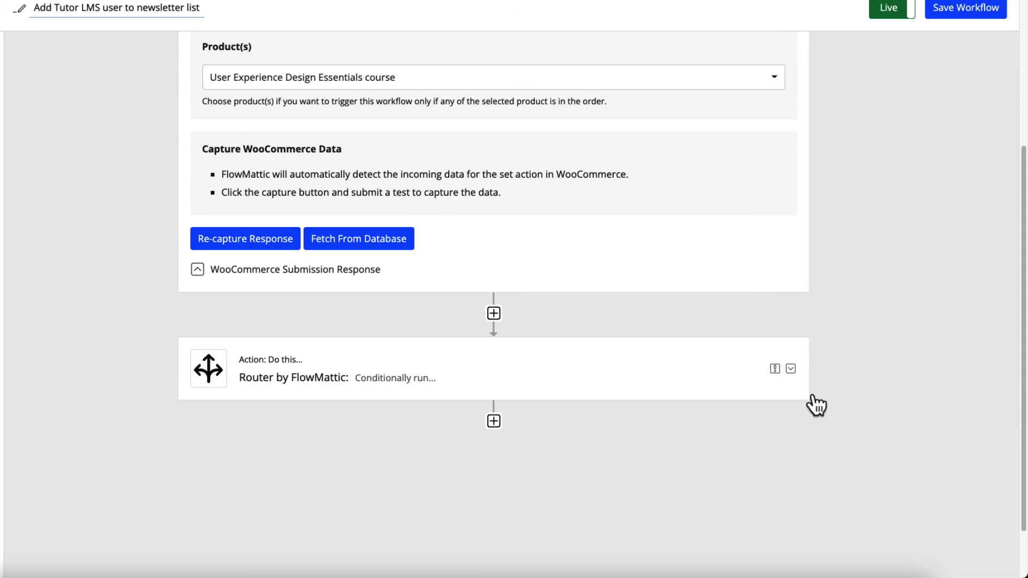
{"action": "left_click", "coordinate": [791, 369]}
{"action": "scroll", "coordinate": [804, 359], "scroll_direction": "down", "scroll_amount": 10}
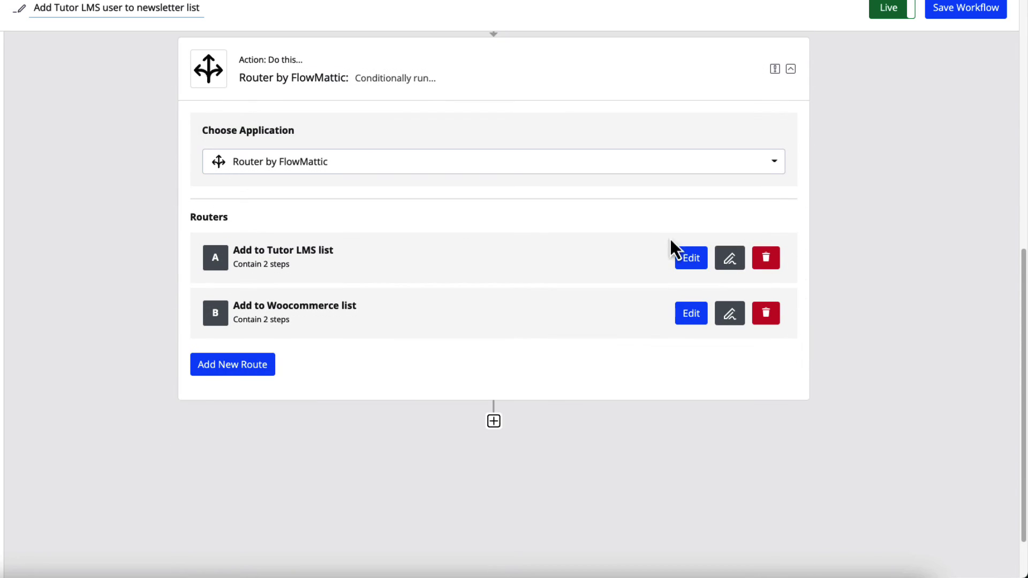
Step: Open the Router's "Add to Tutor LMS list" route and highlight the comparison text in its filter condition
{"action": "scroll", "coordinate": [421, 311], "scroll_direction": "up", "scroll_amount": 5}
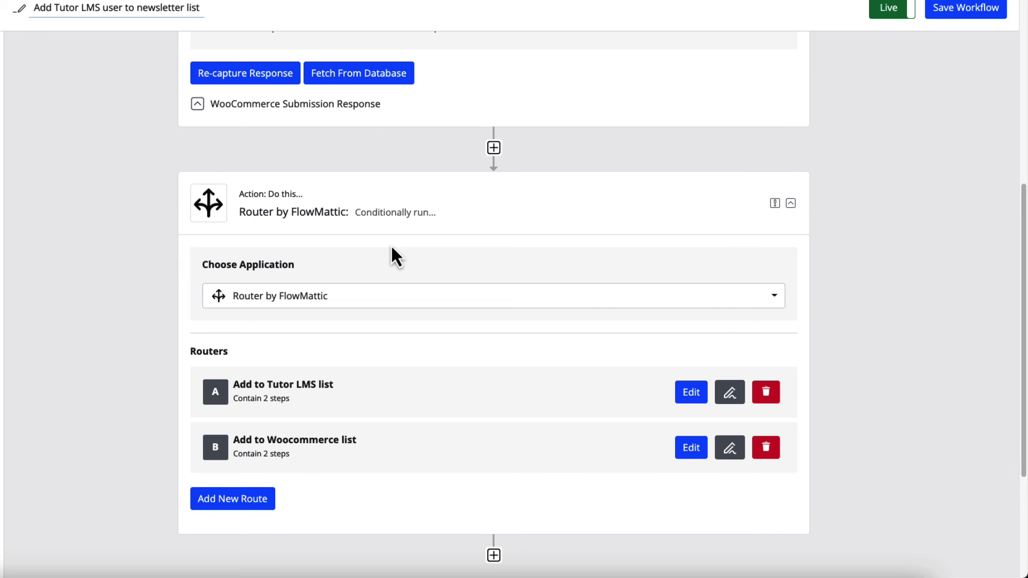
{"action": "scroll", "coordinate": [427, 321], "scroll_direction": "down", "scroll_amount": 2}
{"action": "scroll", "coordinate": [428, 315], "scroll_direction": "up", "scroll_amount": 10}
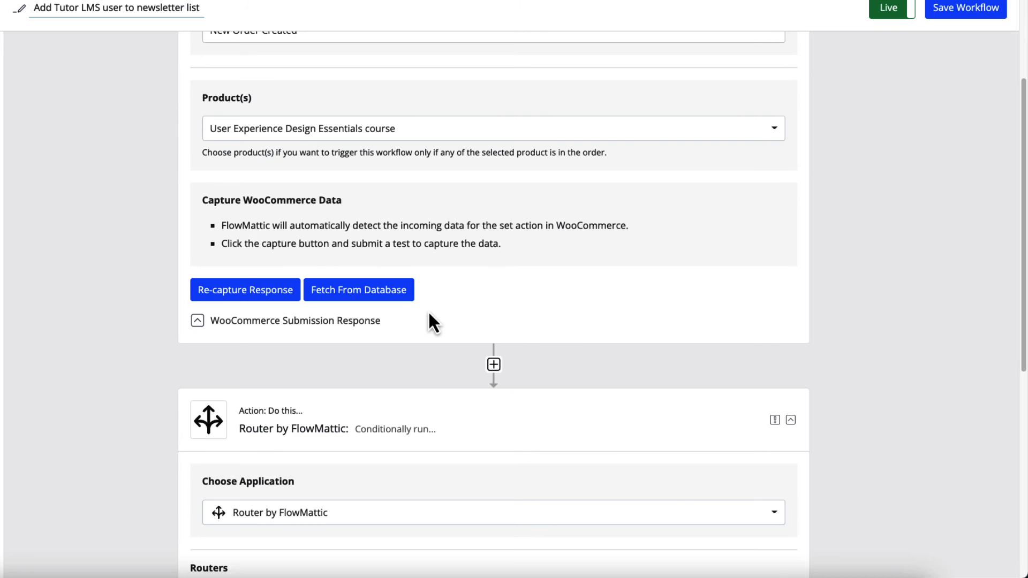
{"action": "scroll", "coordinate": [431, 230], "scroll_direction": "up", "scroll_amount": 6}
{"action": "scroll", "coordinate": [407, 251], "scroll_direction": "down", "scroll_amount": 14}
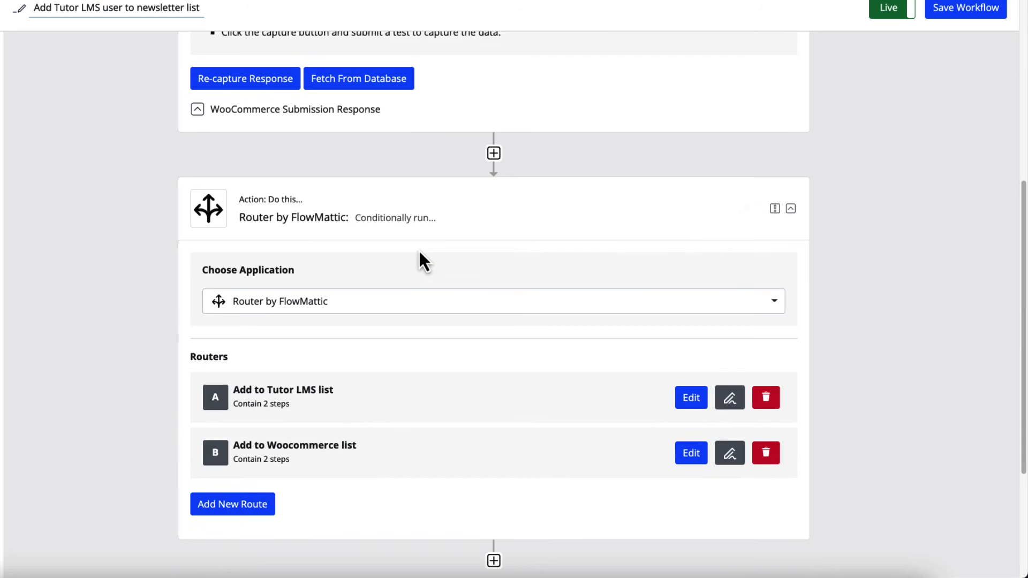
{"action": "left_click", "coordinate": [691, 401]}
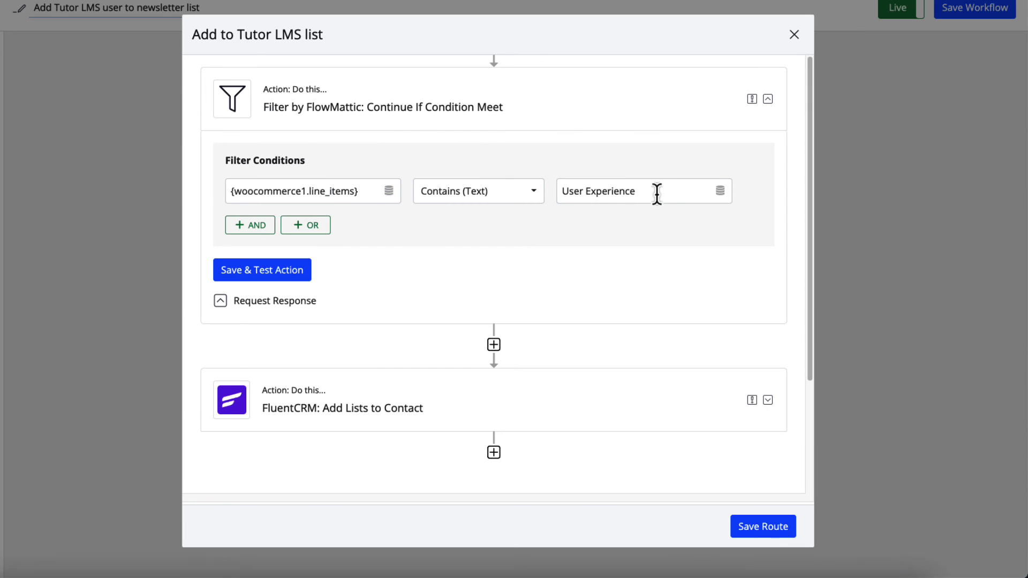
{"action": "left_click_drag", "start_coordinate": [656, 192], "coordinate": [558, 190]}
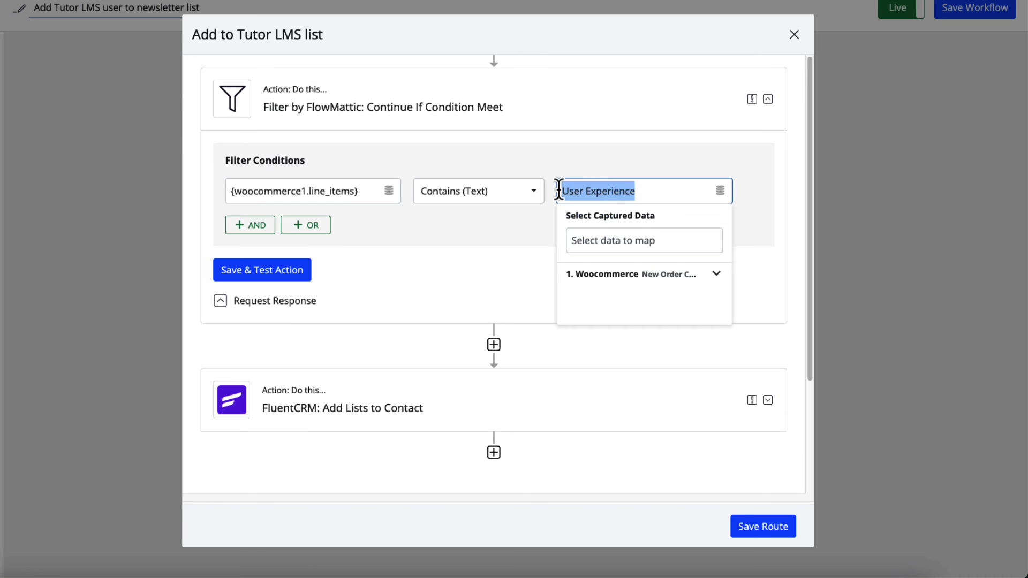
{"action": "left_click", "coordinate": [596, 140]}
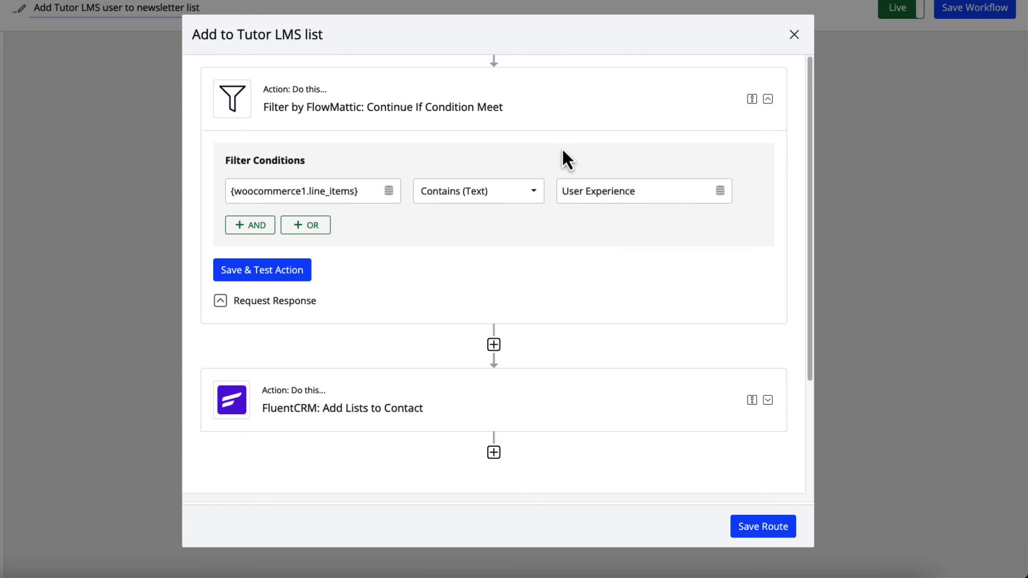
Step: Expand the route's FluentCRM action, inspect the FluentCRM lists offered for List IDs, and close the route without saving
{"action": "left_click", "coordinate": [768, 400]}
{"action": "scroll", "coordinate": [669, 364], "scroll_direction": "down", "scroll_amount": 5}
{"action": "scroll", "coordinate": [666, 360], "scroll_direction": "down", "scroll_amount": 4}
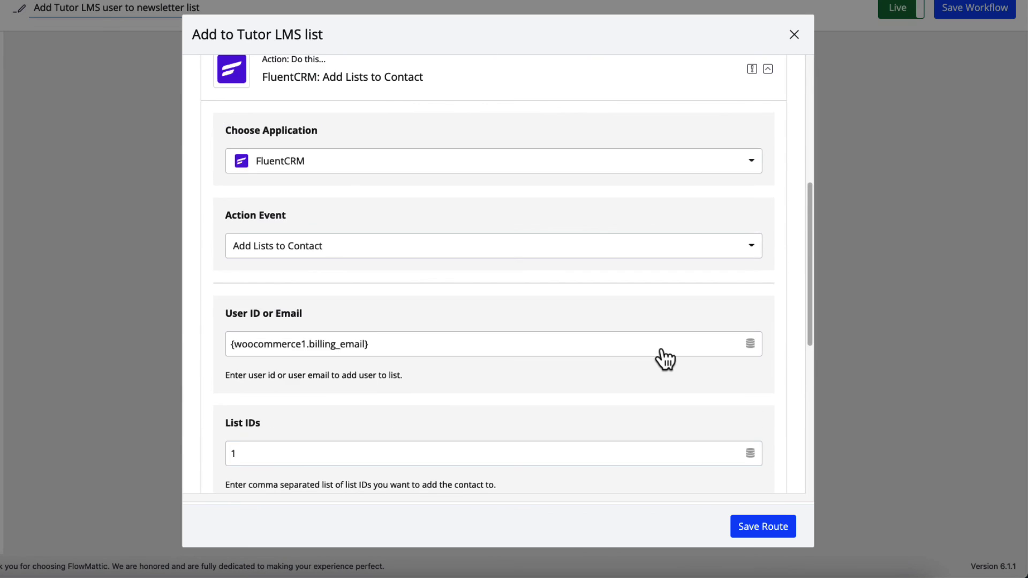
{"action": "left_click", "coordinate": [273, 372]}
{"action": "left_click", "coordinate": [299, 455]}
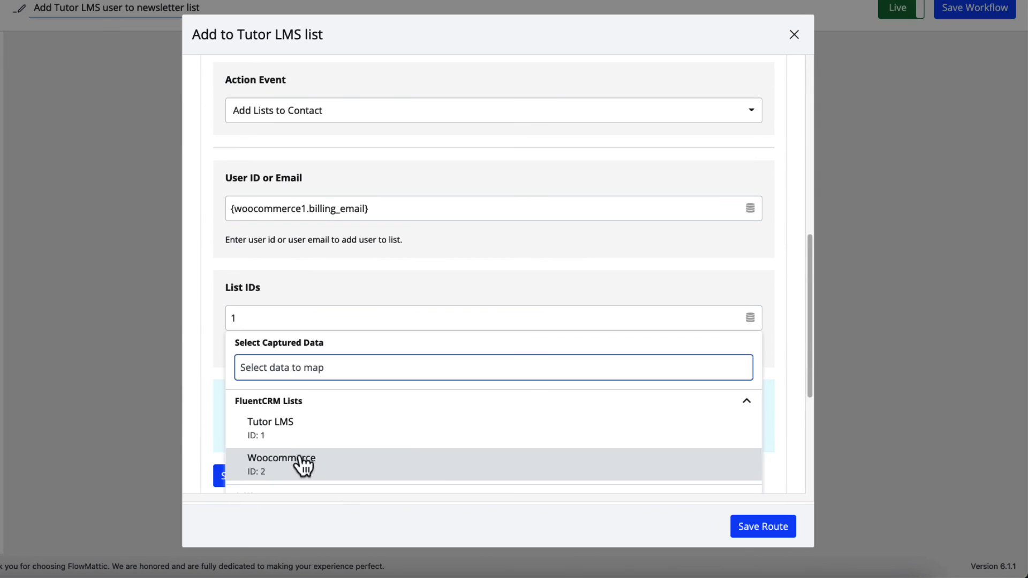
{"action": "left_click", "coordinate": [268, 444]}
{"action": "key", "text": "BackSpace"}
{"action": "left_click", "coordinate": [792, 38]}
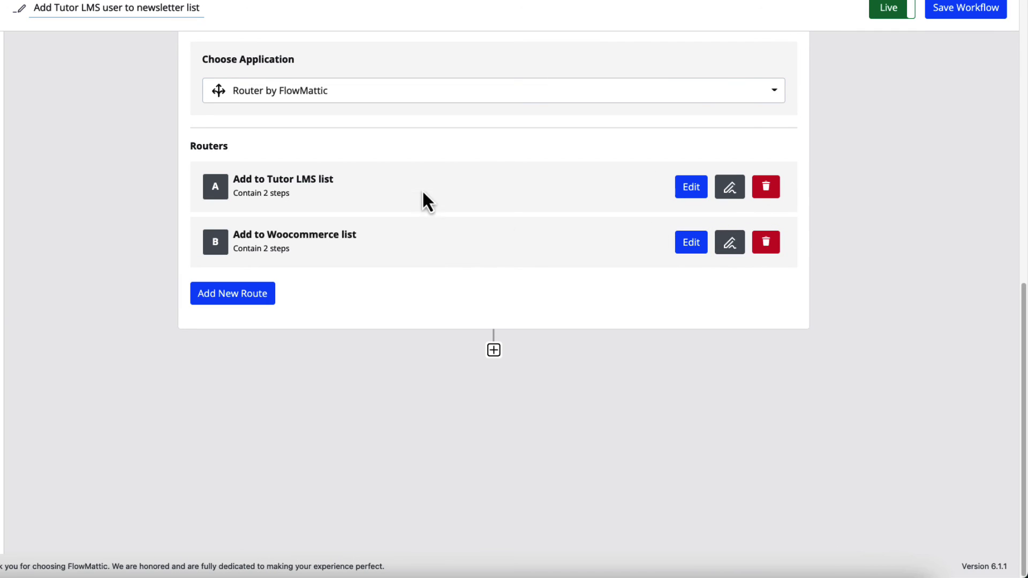
Step: Open the "Add to Woocommerce list" route and inspect its filter condition's operator and comparison text
{"action": "left_click", "coordinate": [692, 249]}
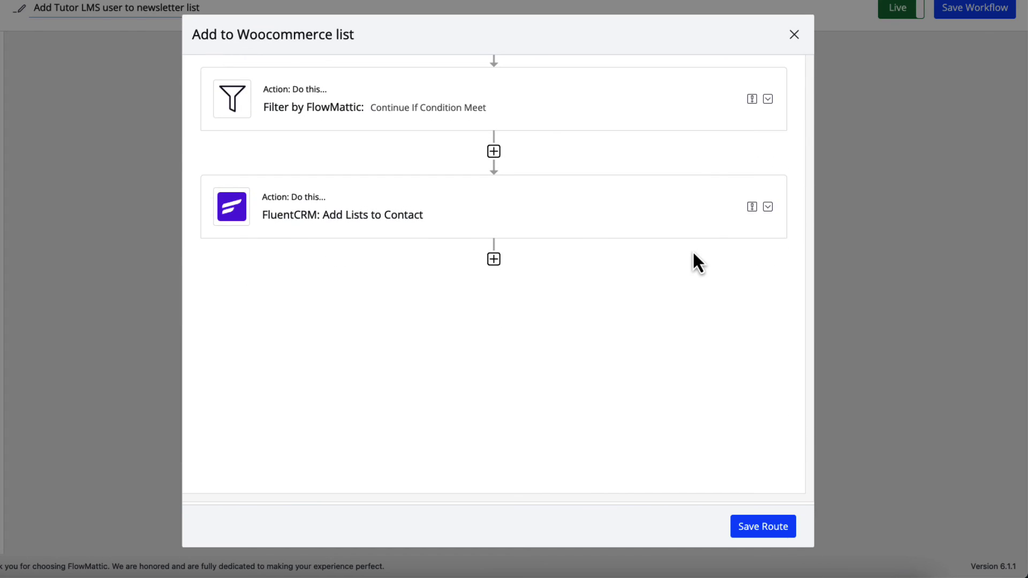
{"action": "left_click", "coordinate": [739, 115]}
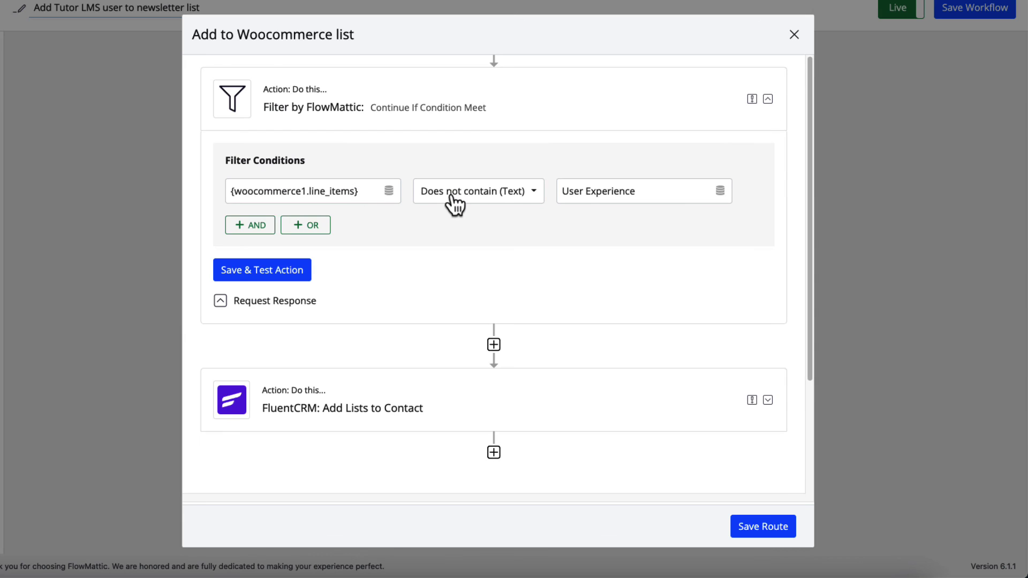
{"action": "left_click_drag", "start_coordinate": [636, 192], "coordinate": [560, 192]}
Step: Expand the Woocommerce route's FluentCRM action, examine its contact email and List IDs, and close the route
{"action": "left_click", "coordinate": [768, 400]}
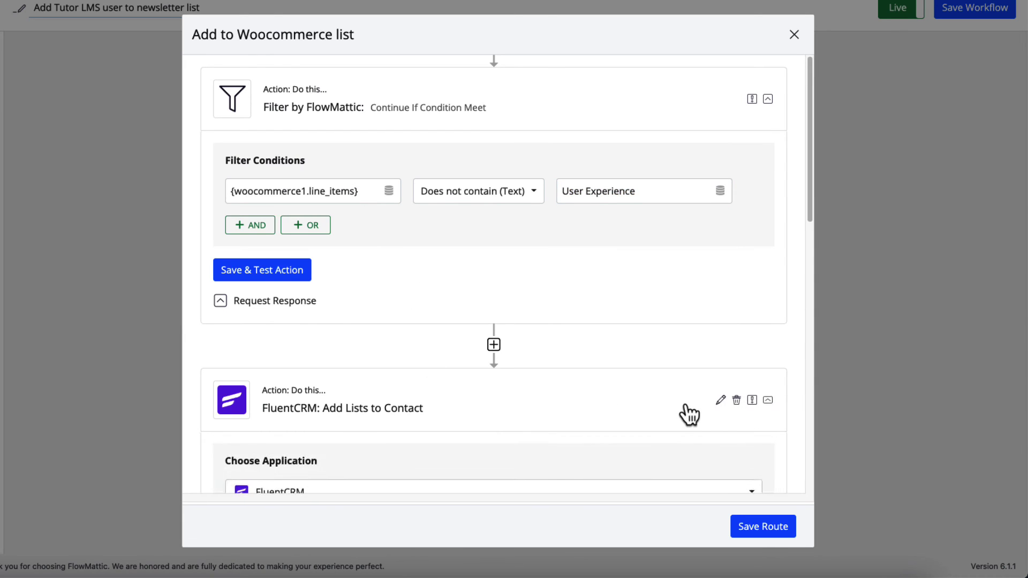
{"action": "scroll", "coordinate": [675, 407], "scroll_direction": "down", "scroll_amount": 5}
{"action": "scroll", "coordinate": [615, 394], "scroll_direction": "down", "scroll_amount": 6}
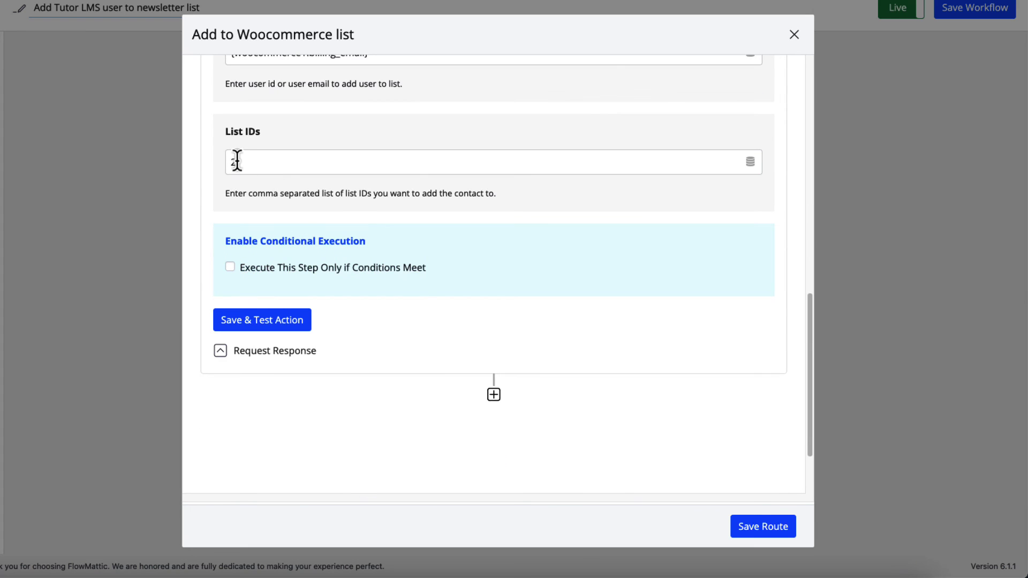
{"action": "scroll", "coordinate": [395, 266], "scroll_direction": "up", "scroll_amount": 4}
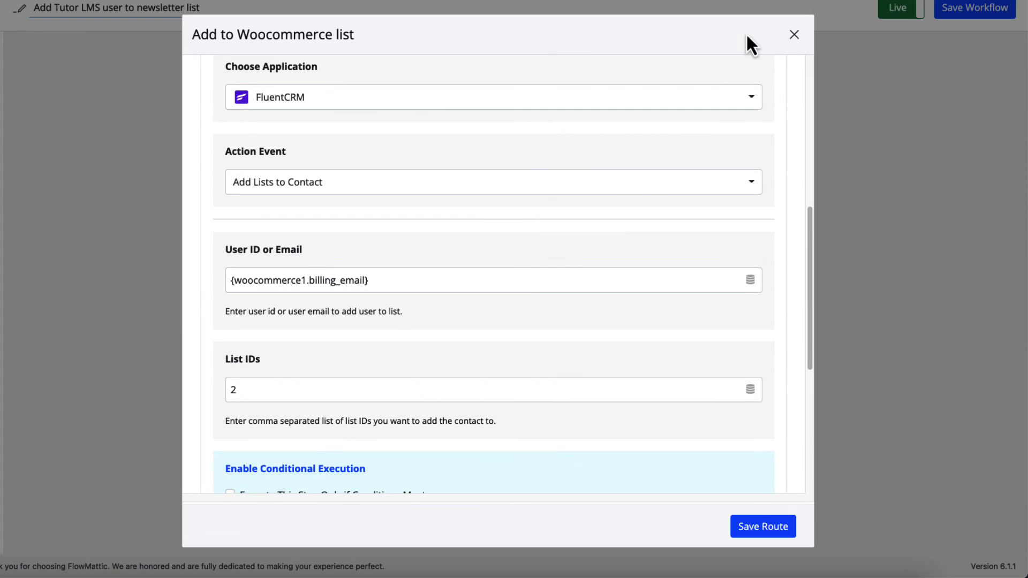
{"action": "left_click", "coordinate": [794, 34]}
Step: Return to the Workflows list and switch to the WordPress editor showing the "Purchase our album" page
{"action": "left_click", "coordinate": [8, 24]}
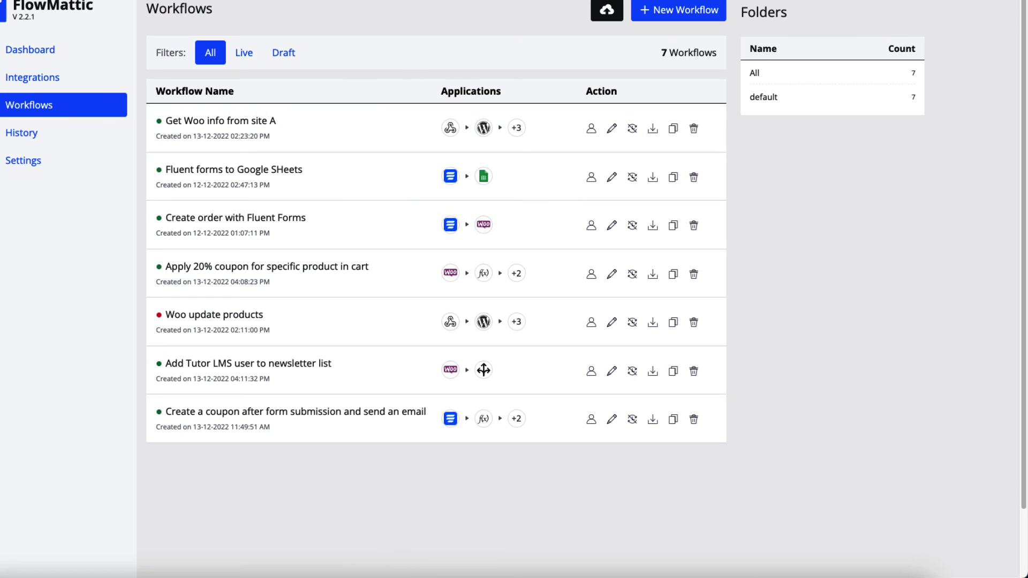
{"action": "left_click", "coordinate": [316, 1]}
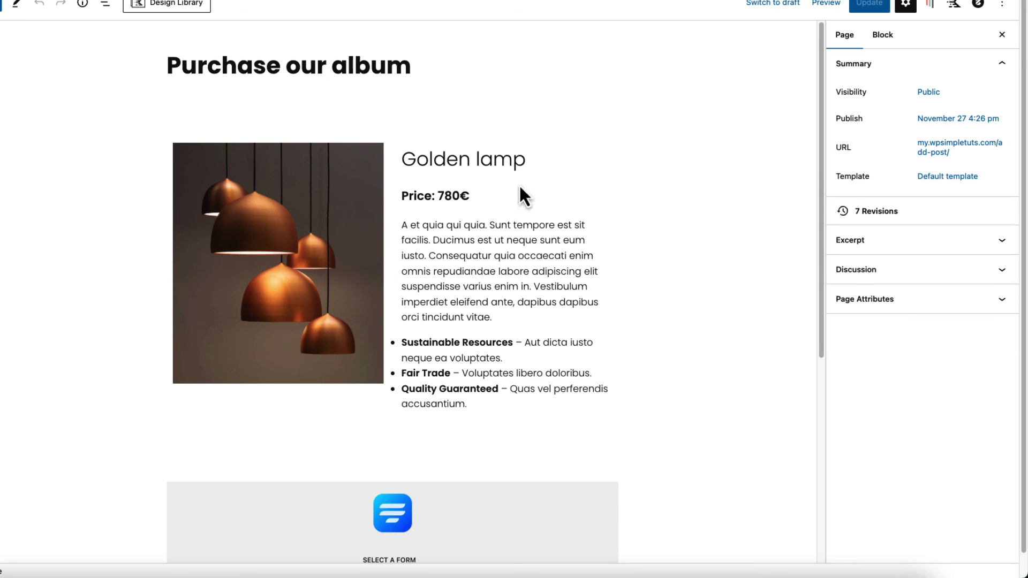
Step: Check the page's embedded form, open Product Order Form (#24) in the form editor, and review it alongside the published page
{"action": "scroll", "coordinate": [518, 348], "scroll_direction": "down", "scroll_amount": 5}
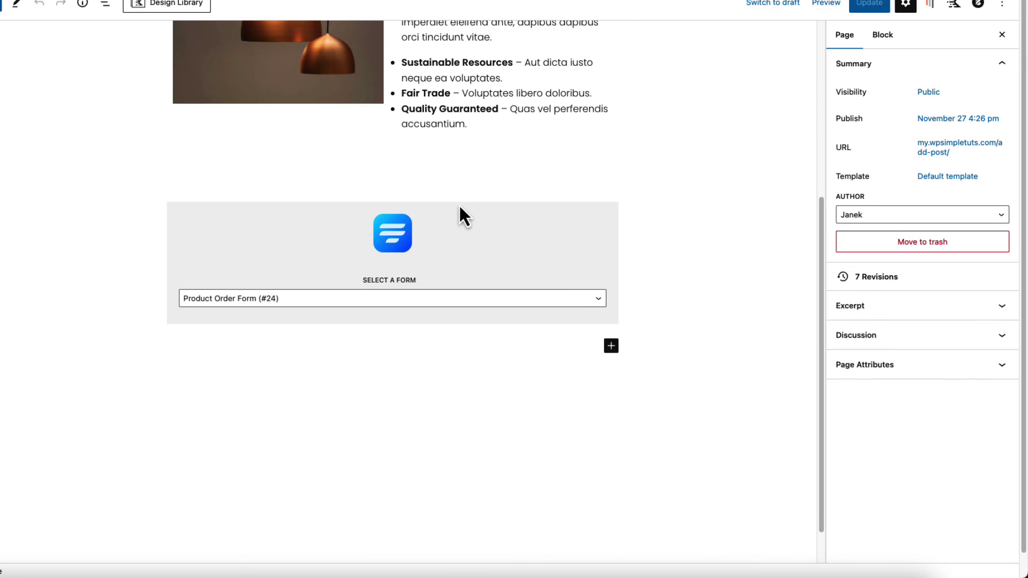
{"action": "scroll", "coordinate": [459, 213], "scroll_direction": "up", "scroll_amount": 4}
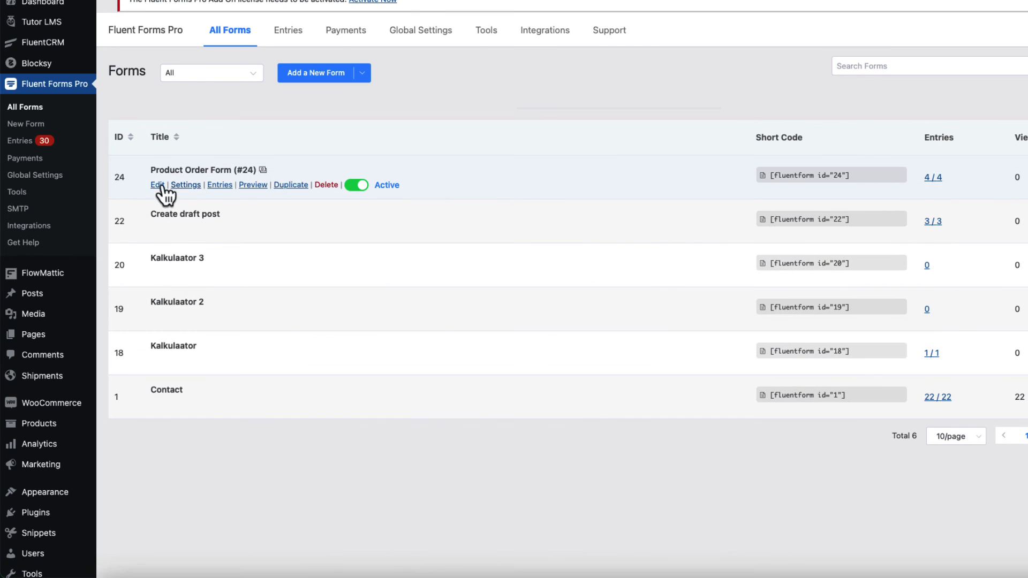
{"action": "left_click", "coordinate": [157, 185]}
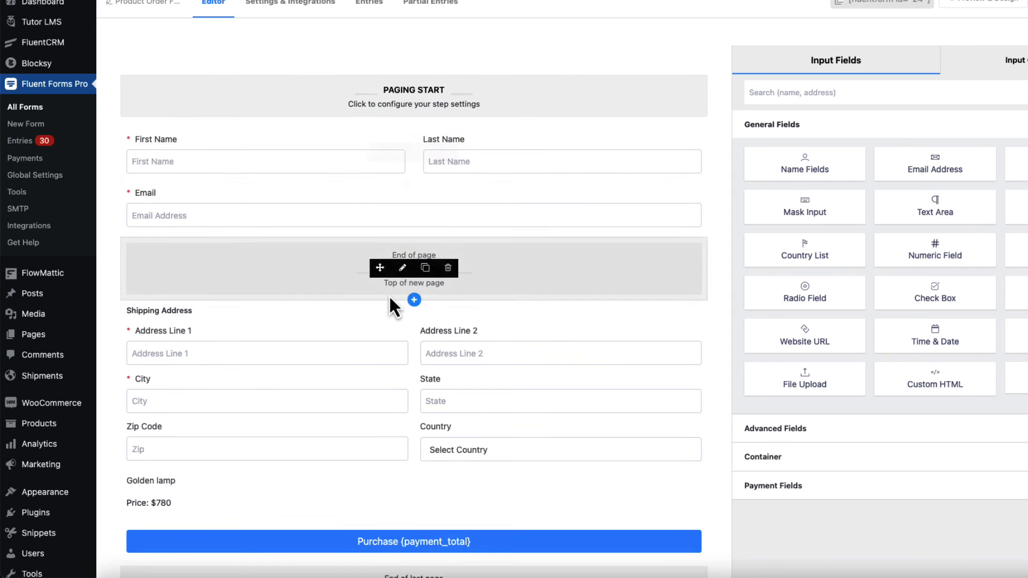
{"action": "scroll", "coordinate": [278, 374], "scroll_direction": "down", "scroll_amount": 1}
{"action": "scroll", "coordinate": [468, 370], "scroll_direction": "up", "scroll_amount": 1}
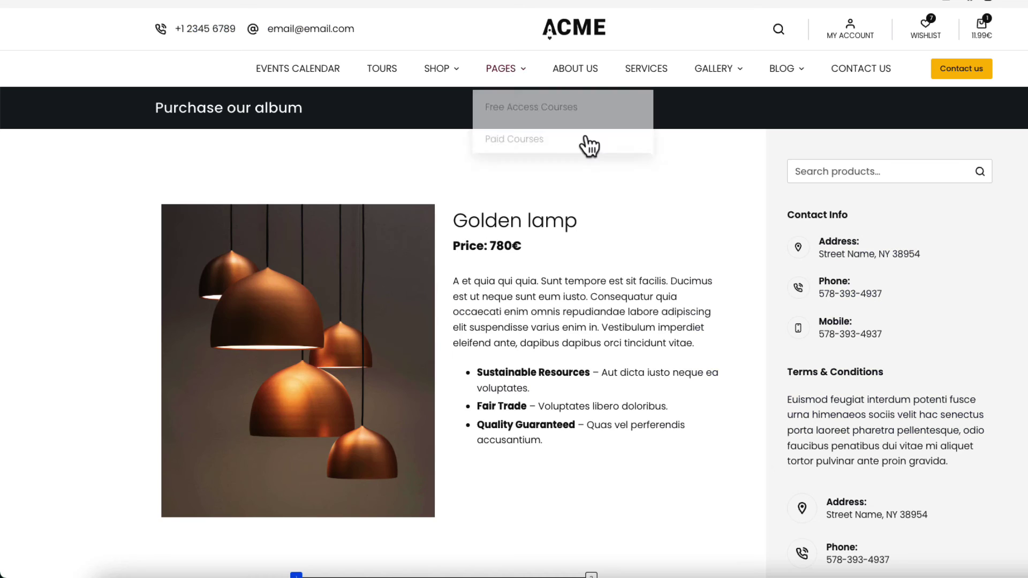
{"action": "scroll", "coordinate": [627, 232], "scroll_direction": "down", "scroll_amount": 4}
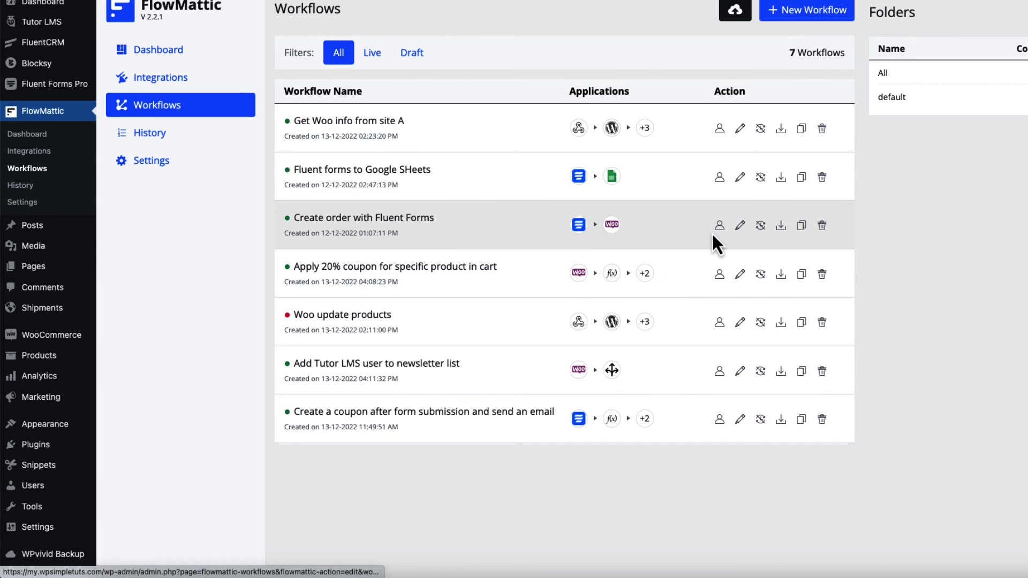
Step: Open the "Create order with Fluent Forms" workflow and review its New Form Submission trigger for Product Order Form (#24)
{"action": "left_click", "coordinate": [740, 226]}
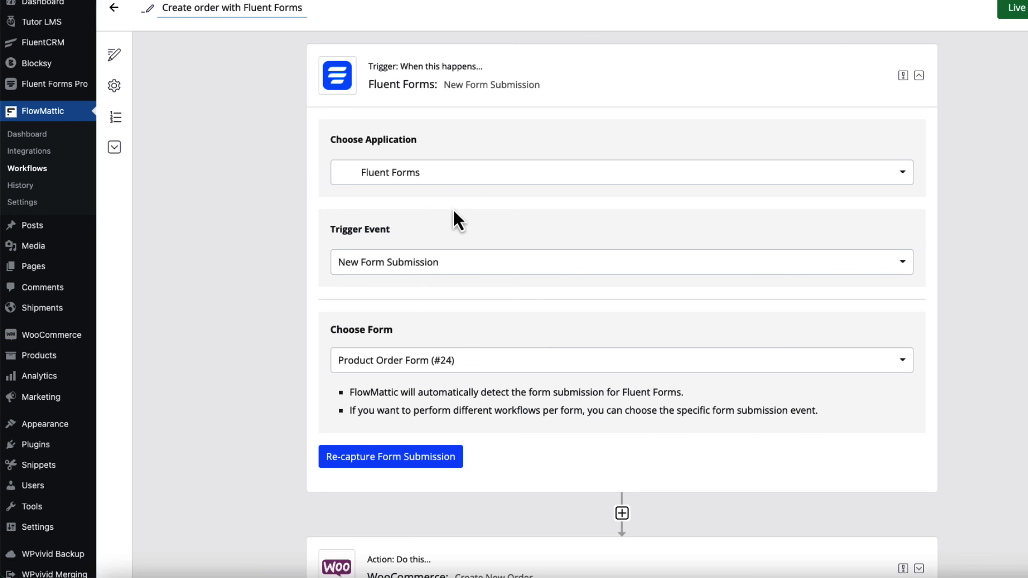
{"action": "scroll", "coordinate": [479, 343], "scroll_direction": "down", "scroll_amount": 5}
{"action": "mouse_move", "coordinate": [532, 305]}
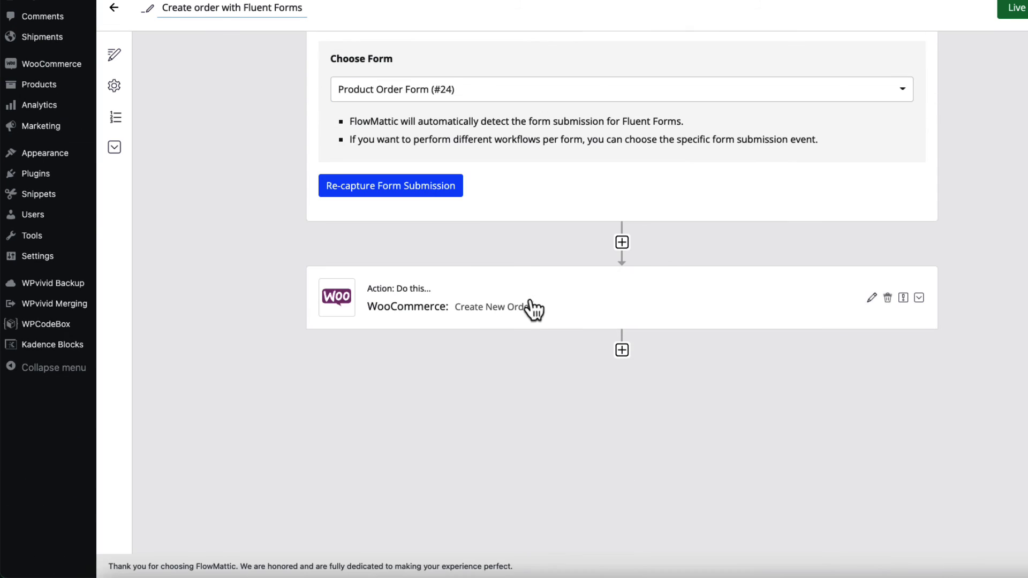
Step: Expand the WooCommerce Create New Order action and examine its customer and billing address field mappings
{"action": "left_click", "coordinate": [920, 299]}
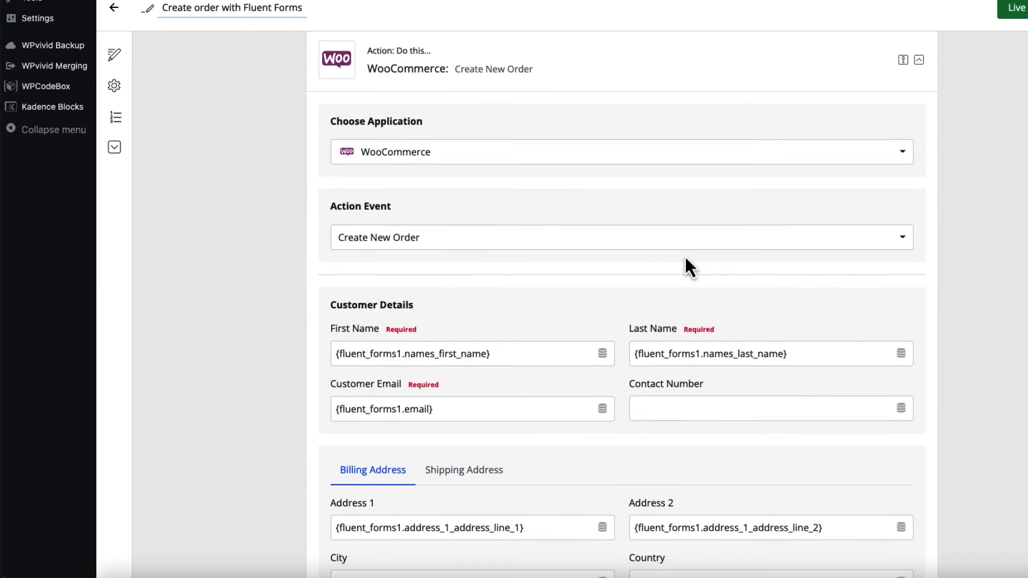
{"action": "scroll", "coordinate": [685, 256], "scroll_direction": "down", "scroll_amount": 2}
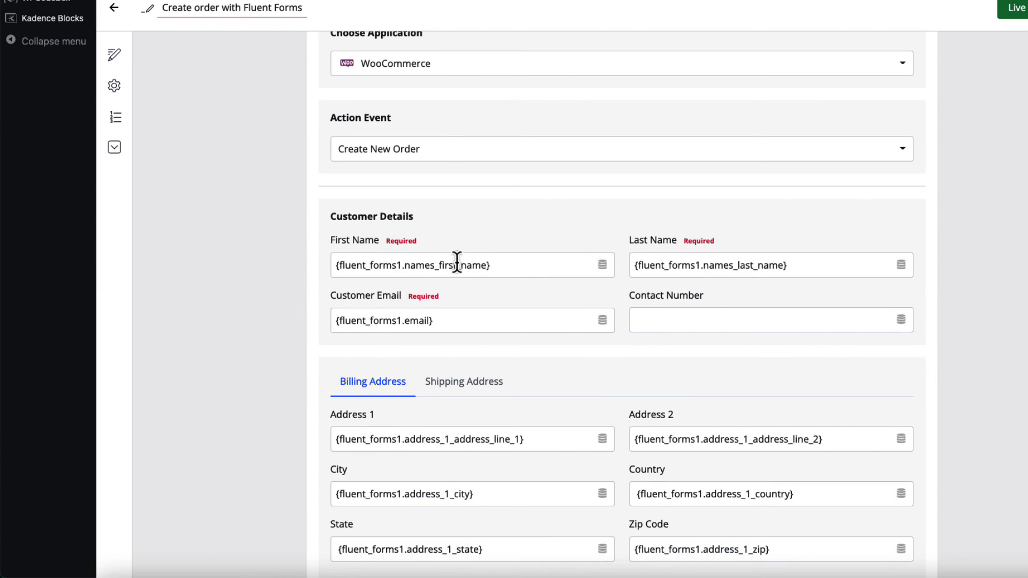
{"action": "scroll", "coordinate": [447, 310], "scroll_direction": "down", "scroll_amount": 1}
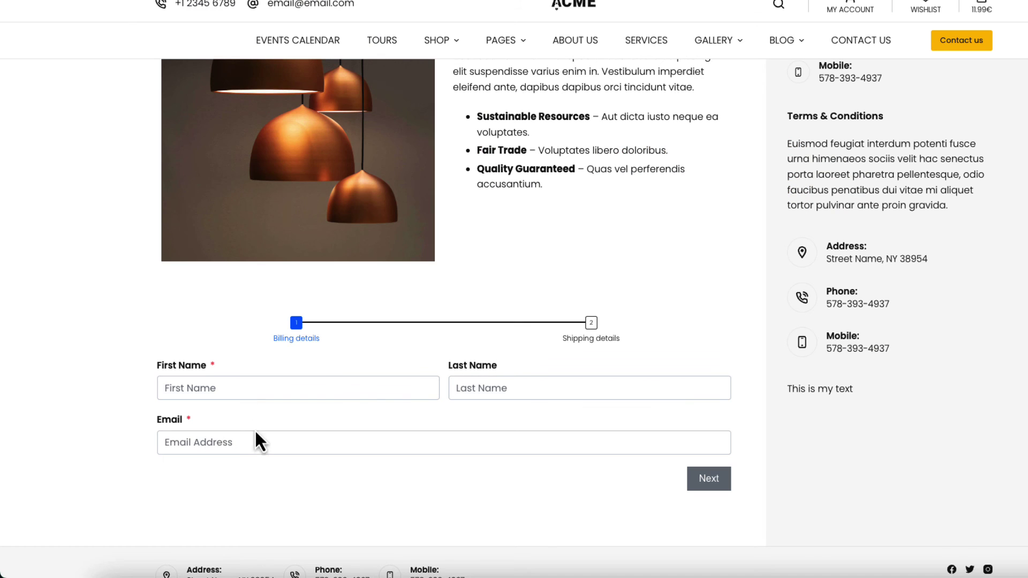
Step: On the public album page, fill in the customer's first name, last name and email, and advance to the shipping details
{"action": "left_click", "coordinate": [301, 386]}
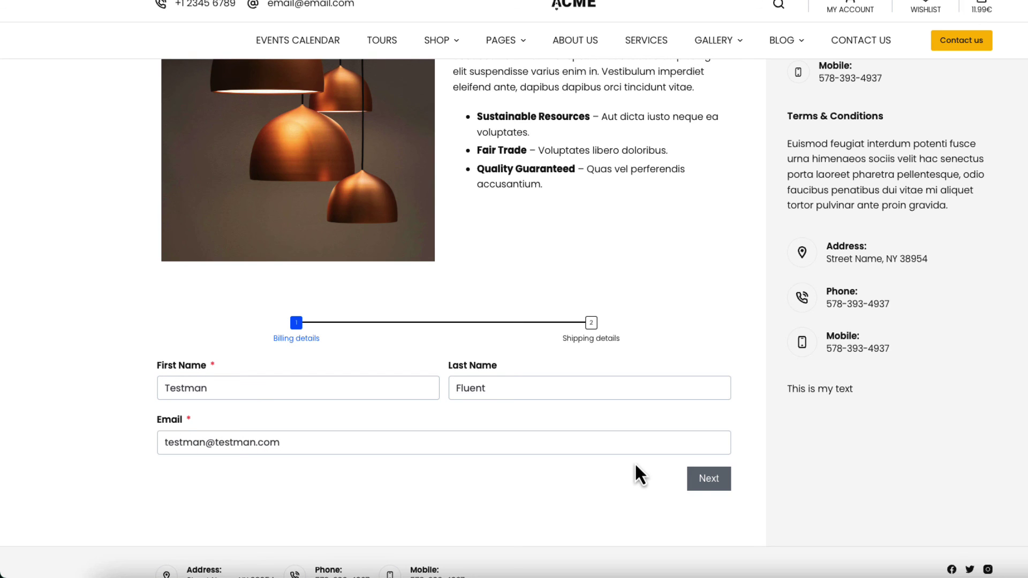
{"action": "left_click", "coordinate": [704, 481]}
{"action": "scroll", "coordinate": [640, 399], "scroll_direction": "down", "scroll_amount": 2}
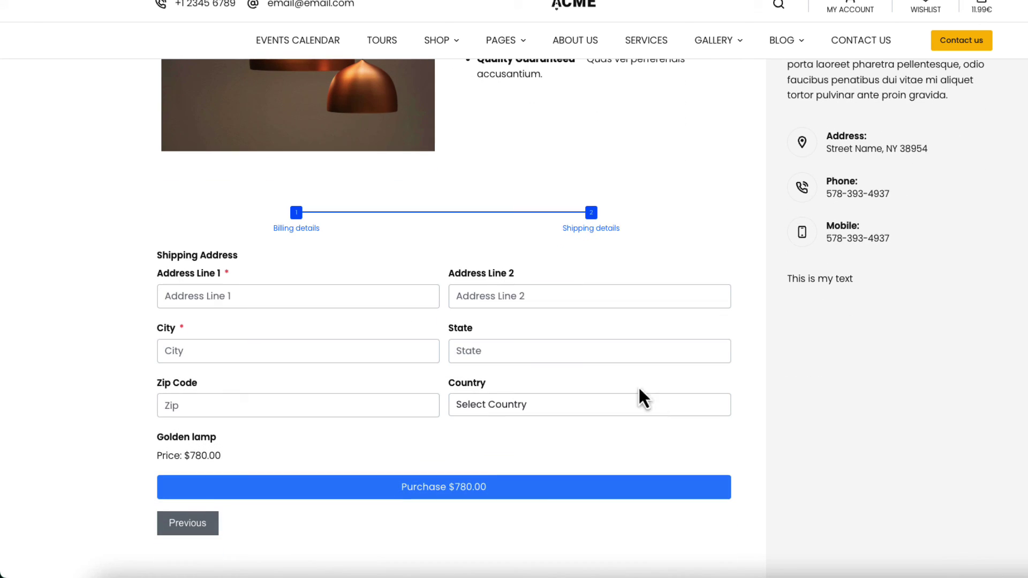
Step: Fill in the shipping street lines, city and zip code, choose United Kingdom (UK) as the country, and submit the Golden lamp purchase
{"action": "left_click", "coordinate": [238, 291]}
{"action": "left_click", "coordinate": [513, 408]}
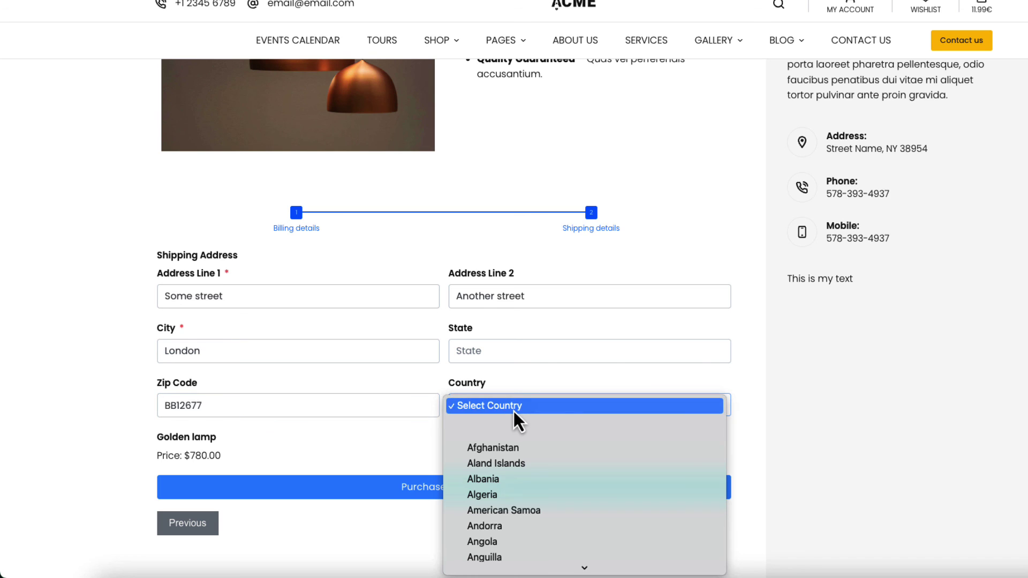
{"action": "left_click", "coordinate": [432, 486]}
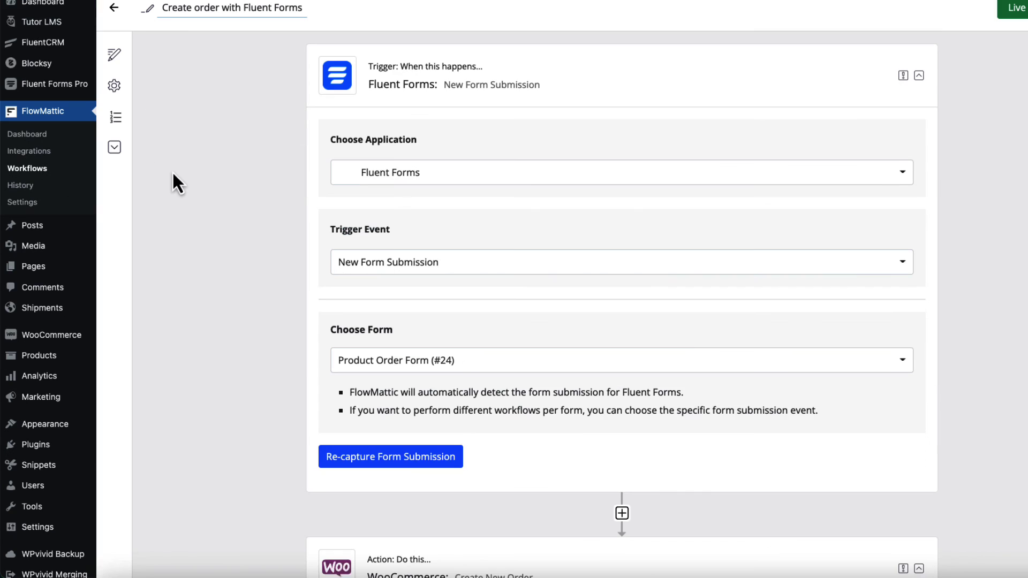
Step: Open the newest order from the WooCommerce orders list and examine its billing, shipping, item and total details
{"action": "mouse_move", "coordinate": [65, 336]}
{"action": "left_click", "coordinate": [115, 352]}
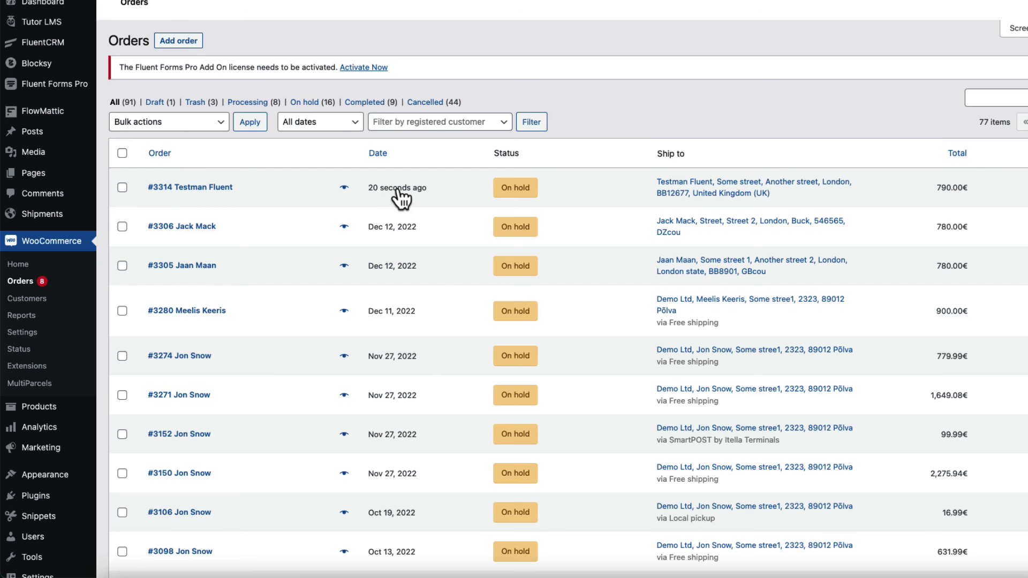
{"action": "left_click", "coordinate": [194, 191]}
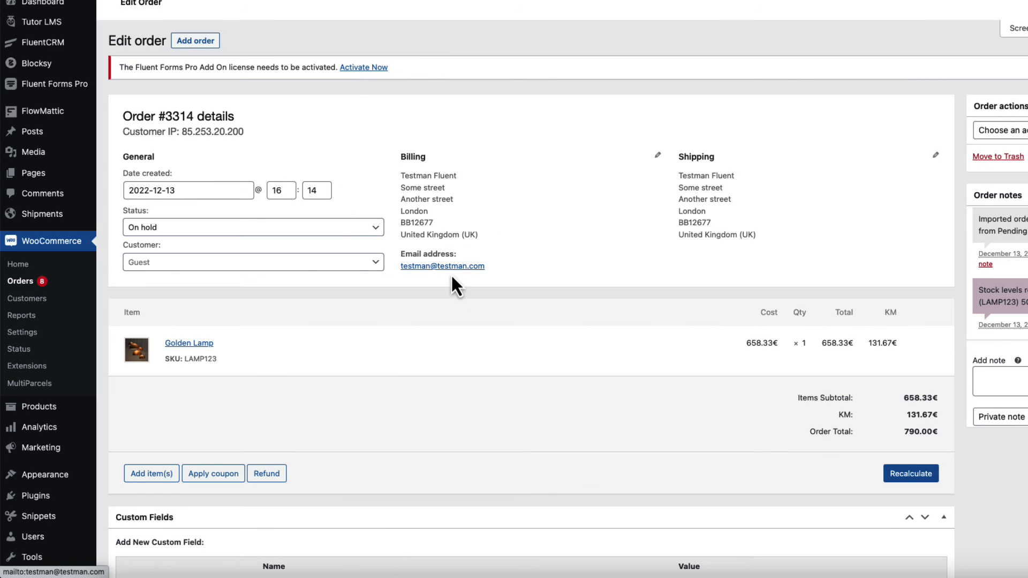
{"action": "scroll", "coordinate": [577, 332], "scroll_direction": "down", "scroll_amount": 2}
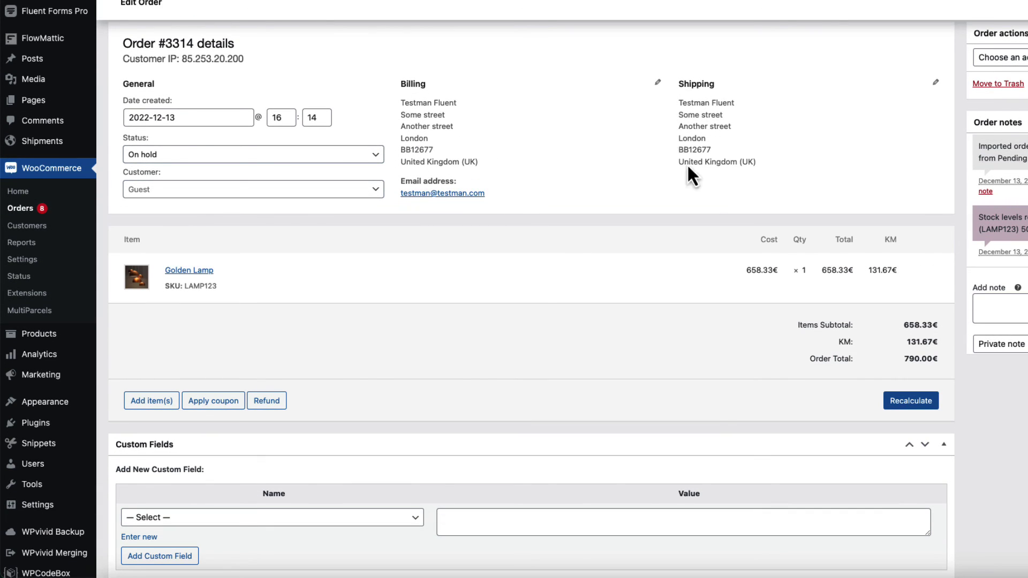
{"action": "scroll", "coordinate": [547, 300], "scroll_direction": "down", "scroll_amount": 4}
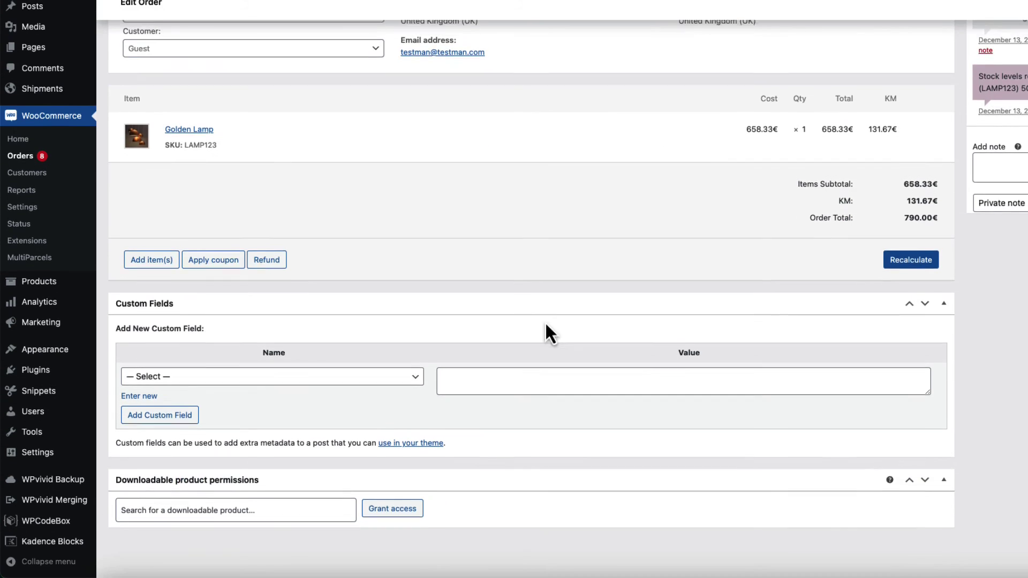
{"action": "scroll", "coordinate": [546, 325], "scroll_direction": "up", "scroll_amount": 6}
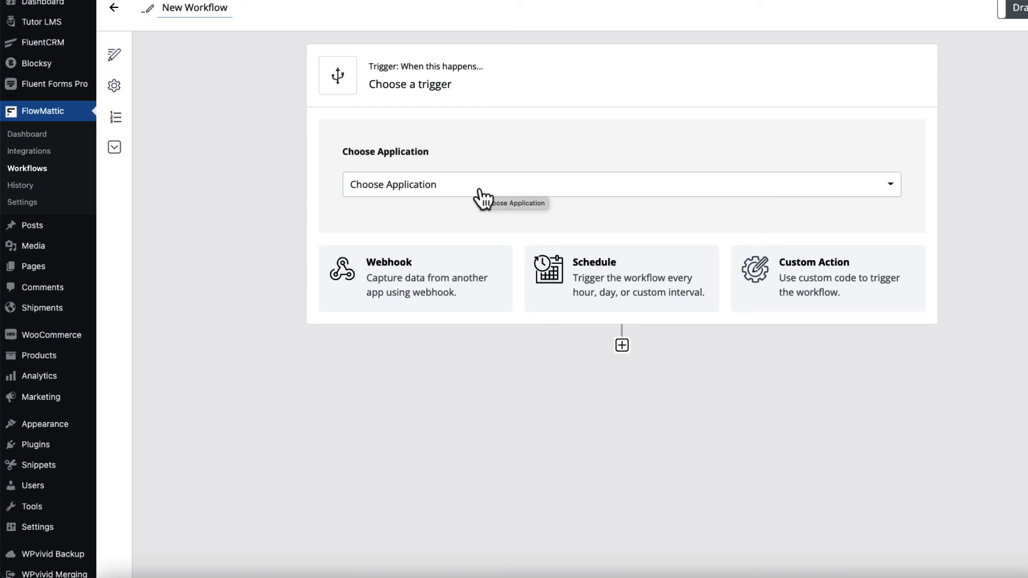
{"action": "left_click", "coordinate": [546, 190]}
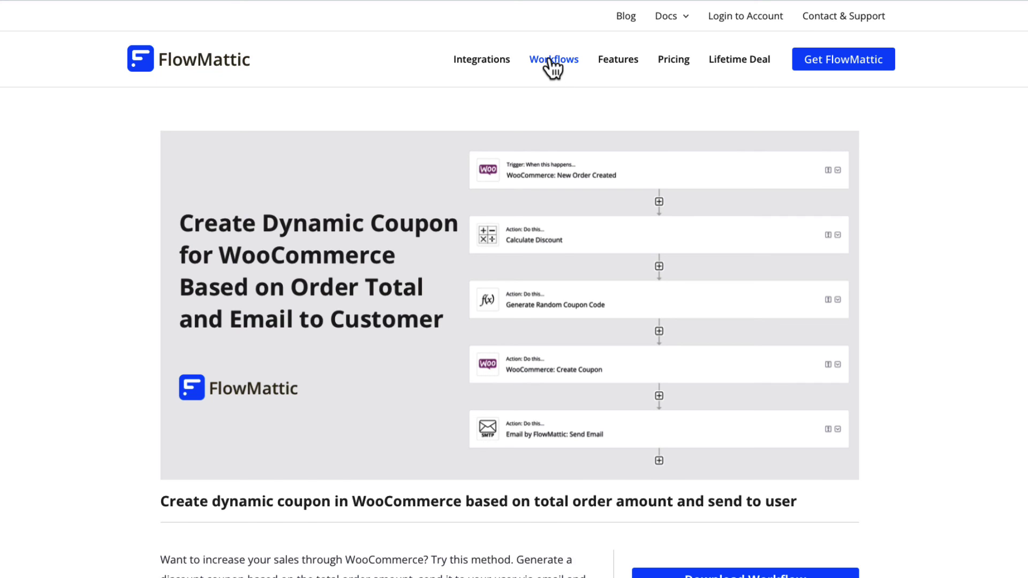
Step: Open the ready-to-use workflows library on the FlowMattic website and examine the listed workflow templates
{"action": "left_click", "coordinate": [553, 64]}
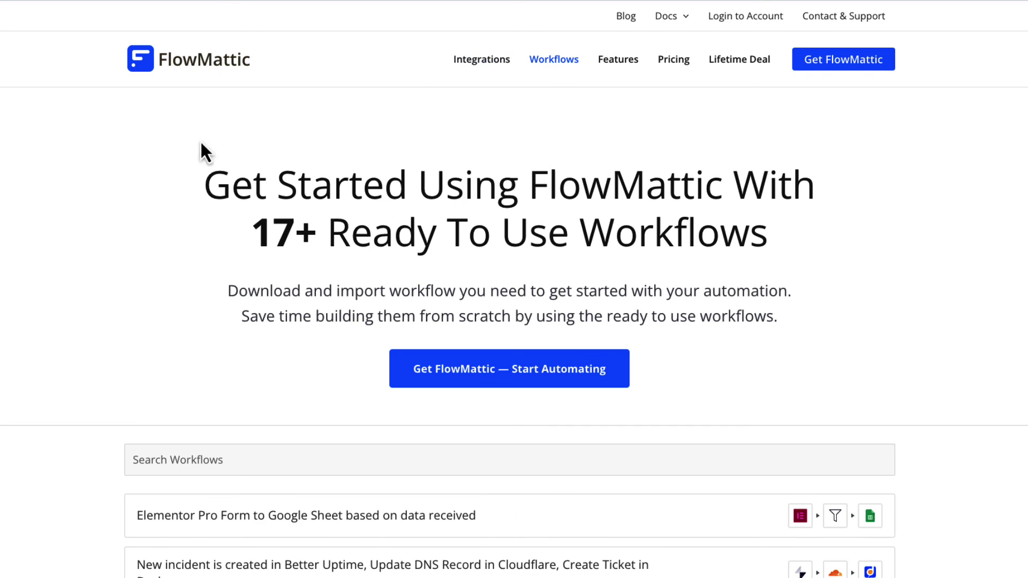
{"action": "scroll", "coordinate": [129, 219], "scroll_direction": "down", "scroll_amount": 5}
{"action": "scroll", "coordinate": [131, 211], "scroll_direction": "down", "scroll_amount": 3}
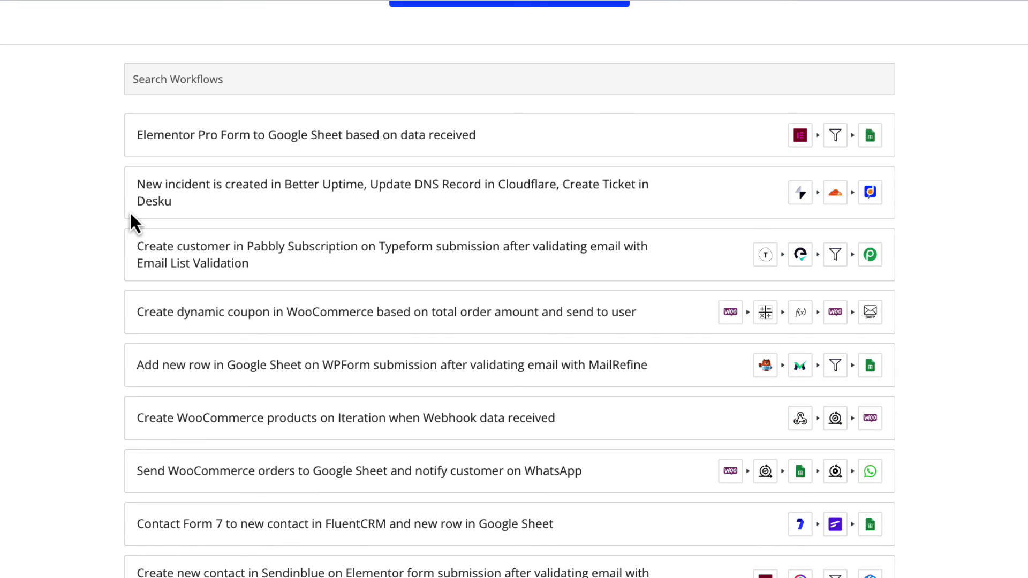
{"action": "scroll", "coordinate": [130, 211], "scroll_direction": "down", "scroll_amount": 3}
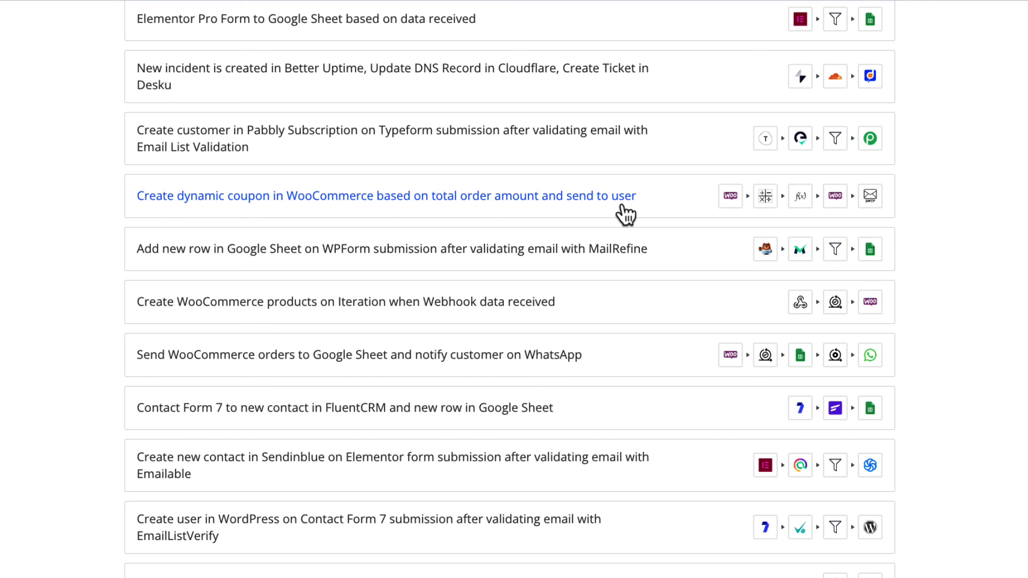
{"action": "scroll", "coordinate": [103, 255], "scroll_direction": "up", "scroll_amount": 2}
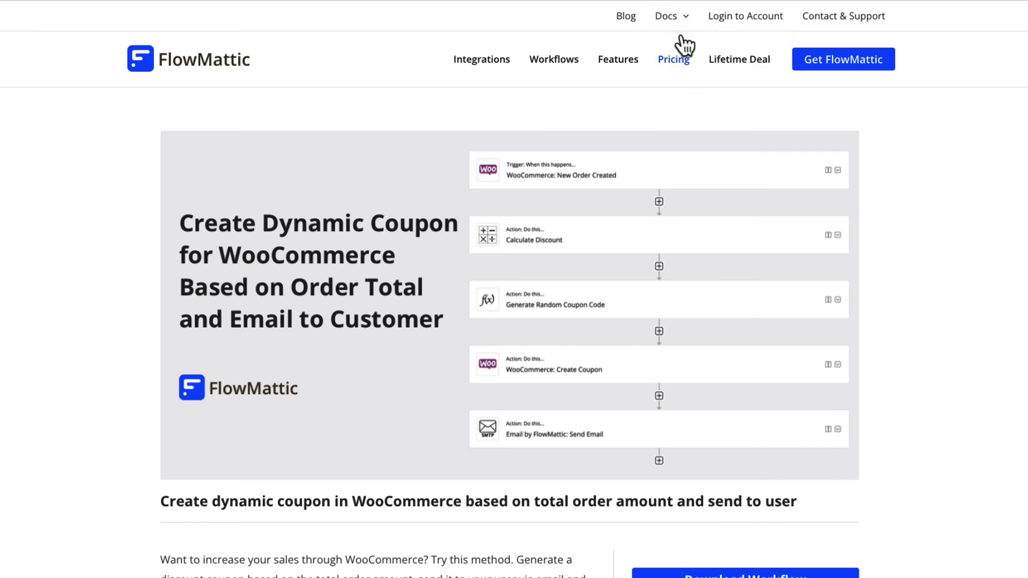
Step: Open the FlowMattic Knowledge Base from the website's documentation links
{"action": "mouse_move", "coordinate": [674, 16]}
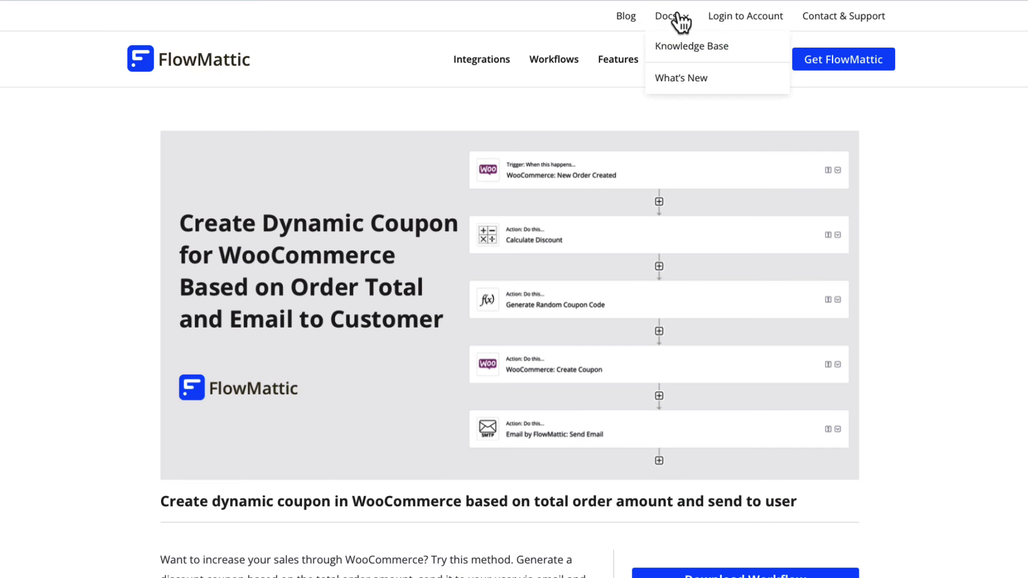
{"action": "left_click", "coordinate": [668, 47]}
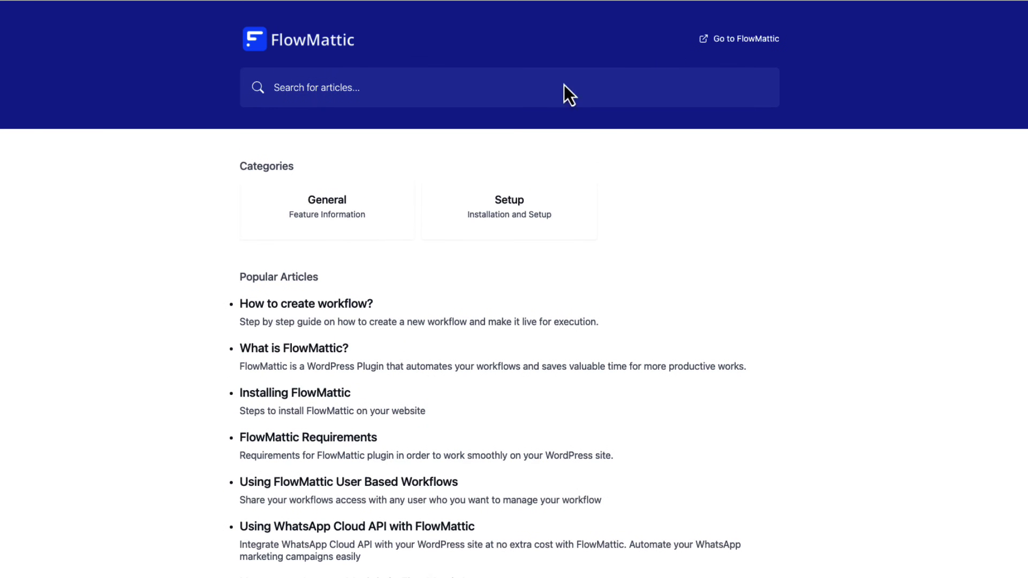